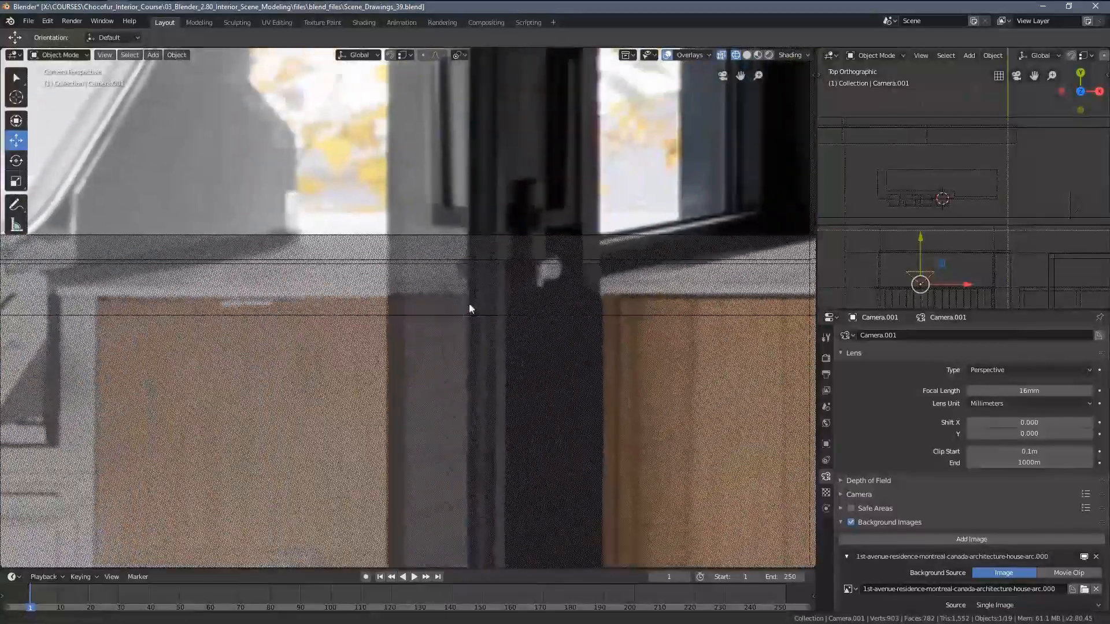
Inspect the window frame, countertop and cabinet base against the background photo through Camera.001.
scroll(481, 301, "down", 5)
middle_click_drag(485, 375, 485, 177, "shift")
scroll(444, 381, "up", 6)
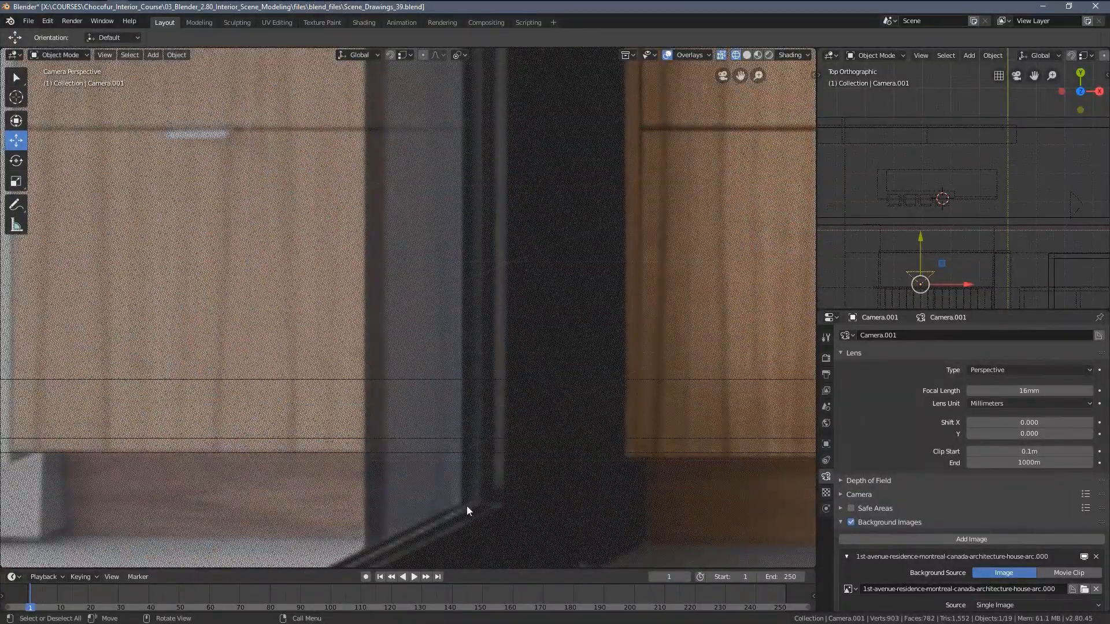
scroll(467, 508, "down", 6)
middle_click_drag(462, 301, 460, 421, "shift")
scroll(461, 399, "up", 3)
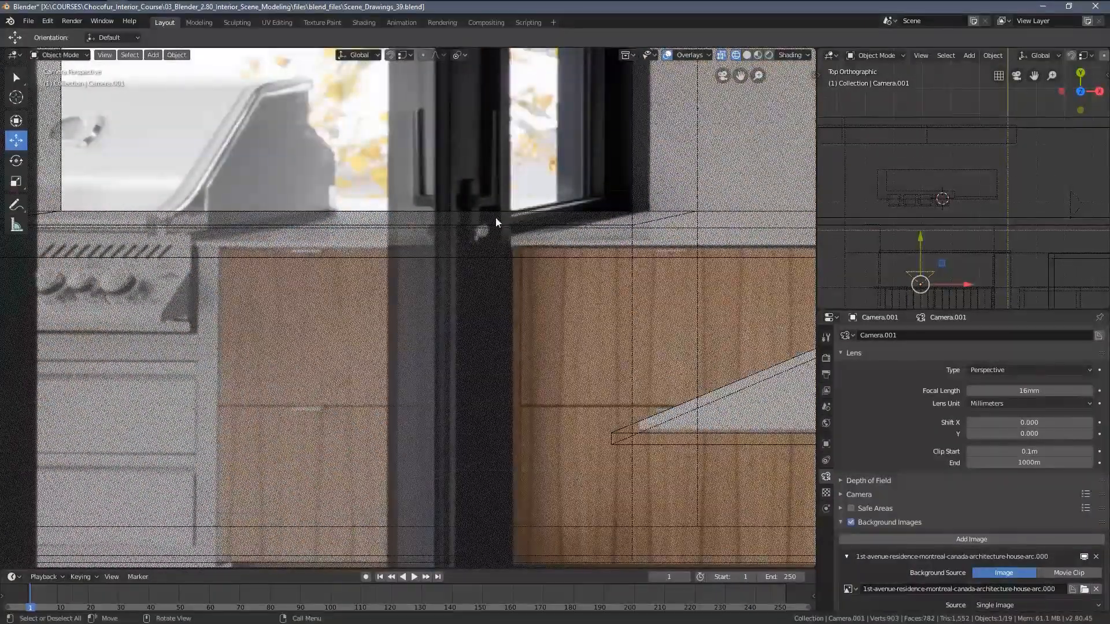
scroll(463, 226, "down", 6)
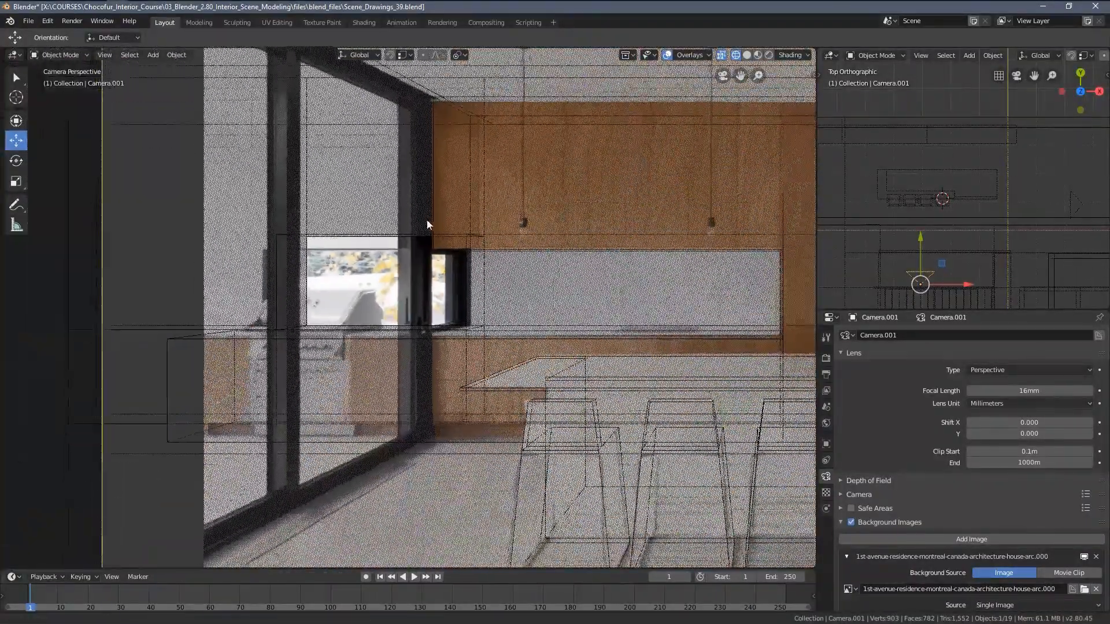
Select the dining-area camera in the plan view and make it the active camera view.
middle_click_drag(427, 224, 420, 261)
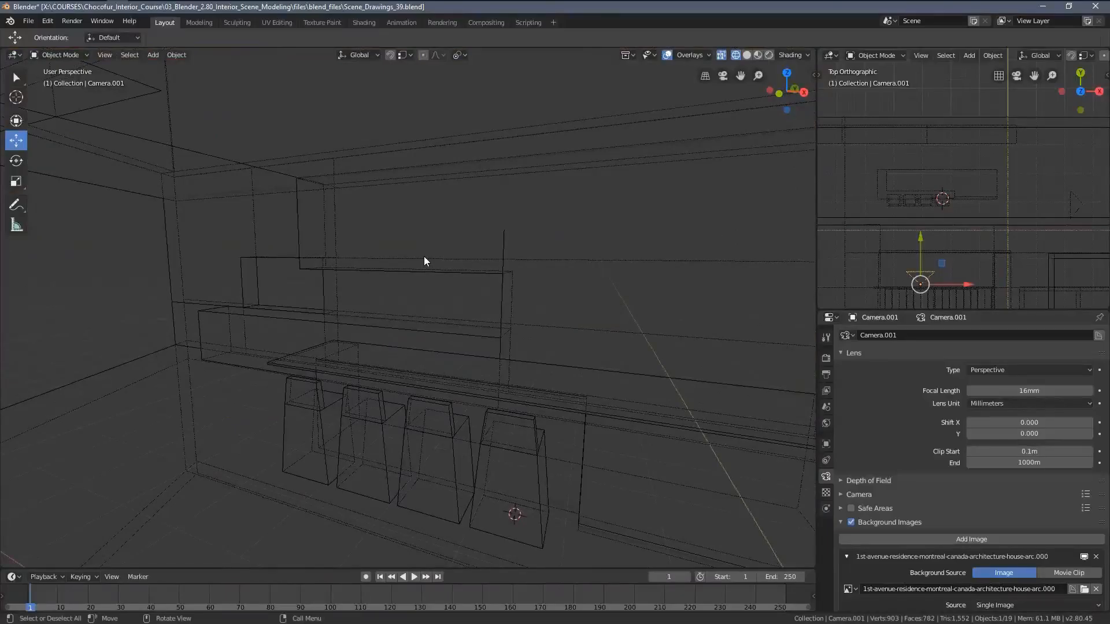
scroll(933, 225, "down", 2)
middle_click_drag(1032, 219, 972, 211, "shift")
scroll(973, 210, "up", 5)
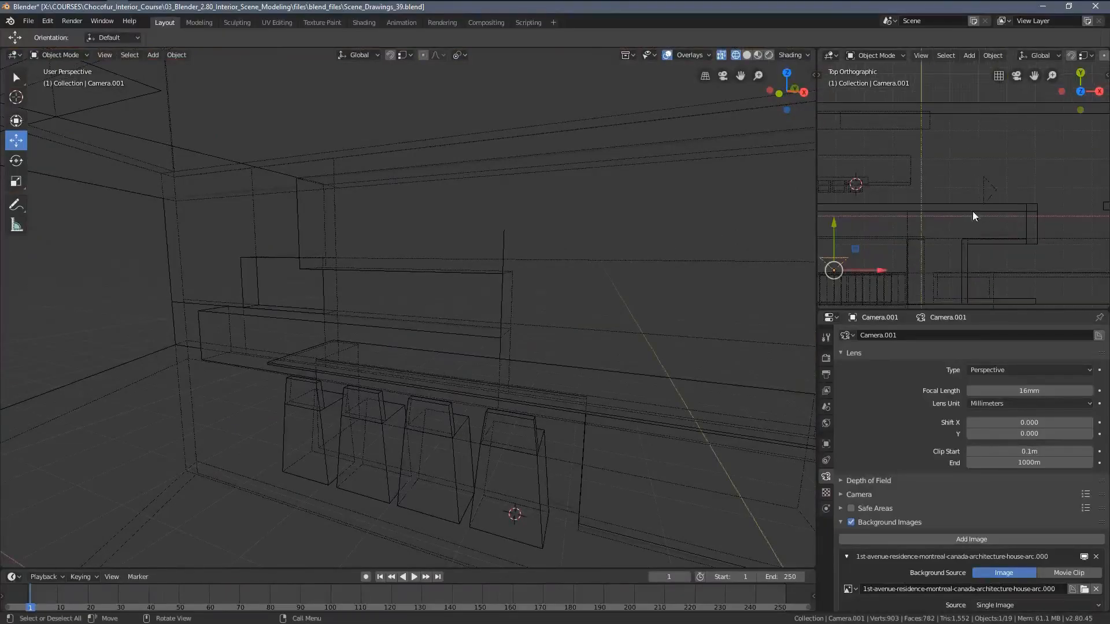
left_click(1002, 189)
key("ctrl+KP_0")
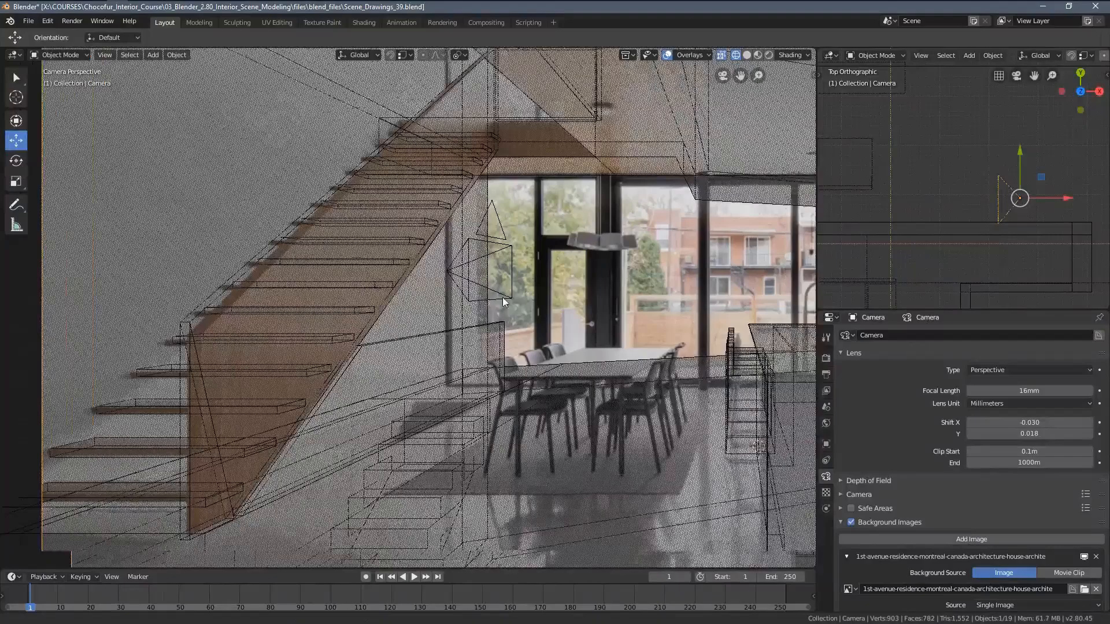
middle_click_drag(503, 298, 325, 314, "shift")
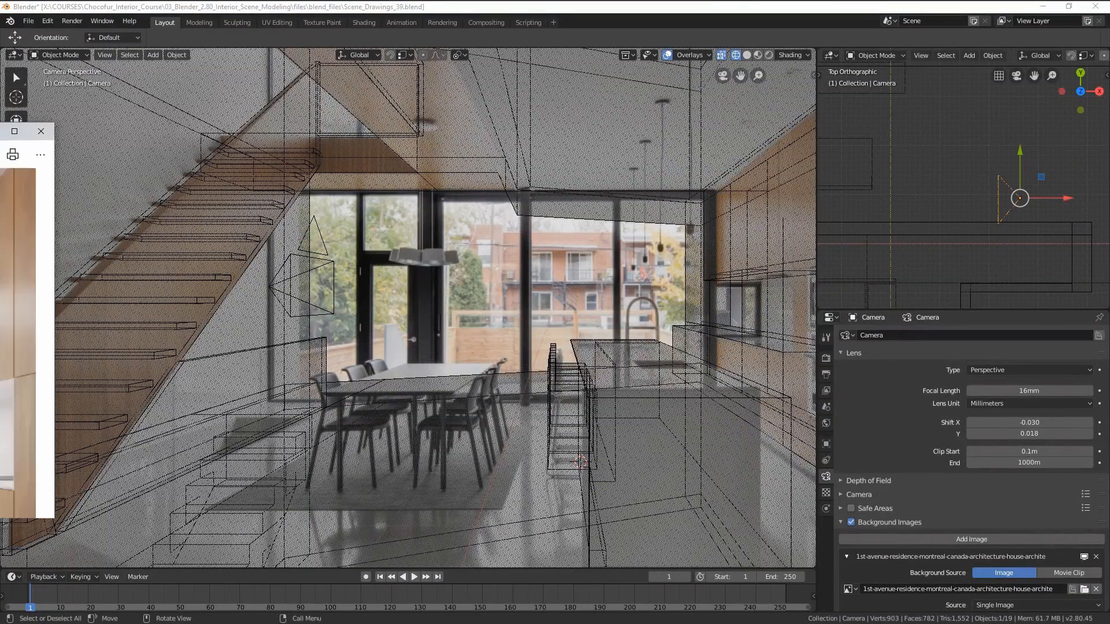
Examine the window facade, dining area and kitchen in the Chocofur_Interior_10_01.jpg render in Photos.
left_click_drag(0, 103, 363, 41)
scroll(425, 304, "down", 4)
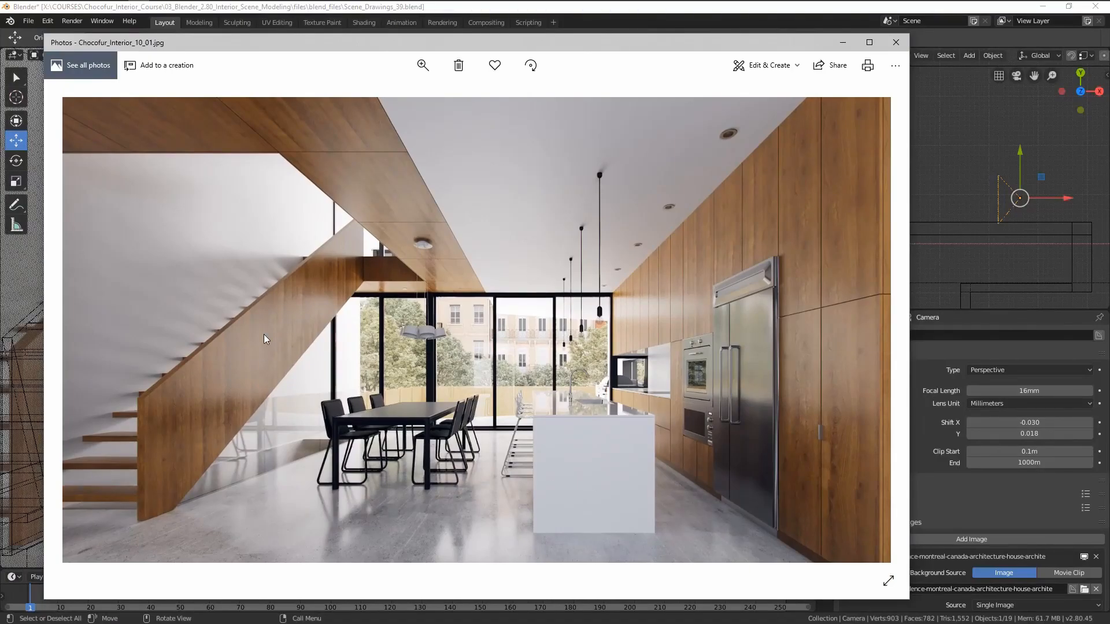
scroll(446, 314, "up", 3)
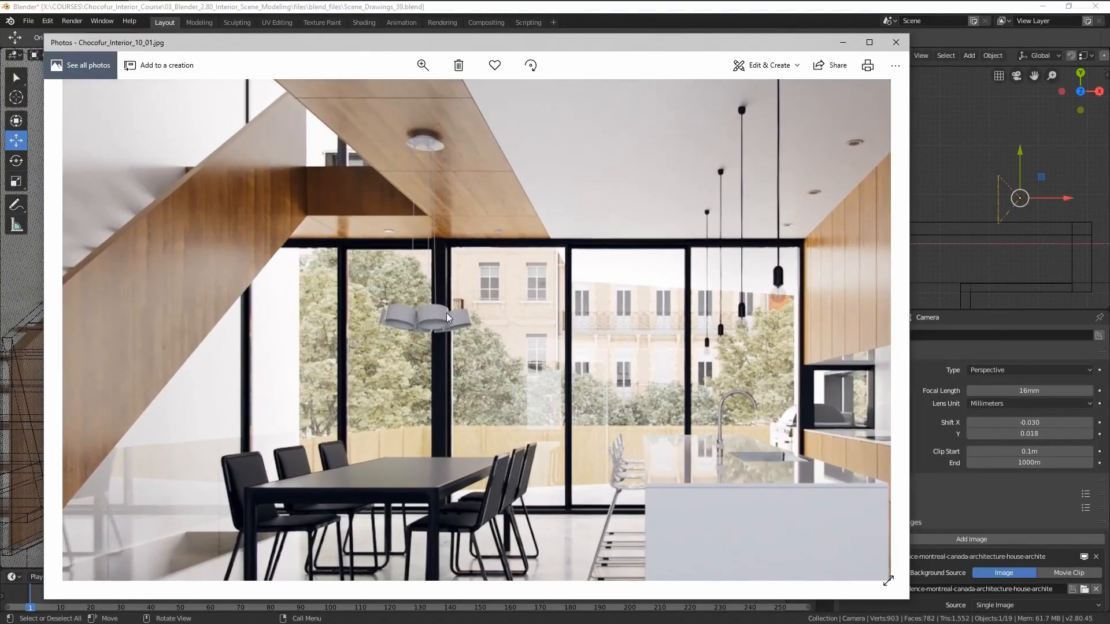
left_click_drag(359, 49, 478, 53)
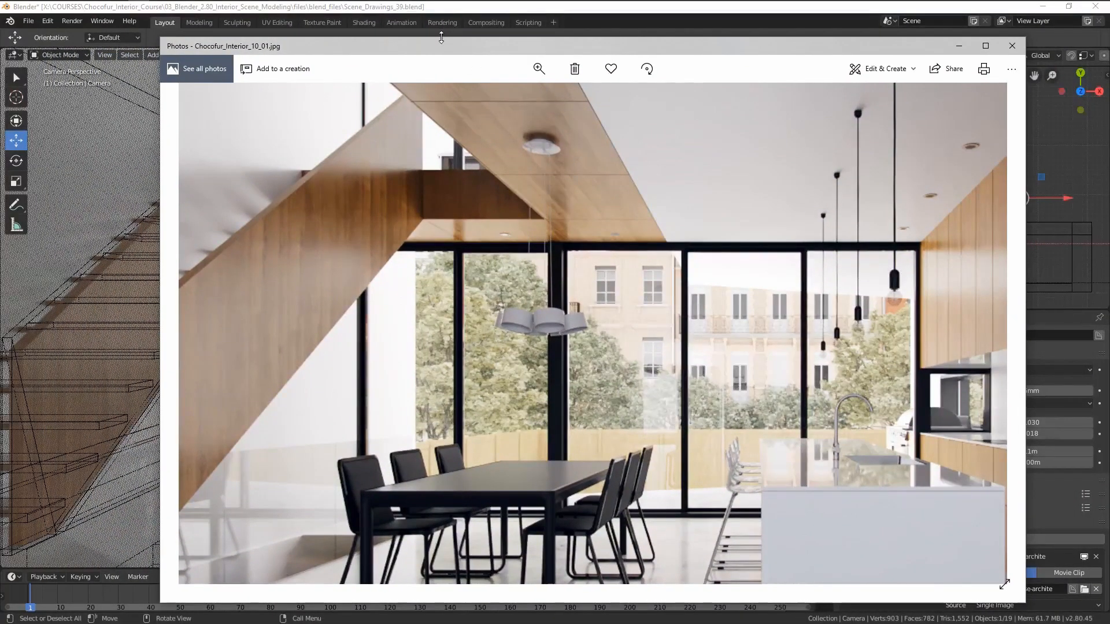
left_click_drag(410, 47, 468, 413)
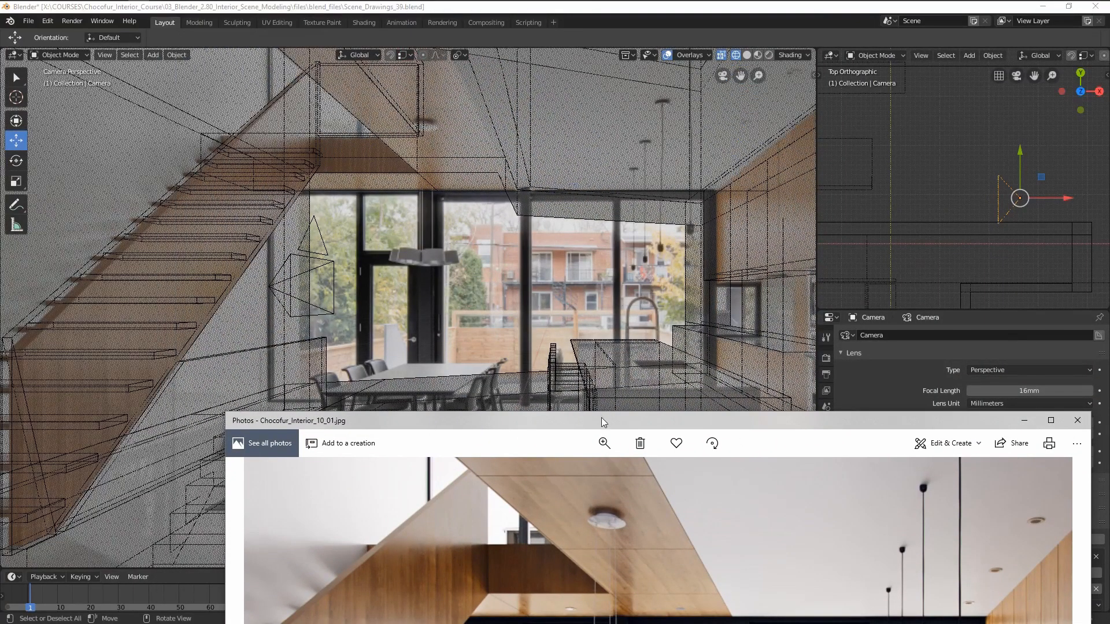
left_click_drag(601, 422, 507, 66)
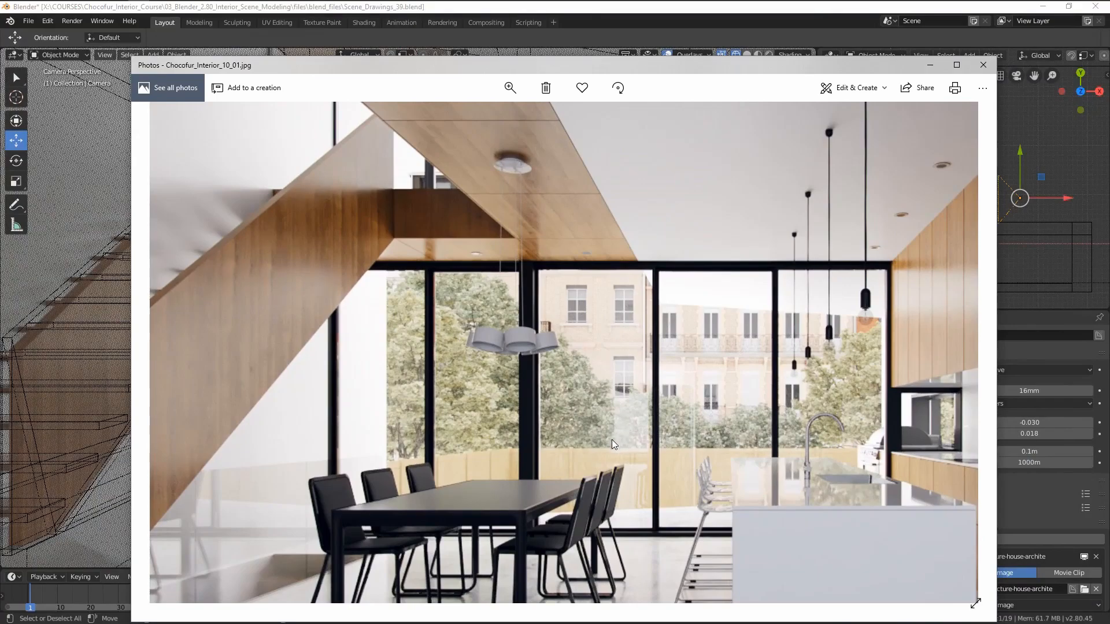
left_click_drag(611, 439, 536, 412)
scroll(503, 402, "down", 4)
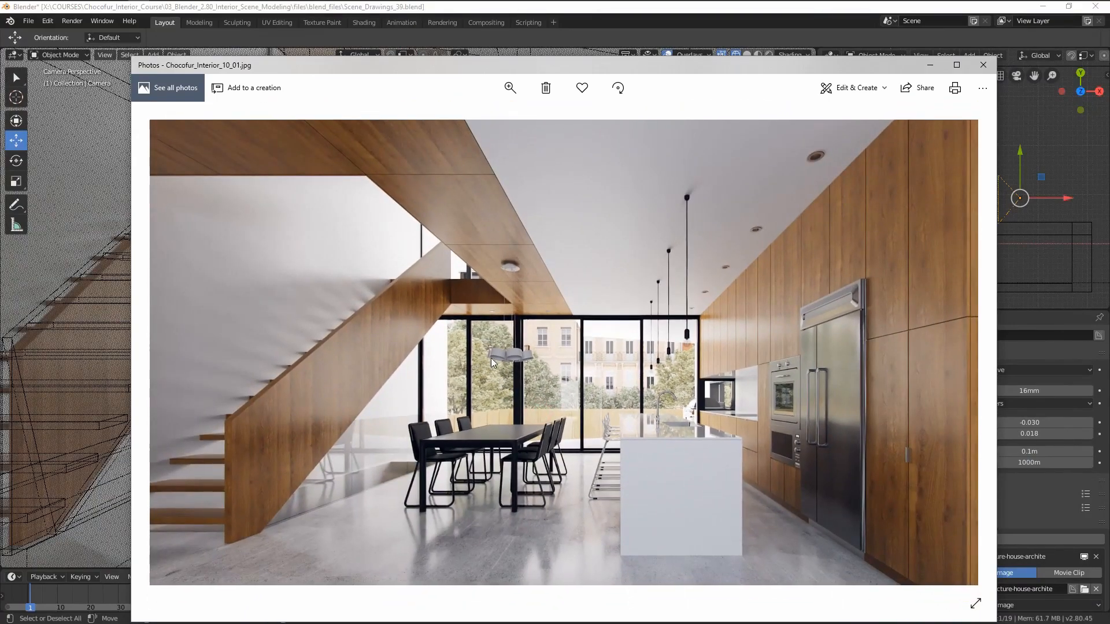
scroll(503, 384, "up", 2)
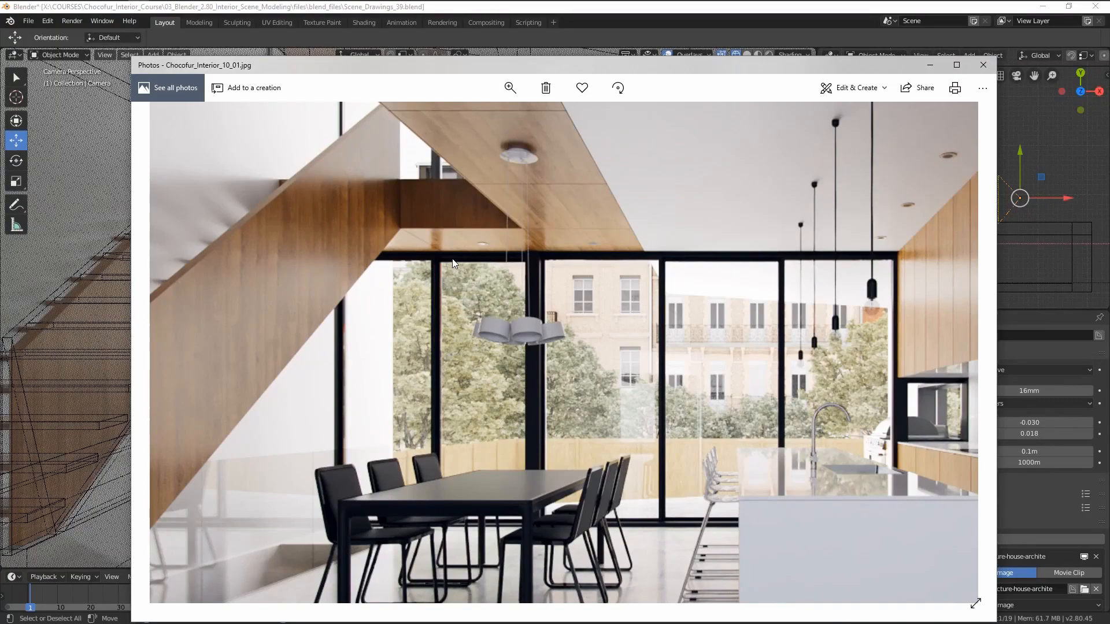
left_click_drag(710, 61, 674, 53)
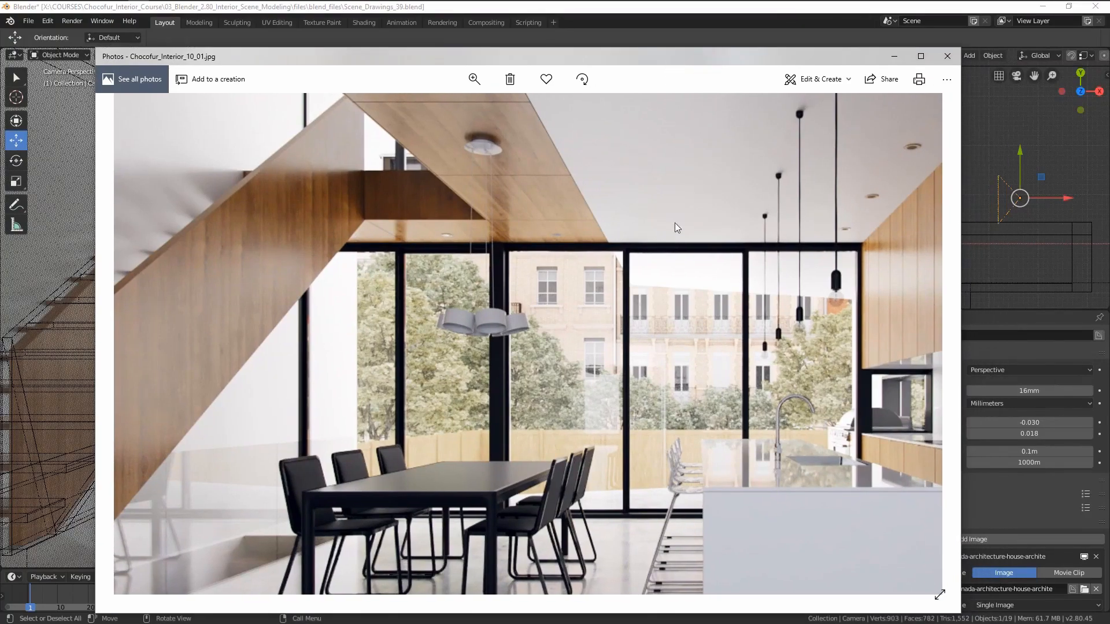
left_click_drag(670, 334, 572, 282)
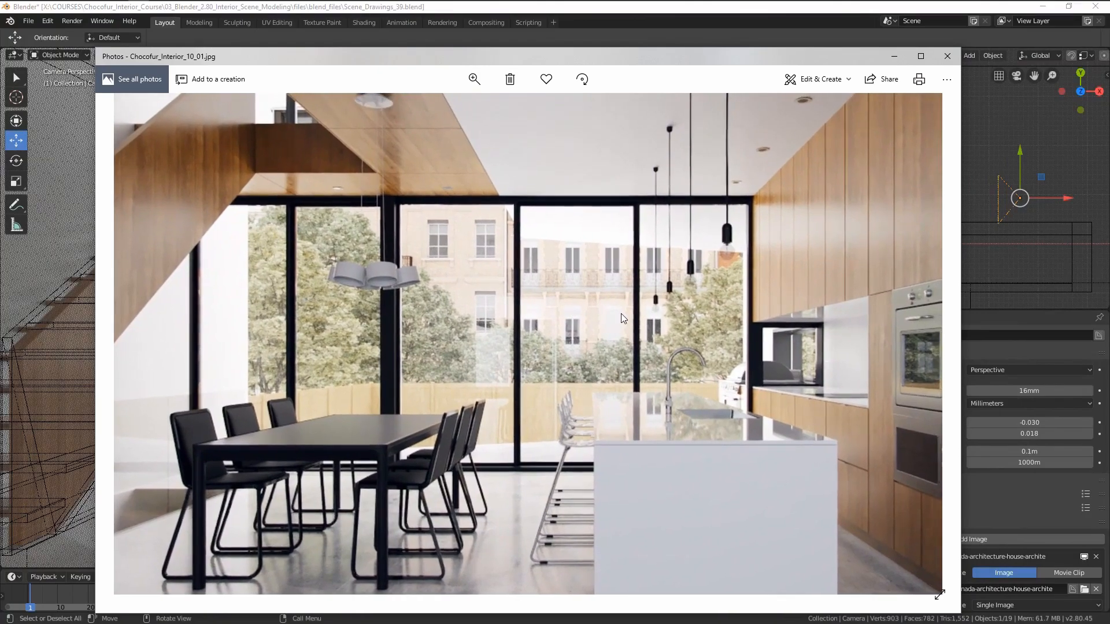
scroll(630, 322, "down", 3)
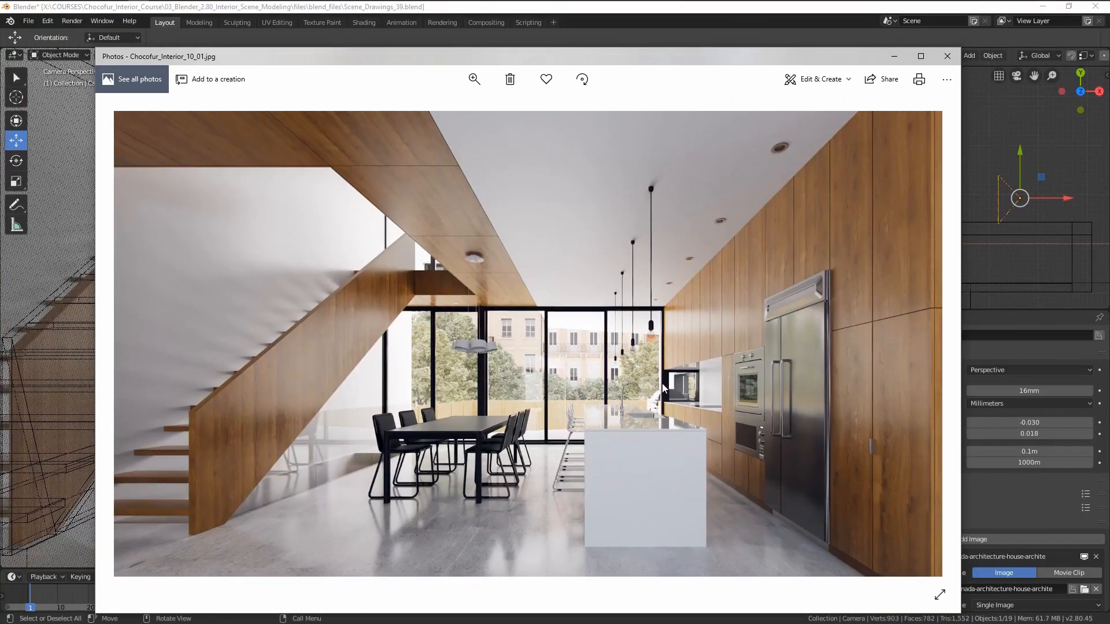
scroll(662, 385, "up", 2)
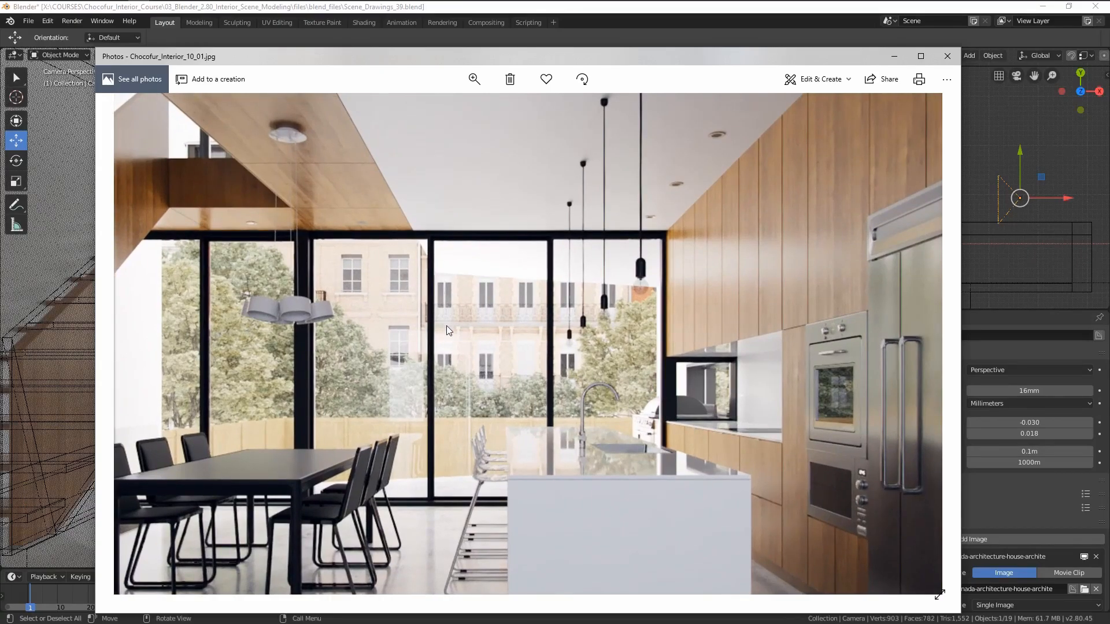
Switch back to Blender, select Camera.001 and make it the active camera view.
left_click(448, 16)
left_click(327, 258)
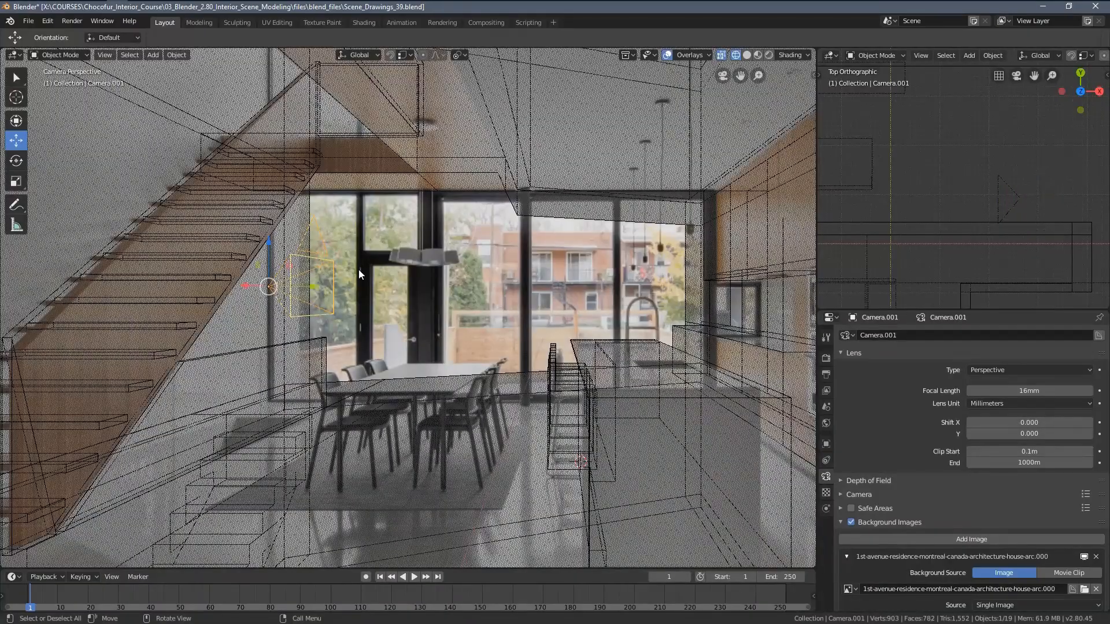
key("ctrl+KP_0")
middle_click_drag(314, 303, 423, 270, "shift")
scroll(358, 306, "up", 1)
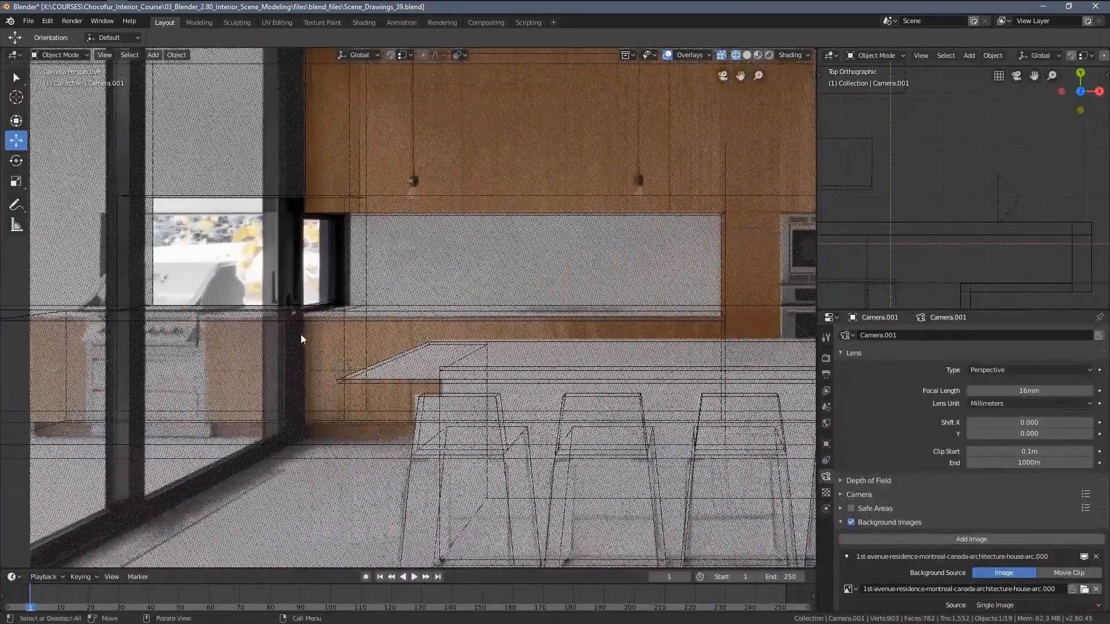
Compare the glass facade frames, side window, cabinets and ceiling edge with the background photo through Camera.001.
scroll(302, 335, "up", 1)
middle_click_drag(344, 302, 517, 215, "shift")
scroll(411, 217, "up", 2)
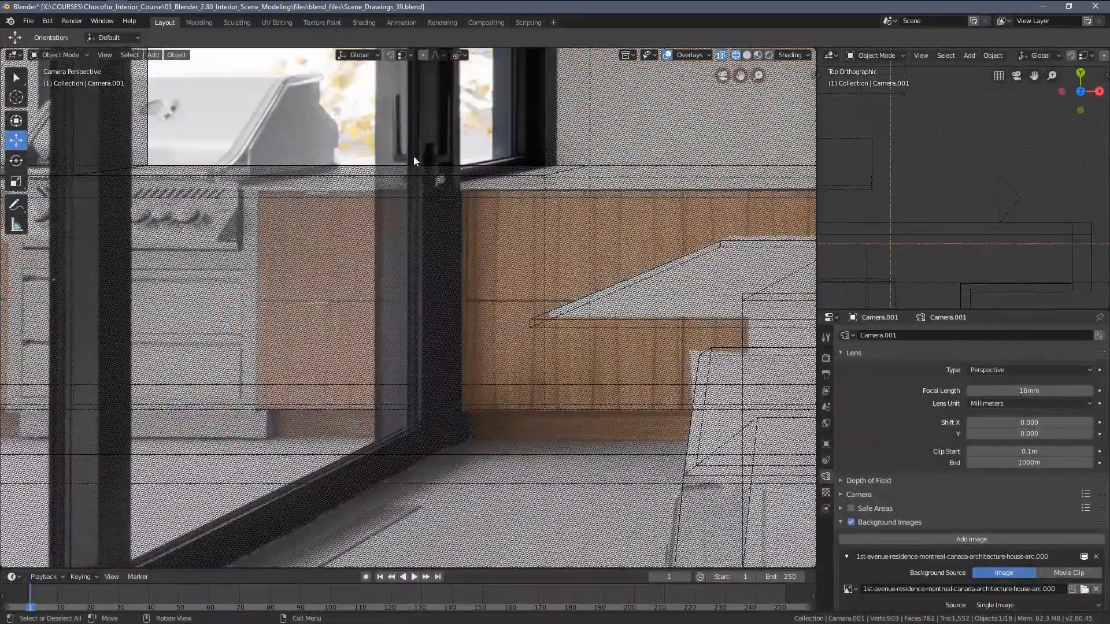
scroll(403, 438, "down", 3)
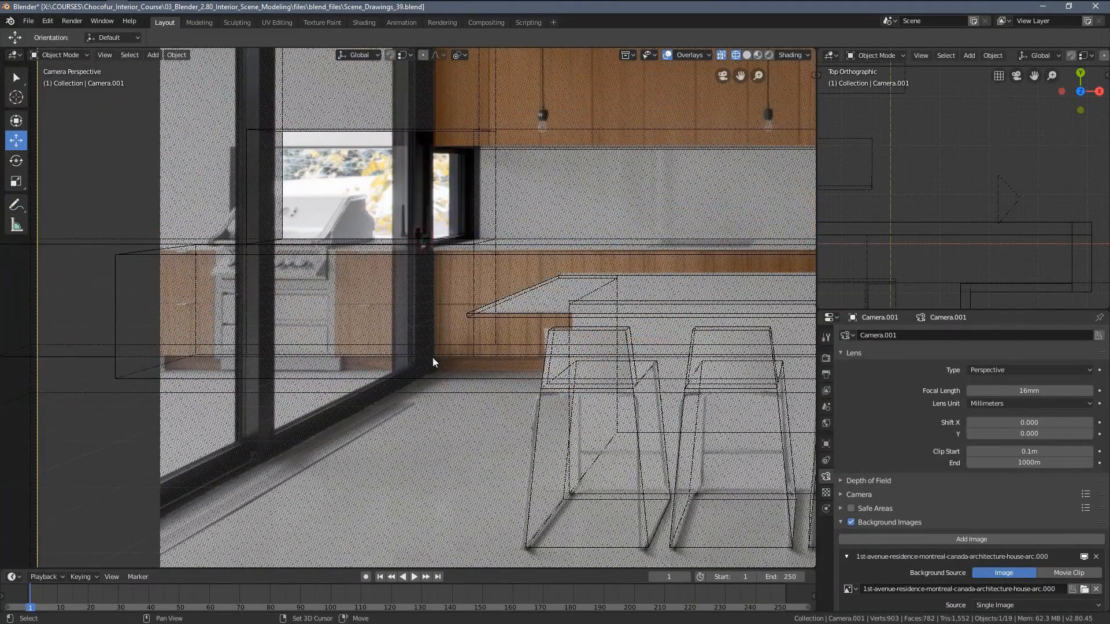
middle_click_drag(493, 234, 484, 358, "shift")
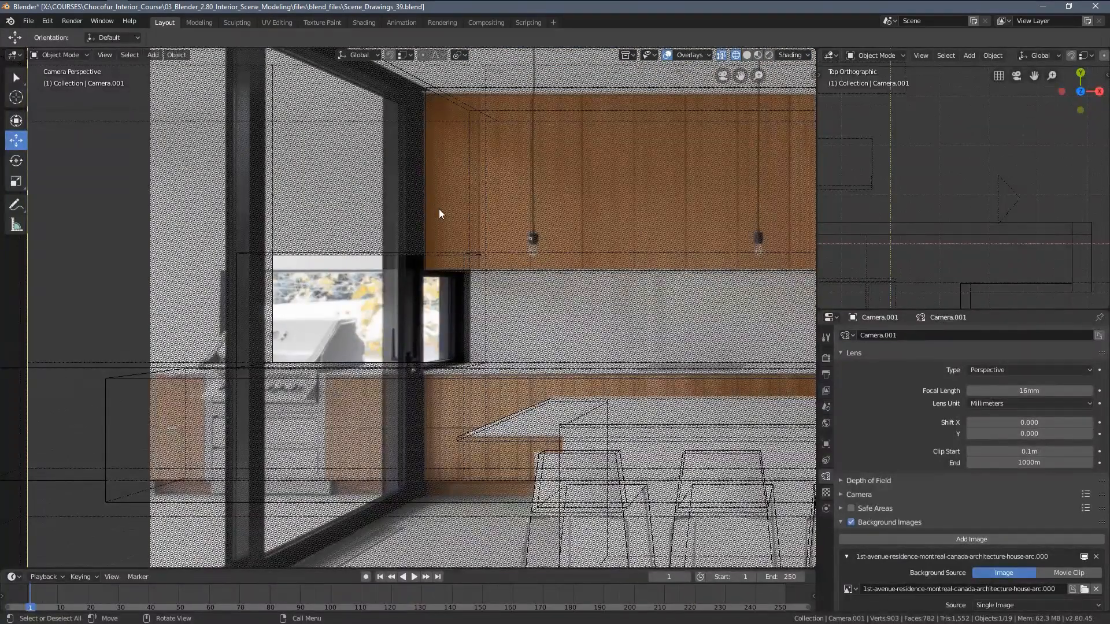
scroll(491, 239, "down", 3)
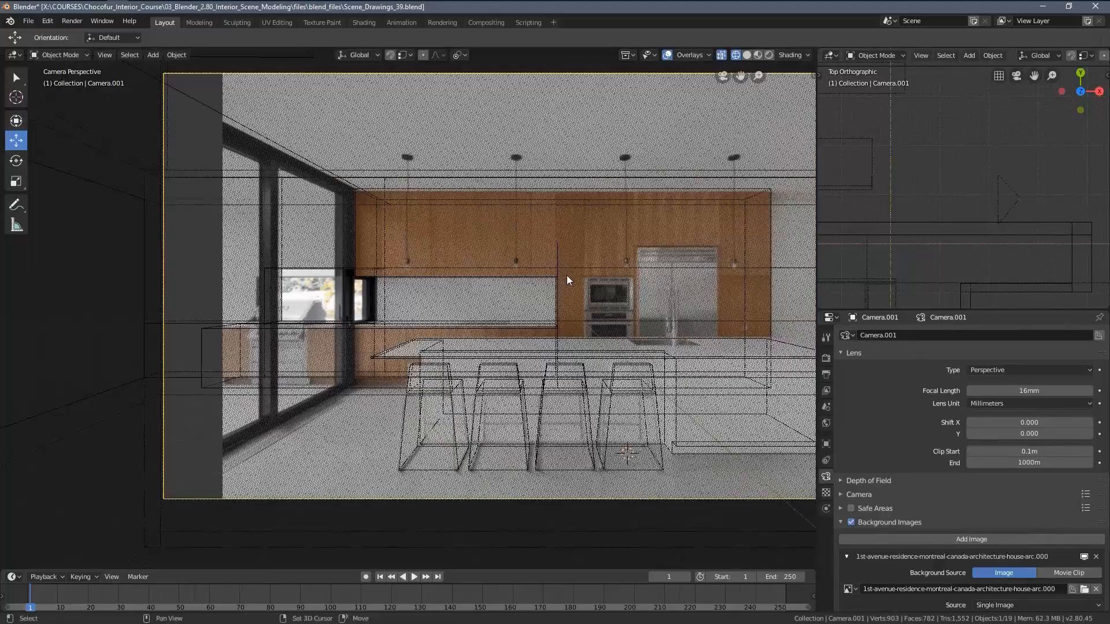
middle_click_drag(567, 280, 518, 318, "shift")
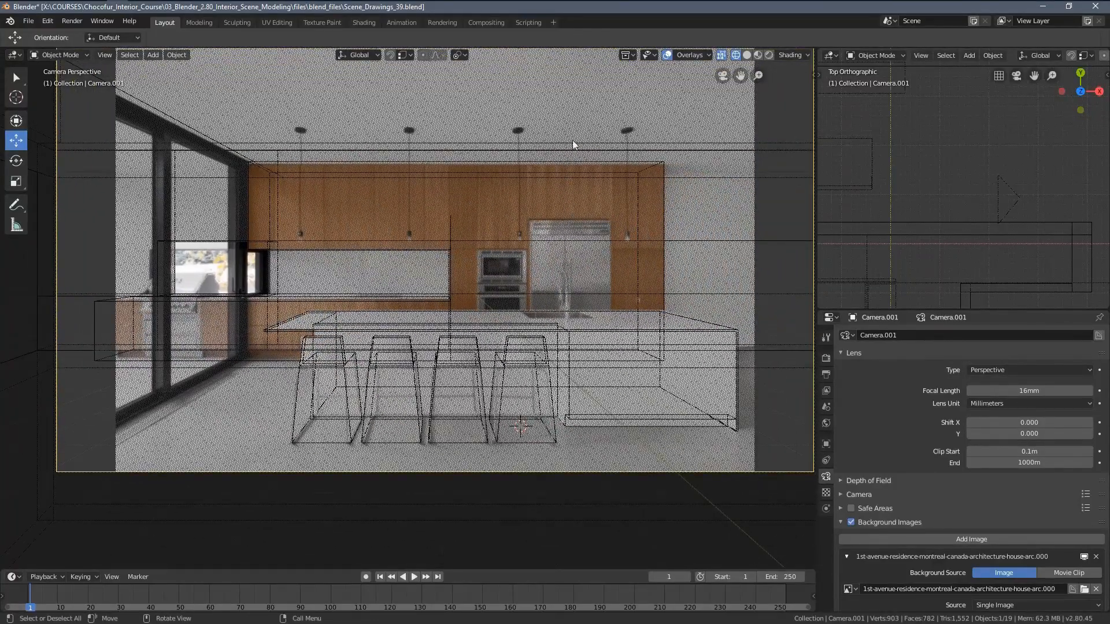
middle_click_drag(337, 276, 328, 326, "shift")
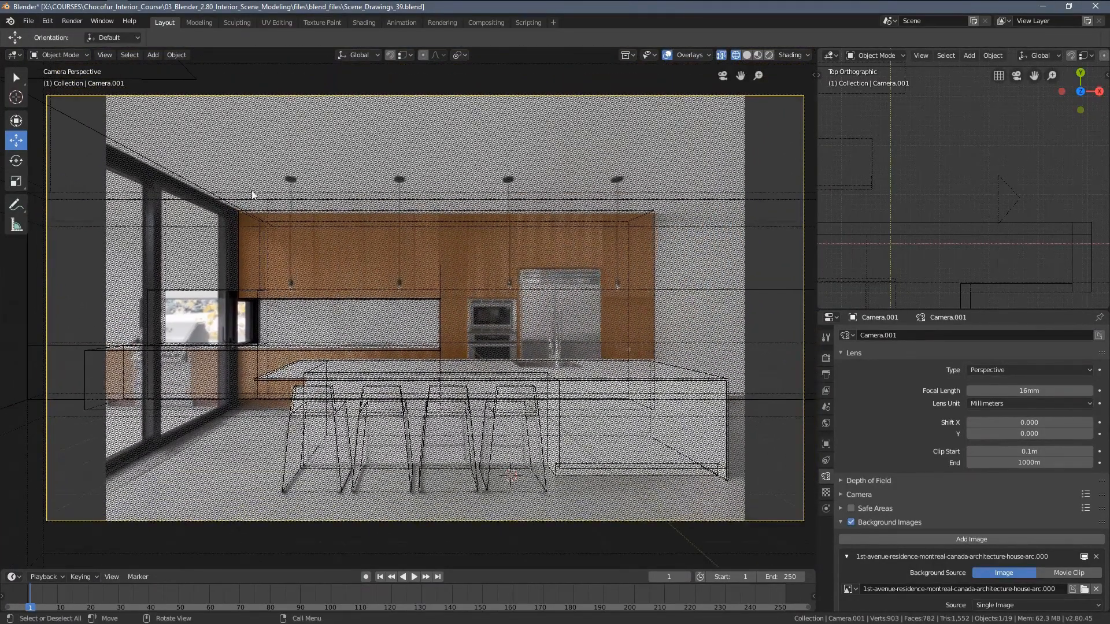
scroll(235, 214, "up", 5)
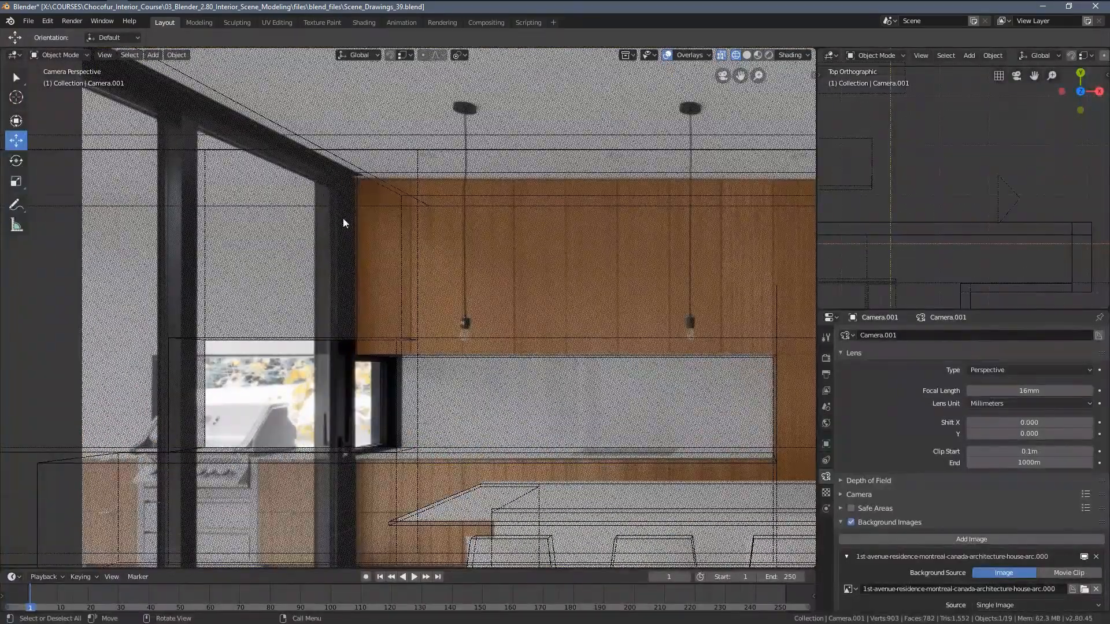
scroll(339, 223, "up", 1)
scroll(339, 224, "down", 4)
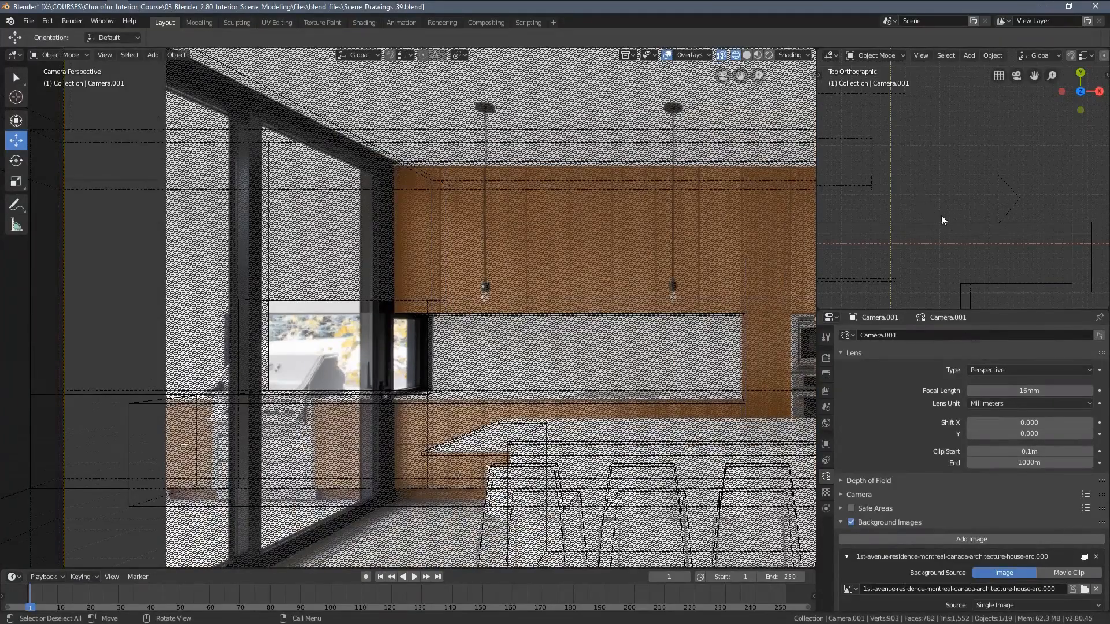
Make the dining-area camera the active view again.
scroll(985, 204, "down", 3)
left_click(986, 191)
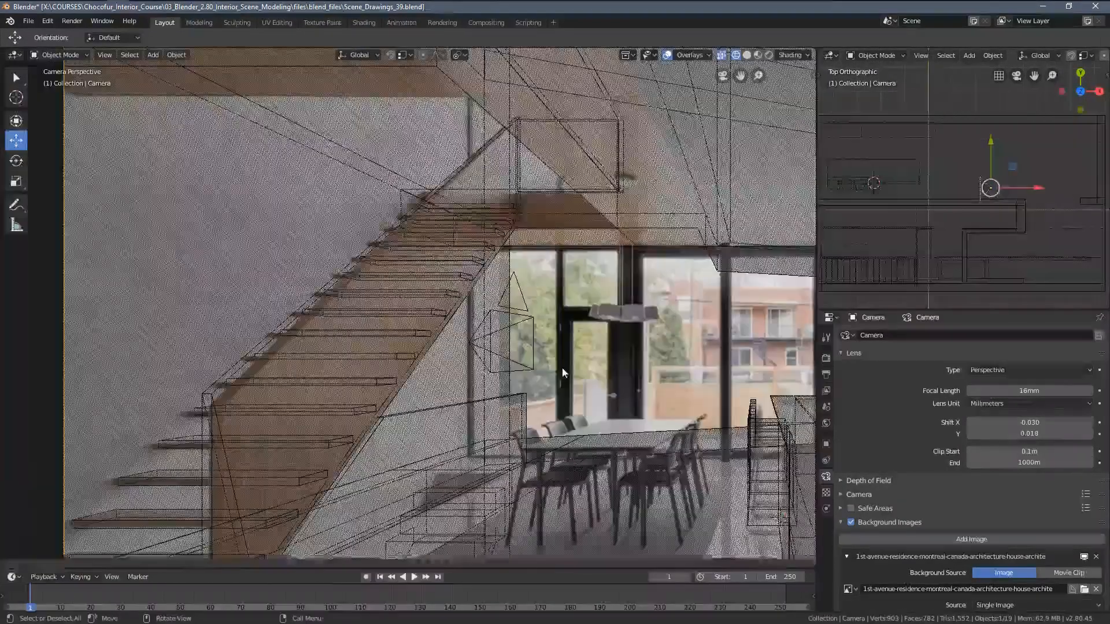
key("ctrl+KP_0")
scroll(602, 362, "up", 2)
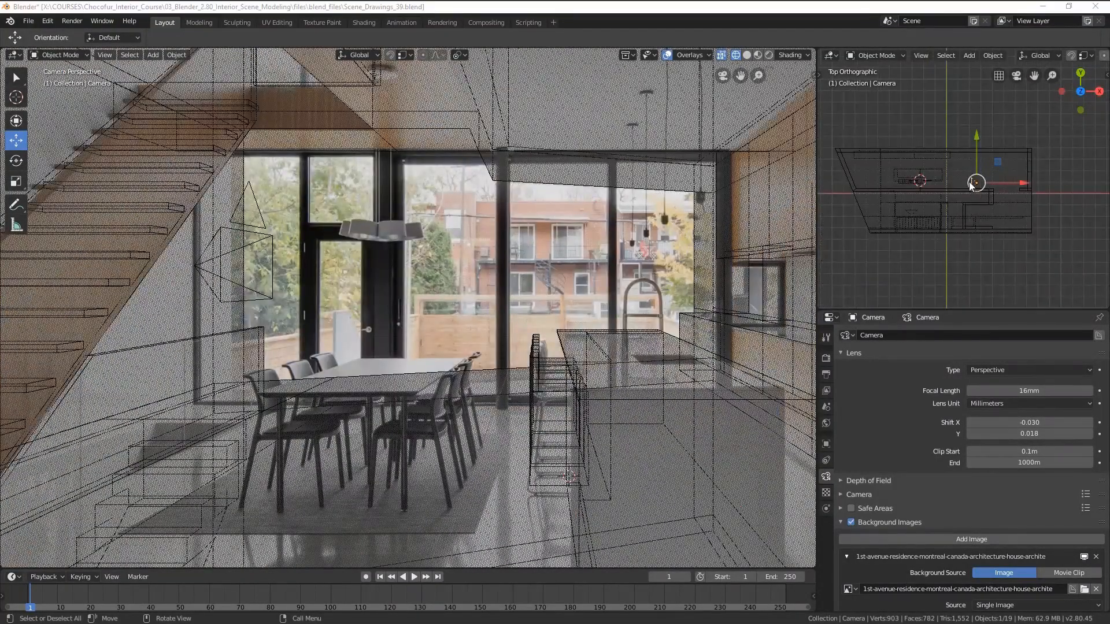
Activate the 3D Cursor tool in the top plan view and place the cursor near the kitchen's window wall.
middle_click_drag(971, 184, 1001, 199)
key("KP_7")
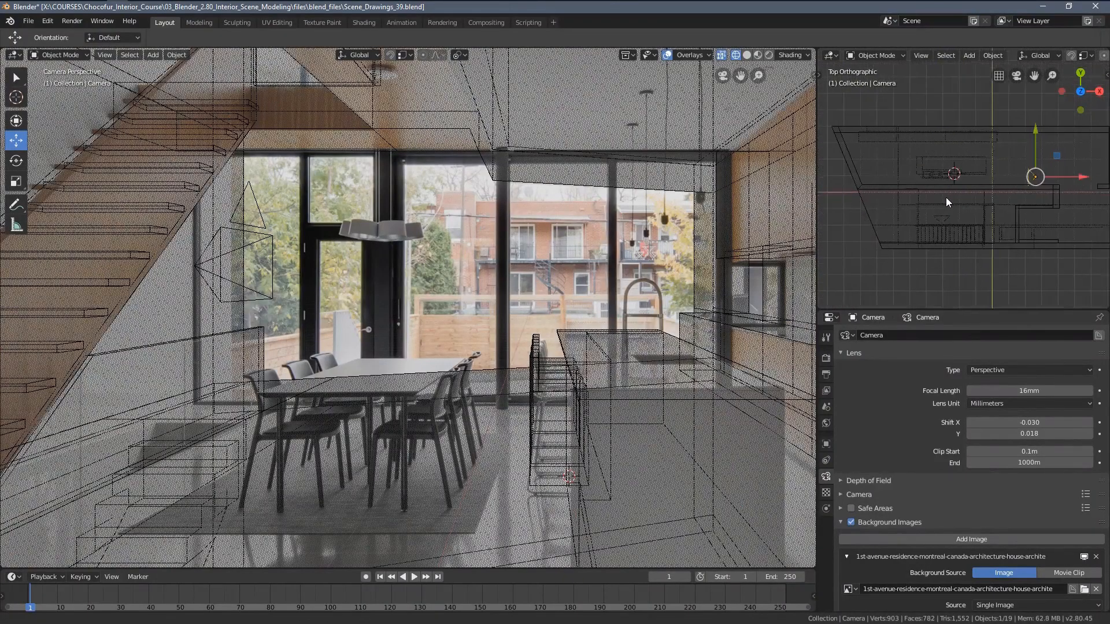
scroll(946, 197, "up", 3)
scroll(934, 189, "up", 3)
middle_click_drag(935, 189, 1063, 203, "shift")
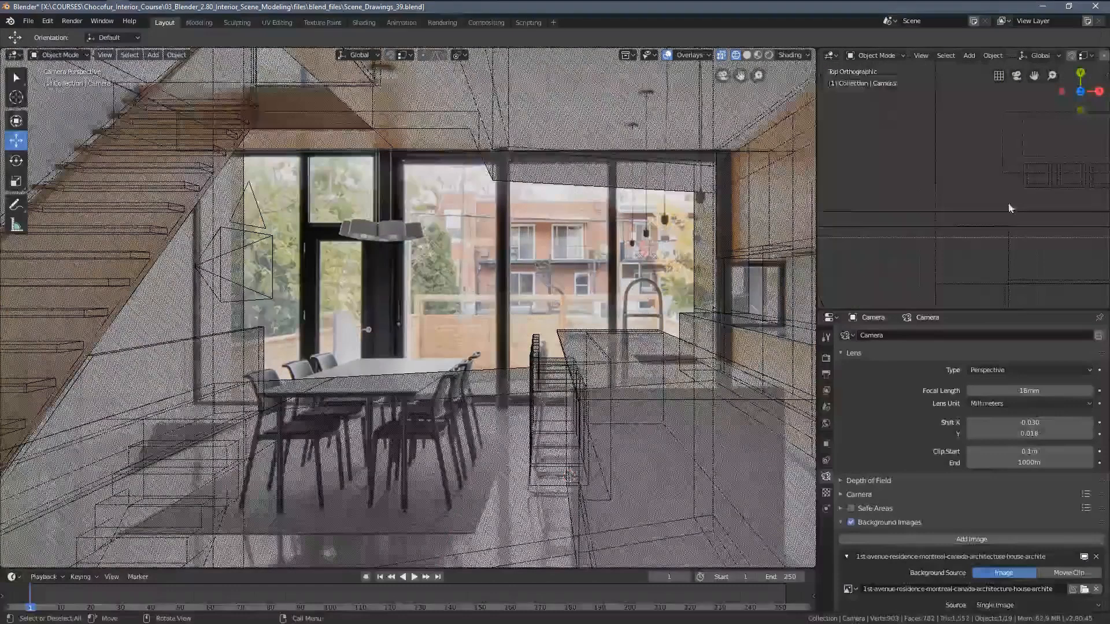
key("t")
left_click(833, 103)
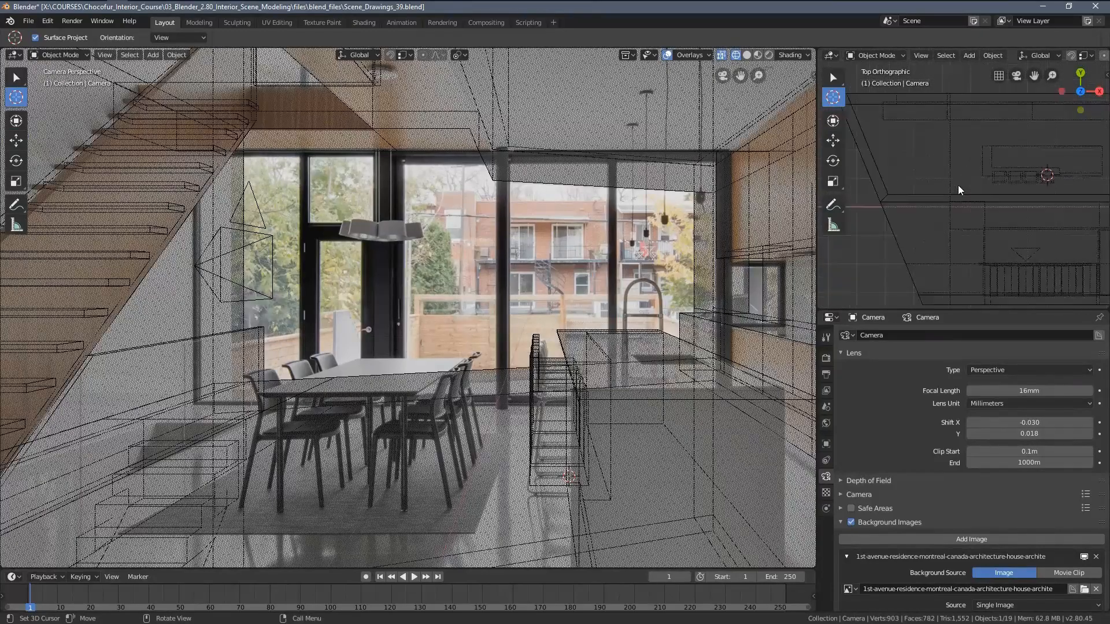
left_click(942, 197)
Switch the secondary viewport to solid shading and place the 3D cursor on the model's surface at the window wall.
middle_click_drag(943, 194, 976, 156)
key("z")
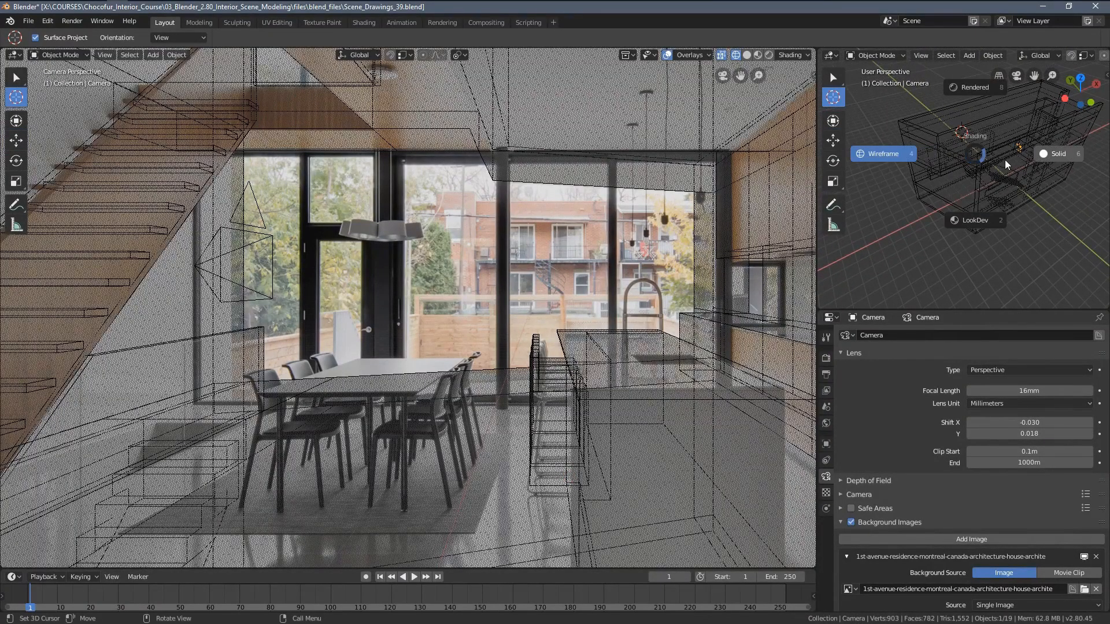
left_click(972, 176)
scroll(952, 173, "up", 5)
left_click(952, 192)
middle_click_drag(953, 192, 988, 119)
scroll(983, 130, "up", 3)
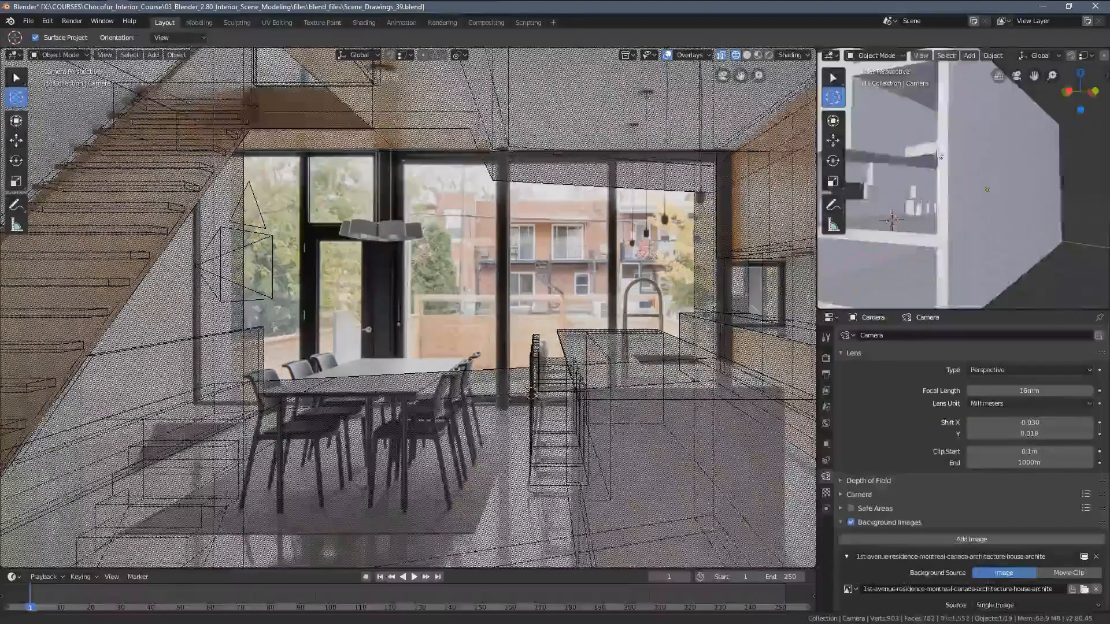
Switch the secondary viewport to a top wireframe view and add a cube at the 3D cursor by the window wall.
middle_click_drag(925, 145, 951, 143)
scroll(917, 143, "up", 2)
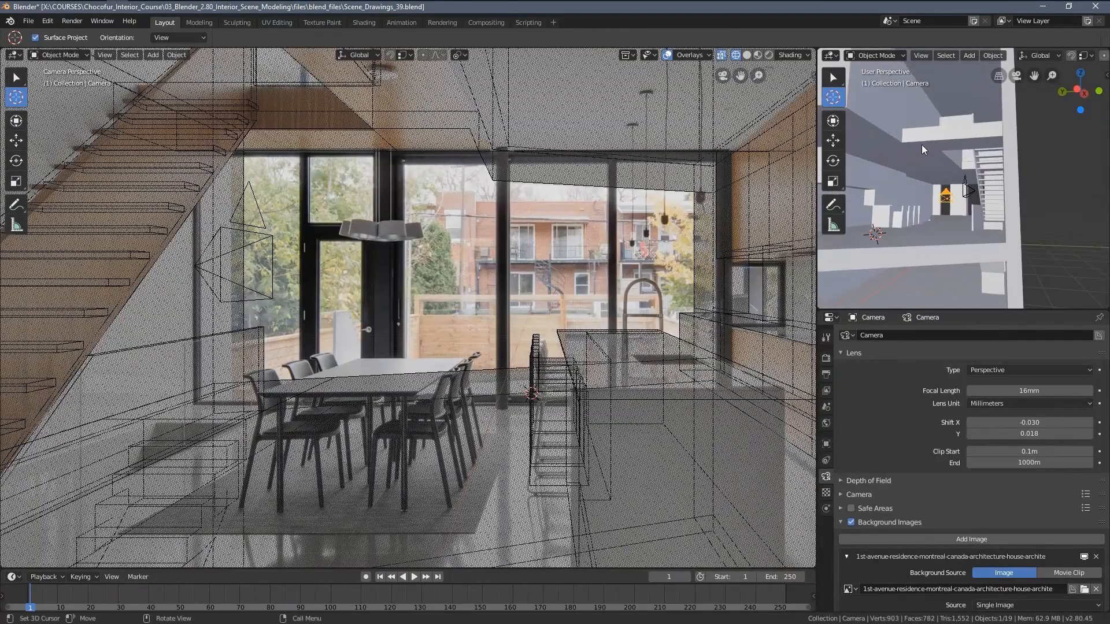
middle_click_drag(924, 134, 966, 160)
key("KP_7")
key("z")
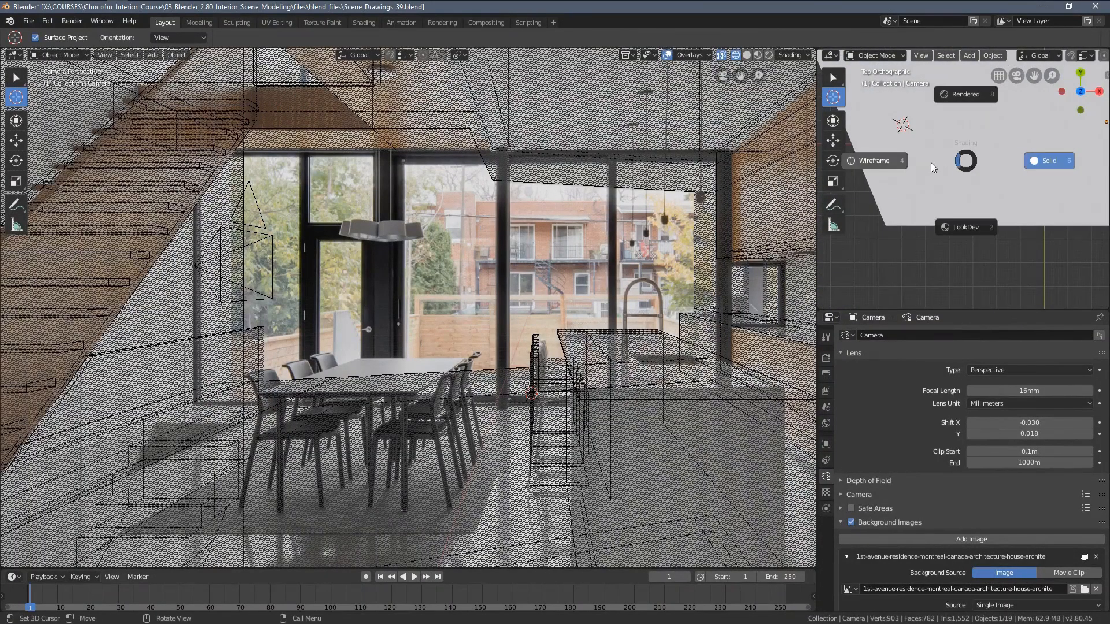
left_click(876, 161)
middle_click_drag(905, 132, 948, 188, "shift")
key("shift+a")
left_click(1035, 198)
scroll(998, 207, "up", 2)
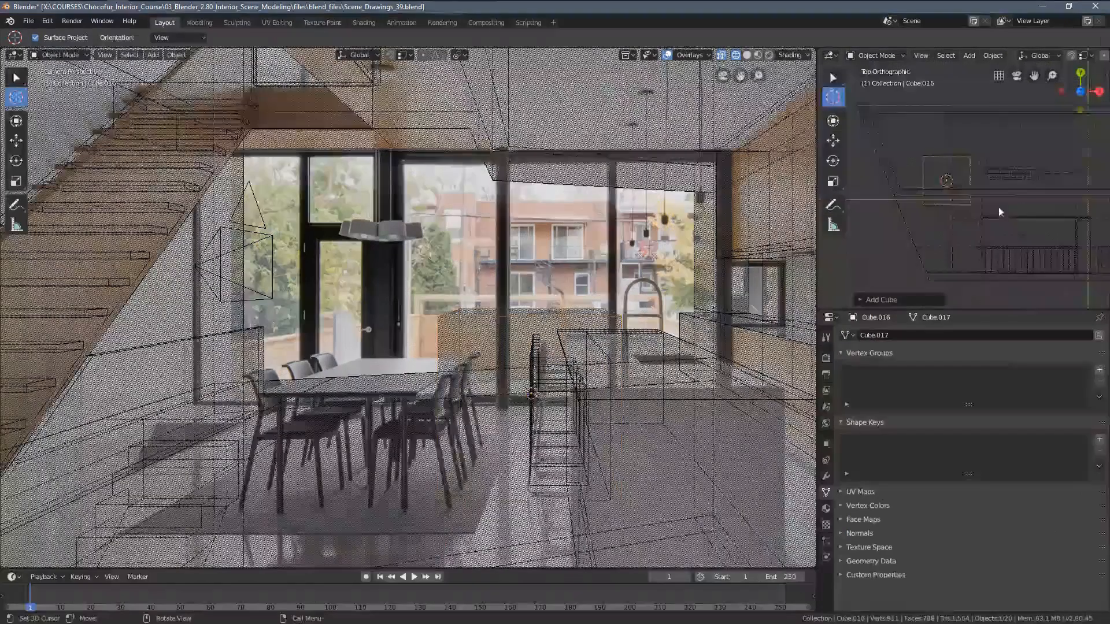
Scale the new cube down in two passes and activate the Move tool.
key("s")
left_click(978, 207)
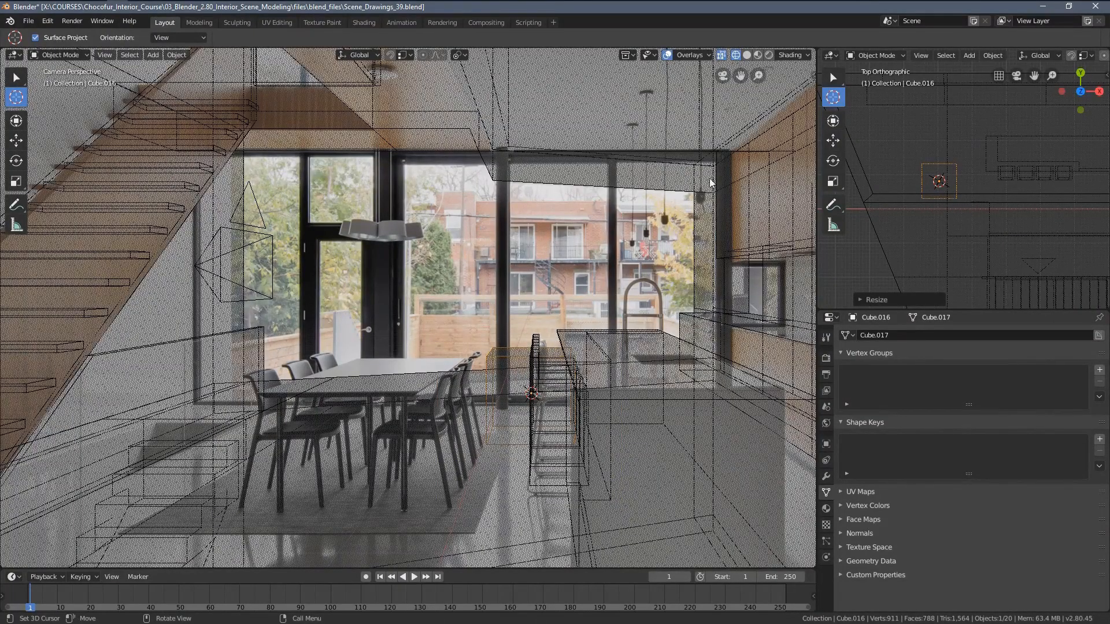
left_click(15, 141)
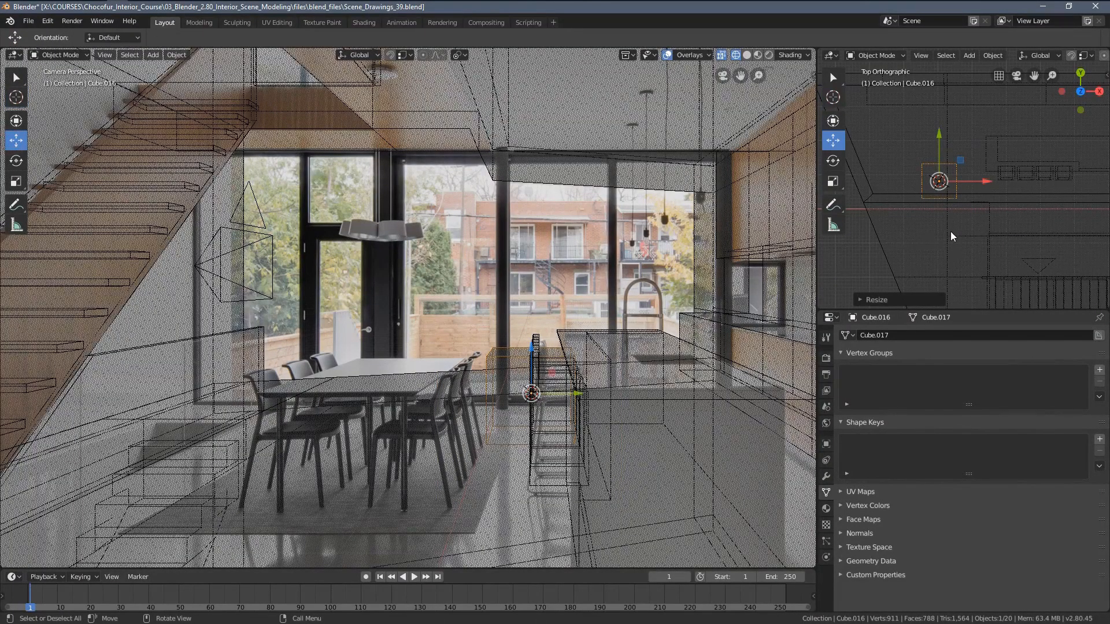
scroll(952, 234, "up", 4)
key("s")
left_click(939, 219)
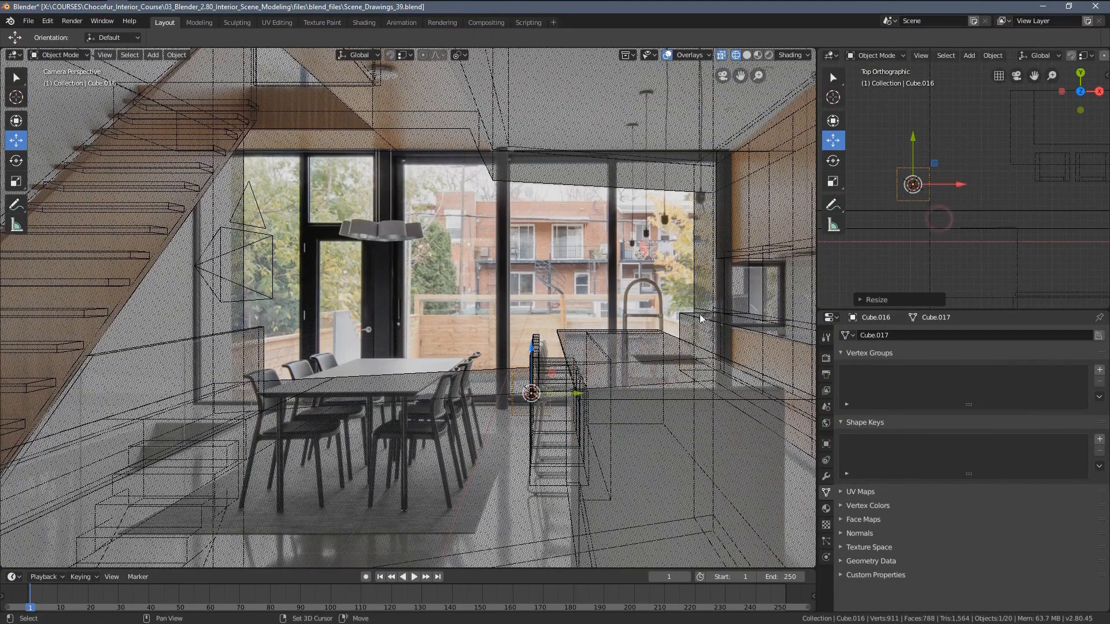
Move the cube along the Y axis to the dark facade column beside the bar stools and check it in solid shading.
left_click_drag(568, 404, 567, 361, "shift")
scroll(567, 359, "up", 4)
middle_click_drag(771, 415, 600, 368, "shift")
left_click_drag(600, 362, 535, 361)
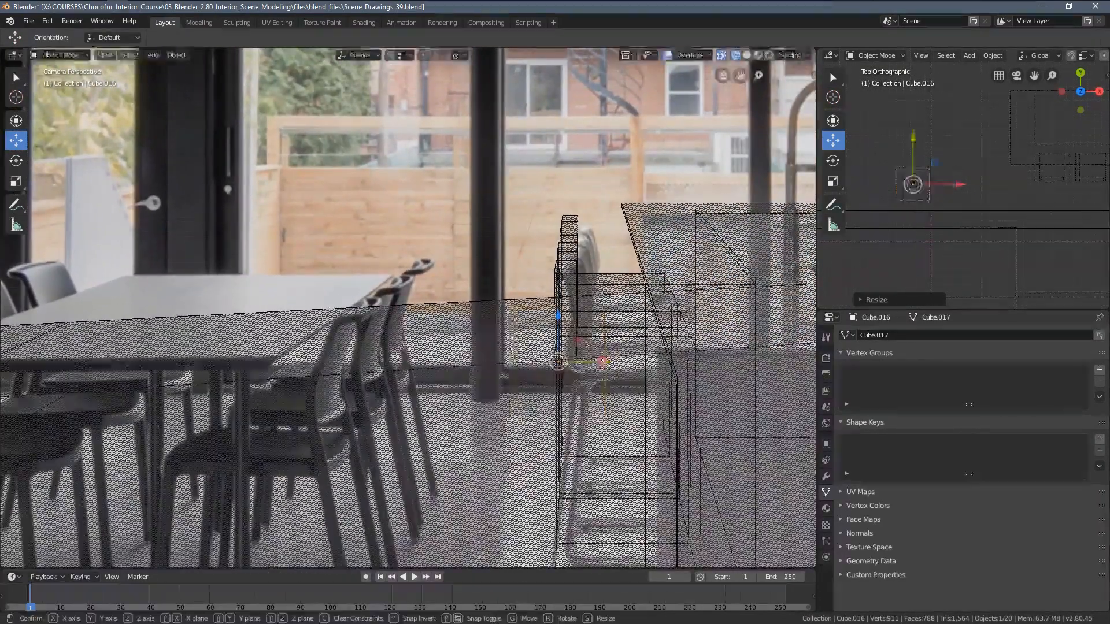
key("z")
left_click(546, 322)
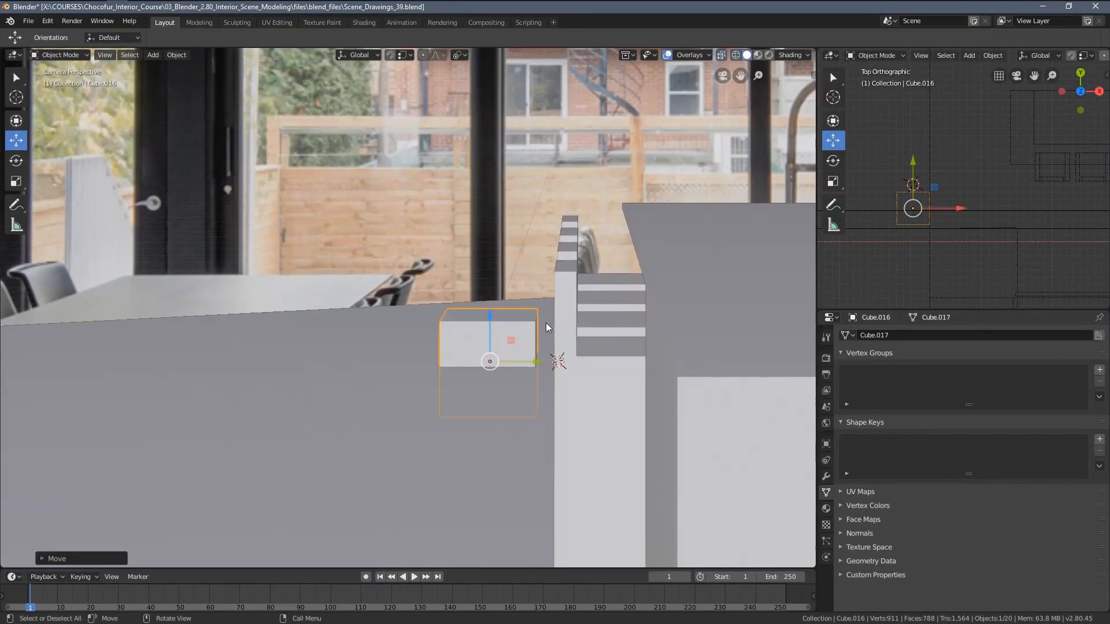
scroll(516, 335, "up", 3)
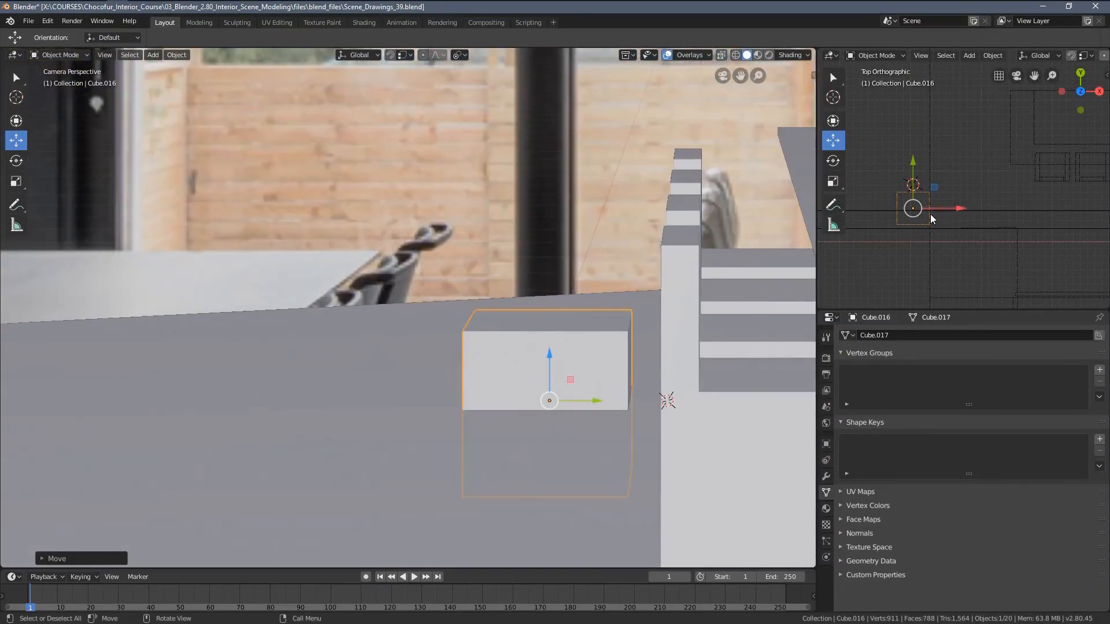
Return the camera view to wireframe and move the cube along the Y axis to the facade's lower corner by the stairs.
scroll(937, 218, "up", 1)
middle_click_drag(945, 219, 971, 247, "shift")
key("z")
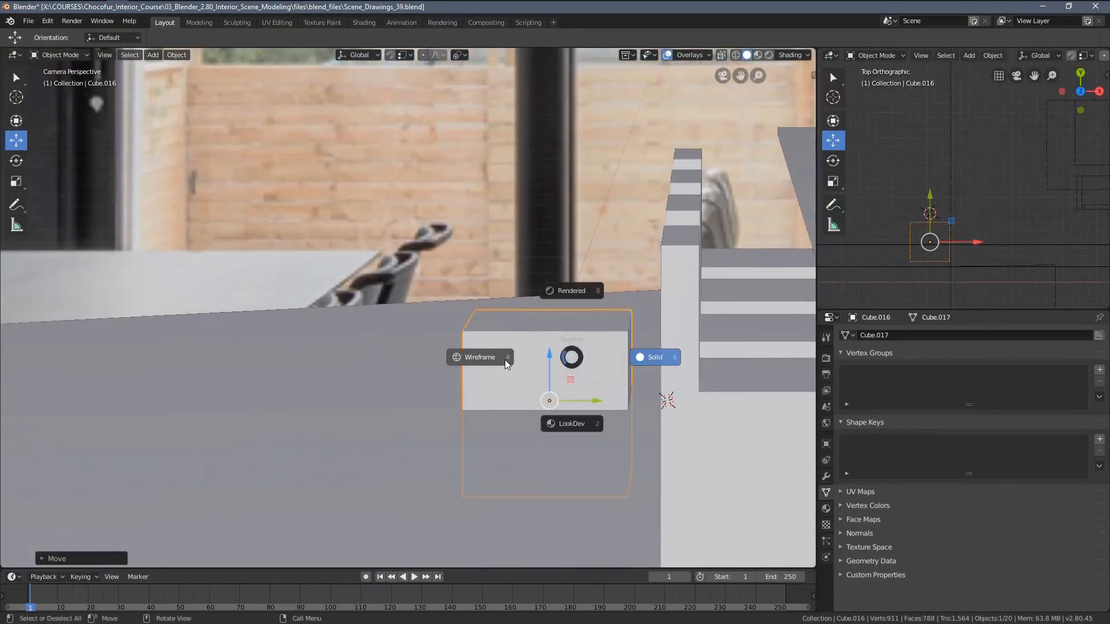
left_click(505, 360)
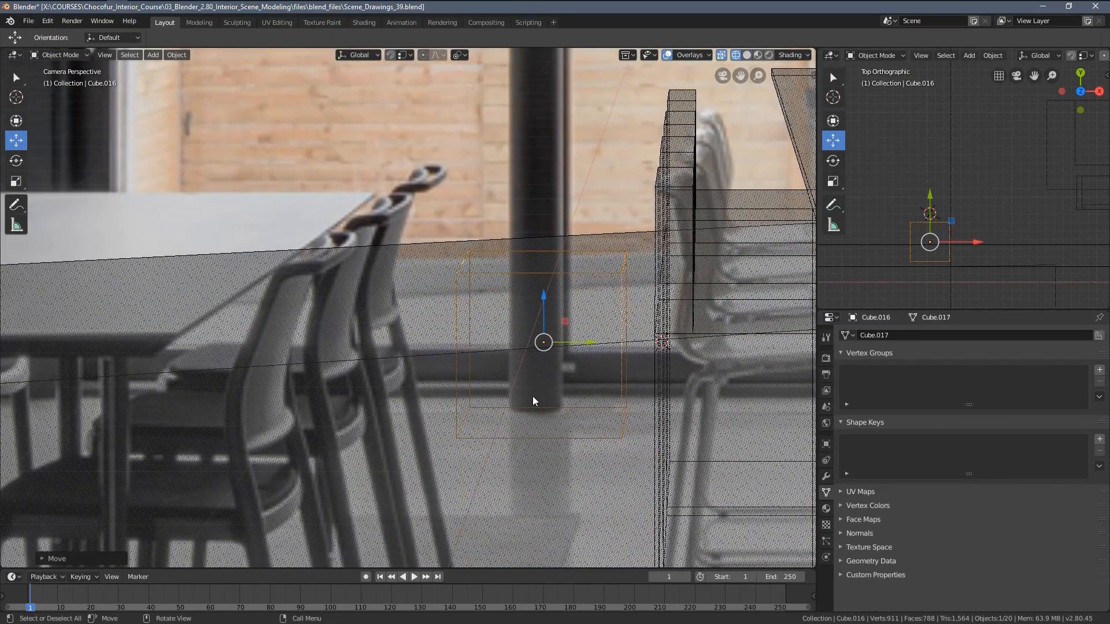
scroll(513, 404, "down", 5)
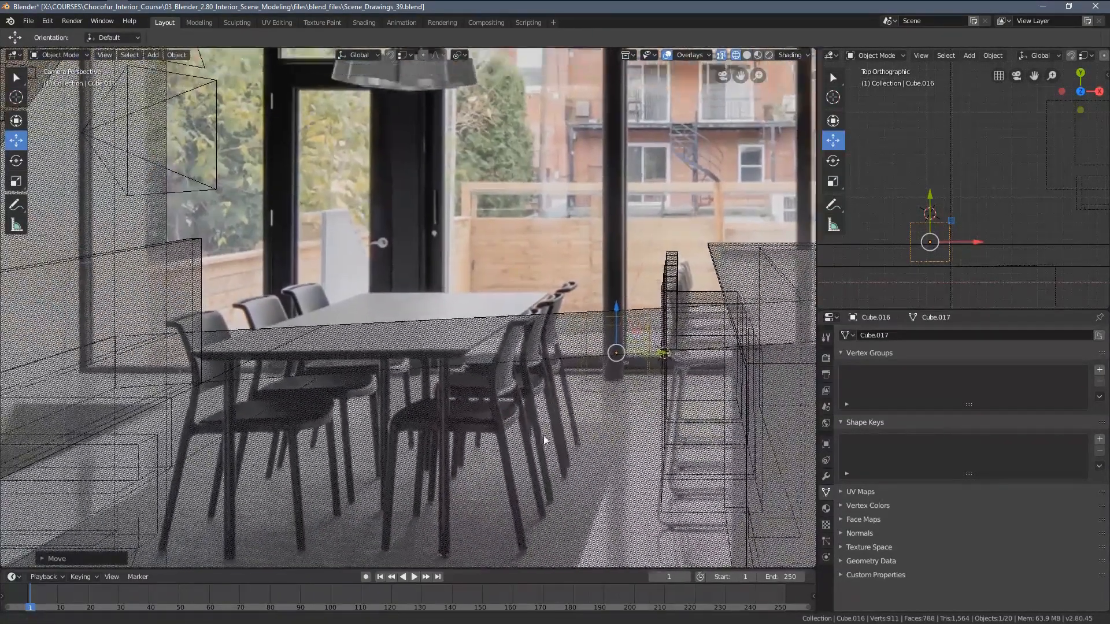
mouse_move(544, 440)
middle_mouse_down("shift")
mouse_move(576, 439)
mouse_move(537, 438)
middle_mouse_up("shift")
middle_click_drag(534, 400, 639, 386, "shift")
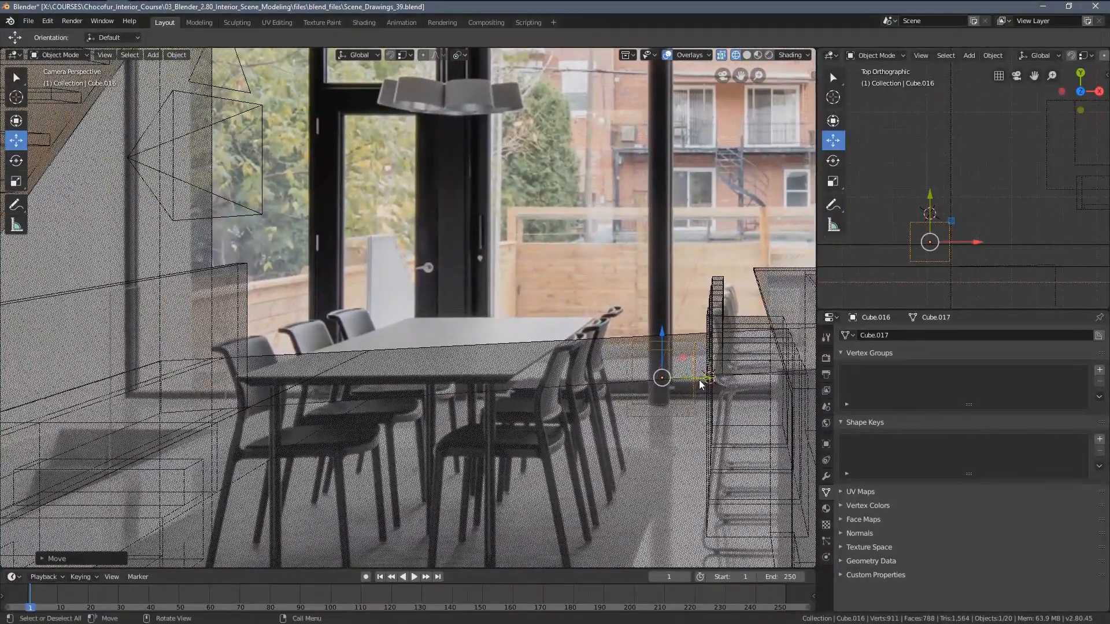
left_click_drag(701, 380, 168, 370)
middle_click_drag(169, 370, 267, 318, "shift")
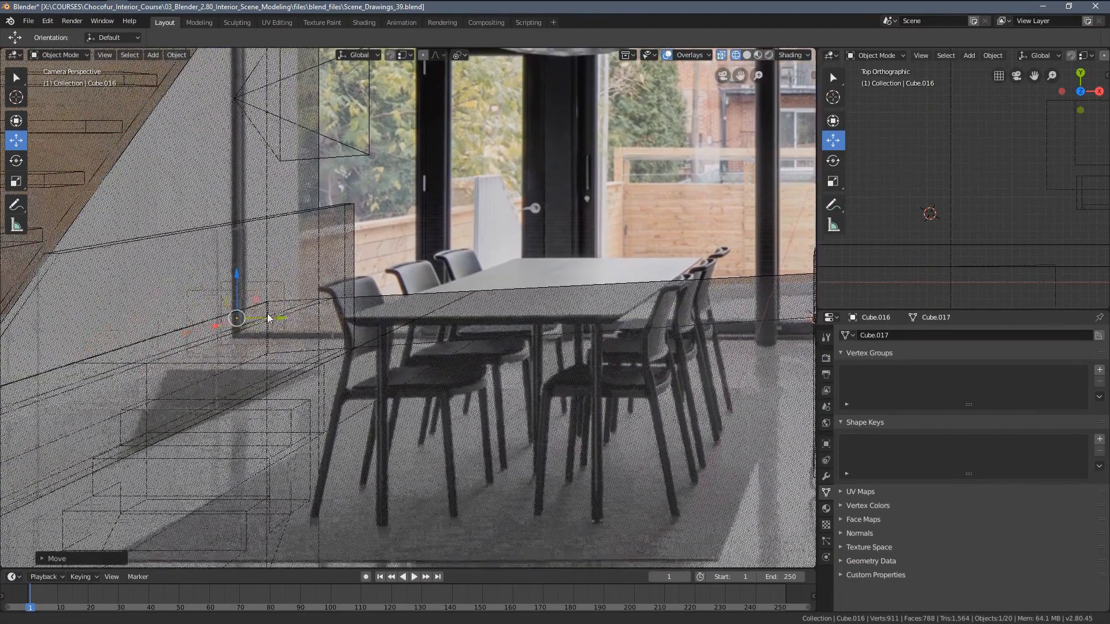
scroll(176, 332, "up", 4)
middle_click_drag(177, 332, 298, 320, "shift")
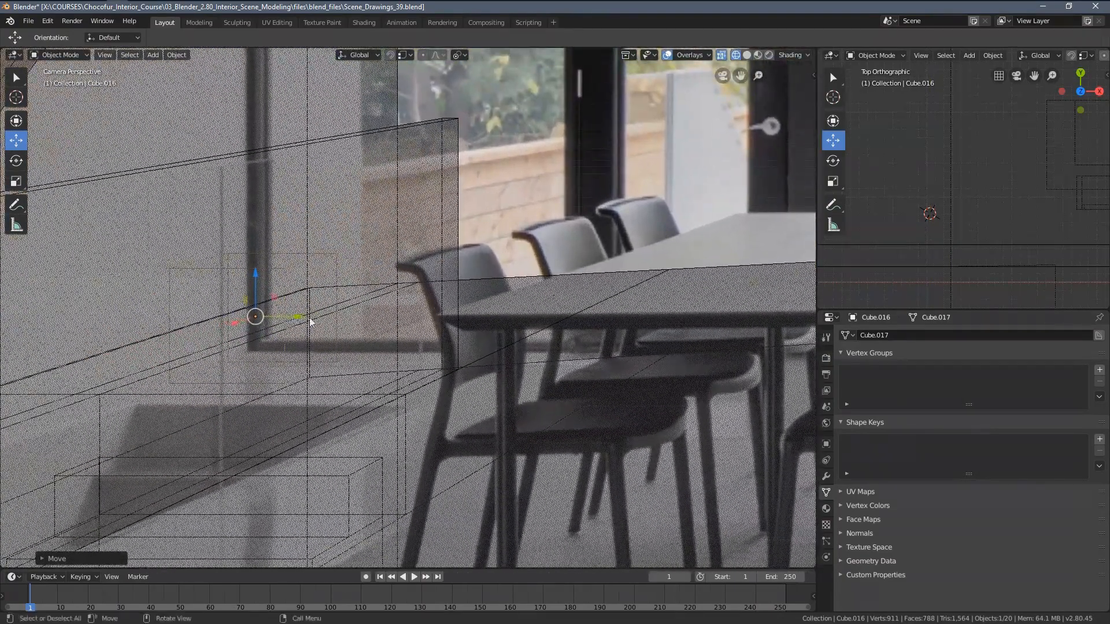
Show the camera view in solid shading, hide the large panel covering the cube, and select the cube again.
key("z")
left_click(337, 252)
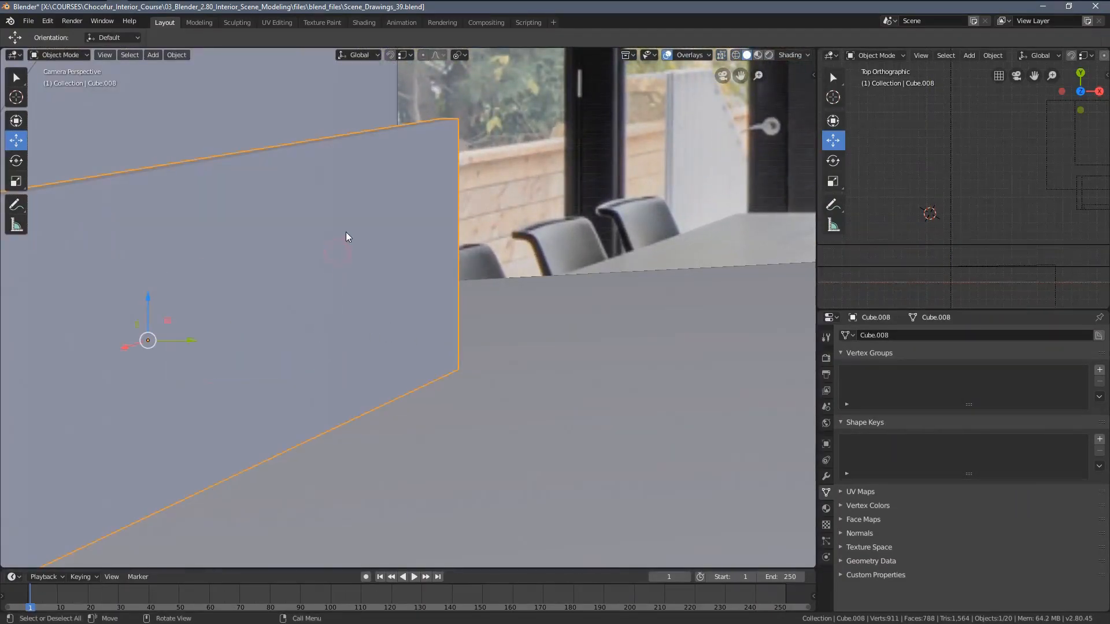
key("h")
left_click(306, 289)
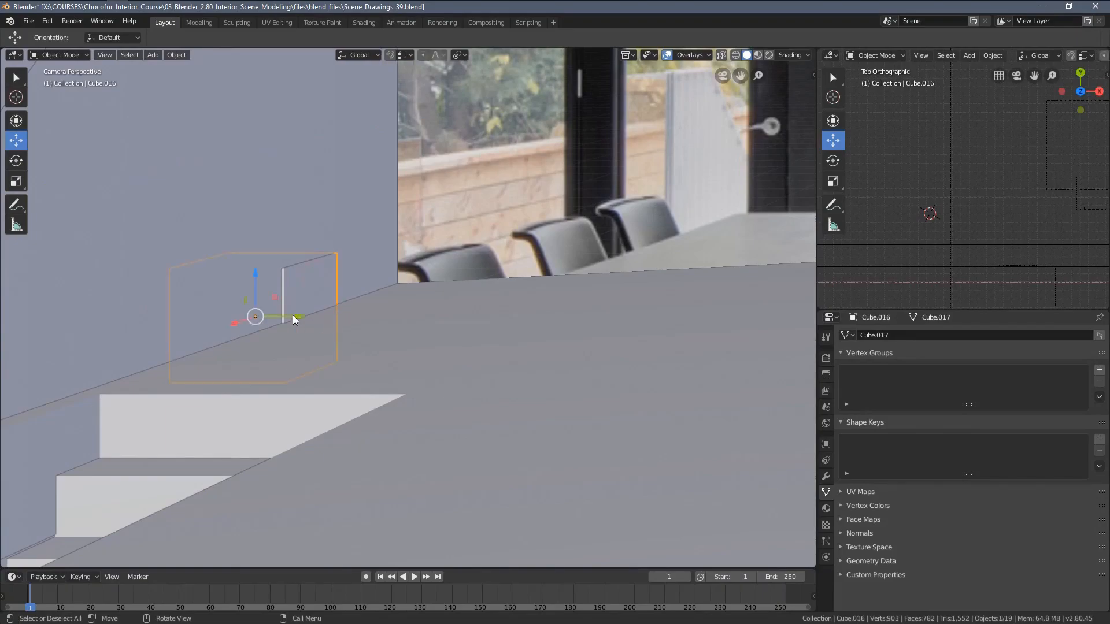
Move the cube toward the wall corner, scale it to about half its size, and return to wireframe shading.
key("g")
left_click(377, 321)
key("s")
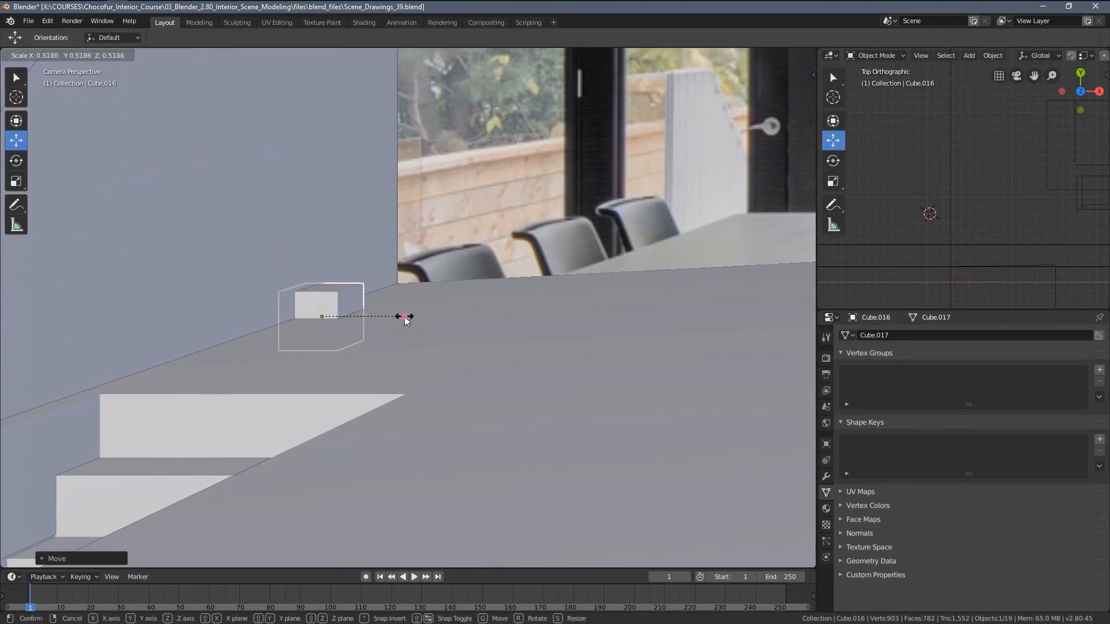
left_click(398, 317)
key("z")
left_click(310, 308)
scroll(347, 312, "up", 4)
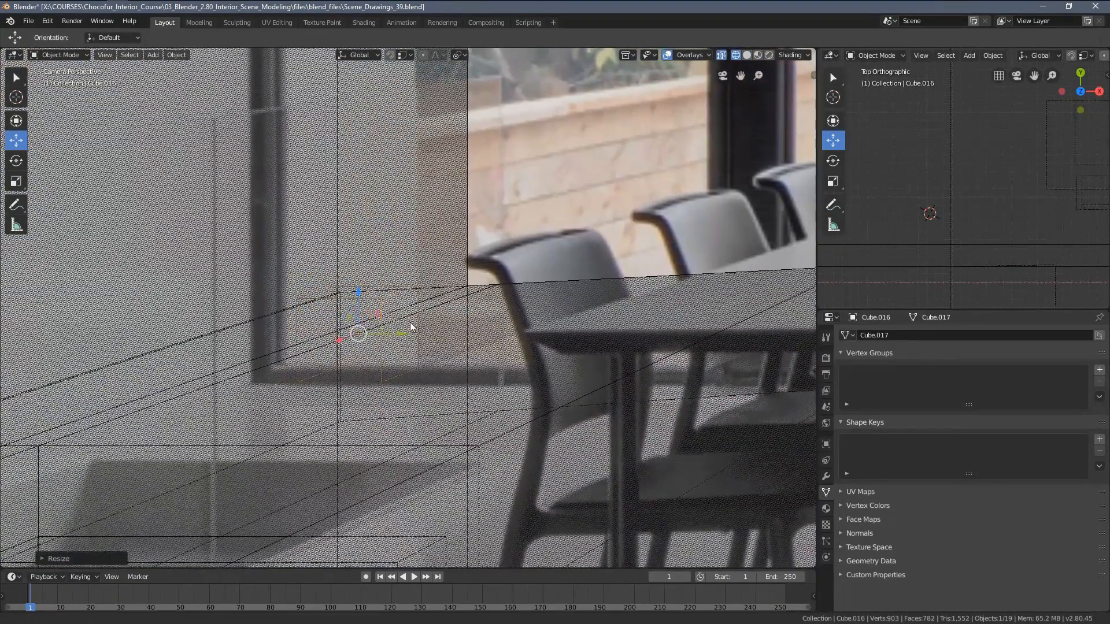
scroll(386, 322, "down", 1)
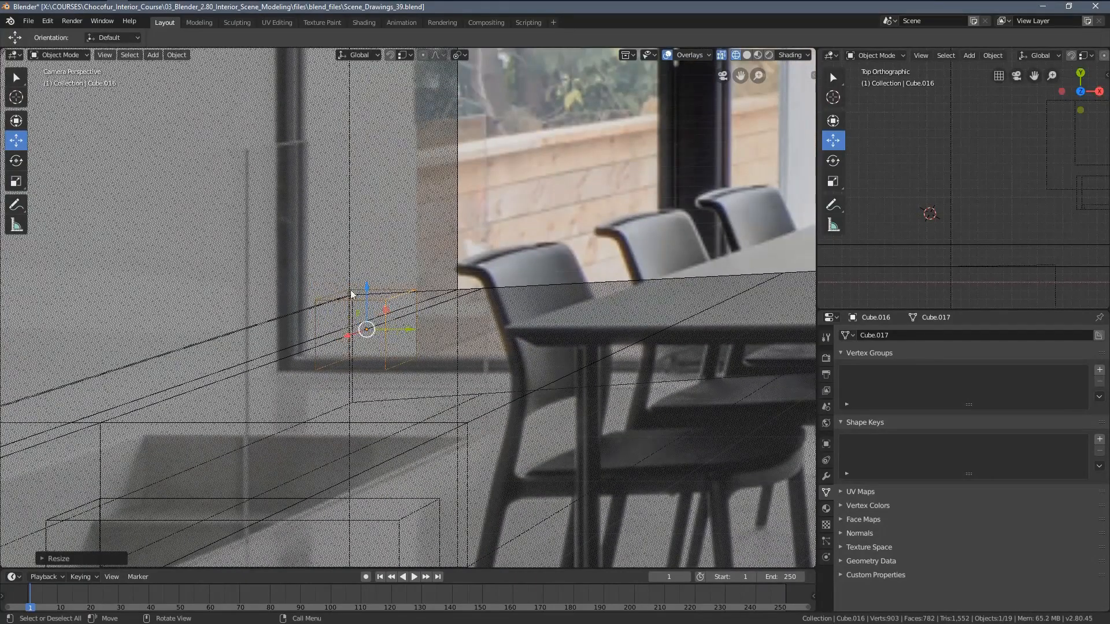
Compare the cube's position with the wall corner and the photographed window frame in solid and wireframe shading.
key("z")
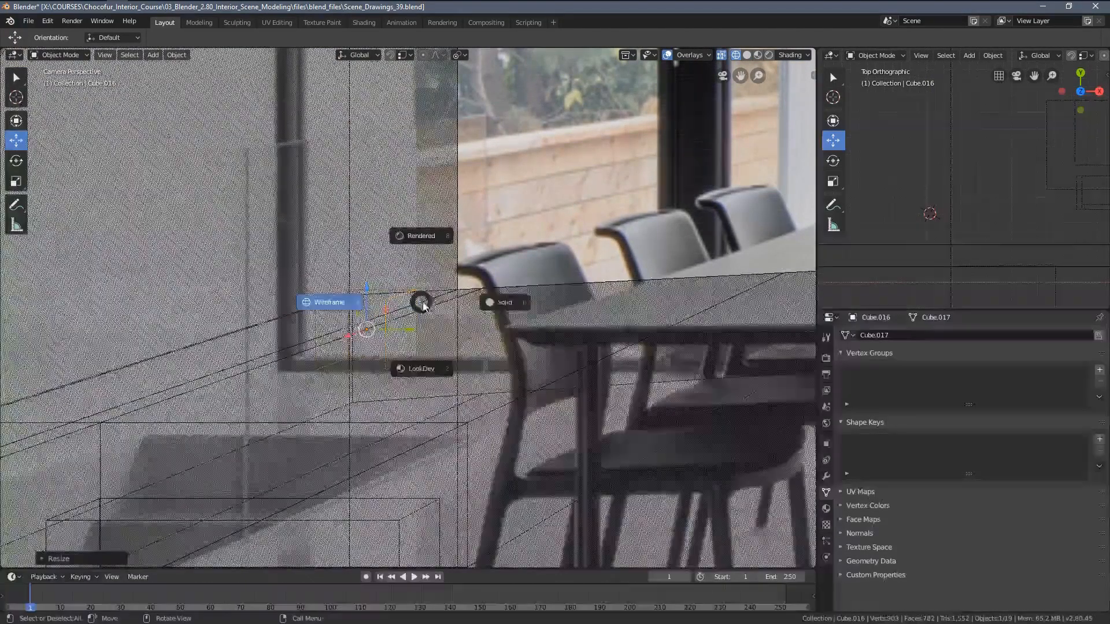
left_click(470, 307)
scroll(456, 304, "down", 2)
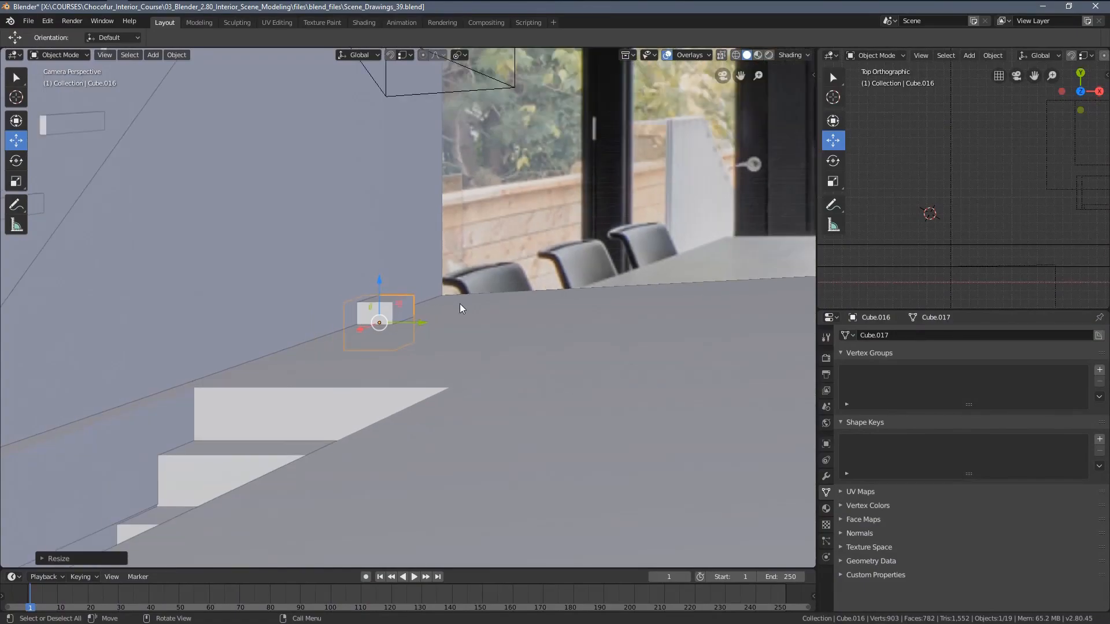
scroll(538, 294, "down", 3)
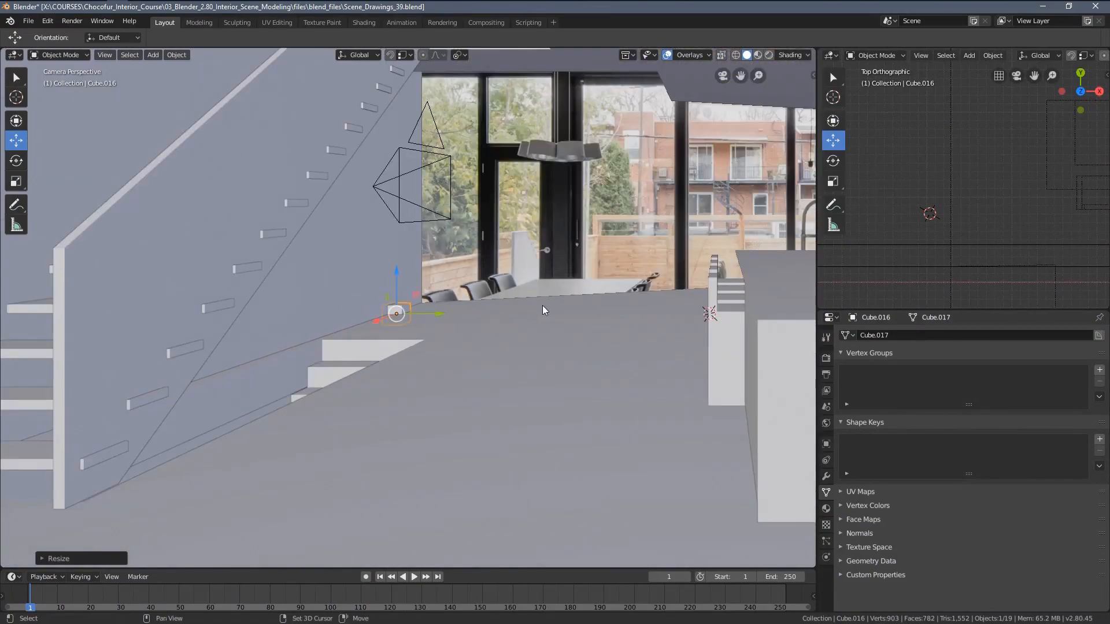
middle_click_drag(542, 305, 492, 341, "shift")
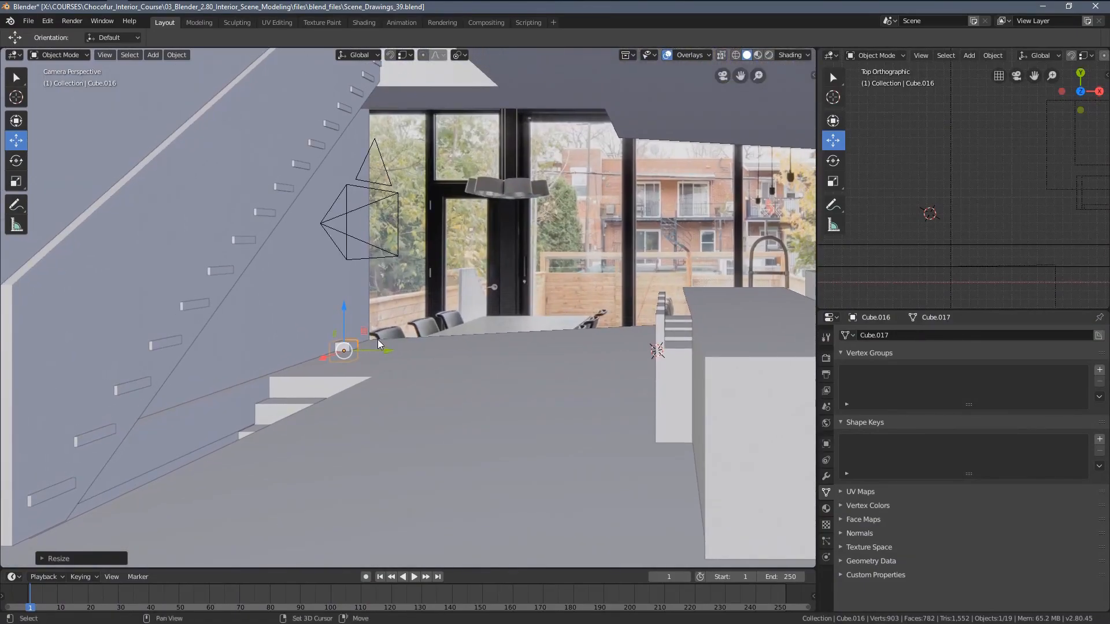
middle_click_drag(377, 338, 375, 362, "shift")
key("z")
left_click(298, 341)
scroll(291, 246, "up", 5)
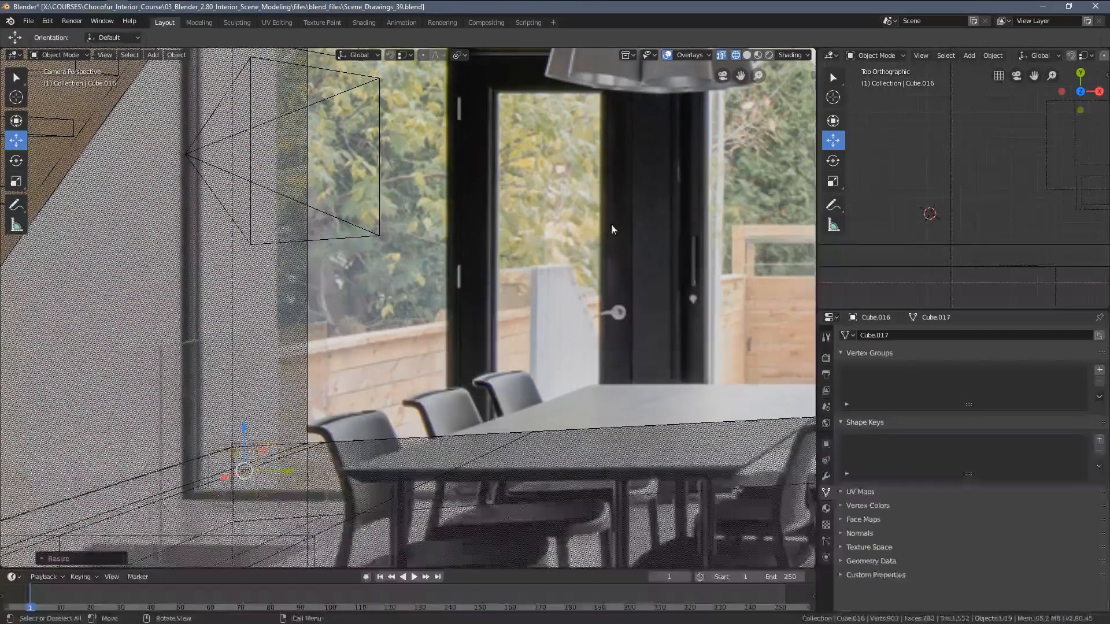
Move the cube along the X axis in the top view to line up with the window frame's lower corner.
scroll(953, 213, "down", 5)
middle_click_drag(953, 229, 939, 206, "shift")
scroll(931, 220, "up", 4)
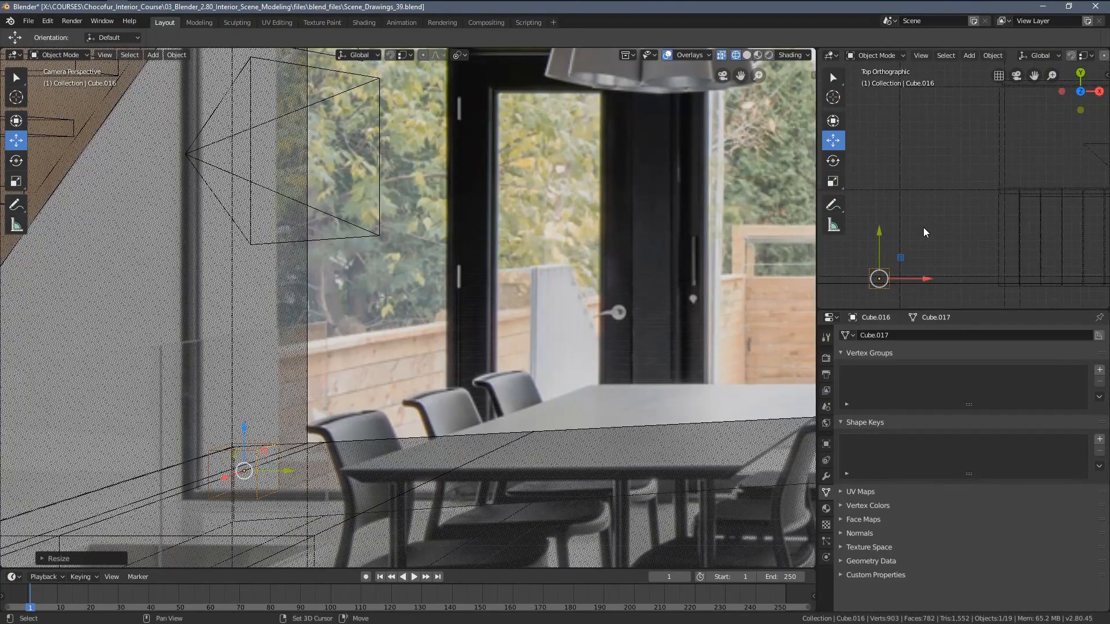
key("g")
key("x")
left_click(972, 245)
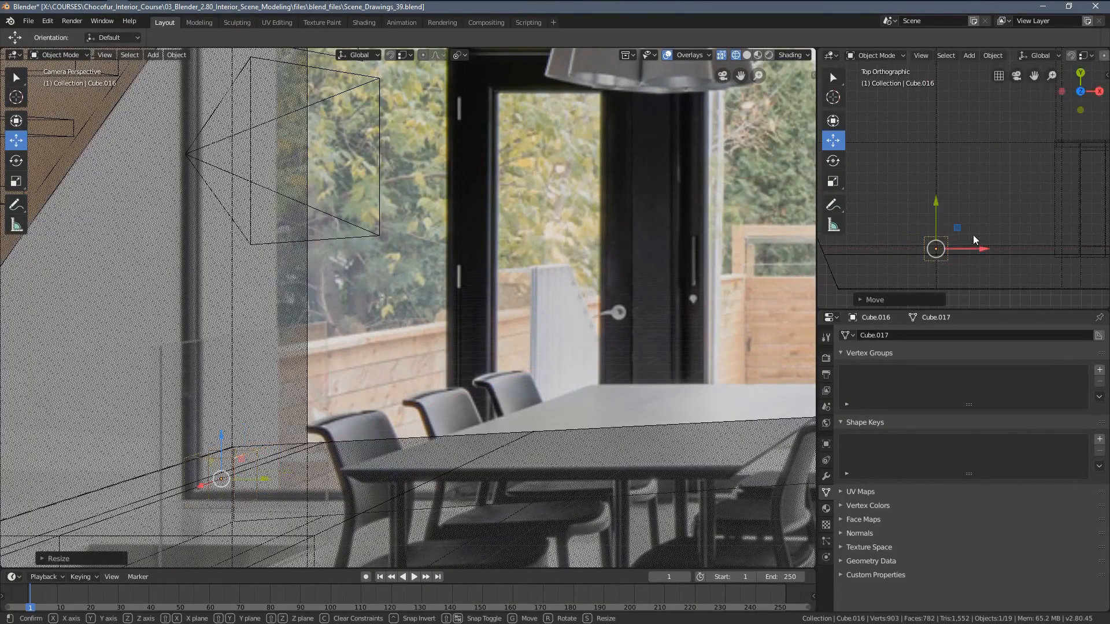
Raise the cube along the Z axis at the frame corner and scale it to about half its size in solid shading.
scroll(969, 220, "down", 3)
middle_click_drag(1000, 127, 978, 161, "shift")
scroll(322, 425, "up", 3)
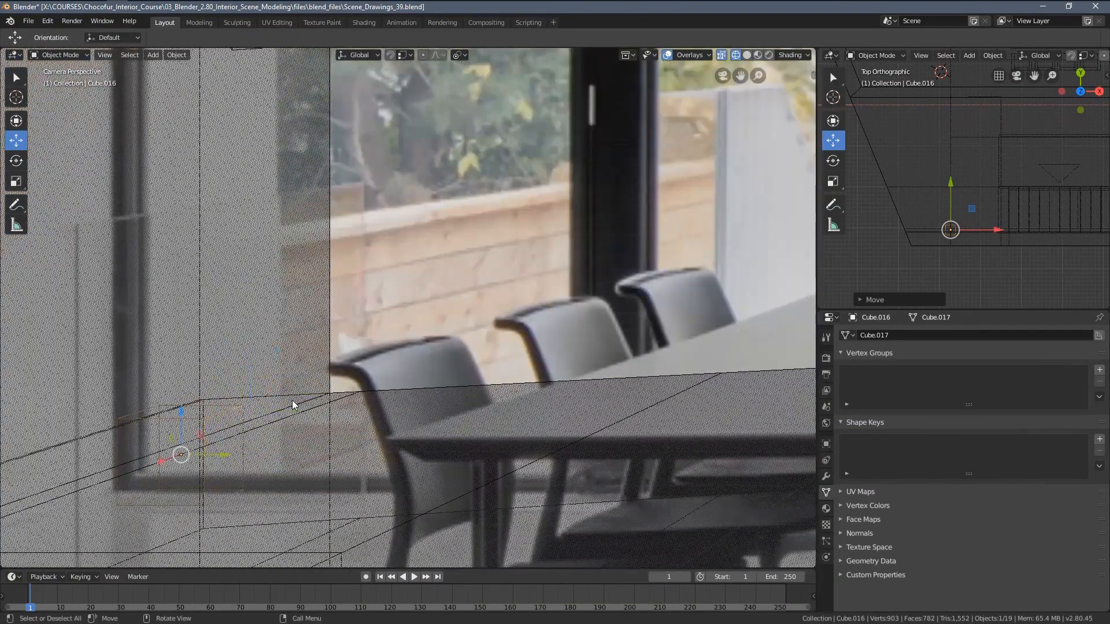
left_click_drag(194, 412, 192, 376)
key("z")
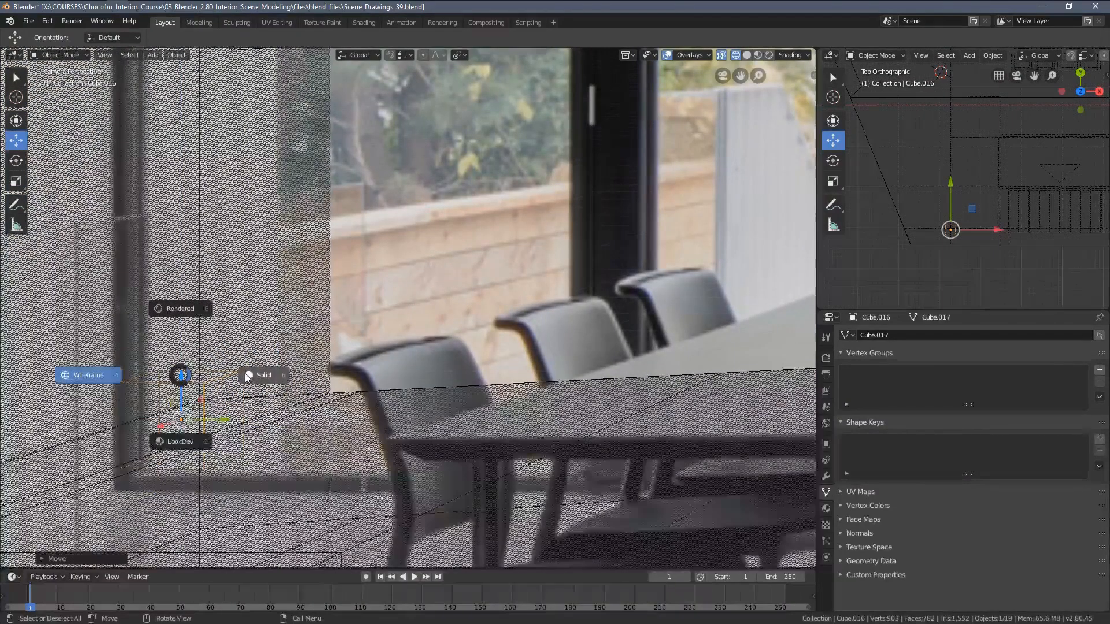
left_click(224, 402)
scroll(339, 353, "up", 3)
key("s")
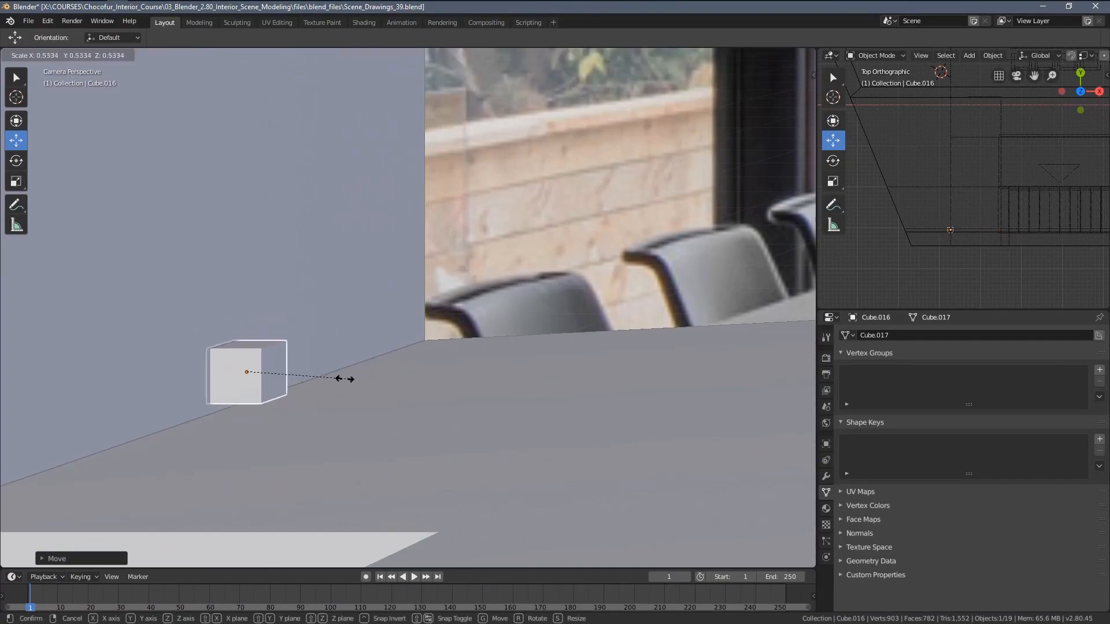
left_click(366, 382)
Enter Edit Mode and move the cube's side face inward along the Y axis to narrow it to the frame profile.
key("Tab")
middle_click_drag(337, 391, 407, 368, "shift")
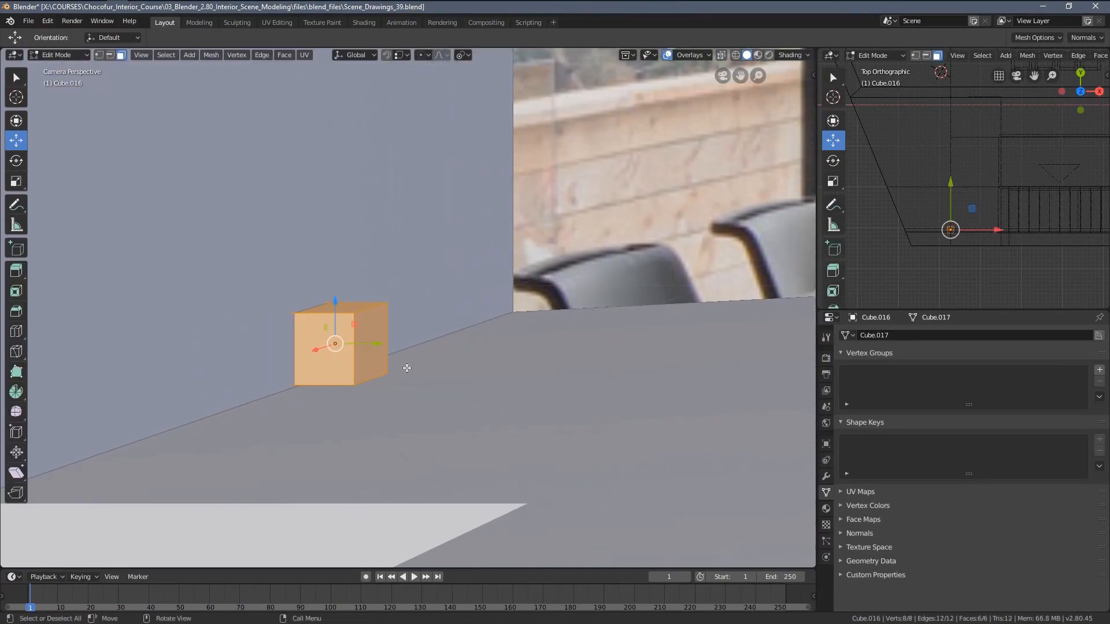
left_click(371, 370)
left_click_drag(408, 348, 347, 359)
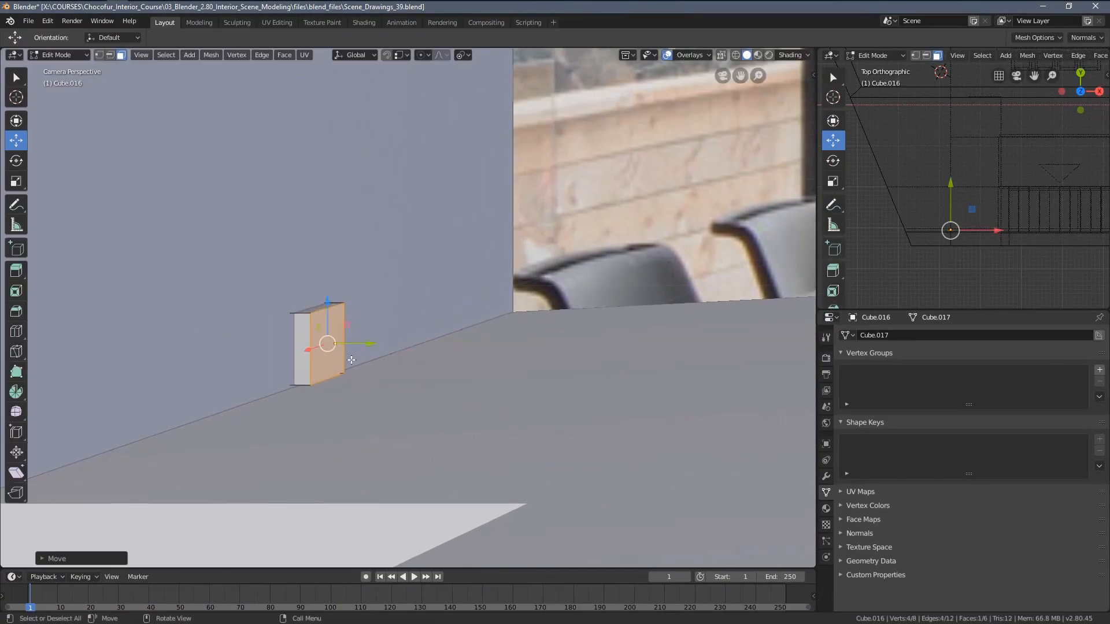
Select the cube's bottom face in wireframe shading and adjust its height along the Z axis in solid shading.
key("z")
left_click(298, 377)
left_click(301, 379)
key("z")
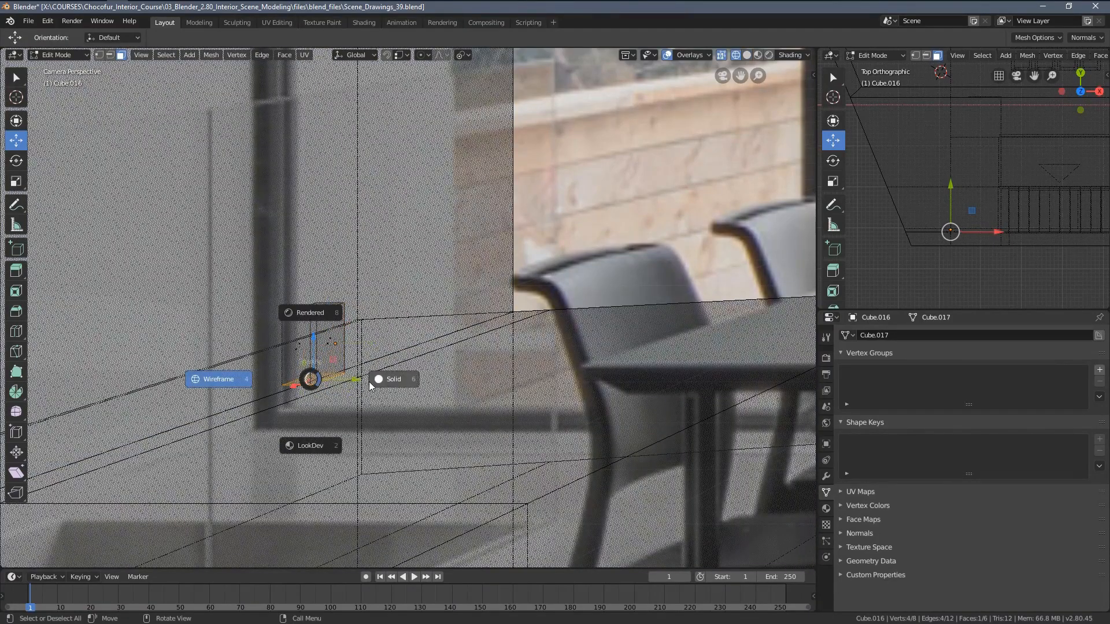
left_click(346, 376)
left_click_drag(316, 349, 316, 347)
Raise the cube's top face along the Z axis in wireframe shading, stretching it into a tall post beyond the photo's window frame.
key("z")
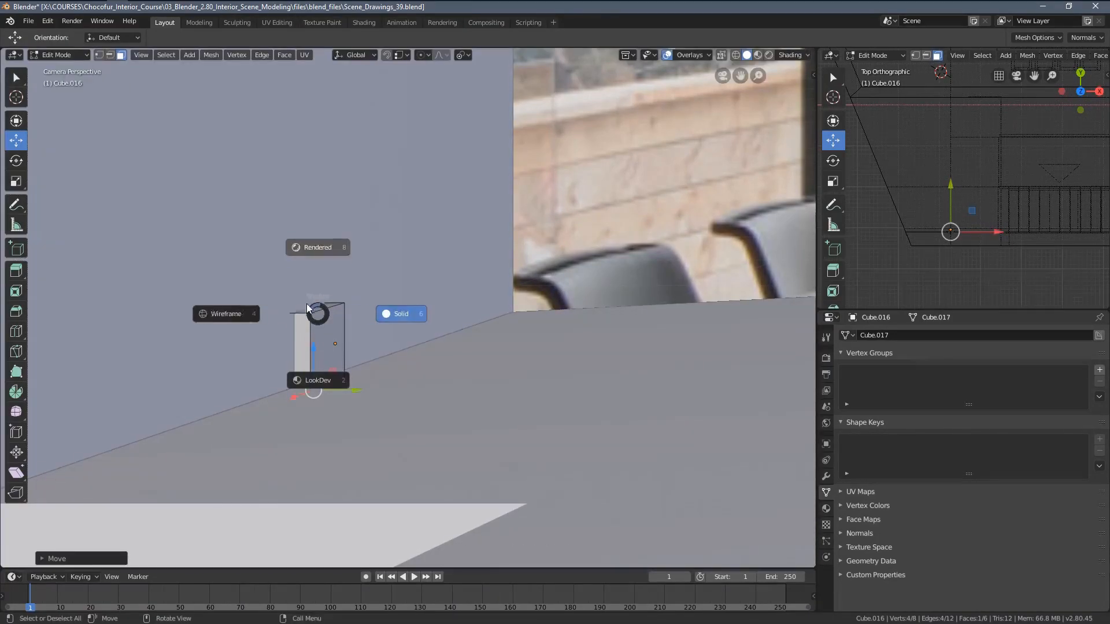
left_click(242, 315)
middle_click_drag(347, 279, 358, 348, "shift")
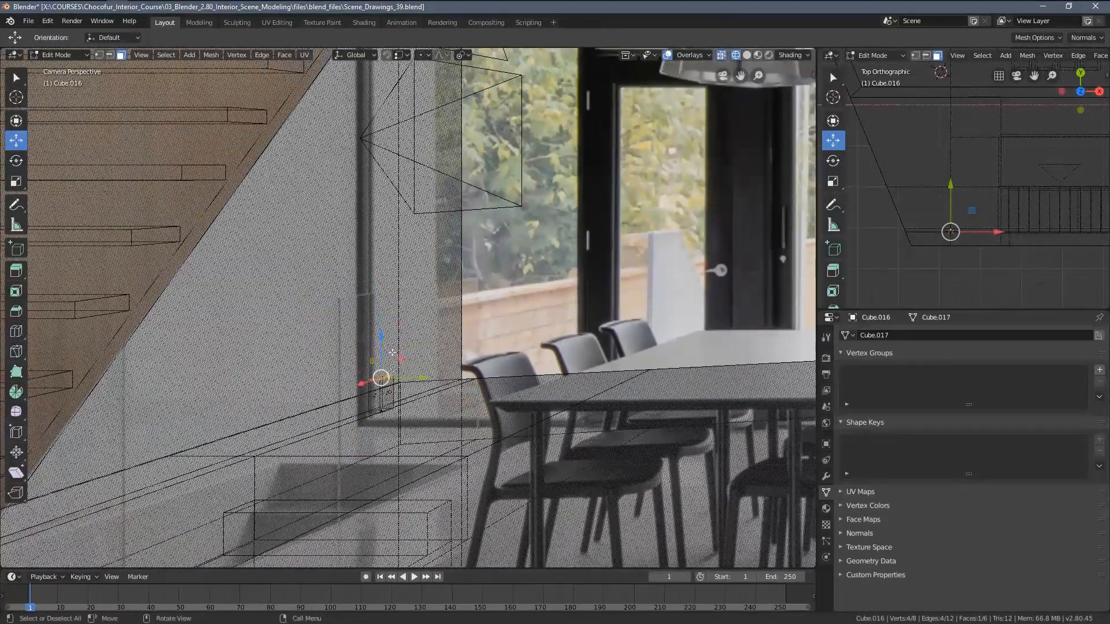
left_click_drag(382, 342, 400, 124)
middle_click_drag(400, 124, 377, 264, "shift")
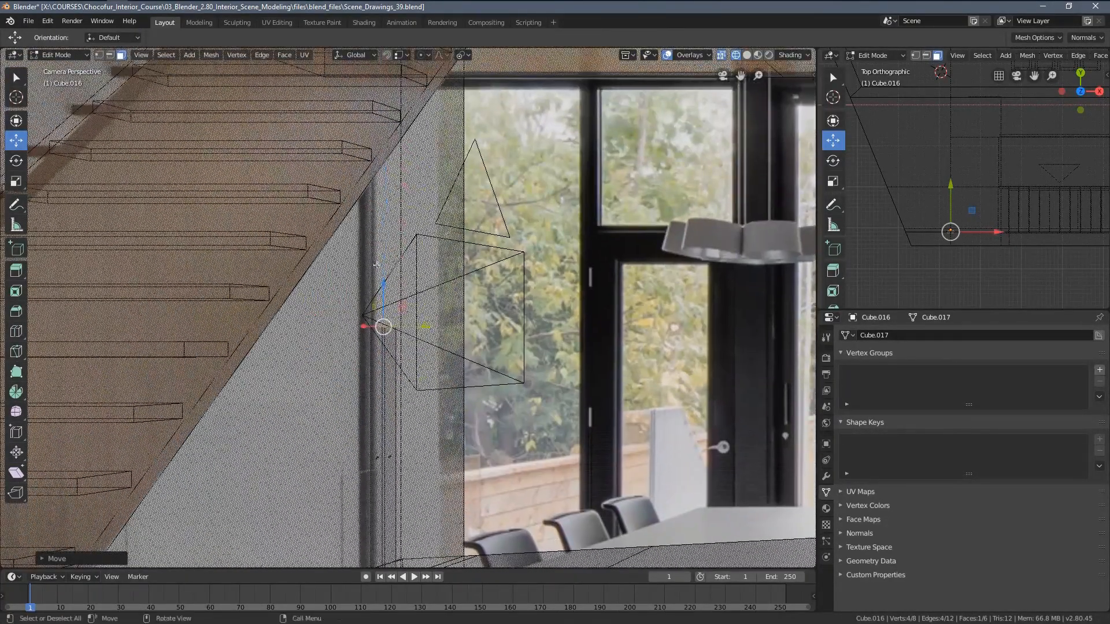
left_click_drag(384, 289, 401, 143)
middle_click_drag(401, 145, 382, 340, "shift")
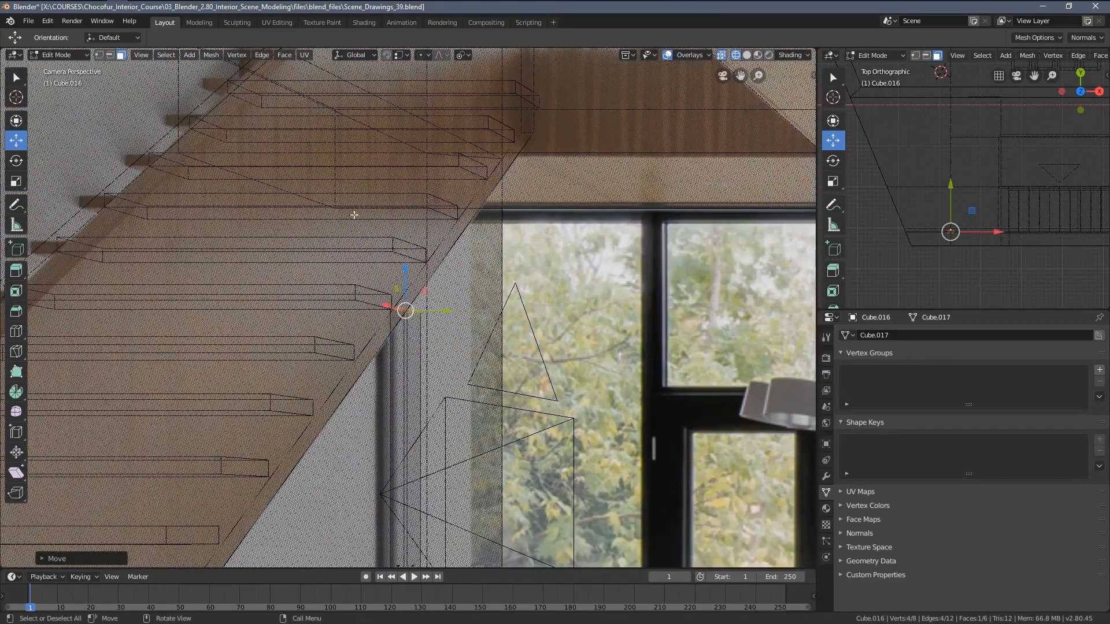
left_click_drag(412, 276, 412, 193)
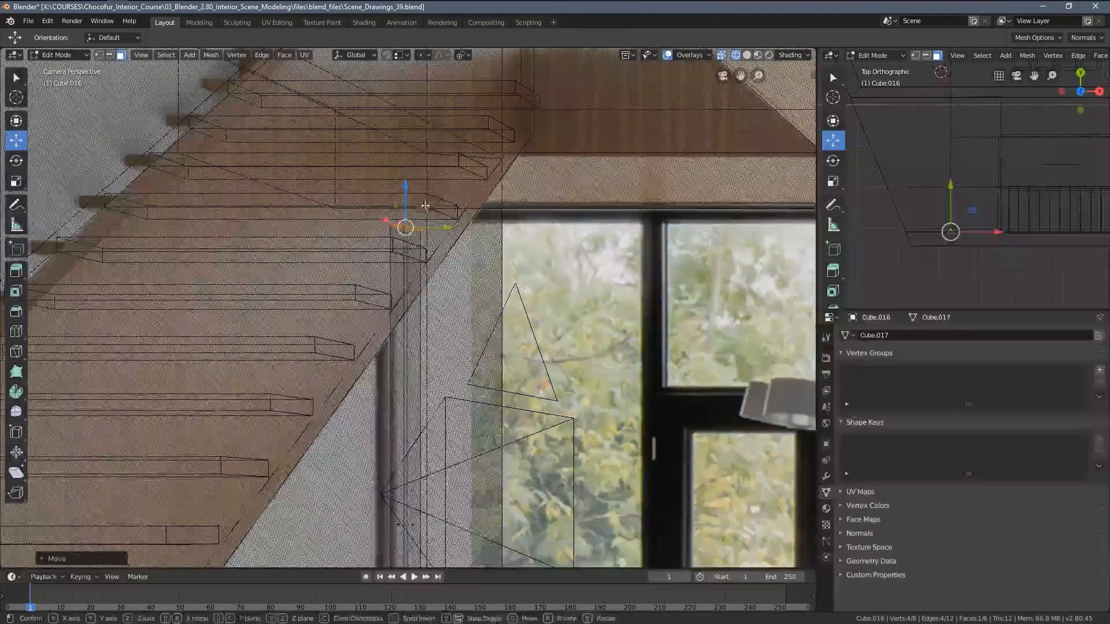
Switch the second viewport to solid shading in a perspective view and raise the post's top face along Z to the ceiling.
middle_click_drag(937, 215, 1062, 134)
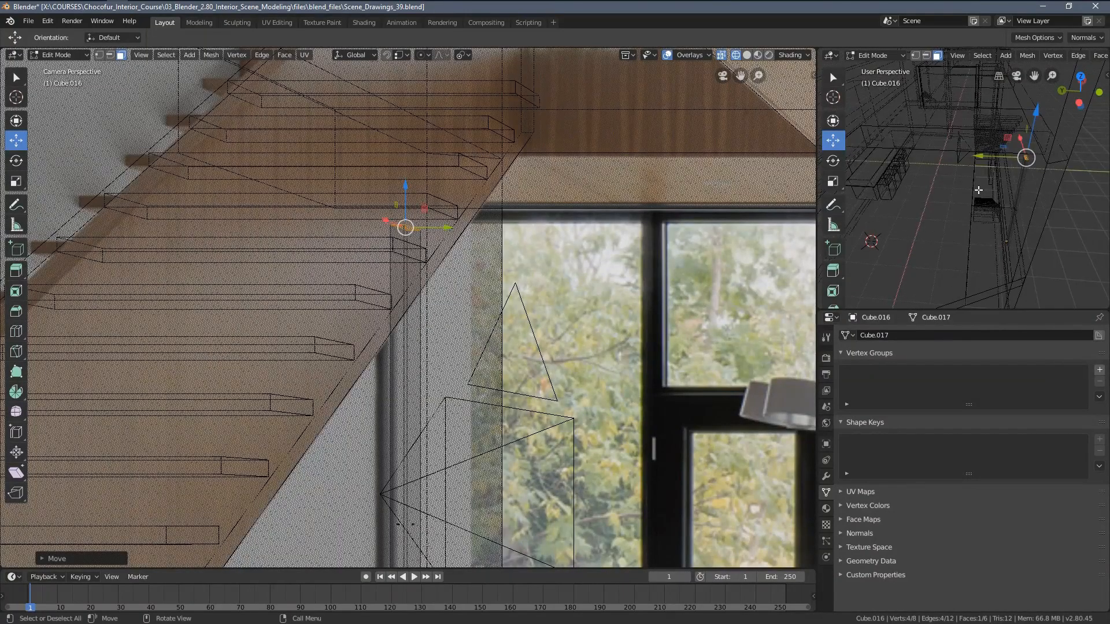
key("KP_Decimal")
scroll(965, 193, "down", 5)
mouse_move(965, 200)
middle_mouse_down()
mouse_move(969, 213)
mouse_move(999, 185)
middle_mouse_up()
key("z")
left_click(1035, 197)
scroll(977, 199, "down", 7)
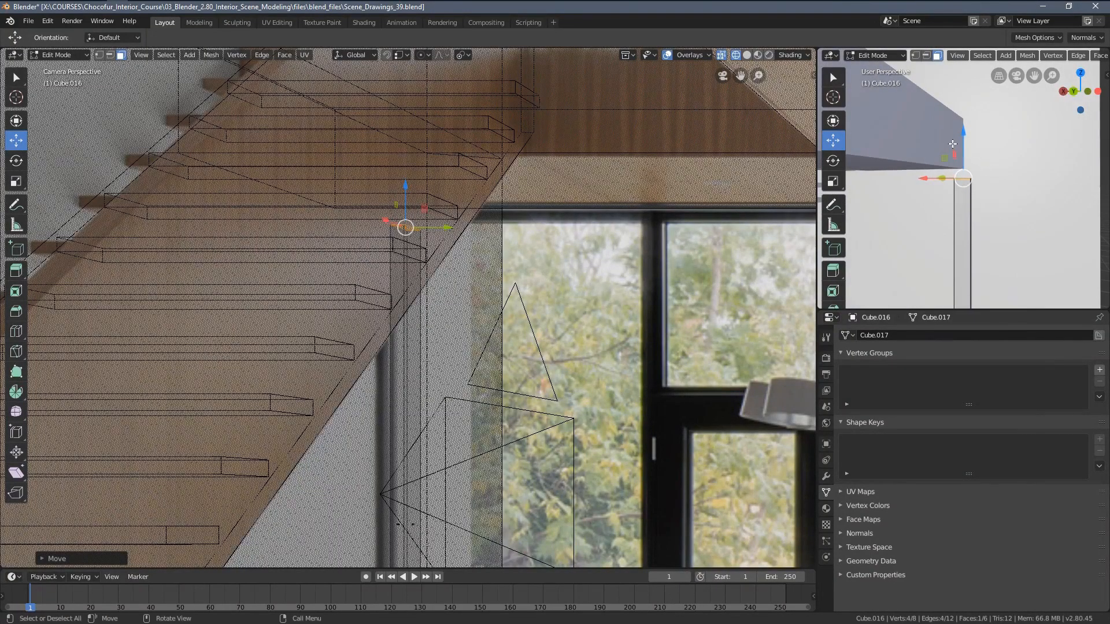
left_click_drag(964, 146, 963, 93)
middle_click_drag(963, 92, 951, 147)
left_click_drag(955, 153, 956, 103)
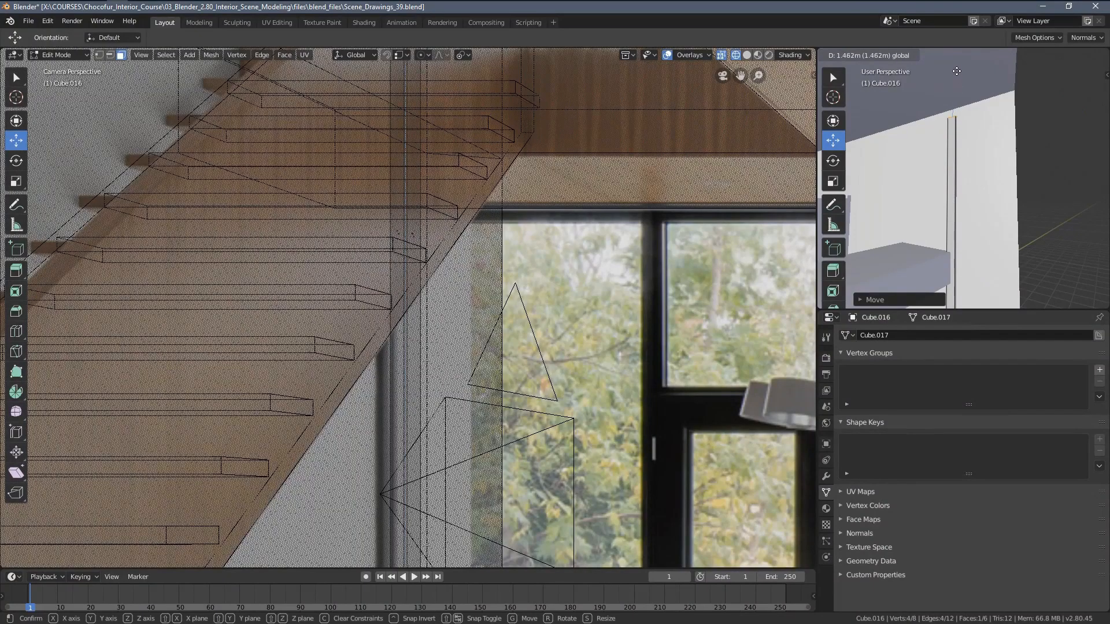
left_click_drag(952, 63, 953, 66)
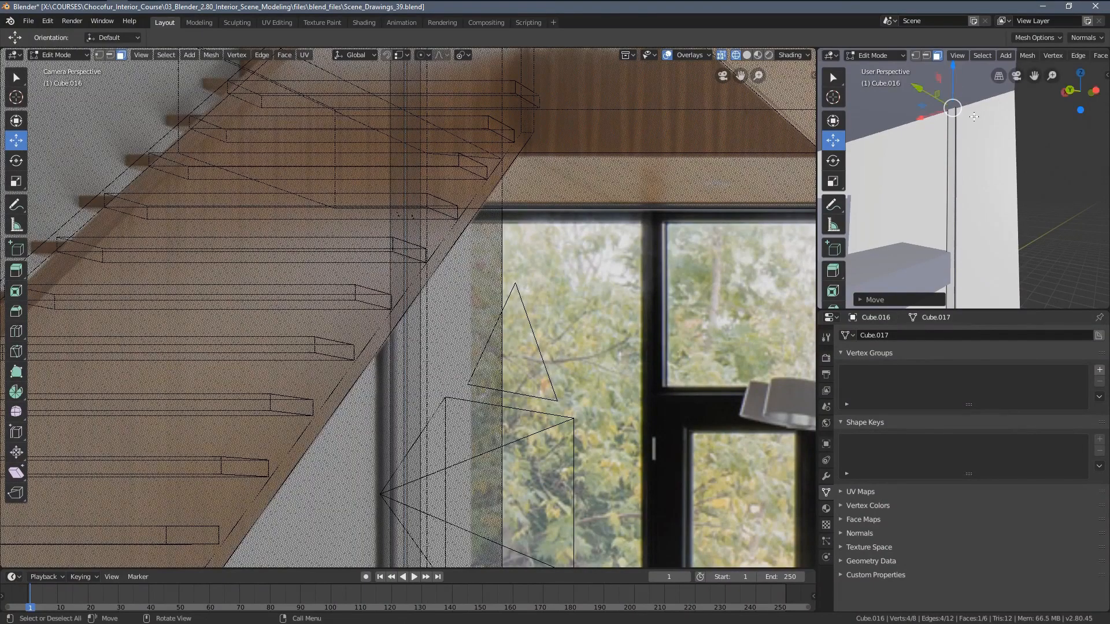
Select the whole post mesh and duplicate it about 3.1 m along the Y axis to the opposite wall.
middle_click_drag(955, 91, 896, 139)
scroll(933, 115, "down", 4)
scroll(593, 341, "down", 6)
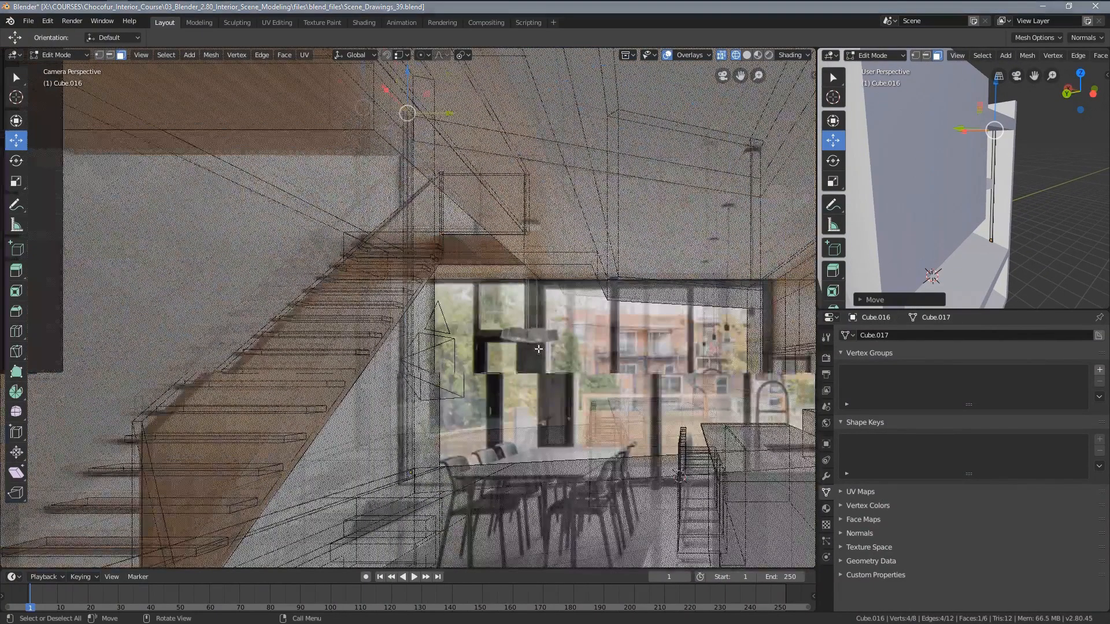
middle_click_drag(1030, 149, 987, 175)
key("a")
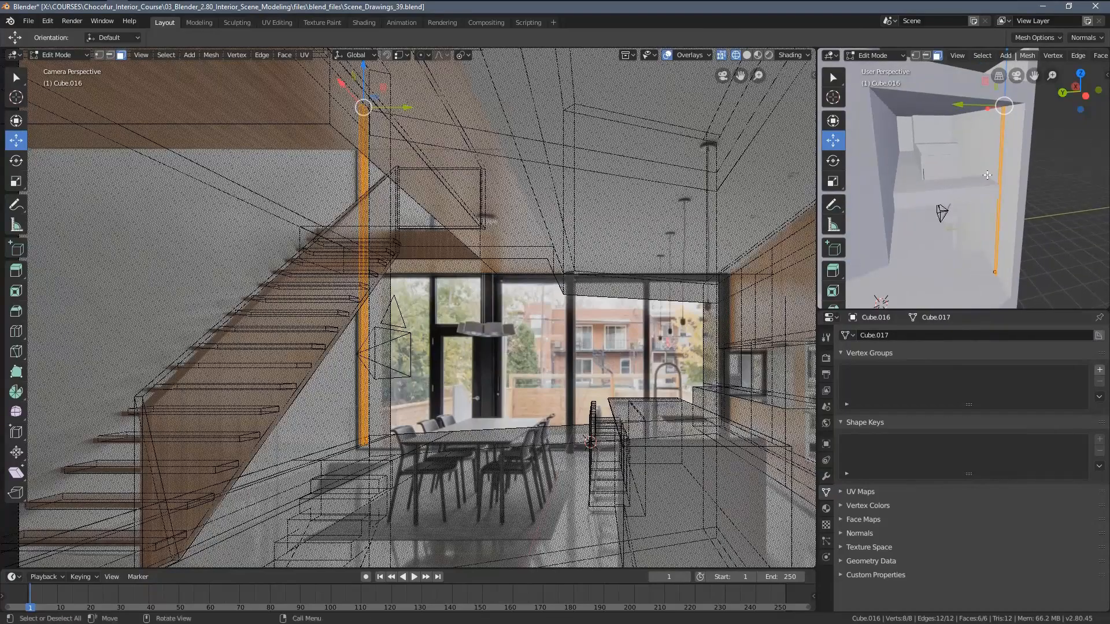
key("shift+d")
key("y")
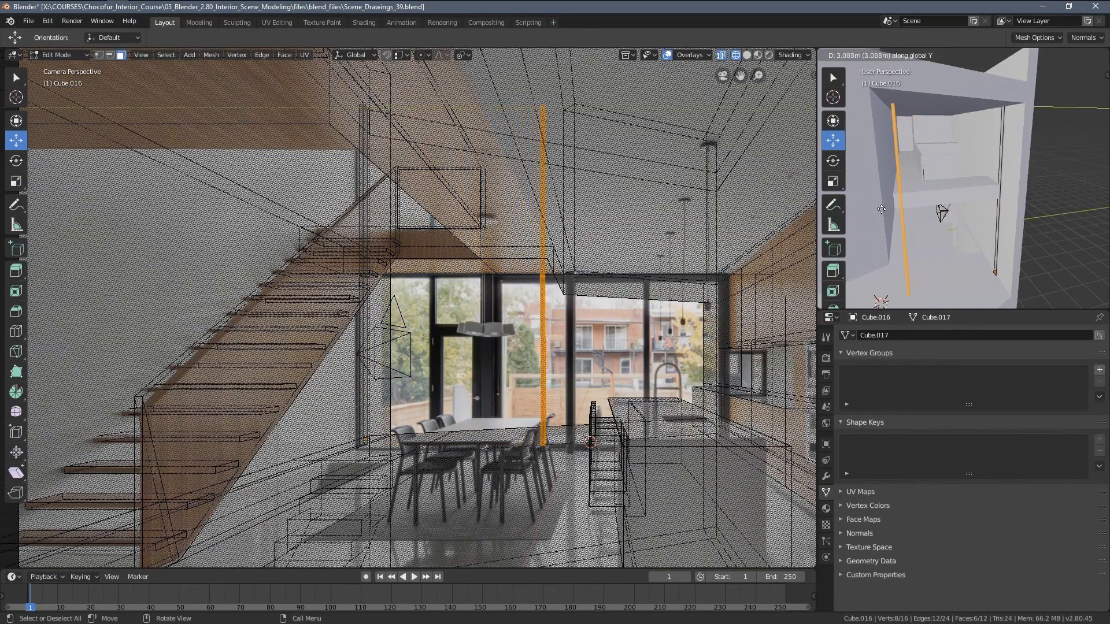
left_click(986, 187)
Move the duplicated post about 0.11 m further along the Y axis toward the side wall.
scroll(986, 187, "up", 4)
middle_click_drag(986, 187, 952, 207)
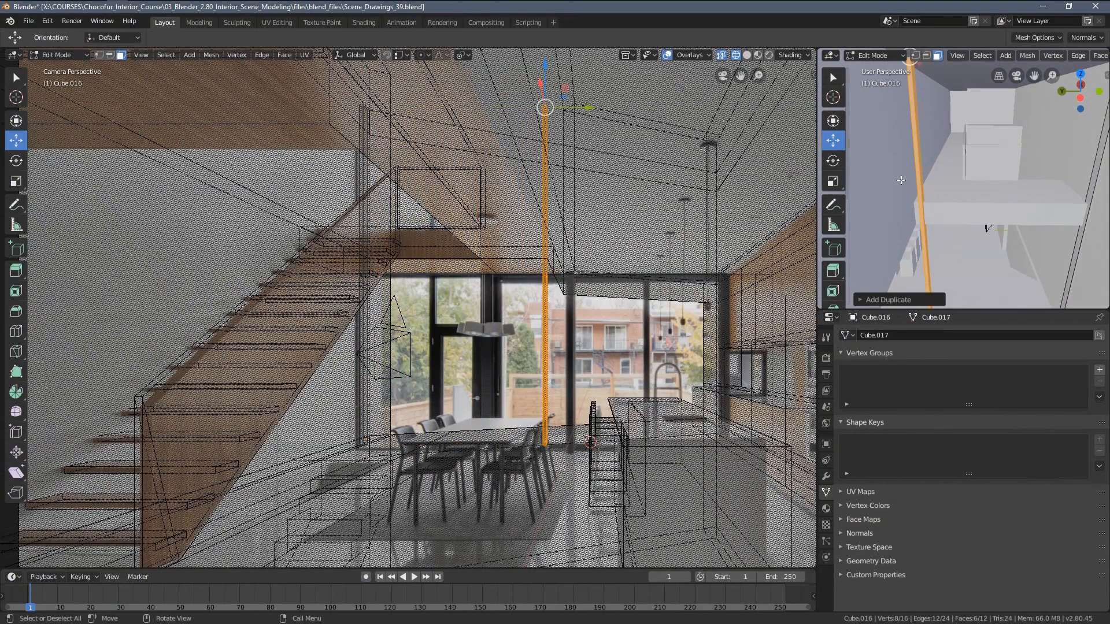
middle_click_drag(915, 155, 924, 134)
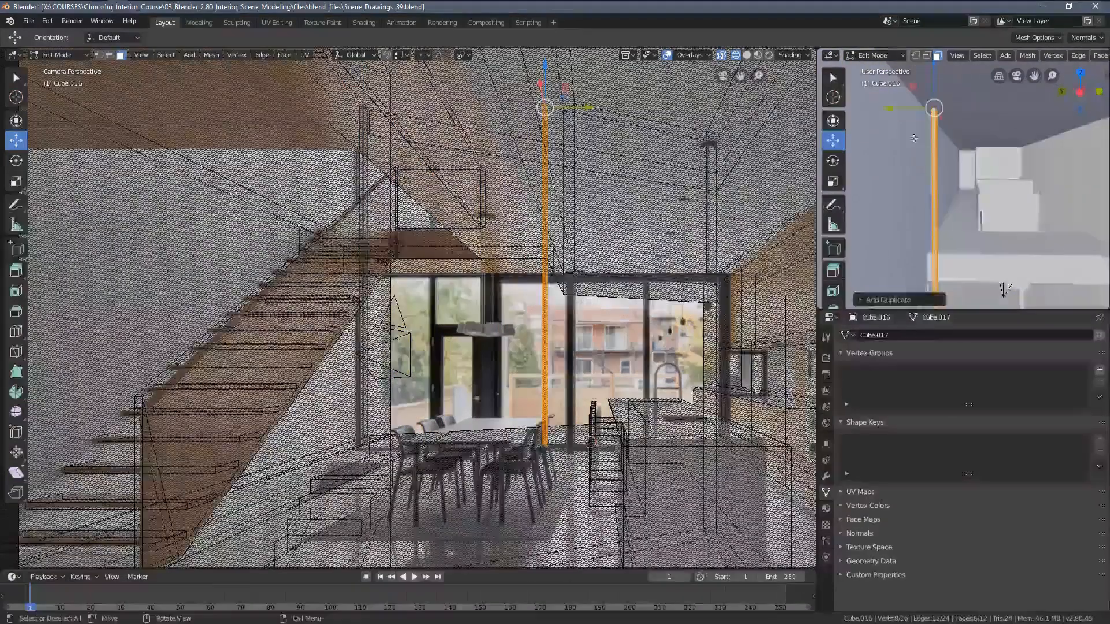
key("g")
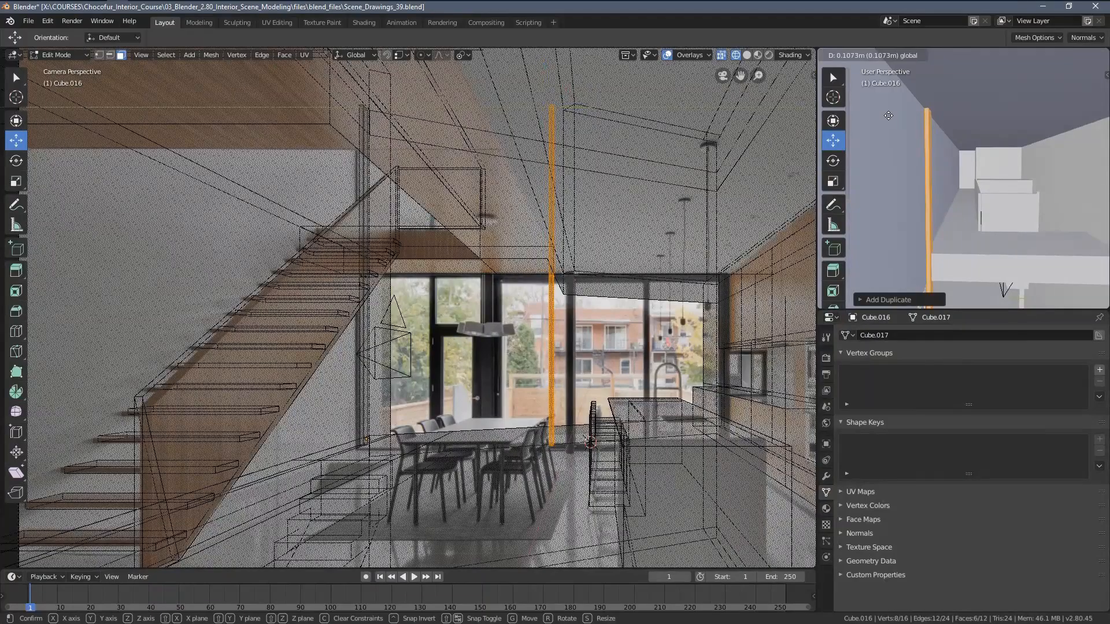
left_click(888, 116)
Compare the duplicated post's position with the ceiling corner and the dark column in the background photo.
scroll(532, 357, "up", 5)
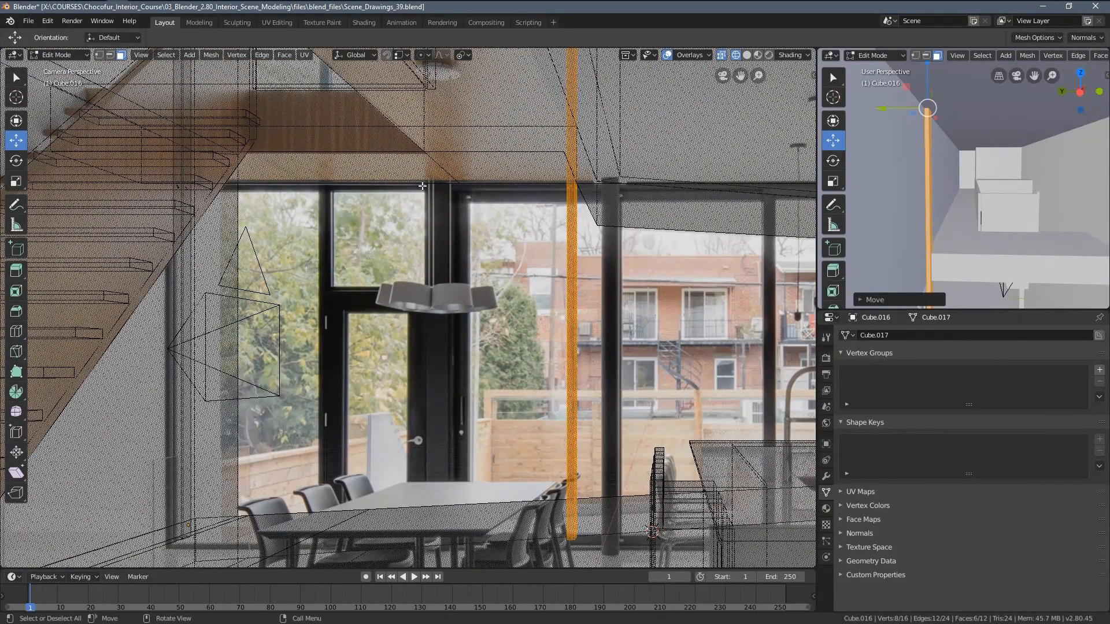
middle_click_drag(603, 290, 535, 338, "shift")
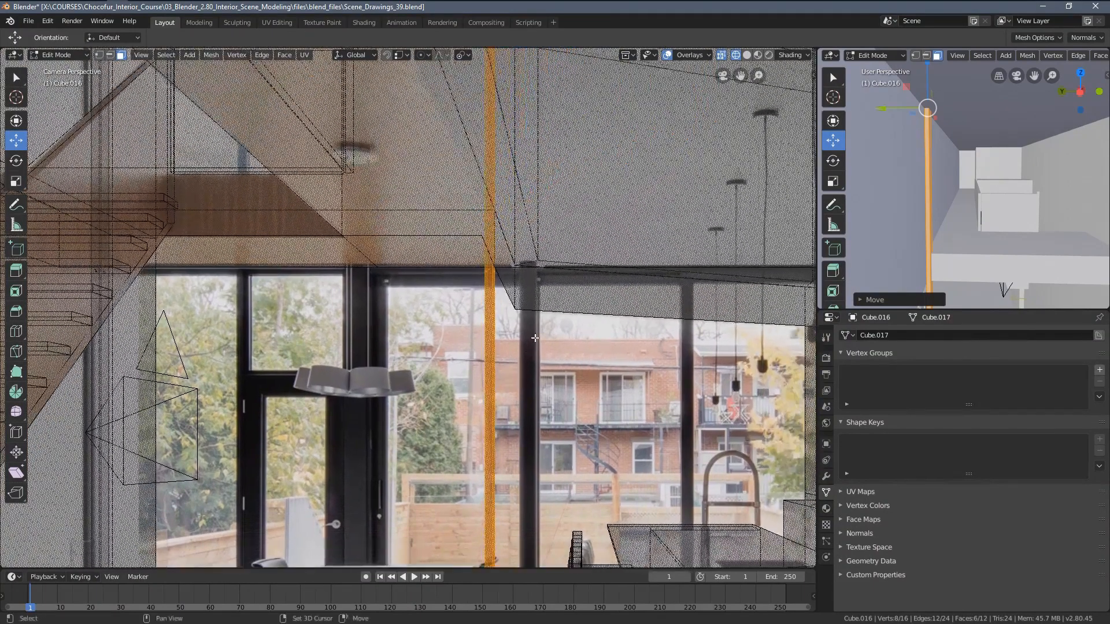
scroll(532, 299, "up", 4)
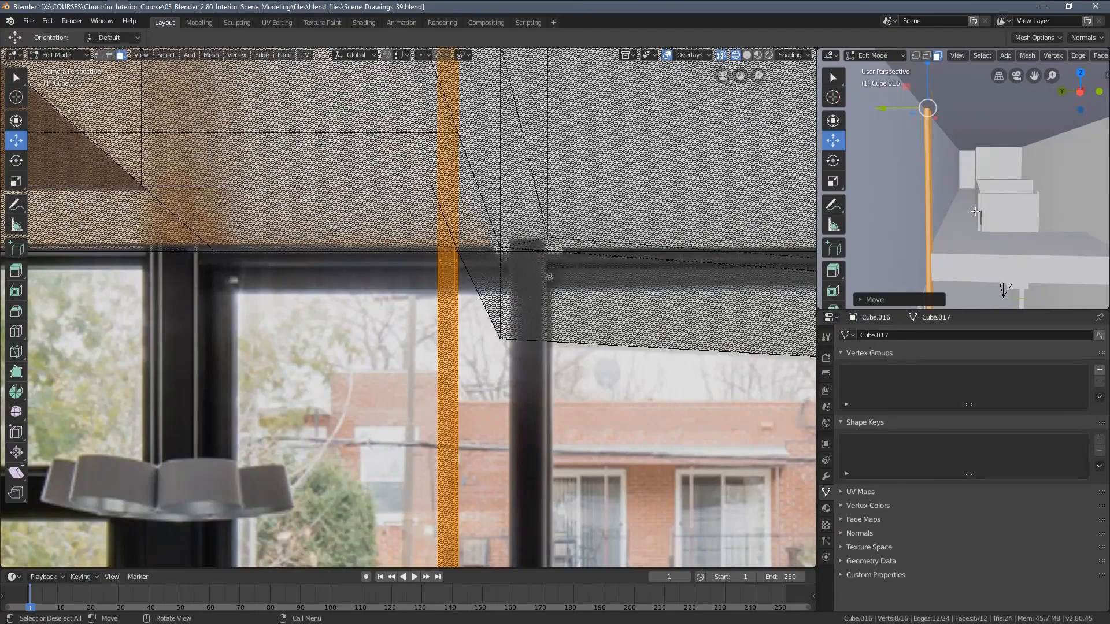
middle_click_drag(975, 212, 928, 222)
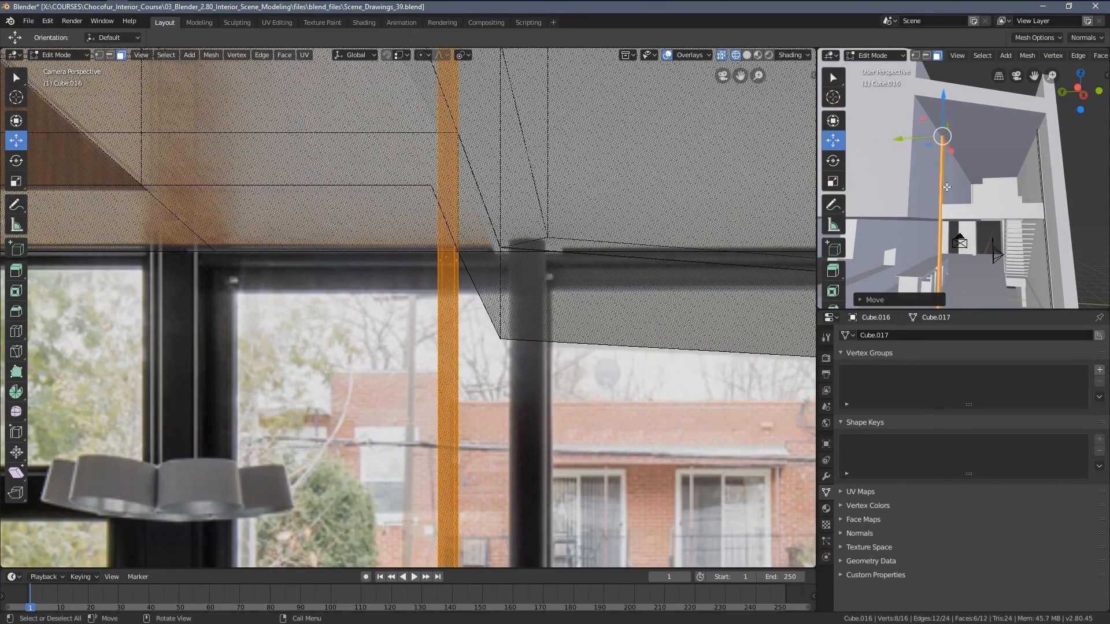
middle_click_drag(947, 187, 958, 165)
scroll(671, 257, "down", 4)
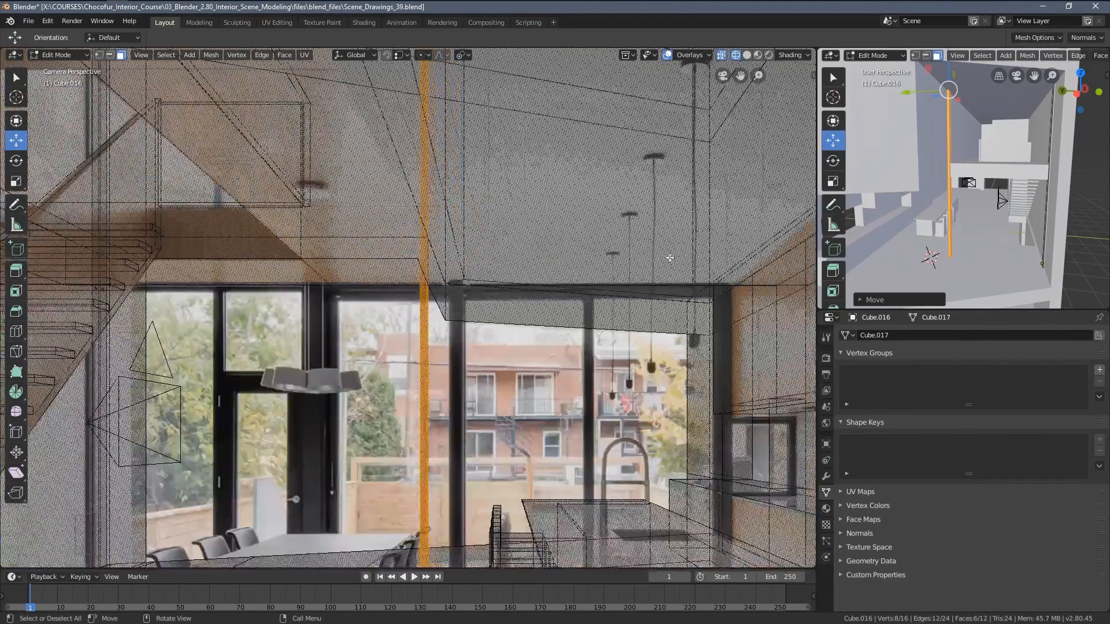
middle_click_drag(521, 284, 533, 239, "shift")
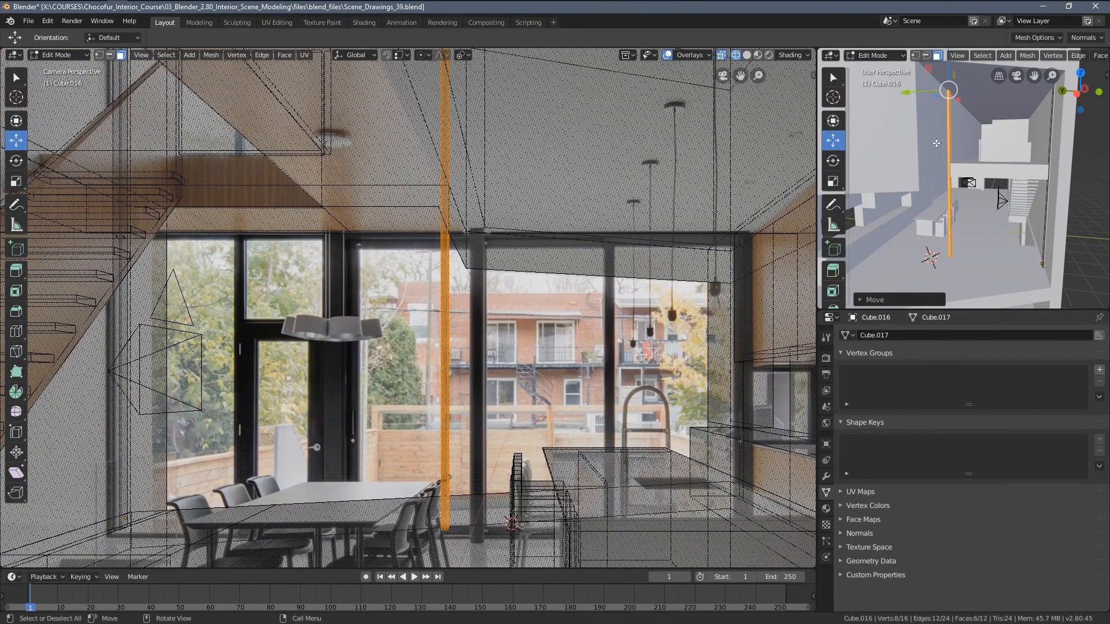
Move the duplicated post about 0.31 m along the Y axis onto the dark column in the background photo.
middle_click_drag(1000, 147, 990, 124)
scroll(997, 165, "up", 3)
scroll(594, 282, "up", 2)
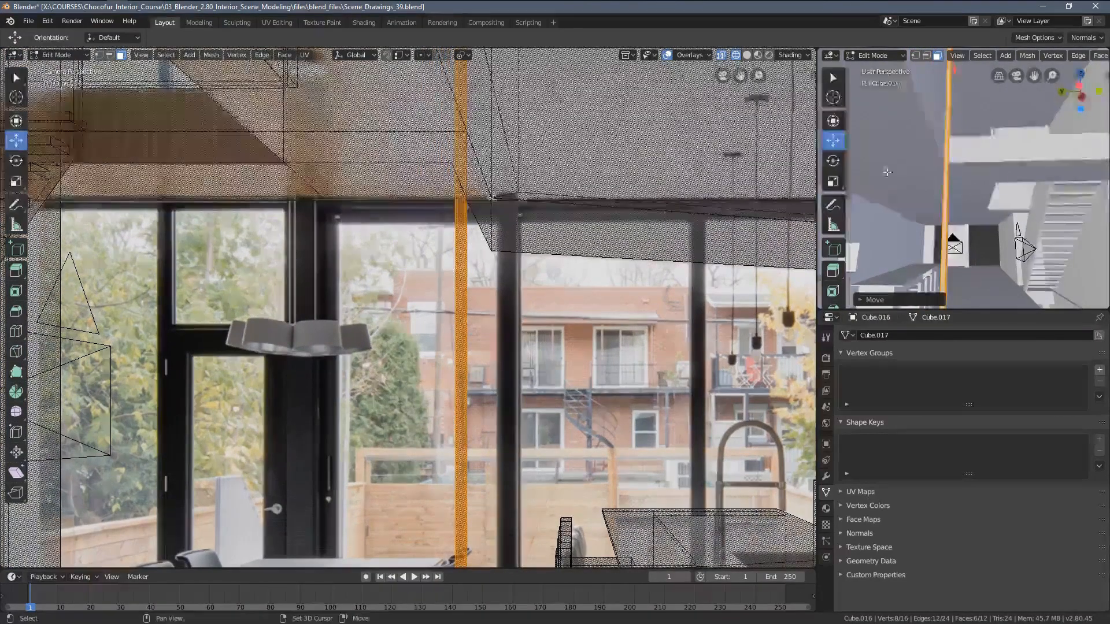
middle_click_drag(926, 91, 920, 145, "shift")
left_click_drag(904, 108, 487, 326)
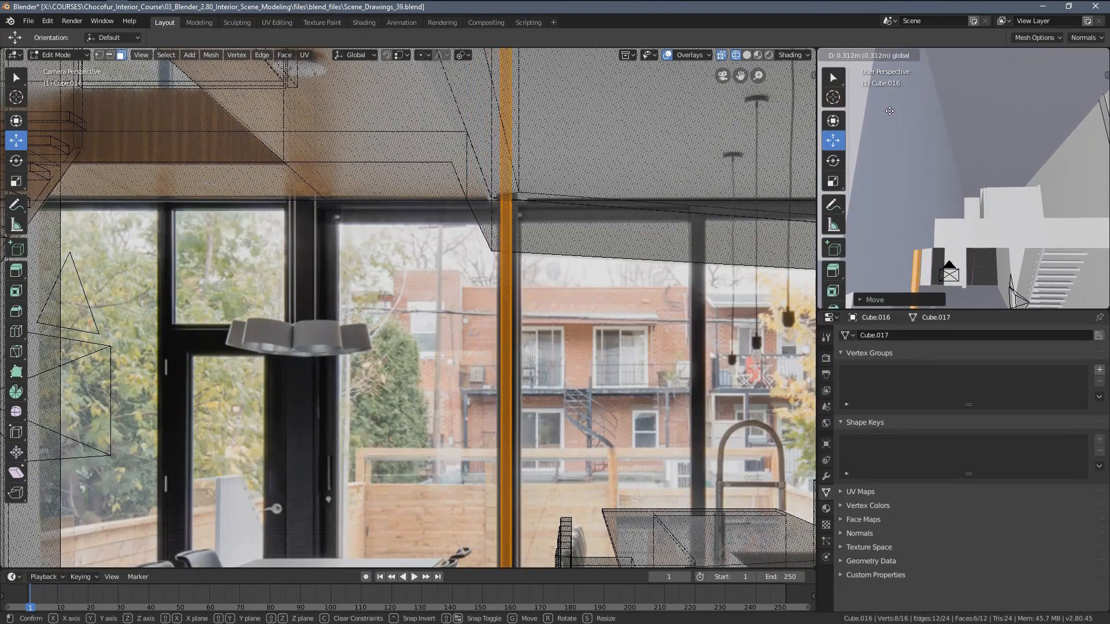
Scale the duplicated post along the Y axis to match the width of the dark column in the photo.
middle_click_drag(507, 391, 508, 217, "shift")
scroll(520, 342, "up", 3)
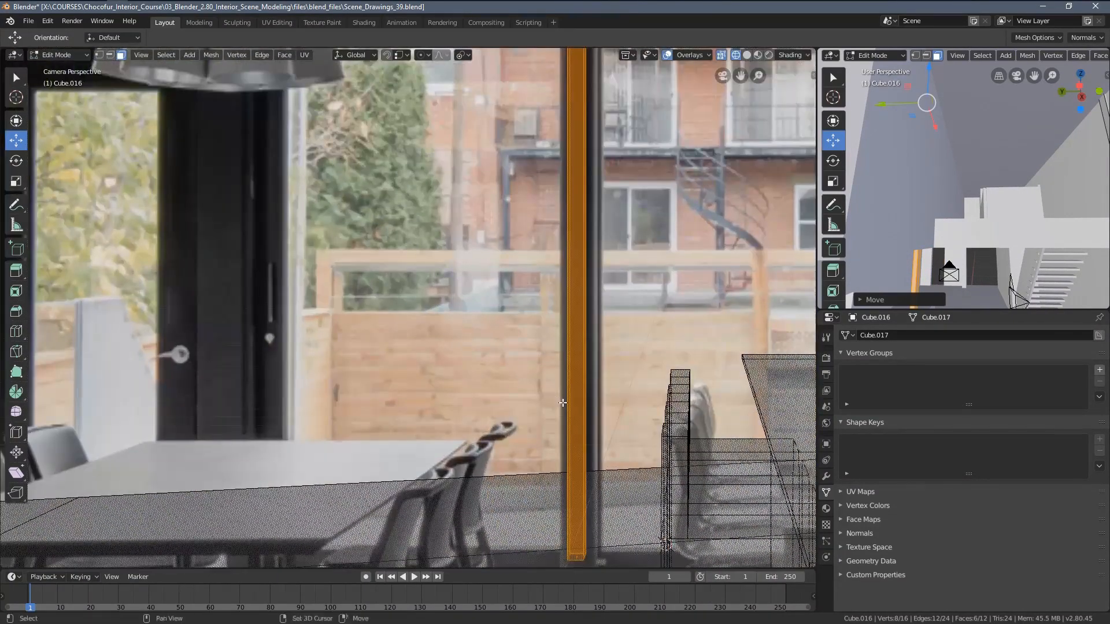
middle_click_drag(563, 401, 455, 269, "shift")
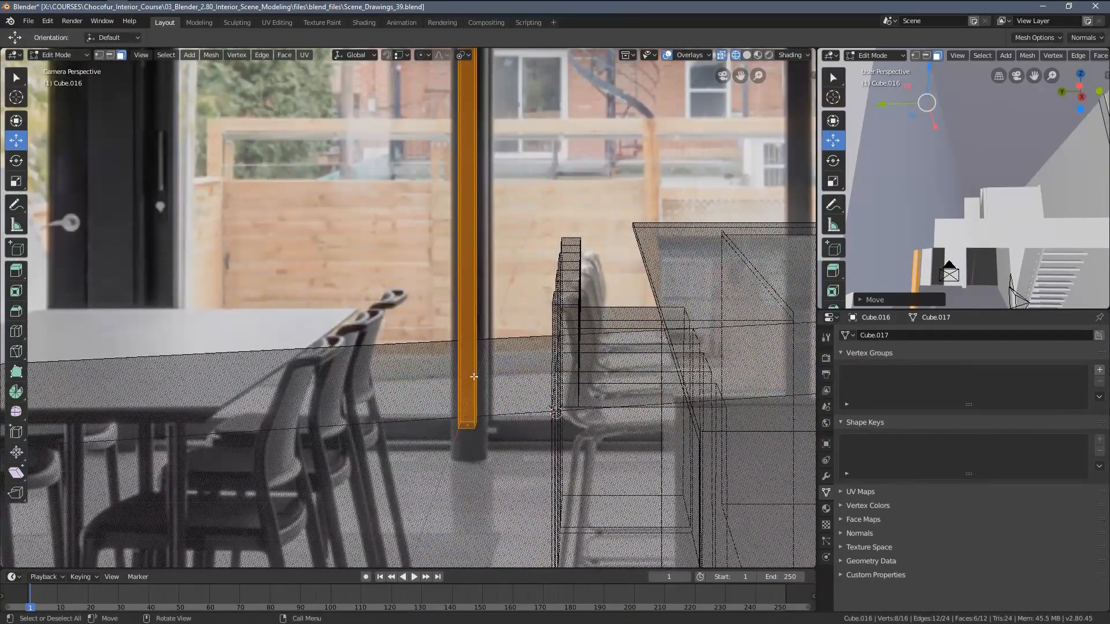
scroll(474, 377, "up", 3)
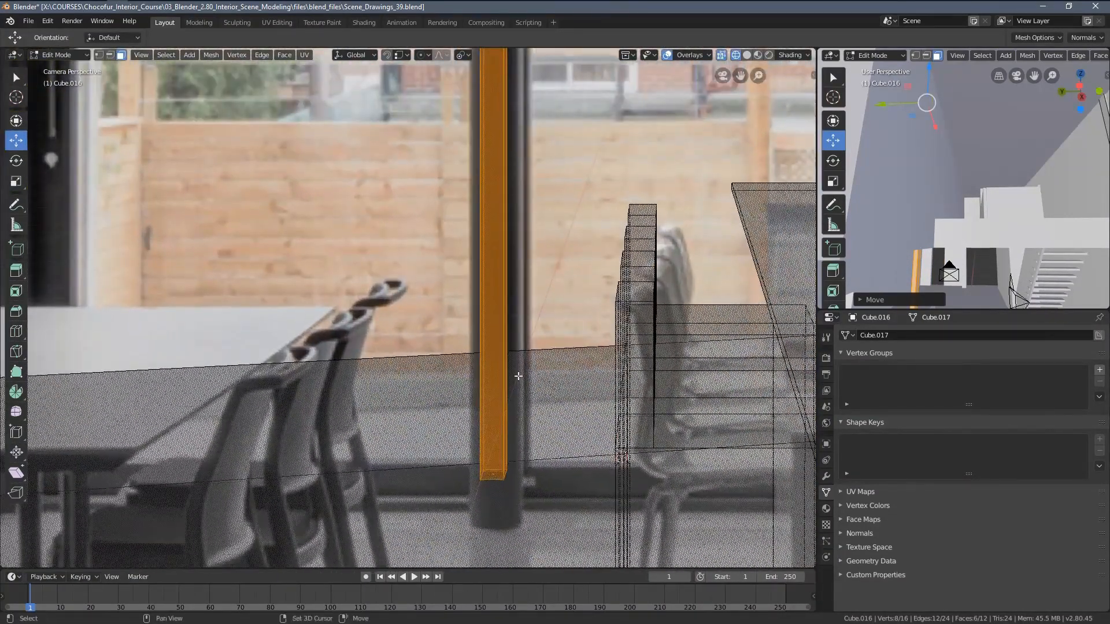
key("s")
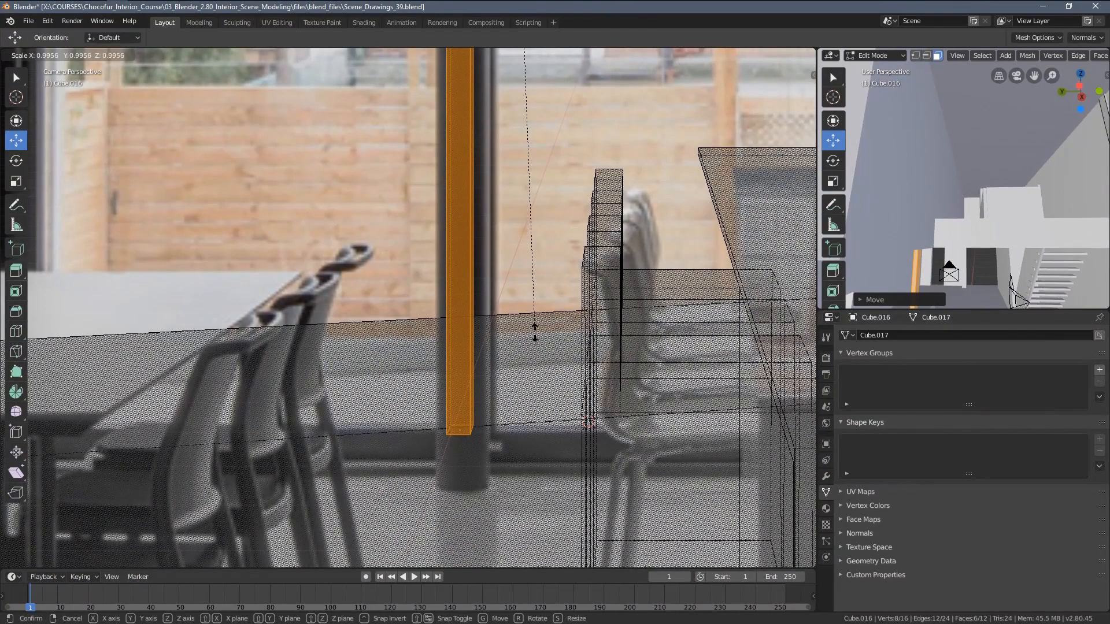
key("y")
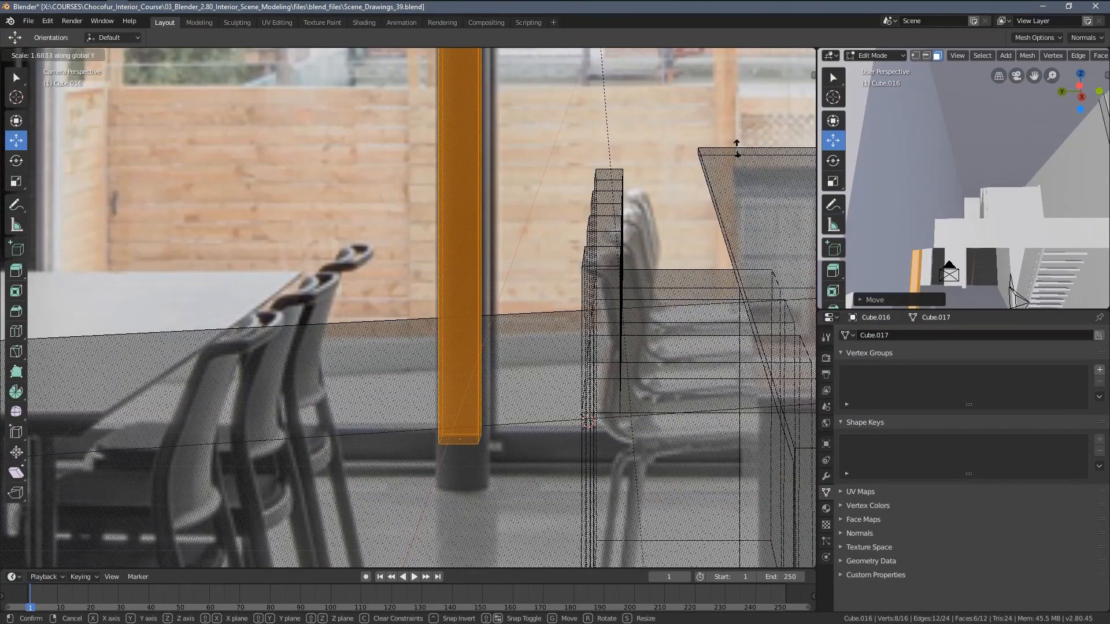
left_click(670, 379)
Move the widened post back along the Y axis so that it stands against the inner face of the side wall.
scroll(626, 304, "down", 3)
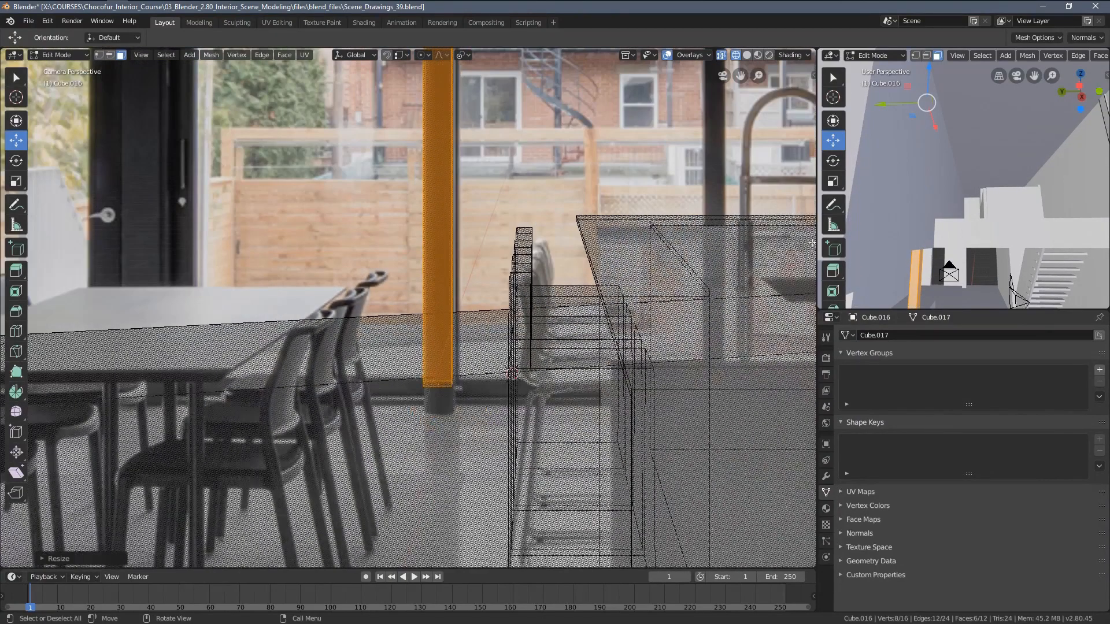
scroll(957, 170, "down", 2)
middle_click_drag(966, 110, 962, 140)
scroll(962, 139, "up", 3)
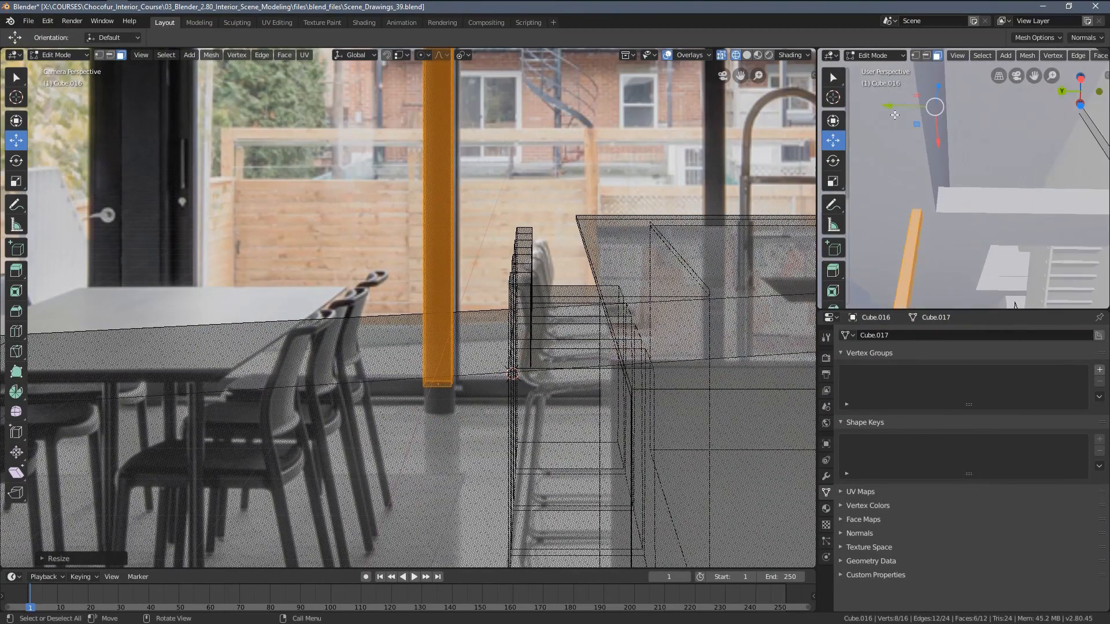
left_click_drag(886, 106, 906, 113)
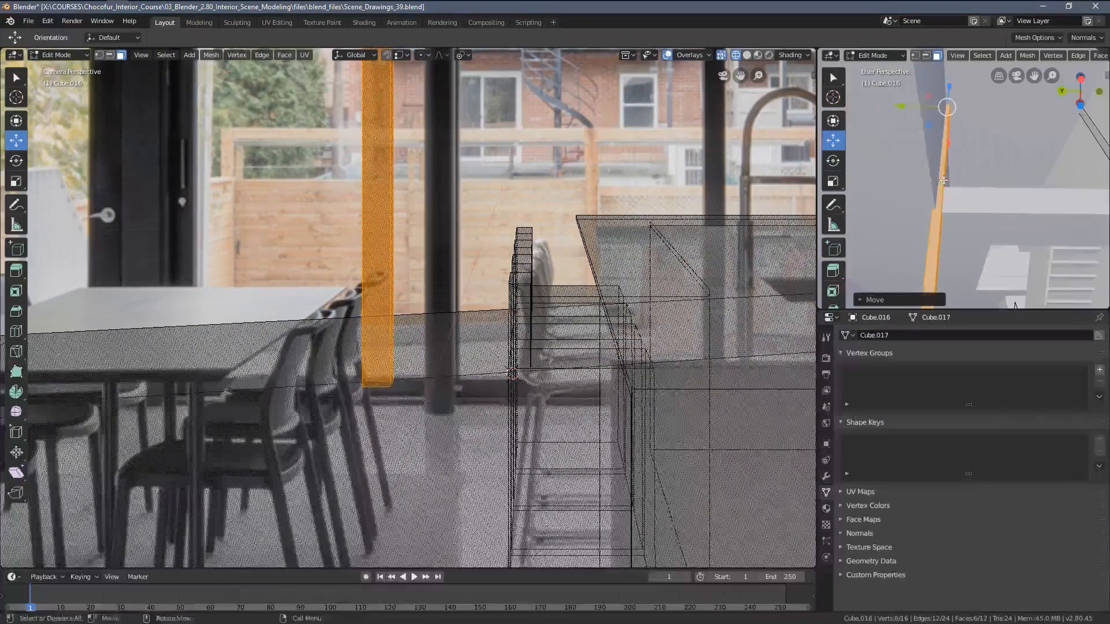
Examine the widened post's placement against the side wall, ceiling and floor, and against the column in the photo.
scroll(936, 198, "up", 3)
middle_click_drag(936, 198, 919, 220)
scroll(994, 203, "down", 5)
middle_click_drag(919, 219, 1029, 144)
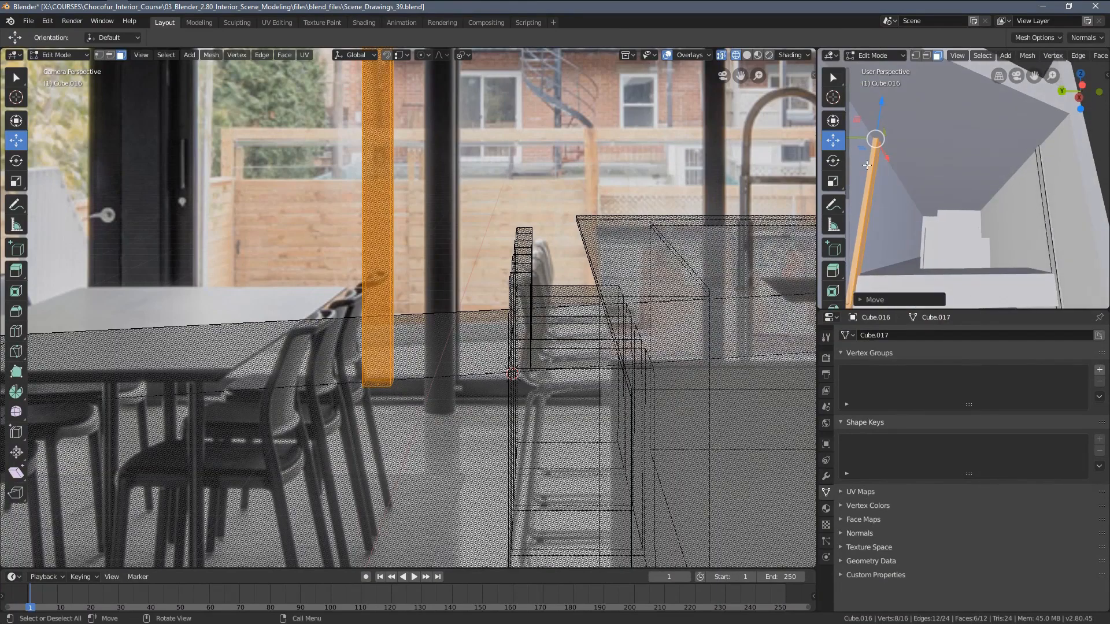
middle_click_drag(959, 205, 977, 133, "shift")
middle_click_drag(971, 174, 965, 205)
scroll(959, 202, "down", 3)
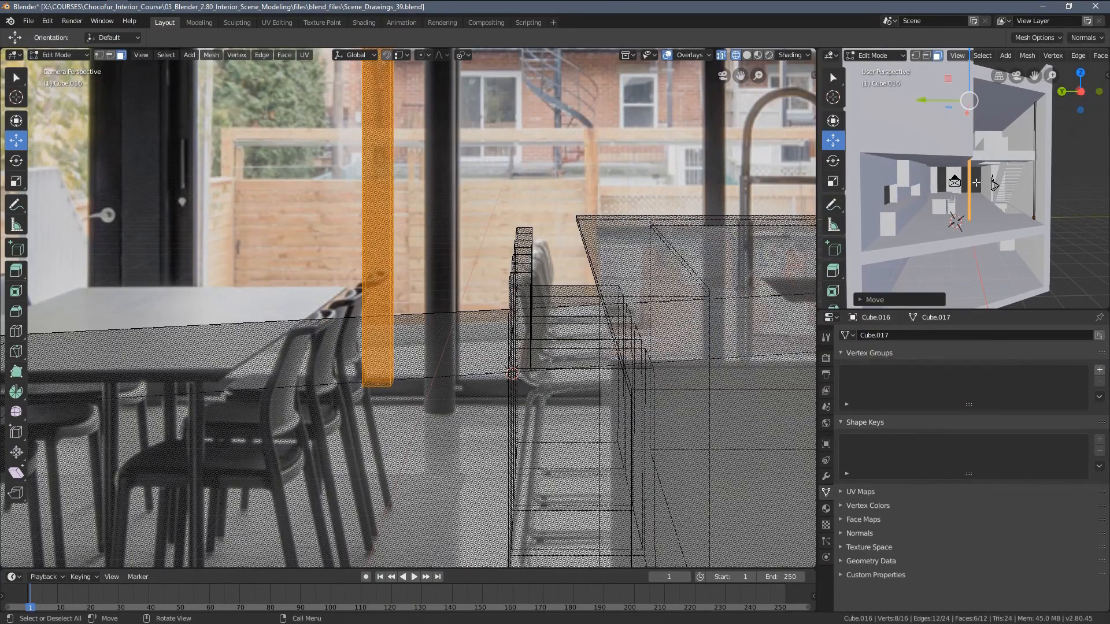
scroll(957, 197, "up", 3)
middle_click_drag(1014, 193, 960, 156, "shift")
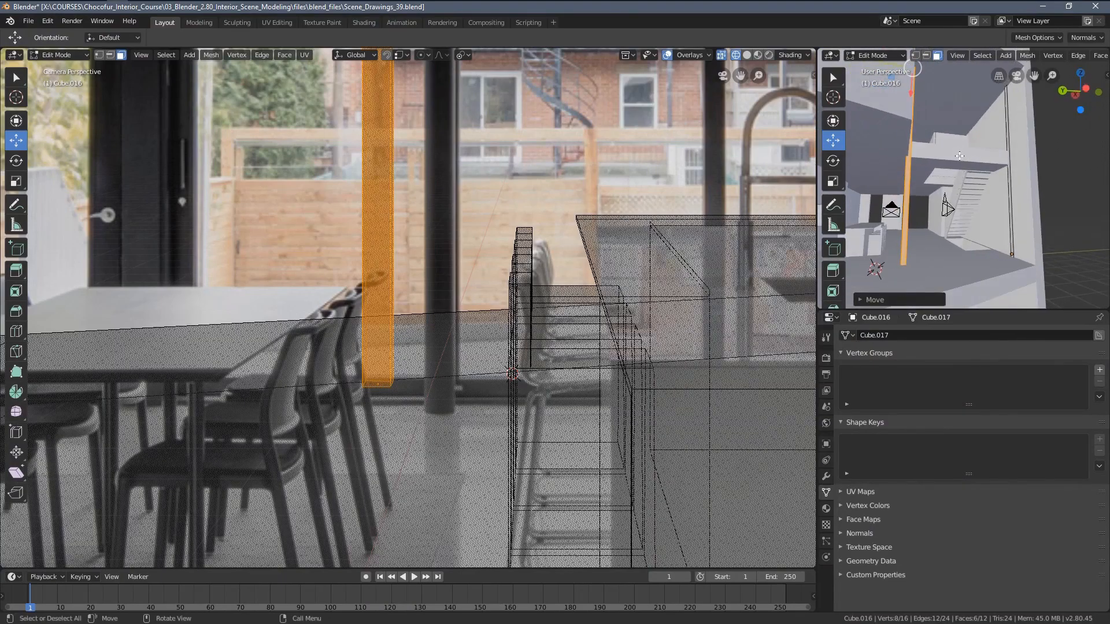
scroll(540, 274, "down", 6)
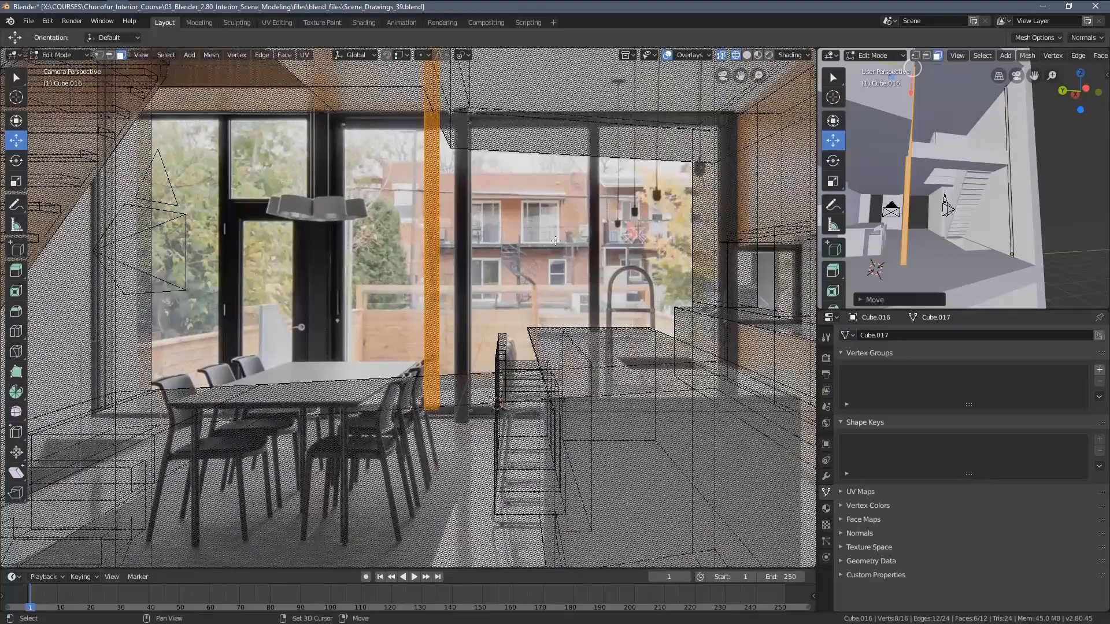
Duplicate the widened post and move the copy along the Y axis to the kitchen side wall, beside the small window.
middle_click_drag(555, 241, 506, 263, "shift")
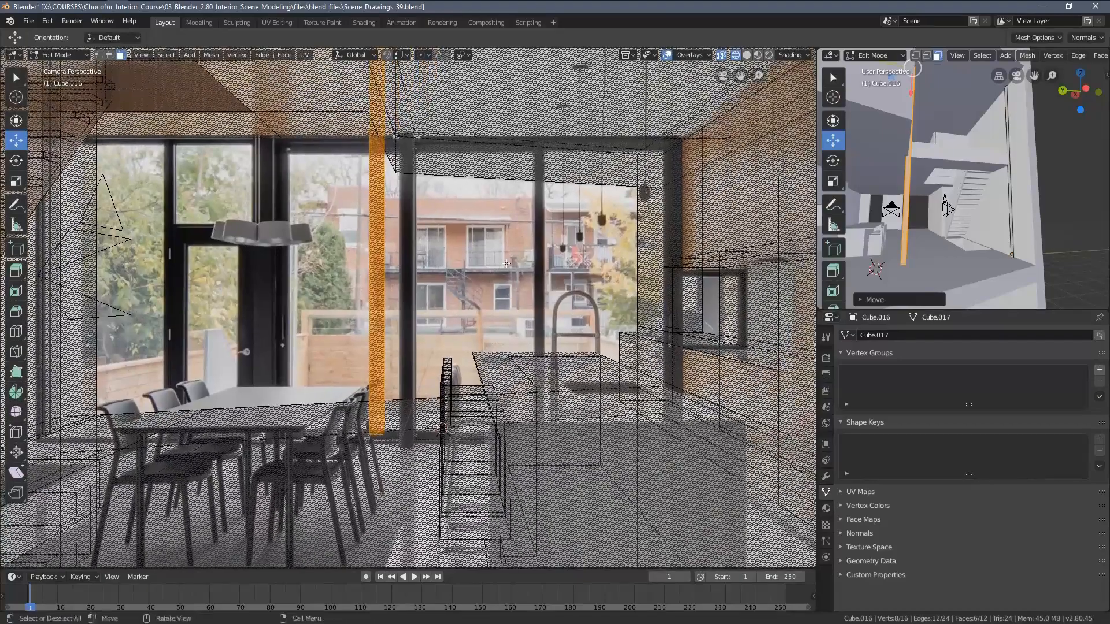
key("shift+d")
key("x")
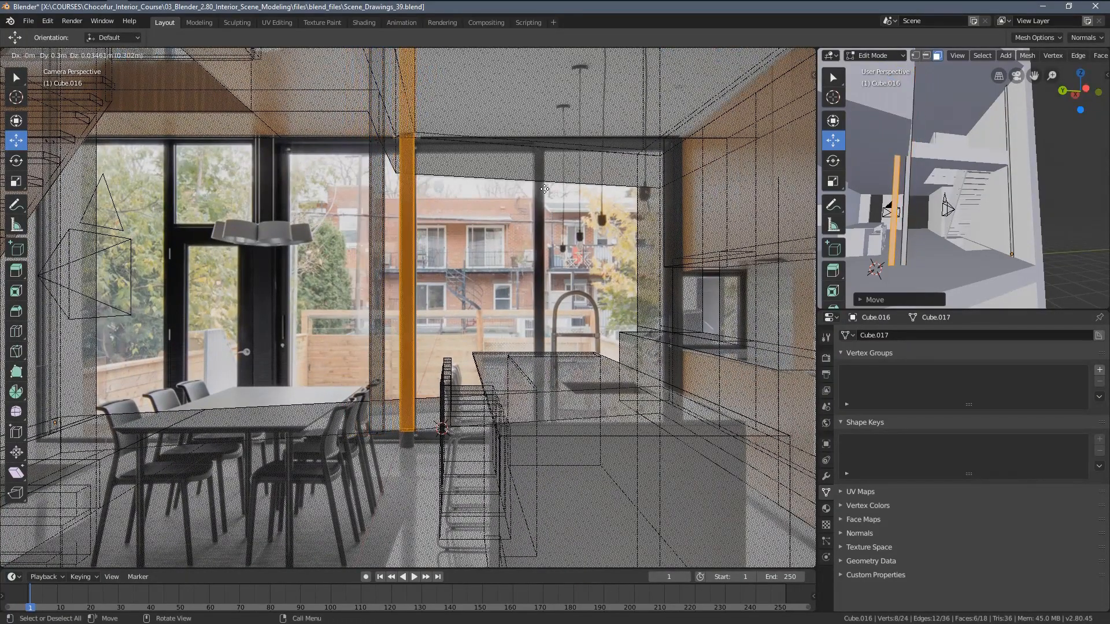
left_click(783, 209)
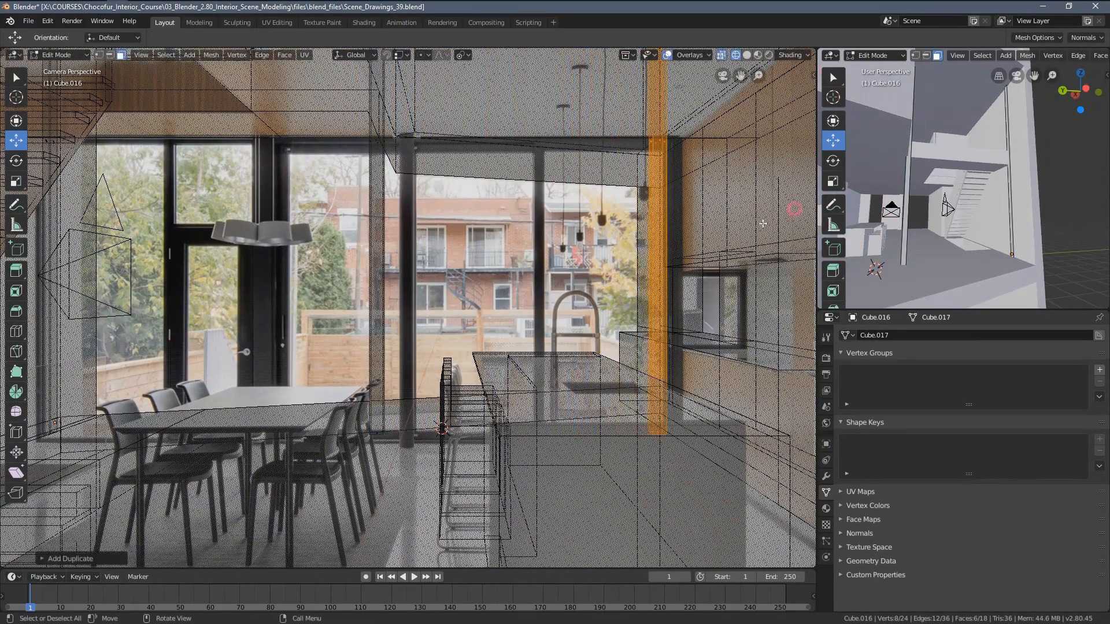
scroll(543, 310, "up", 5)
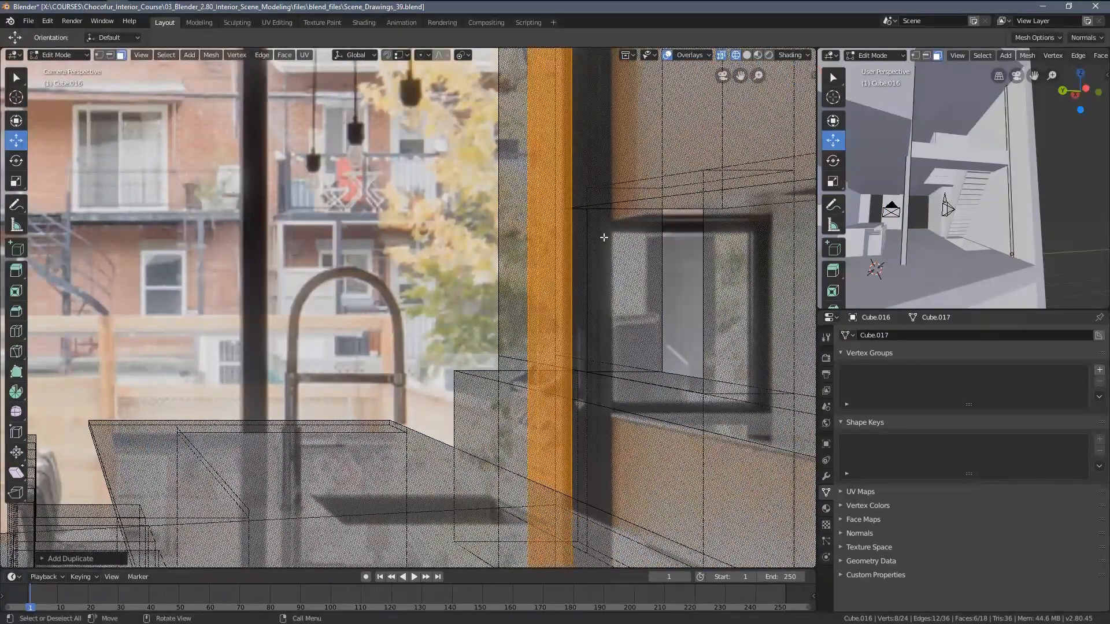
key("g")
key("y")
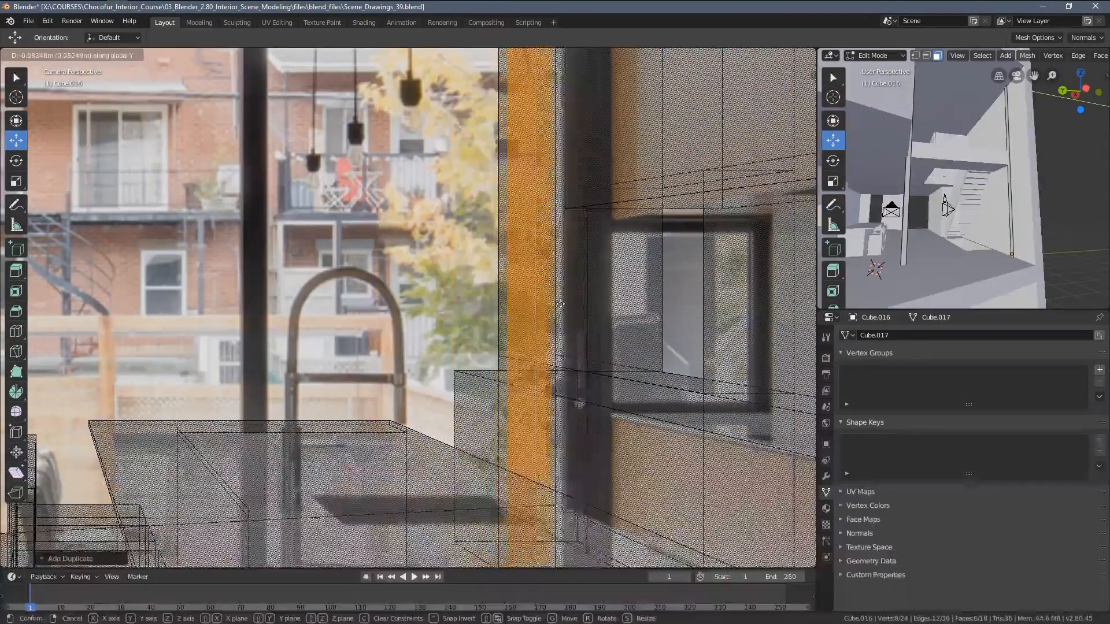
left_click(605, 303)
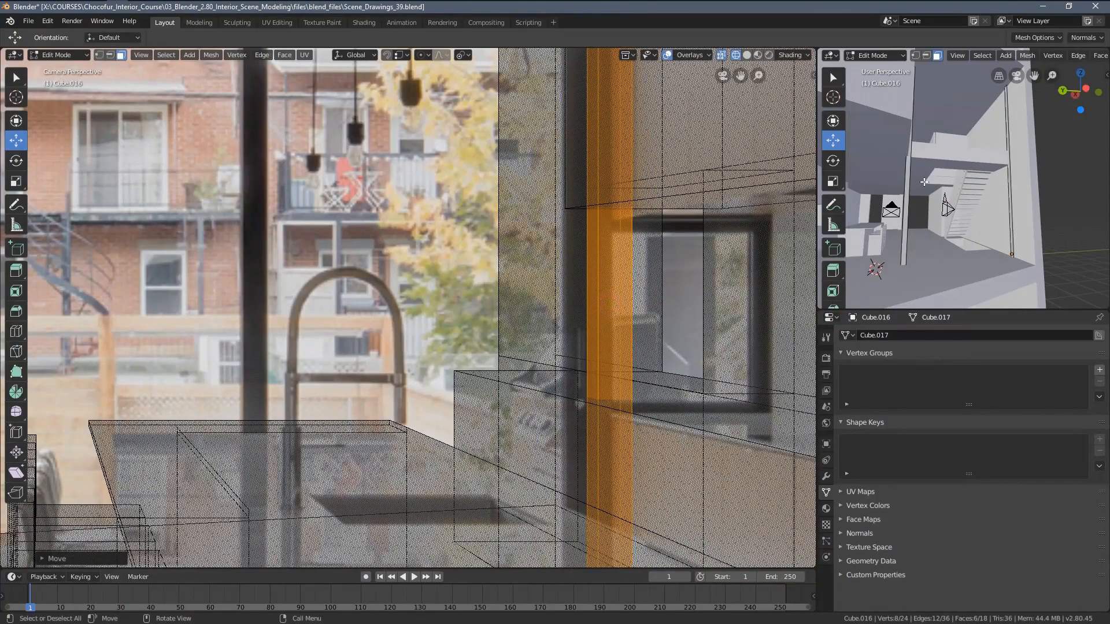
scroll(901, 203, "down", 5)
scroll(911, 202, "up", 4)
middle_click_drag(901, 204, 979, 172)
scroll(940, 203, "up", 4)
scroll(959, 202, "up", 3)
scroll(976, 181, "down", 3)
scroll(982, 180, "up", 3)
key("s")
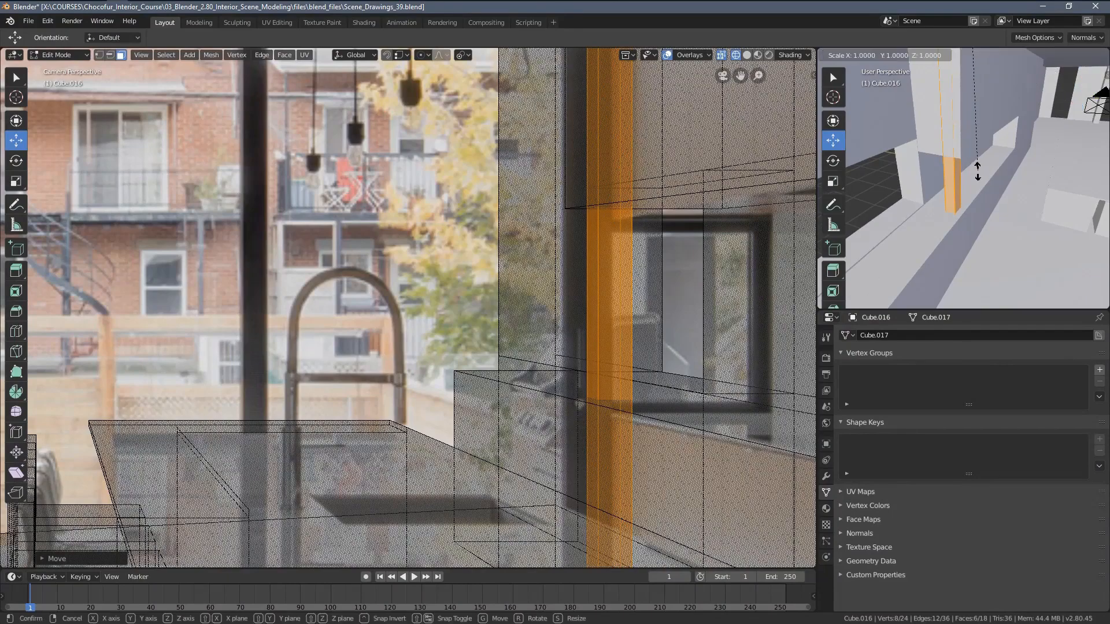
key("y")
right_click(1008, 192)
Move the duplicated post about -0.19 m along the Y axis, out of the kitchen side wall.
key("g")
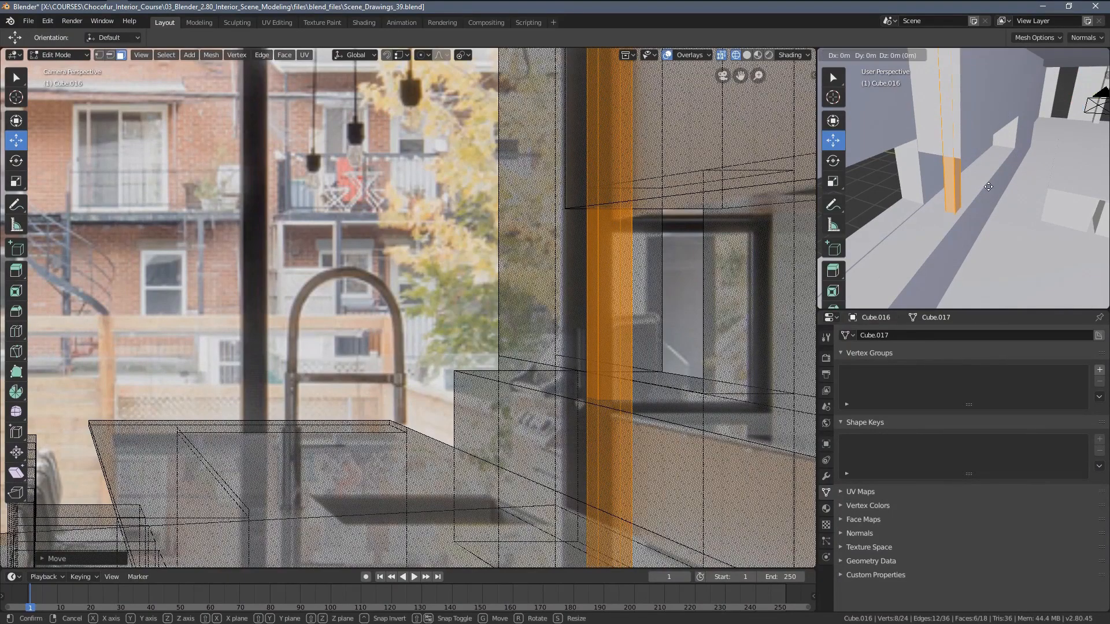
key("y")
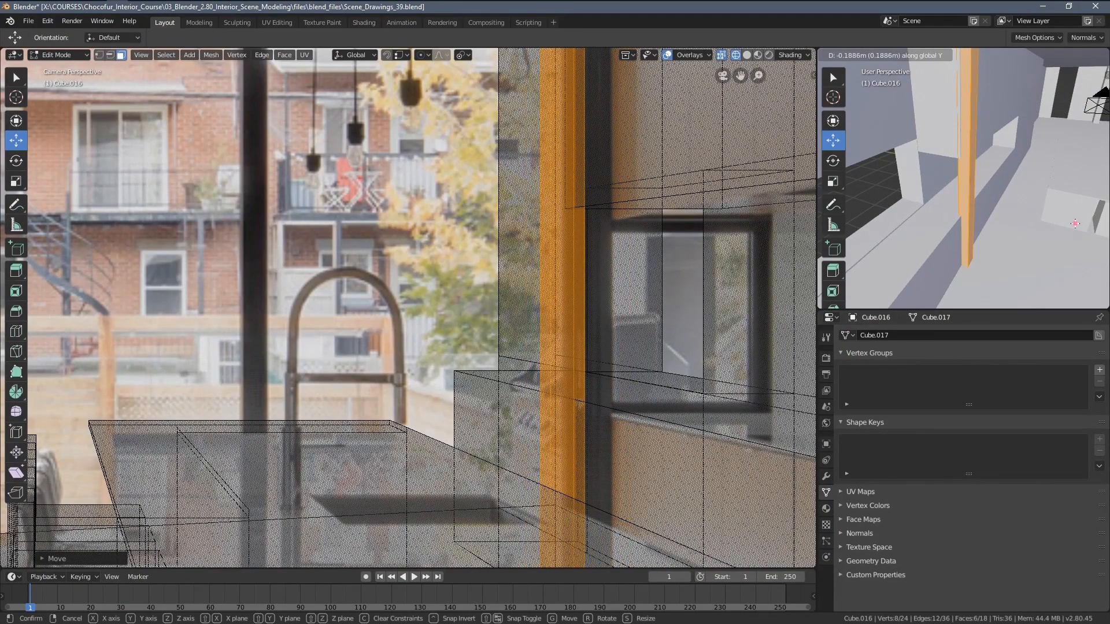
left_click(1076, 224)
scroll(1036, 211, "down", 3)
scroll(1035, 211, "down", 6)
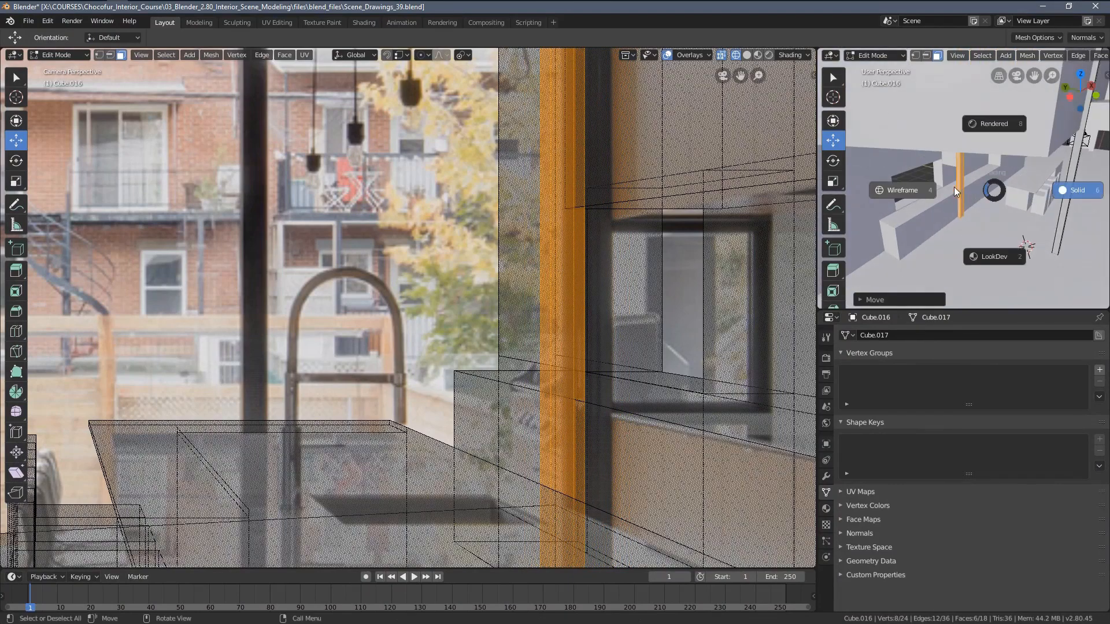
key("s")
key("shift+z")
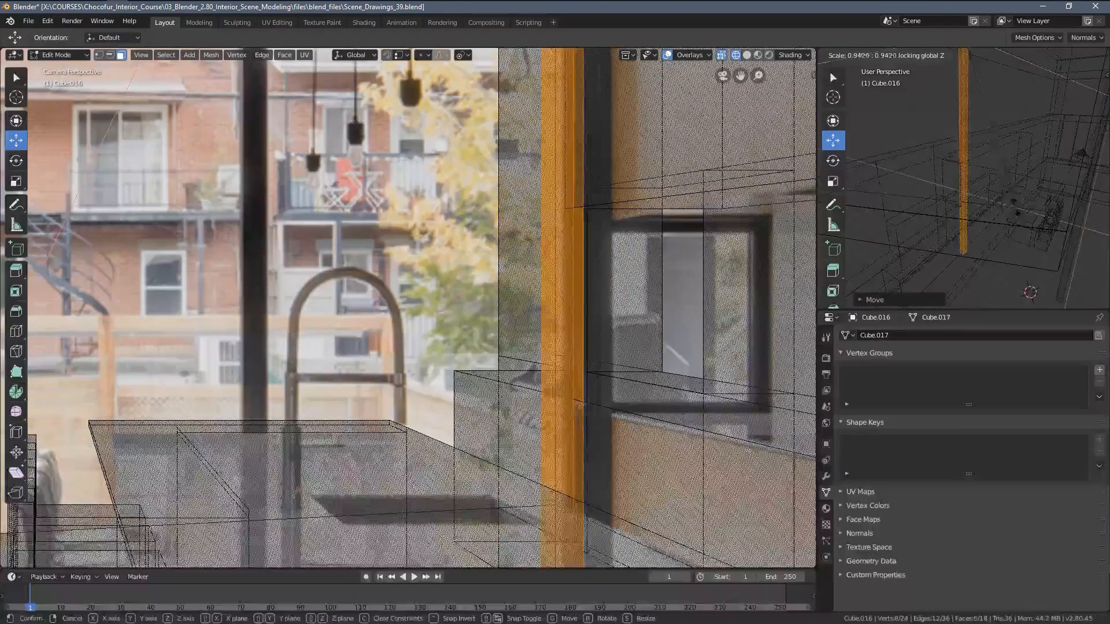
right_click(995, 182)
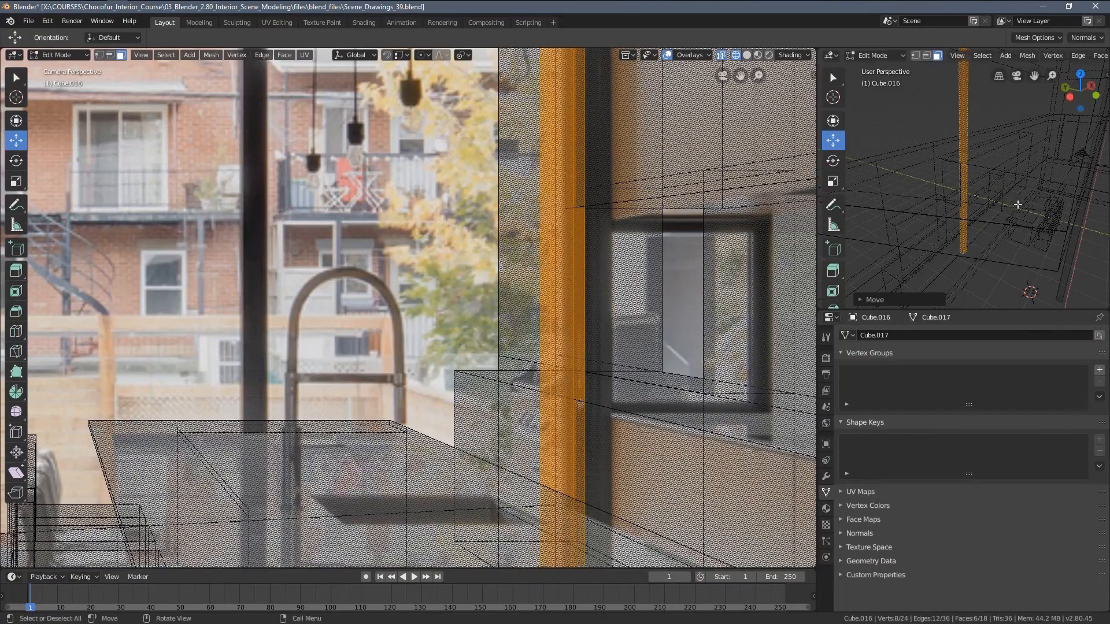
Working from the top view in wireframe, scale the kitchen-side post to about 0.6 along the Y axis.
middle_click_drag(1016, 203, 965, 179)
key("KP_7")
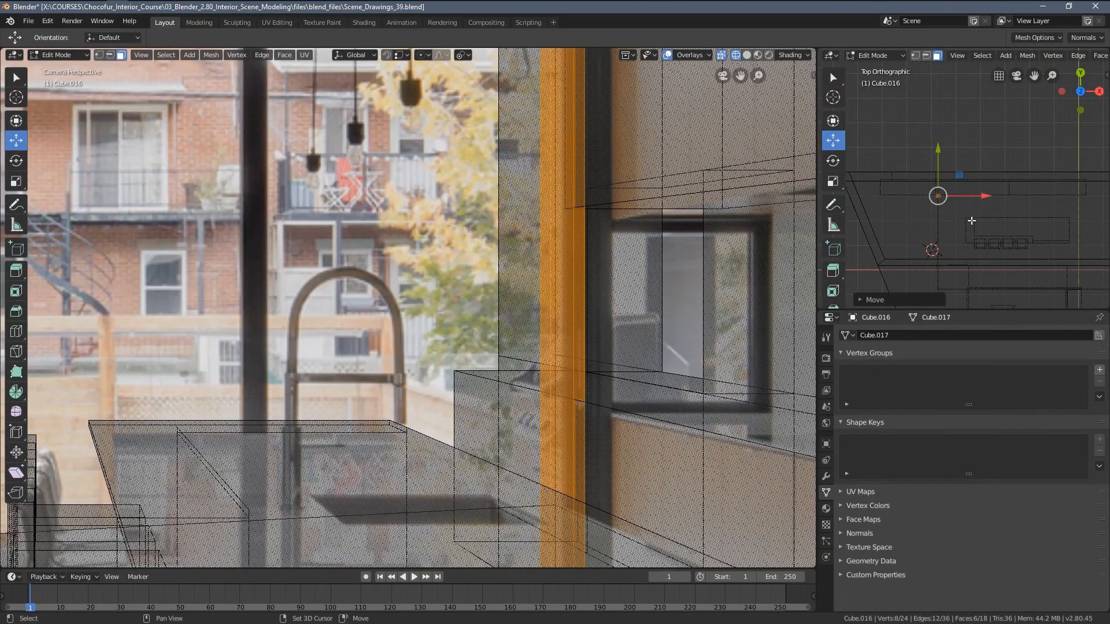
scroll(966, 198, "up", 6)
scroll(988, 204, "up", 4)
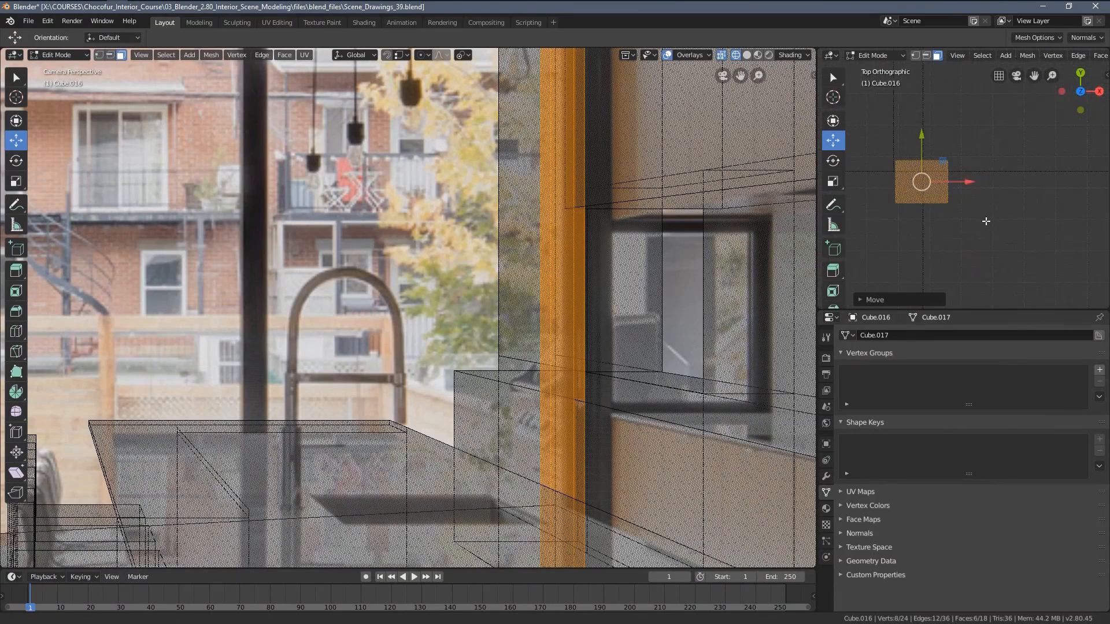
key("s")
key("y")
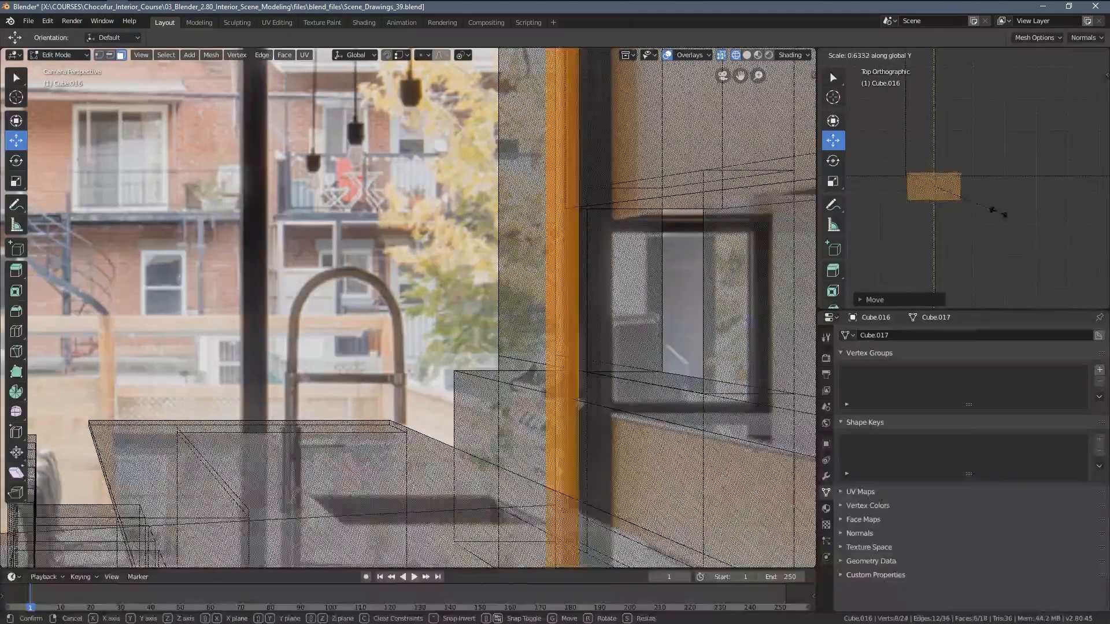
left_click(988, 208)
scroll(974, 222, "down", 2)
scroll(974, 222, "down", 3)
Return to Object Mode and examine the three posts inside the room in solid shading.
key("a")
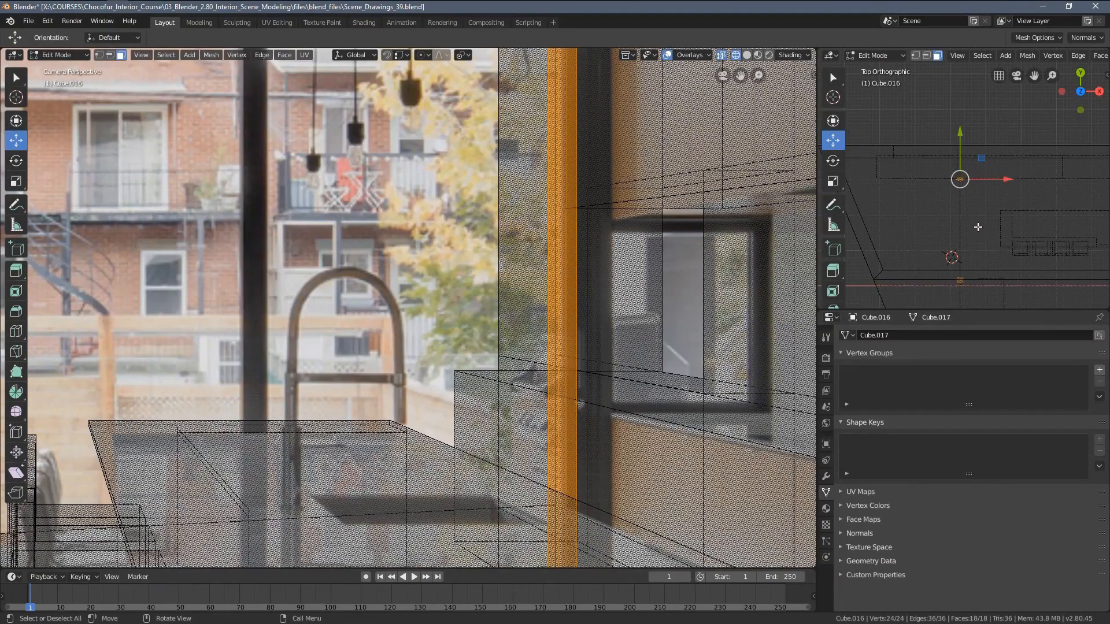
key("a")
key("a")
scroll(985, 246, "down", 2)
mouse_move(989, 263)
middle_mouse_down("shift")
mouse_move(986, 201)
mouse_move(1027, 176)
mouse_move(981, 192)
middle_mouse_up("shift")
key("Tab")
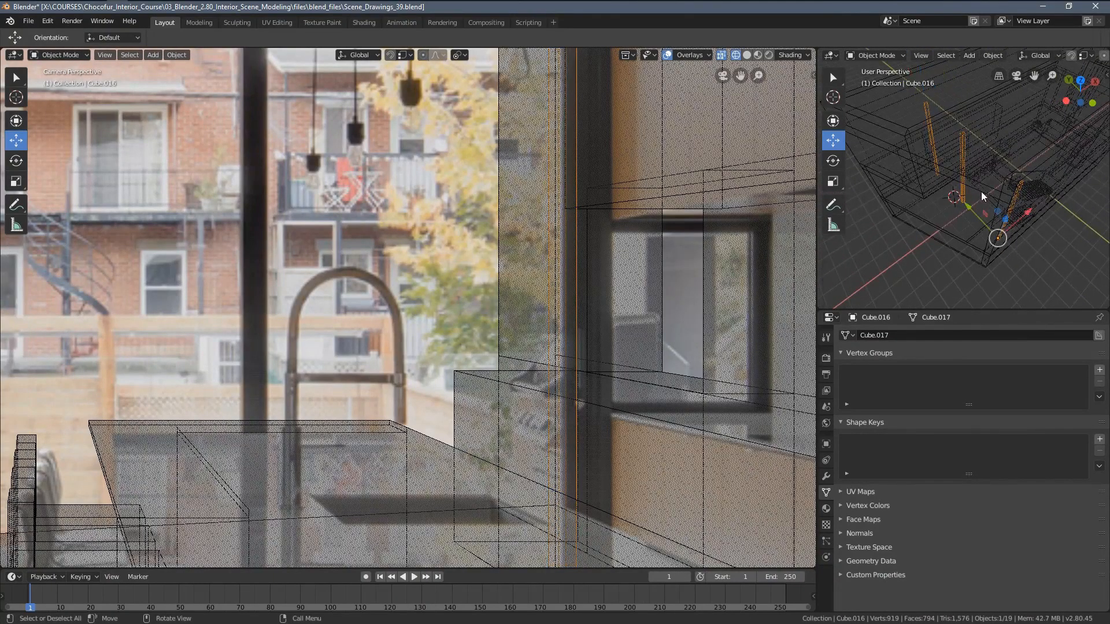
key("z")
left_click(1053, 153)
middle_click_drag(1036, 168, 1000, 155)
scroll(1017, 166, "up", 3)
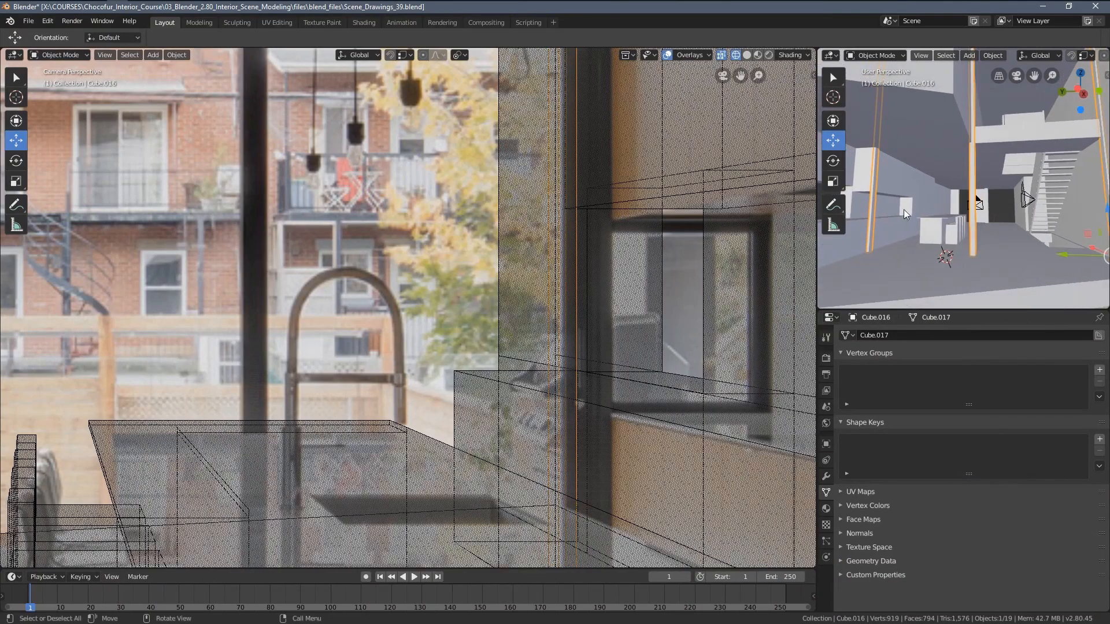
middle_click_drag(903, 210, 960, 208)
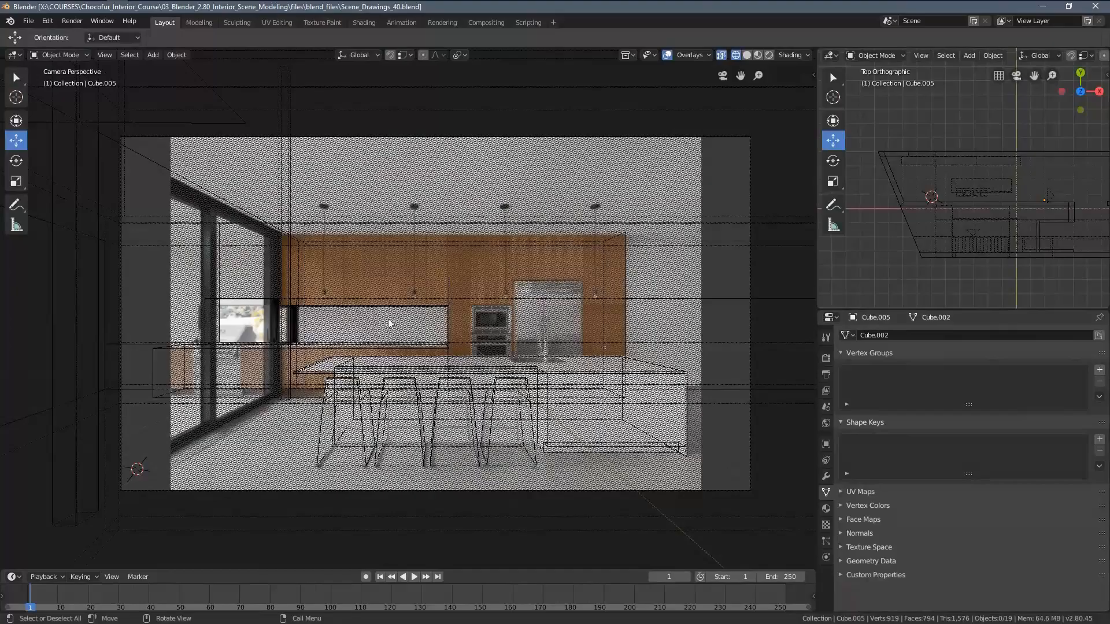
Examine the small kitchen window against the background photo, viewing the model in solid shading and back in wireframe.
scroll(389, 323, "up", 7)
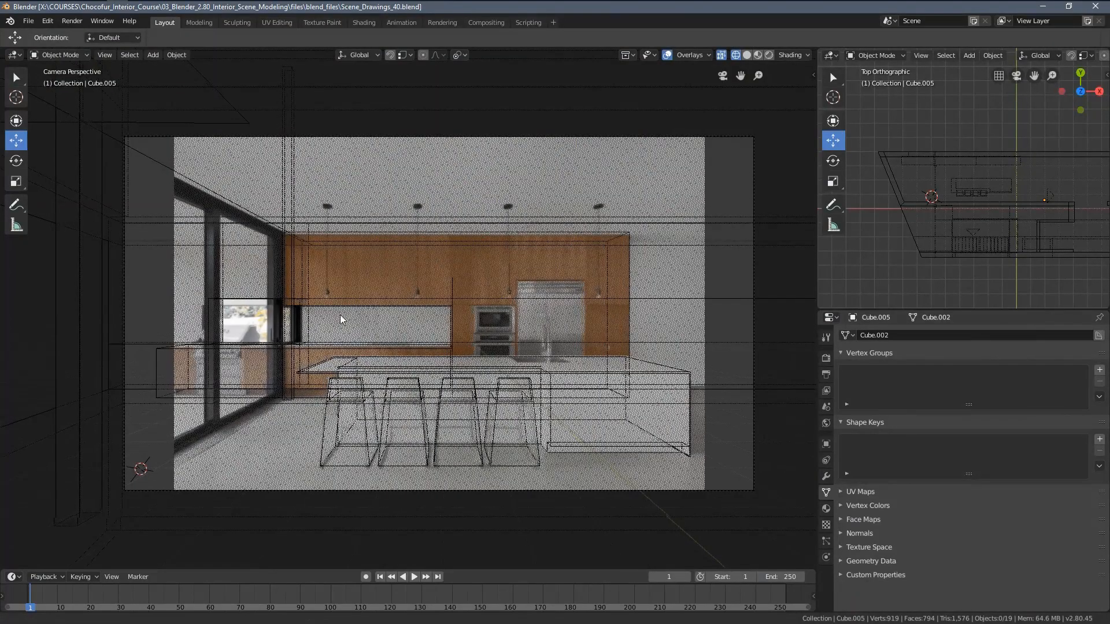
scroll(231, 272, "up", 5)
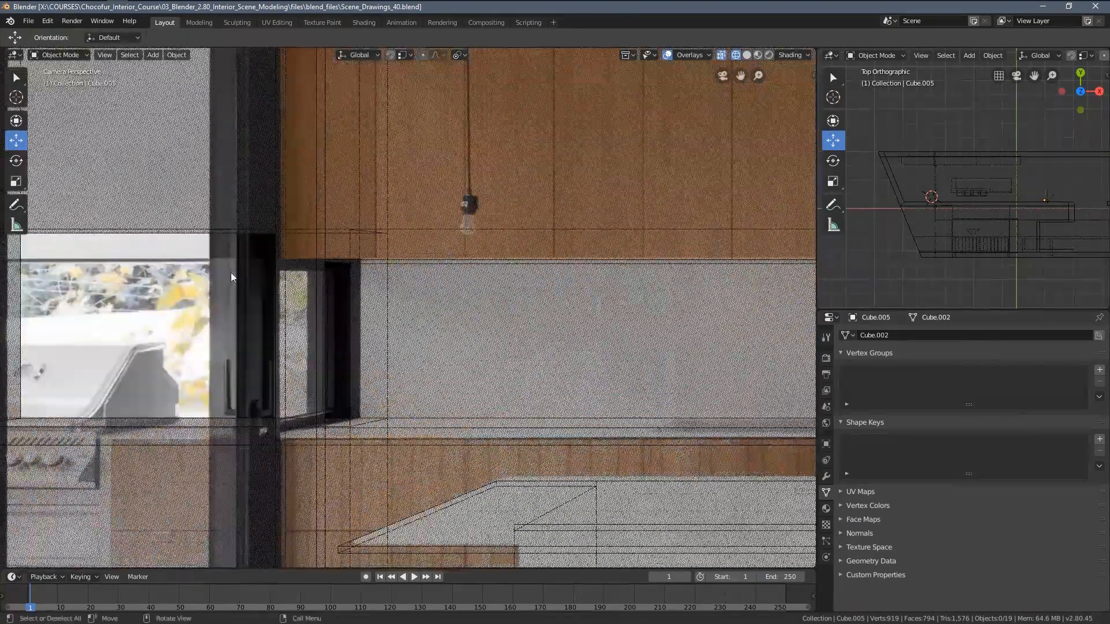
left_click(317, 254)
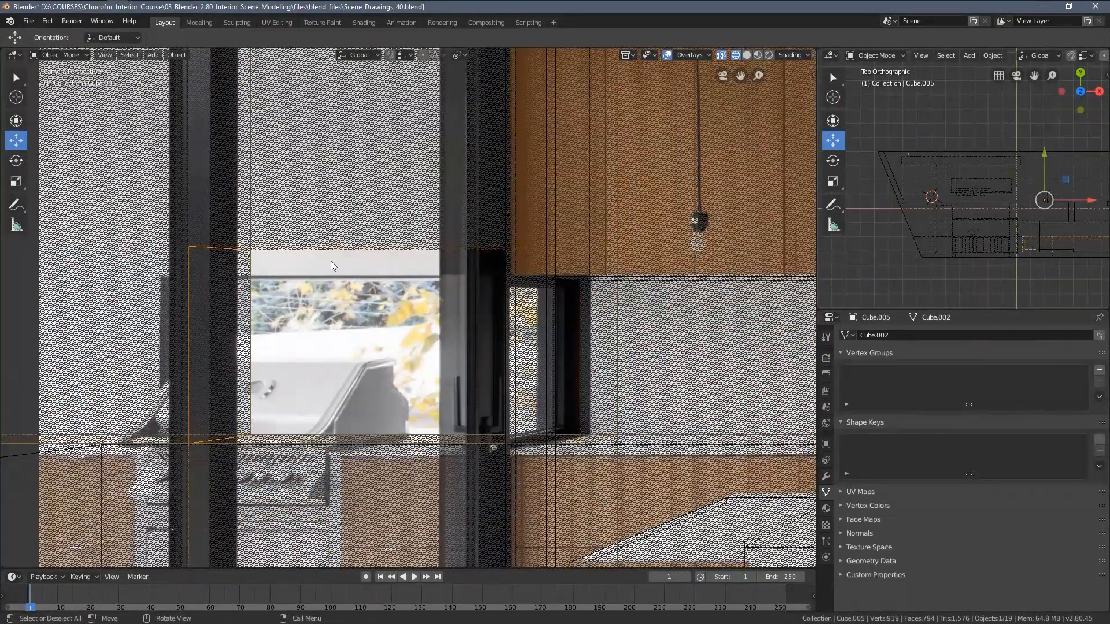
mouse_move(331, 265)
middle_mouse_down()
mouse_move(575, 302)
mouse_move(533, 314)
mouse_move(422, 304)
middle_mouse_up()
key("z")
left_click(583, 301)
key("KP_0")
key("z")
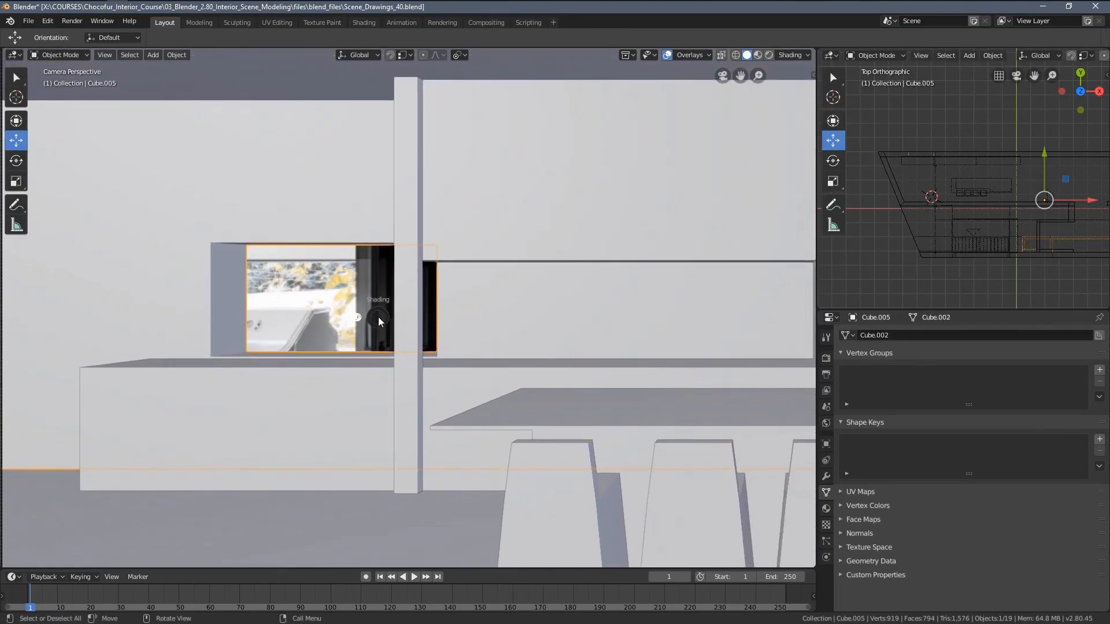
left_click(317, 316)
Select the facade posts object from the kitchen camera view and enter Edit Mode.
scroll(385, 329, "up", 2)
left_click(388, 271)
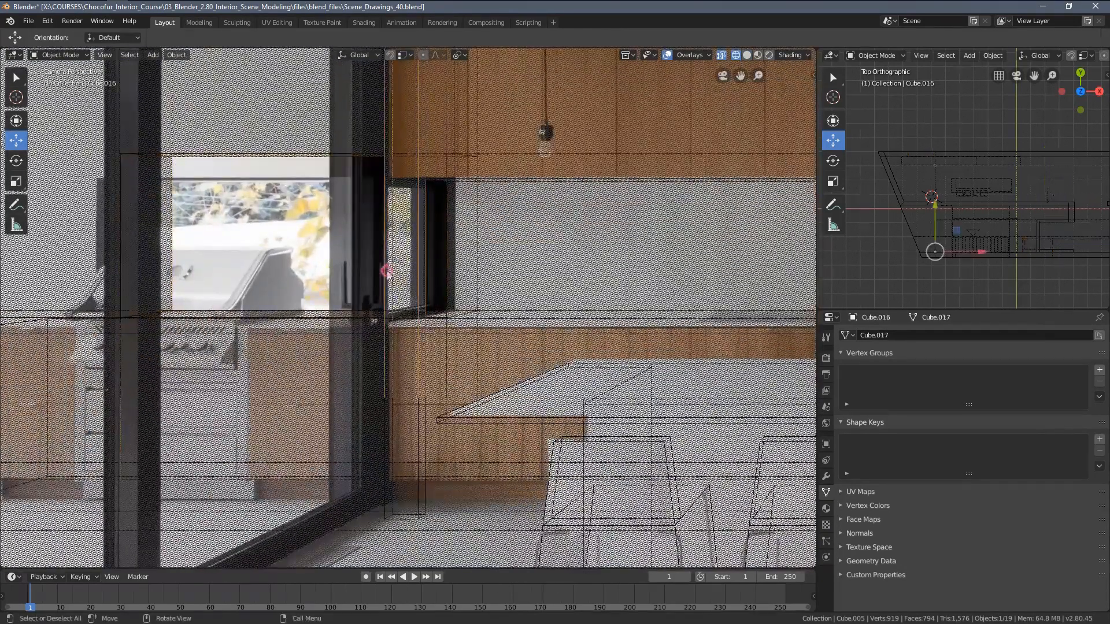
scroll(401, 292, "down", 2)
key("Tab")
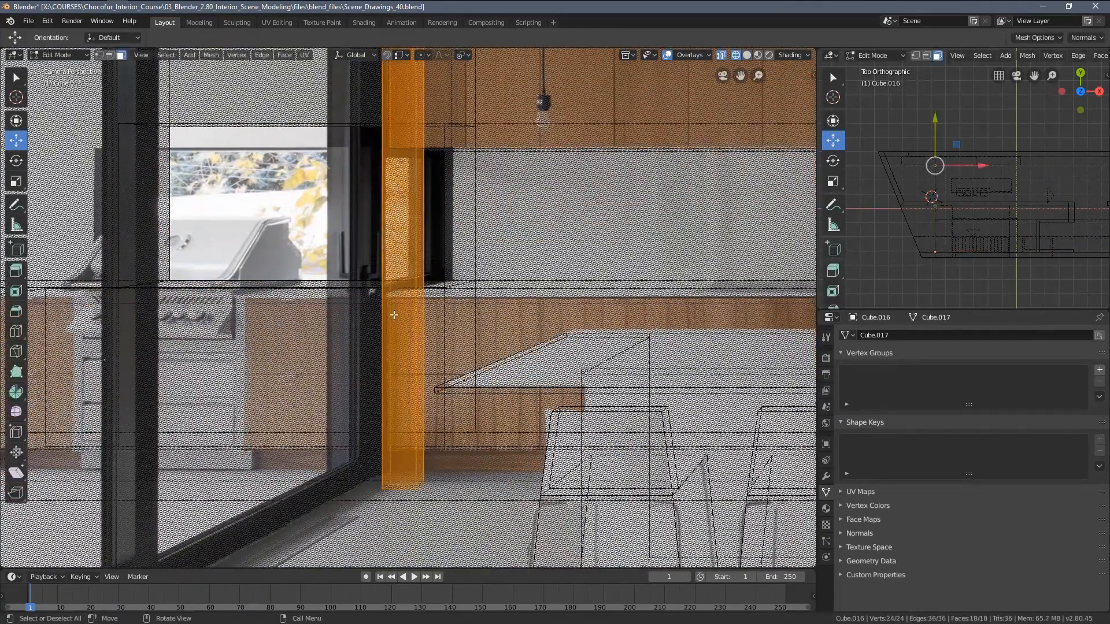
Compare the kitchen-side post with the dark window frame in the kitchen photo at the floor, small window and ceiling.
scroll(407, 231, "down", 4)
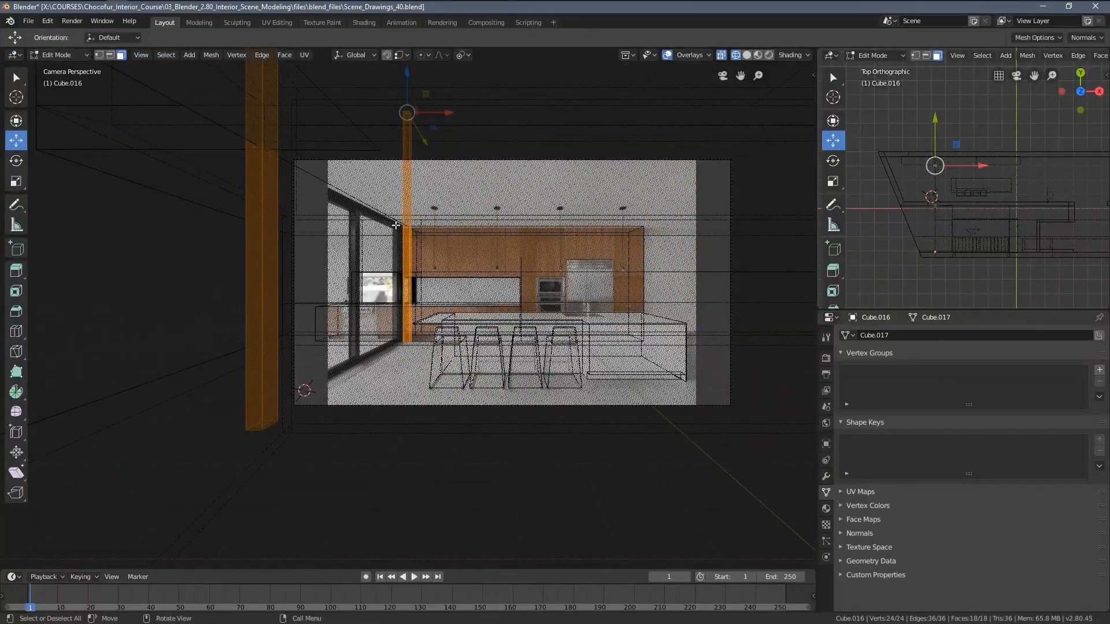
scroll(403, 319, "up", 6)
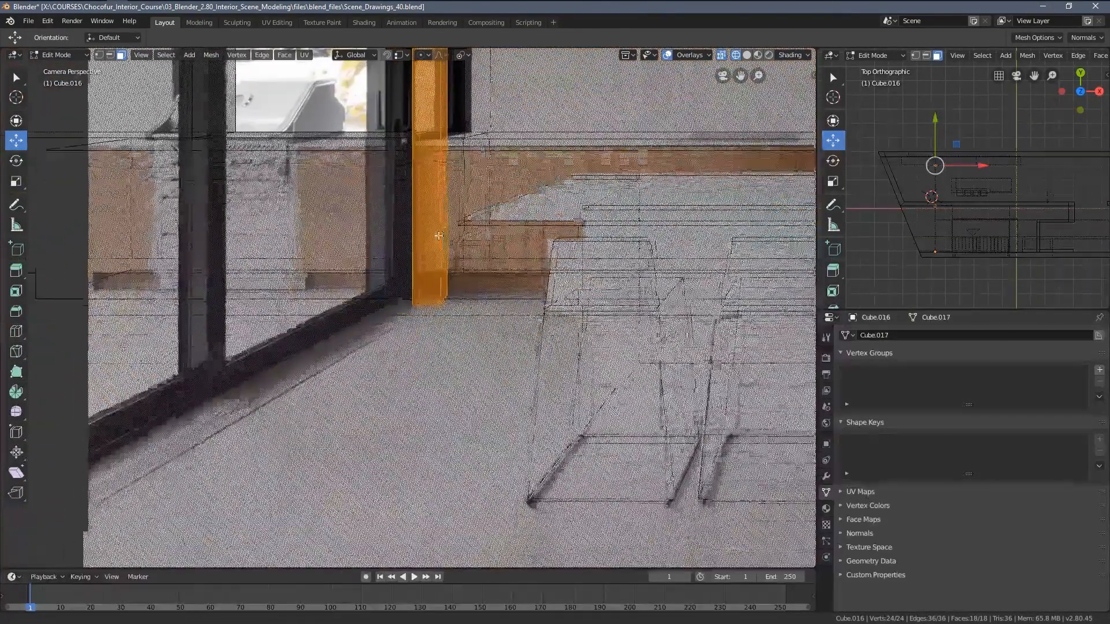
scroll(424, 314, "down", 3)
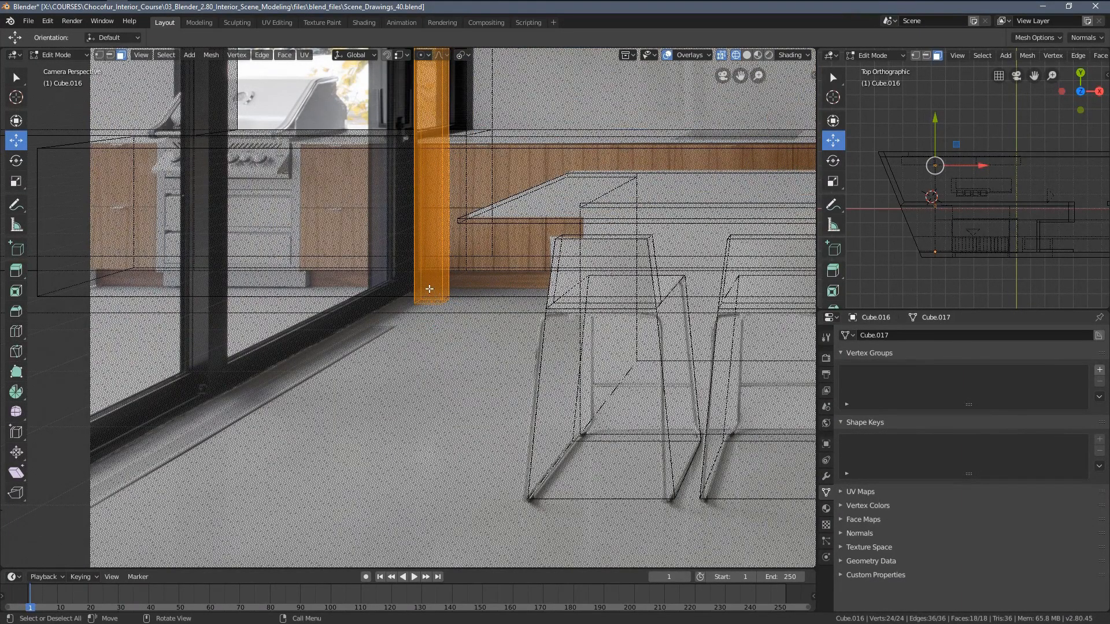
scroll(190, 416, "down", 4)
middle_click_drag(206, 404, 236, 557, "shift")
scroll(460, 176, "up", 3)
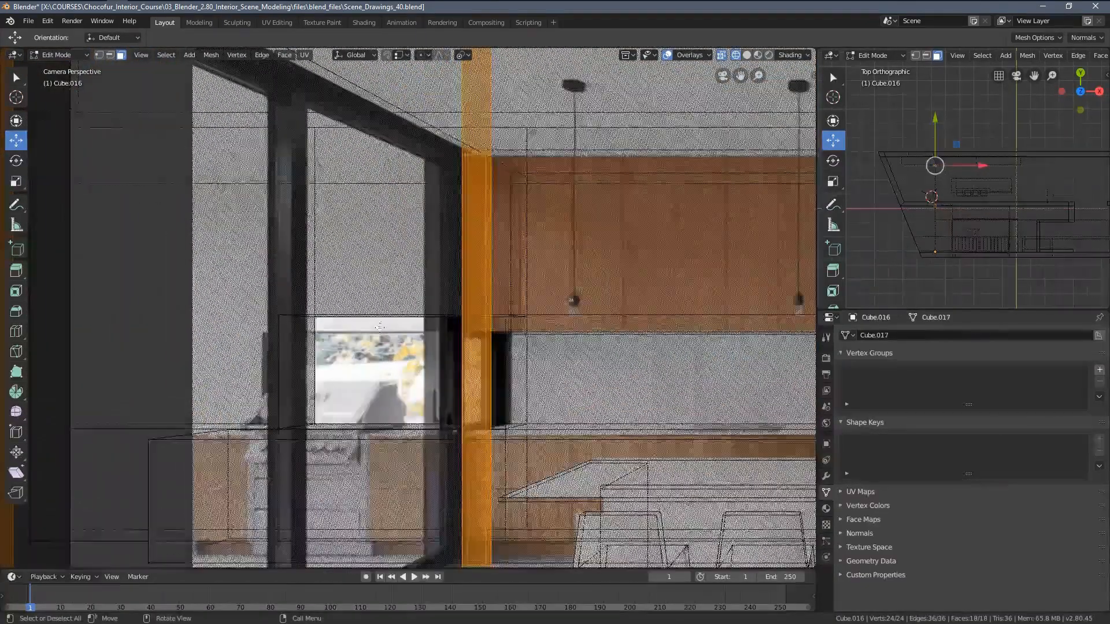
scroll(444, 341, "up", 2)
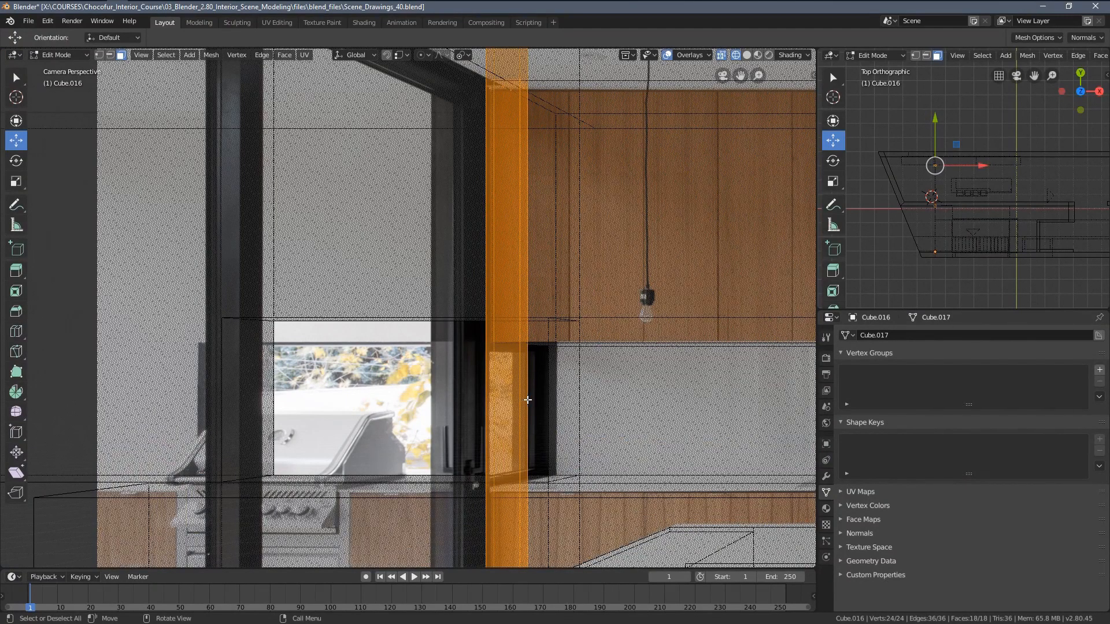
scroll(527, 399, "down", 5)
scroll(520, 329, "down", 4)
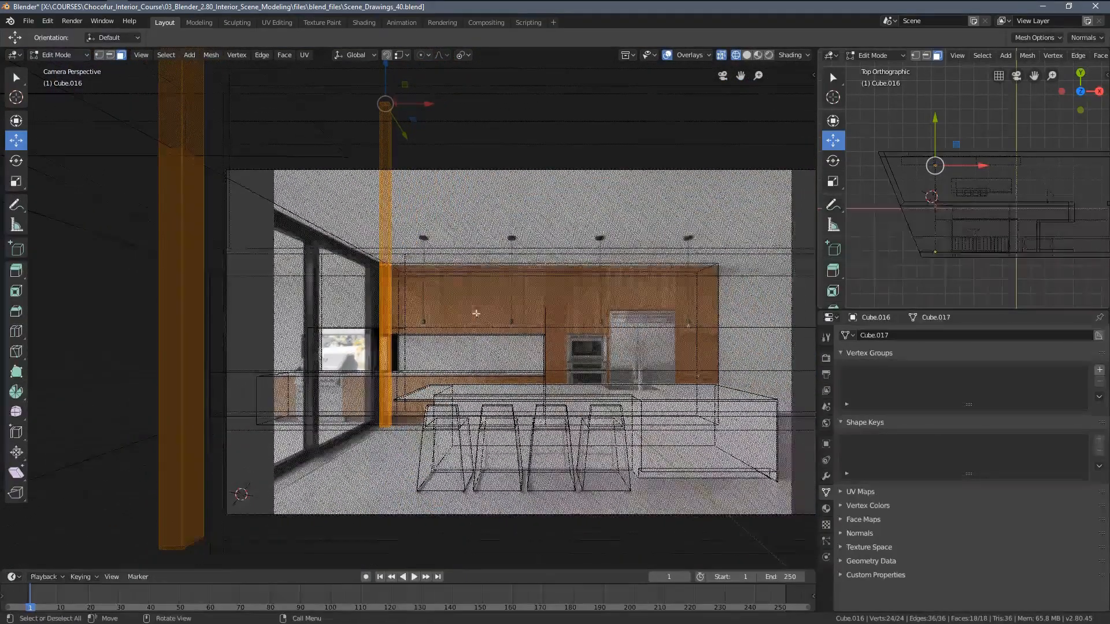
scroll(400, 323, "up", 2)
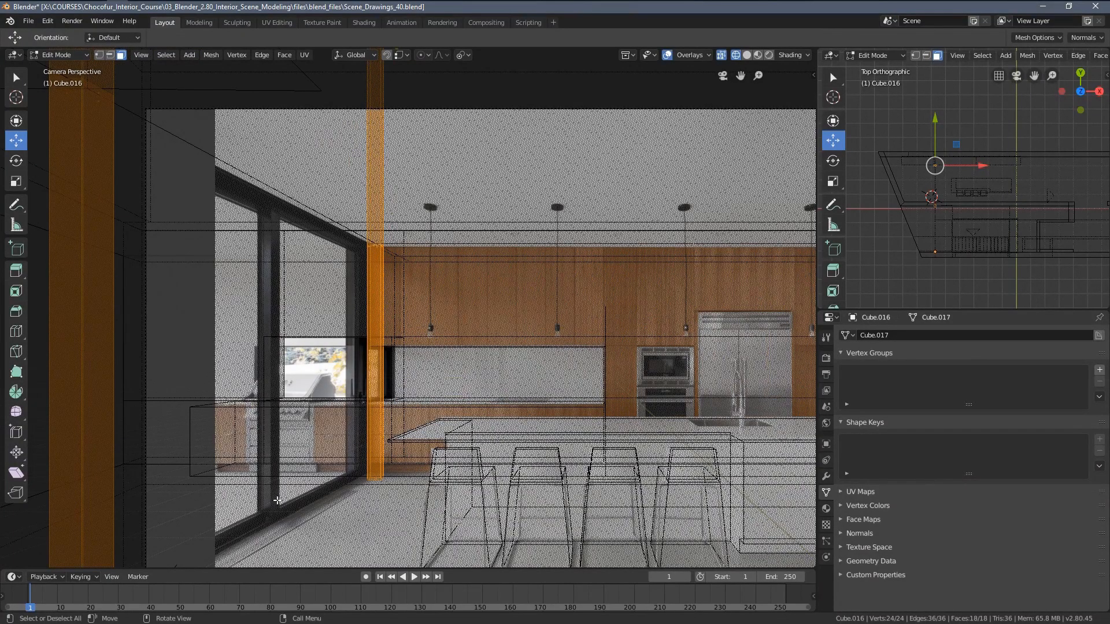
scroll(352, 450, "up", 5)
scroll(307, 365, "down", 4)
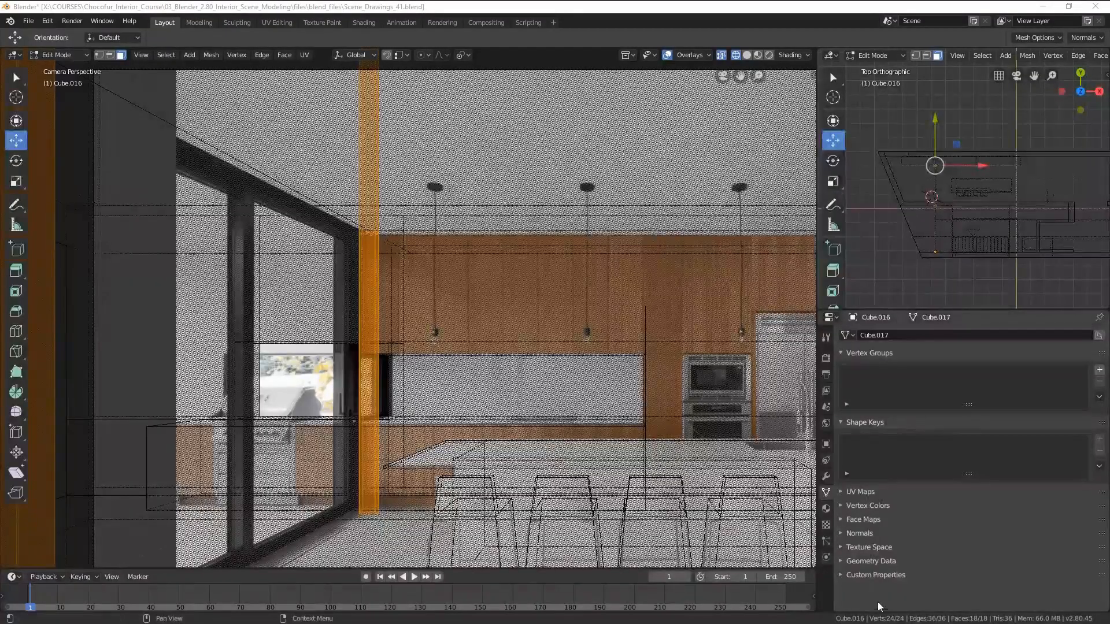
Show the kitchen corner in solid shading from a free perspective and select the wall object containing the window opening.
scroll(491, 375, "down", 3)
middle_click_drag(491, 375, 509, 348)
key("z")
left_click(593, 347)
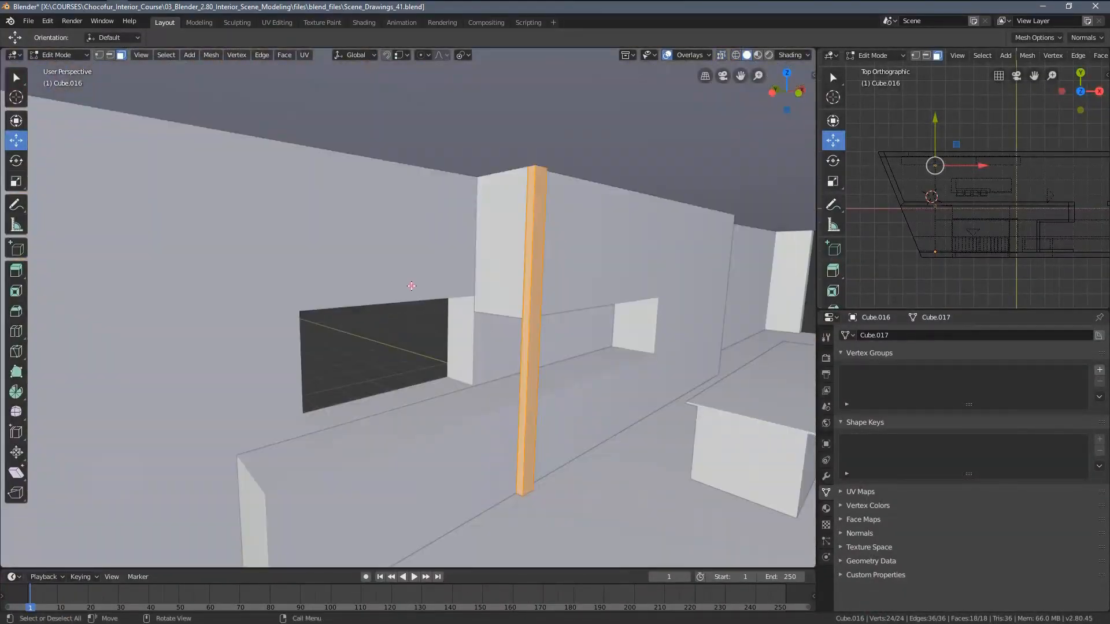
key("Tab")
left_click(396, 290)
middle_click_drag(396, 289, 410, 275)
Lower the top face of the kitchen wall's window opening by about 0.16 m, snapping it to the adjacent recess's upper edge.
key("Tab")
left_click(425, 193)
middle_click_drag(425, 193, 408, 179)
scroll(406, 215, "up", 3)
left_click(399, 55)
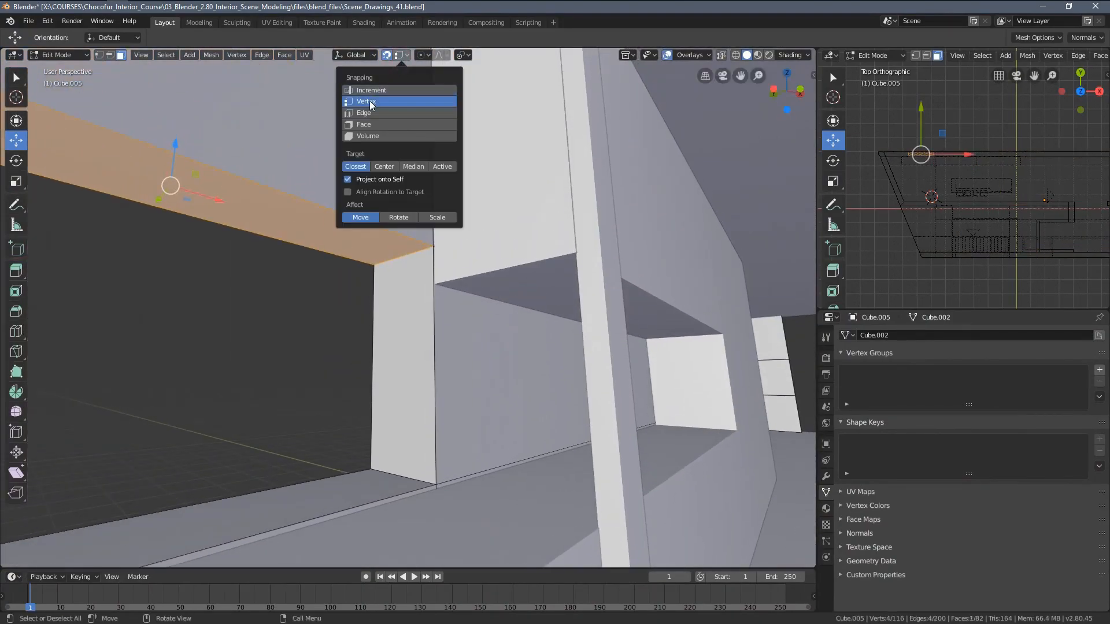
key("g")
key("z")
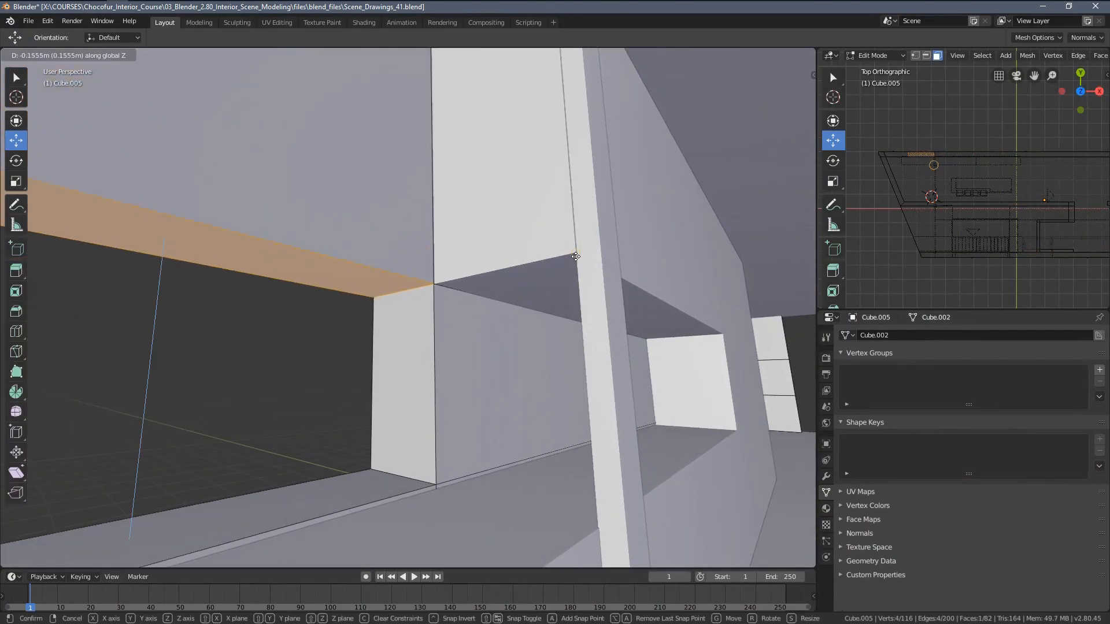
left_click(574, 256)
key("Tab")
In the facade posts object, duplicate the kitchen-side post's bottom face and offset the copy along Y beside the post.
scroll(572, 258, "down", 5)
mouse_move(570, 259)
middle_mouse_down()
mouse_move(478, 287)
mouse_move(389, 348)
mouse_move(470, 325)
middle_mouse_up()
key("a")
left_click(387, 347)
scroll(421, 323, "down", 6)
key("Tab")
key("z")
left_click(394, 338)
left_click(426, 377)
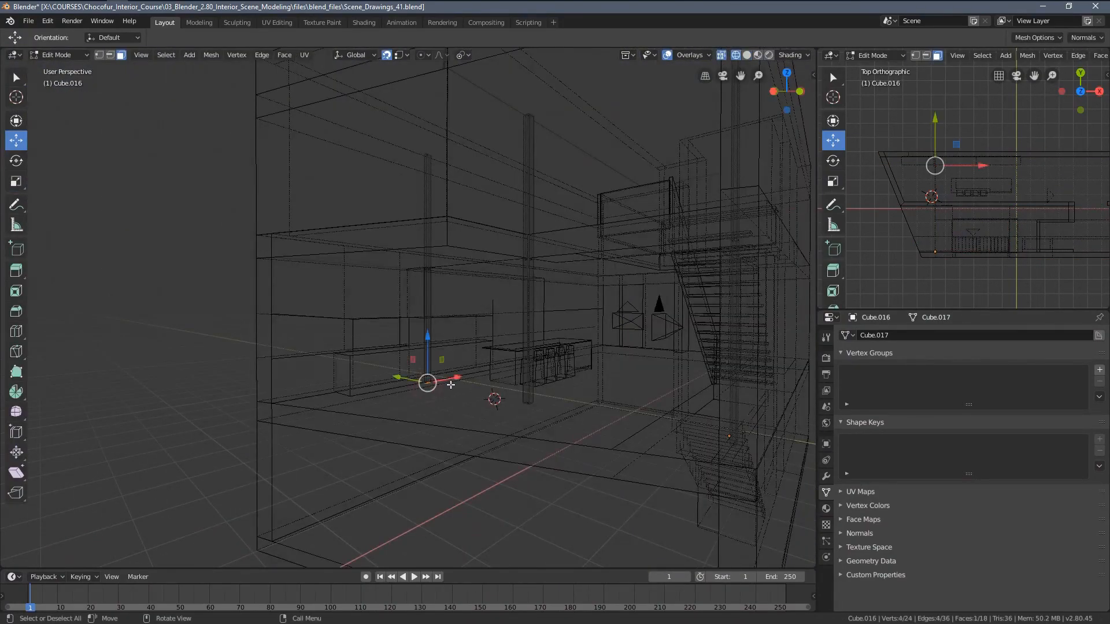
key("KP_Decimal")
mouse_move(429, 354)
middle_mouse_down()
mouse_move(475, 372)
mouse_move(434, 358)
middle_mouse_up()
key("g")
key("y")
left_click(484, 372)
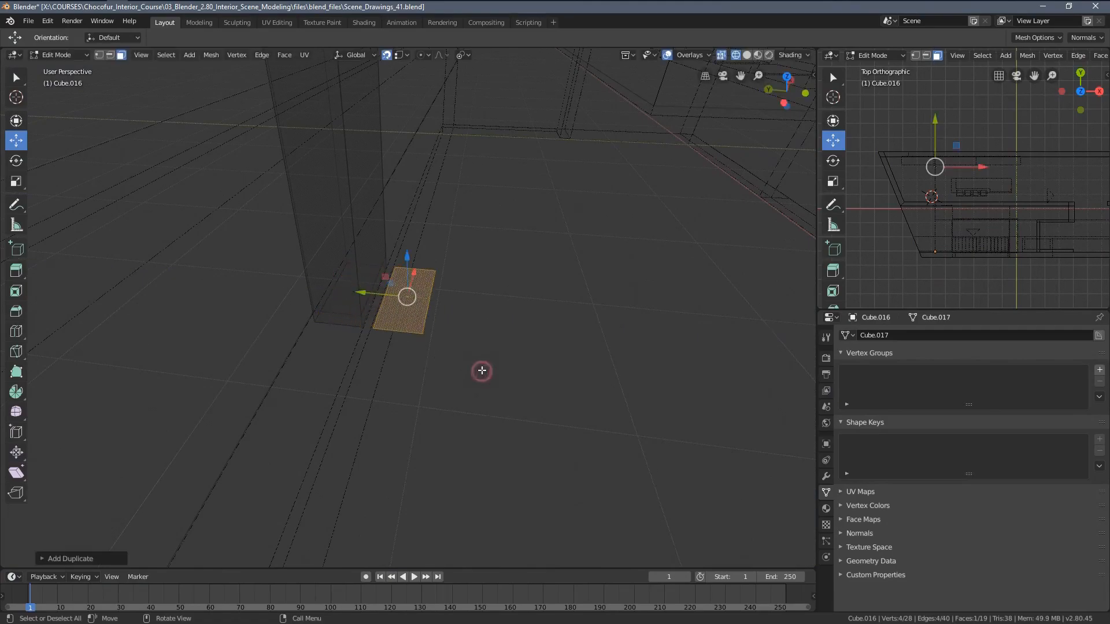
Extrude the duplicated face upward and lower its height to form a thin floor rail block.
key("shift+z")
left_click(416, 233)
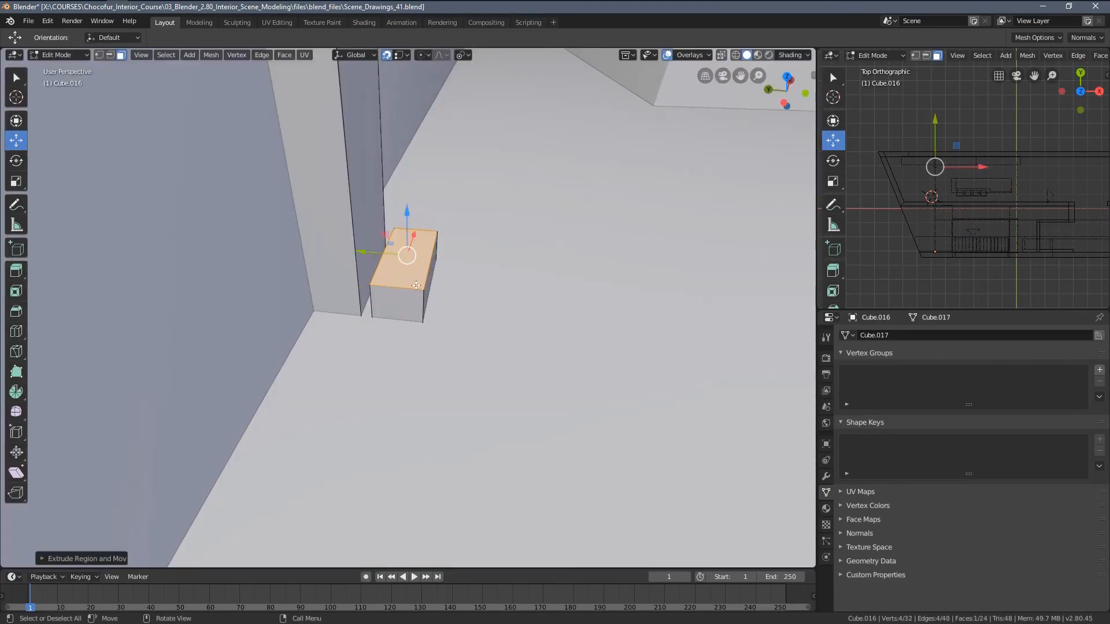
mouse_move(389, 253)
left_mouse_down()
mouse_move(377, 253)
mouse_move(395, 231)
left_mouse_up()
key("s")
key("z")
left_click(421, 278)
Extend the floor rail's ends along Y so it spans from the kitchen-side post to the post beside the stairs.
left_click(451, 279)
middle_click_drag(451, 280, 416, 280)
key("z")
left_click(420, 290)
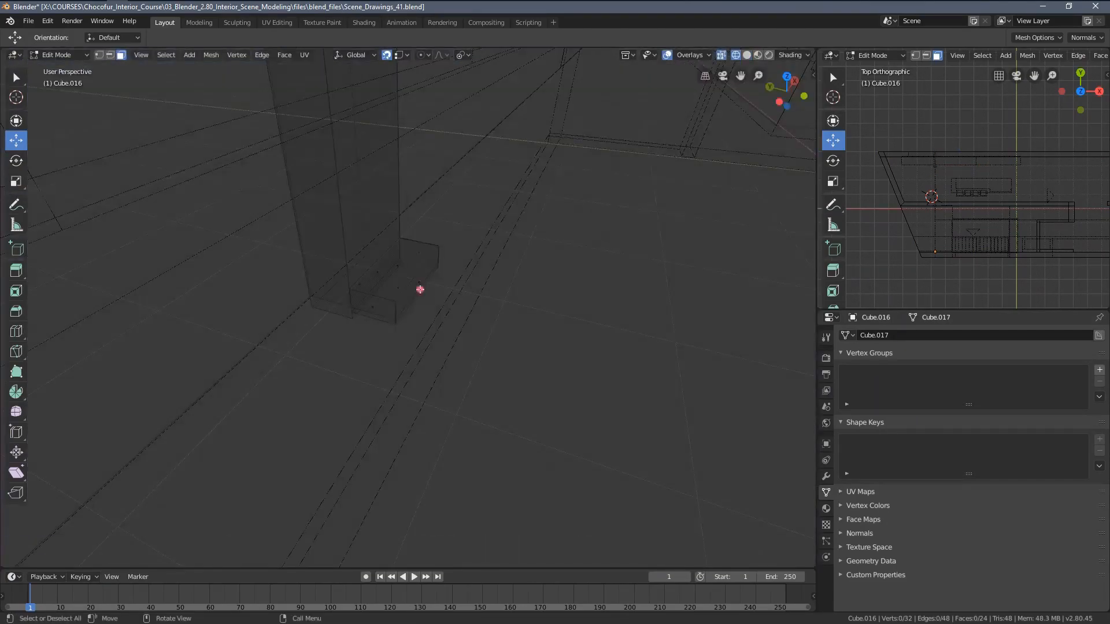
left_click_drag(378, 276, 511, 330)
key("z")
left_click(578, 333)
scroll(521, 335, "down", 8)
left_click_drag(384, 295, 553, 368)
middle_click_drag(553, 367, 281, 297, "shift")
left_click_drag(316, 280, 458, 318)
middle_click_drag(458, 318, 494, 302)
scroll(494, 301, "up", 5)
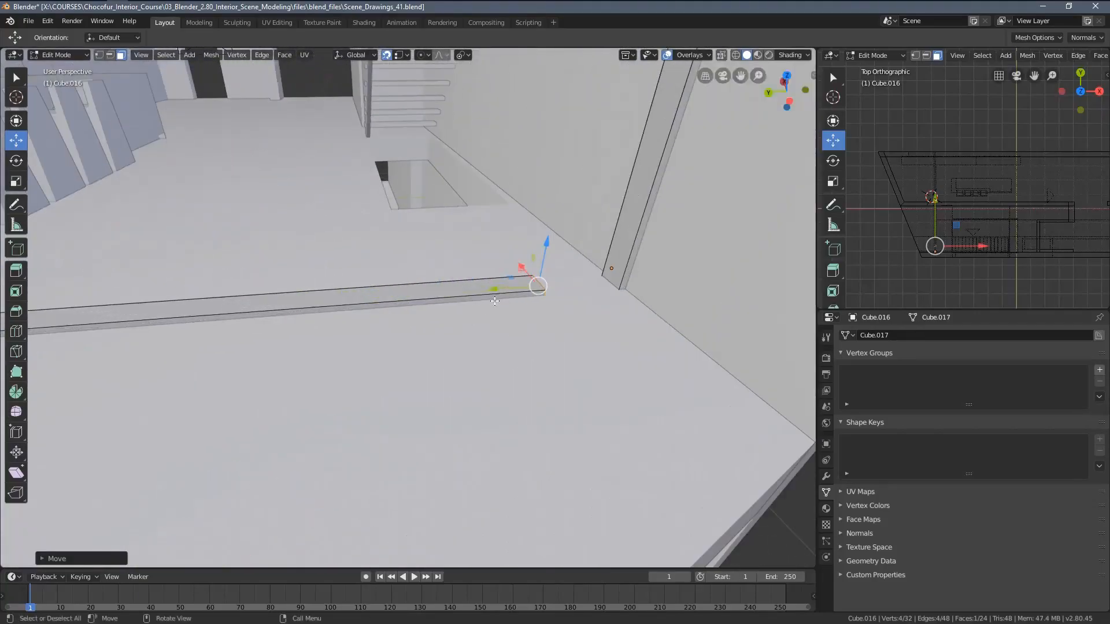
left_click(566, 288)
Select the whole floor rail, duplicate it upward along Z and align the copy with the upper floor slab's underside.
middle_click_drag(566, 289, 408, 264)
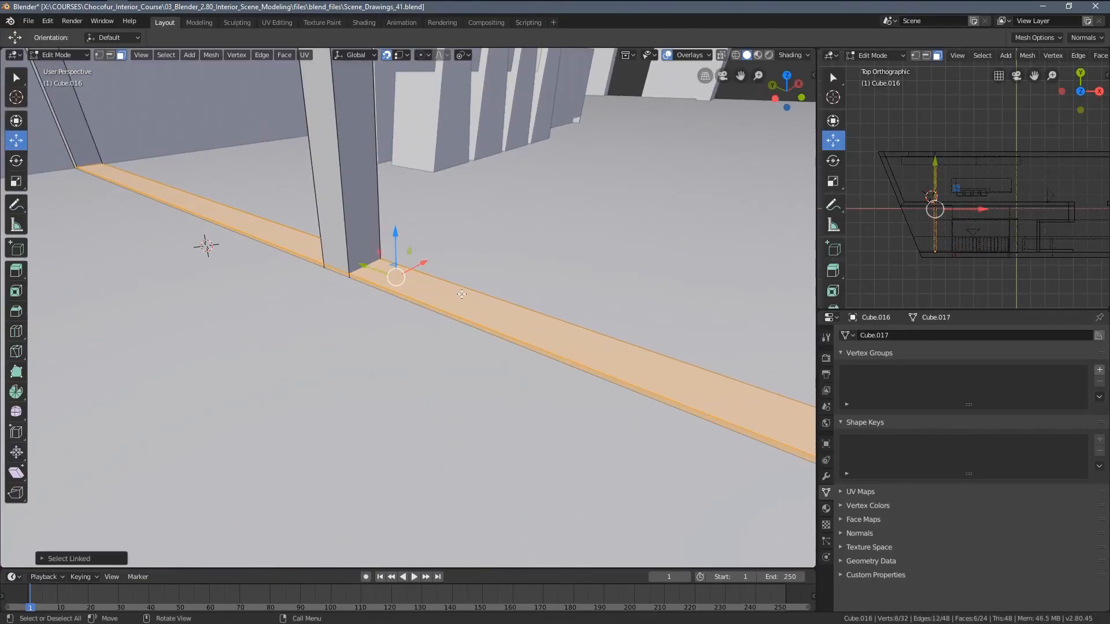
middle_click_drag(462, 295, 430, 289)
key("shift+d")
key("z")
left_click(455, 90)
left_click(388, 55)
left_click_drag(421, 294, 448, 116)
middle_click_drag(448, 116, 378, 148)
scroll(379, 147, "up", 1)
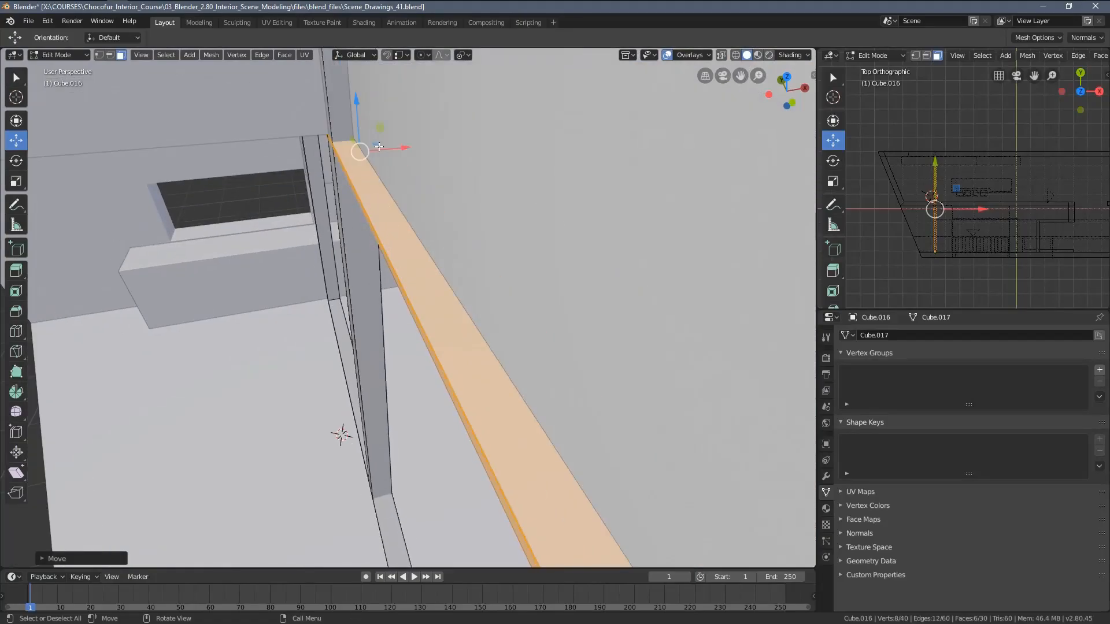
scroll(378, 147, "down", 1)
left_click_drag(363, 119, 368, 145)
middle_click_drag(368, 145, 411, 301)
scroll(370, 81, "up", 3)
mouse_move(412, 300)
middle_mouse_down()
mouse_move(389, 323)
mouse_move(411, 312)
mouse_move(408, 301)
middle_mouse_up()
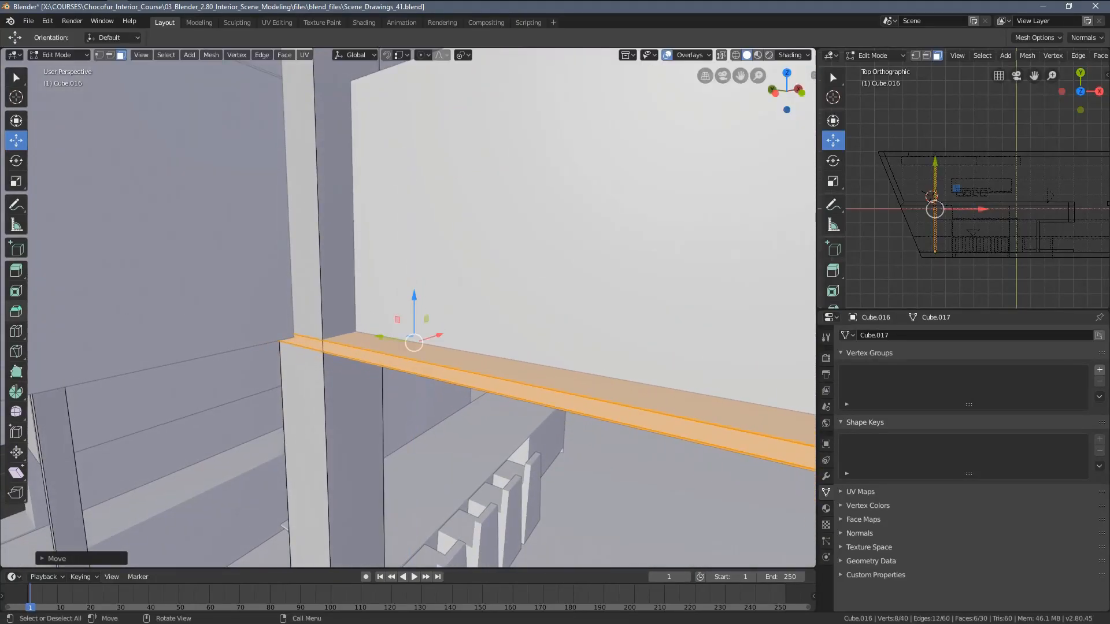
Examine the exterior reference photos for the facade's window frame and the dark band at the upper floor level.
left_click_drag(1109, 92, 355, 52)
scroll(456, 299, "up", 2)
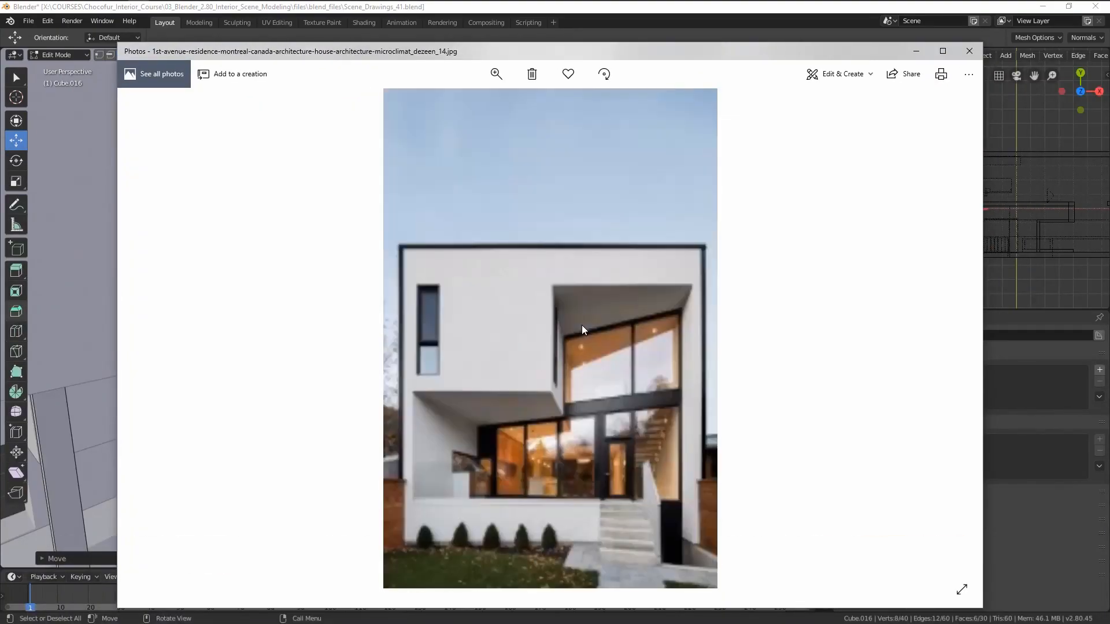
scroll(602, 410, "up", 2, "ctrl")
scroll(625, 391, "down", 2, "ctrl")
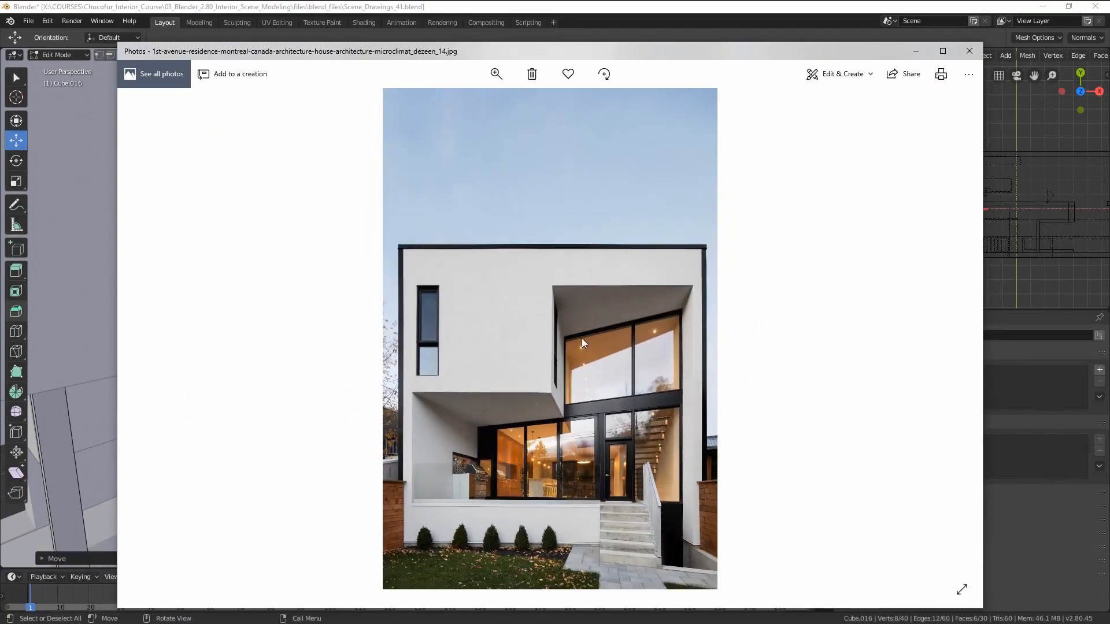
scroll(583, 342, "down", 1)
scroll(588, 346, "up", 3, "ctrl")
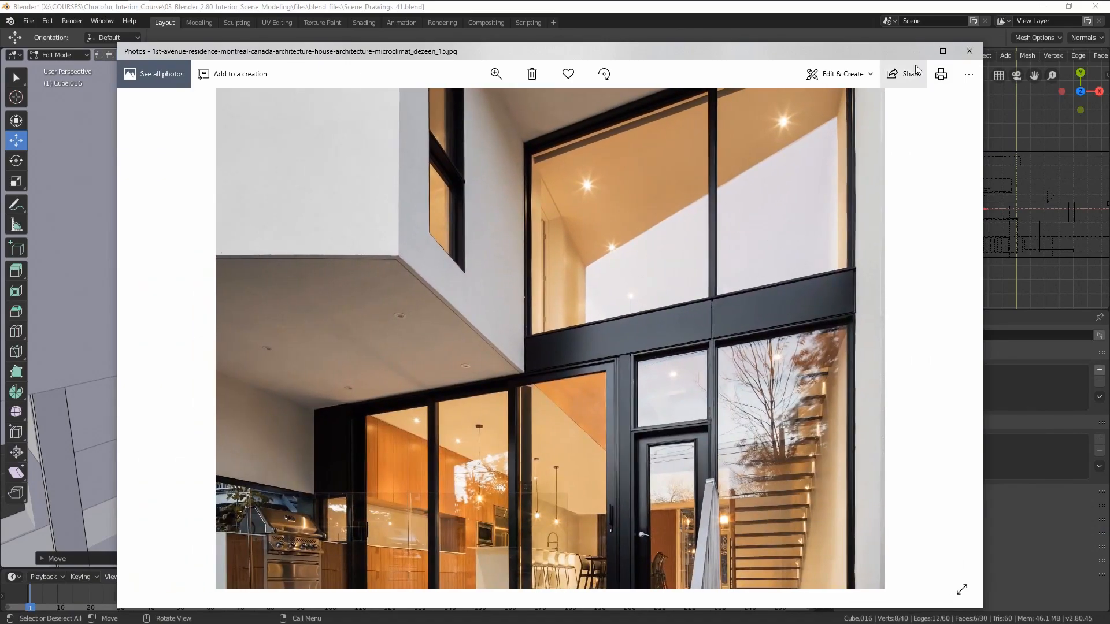
left_click(916, 52)
Extrude the slab-level rail's top face upward until the band covers the upper floor slab's front edge.
middle_click_drag(549, 345, 485, 351)
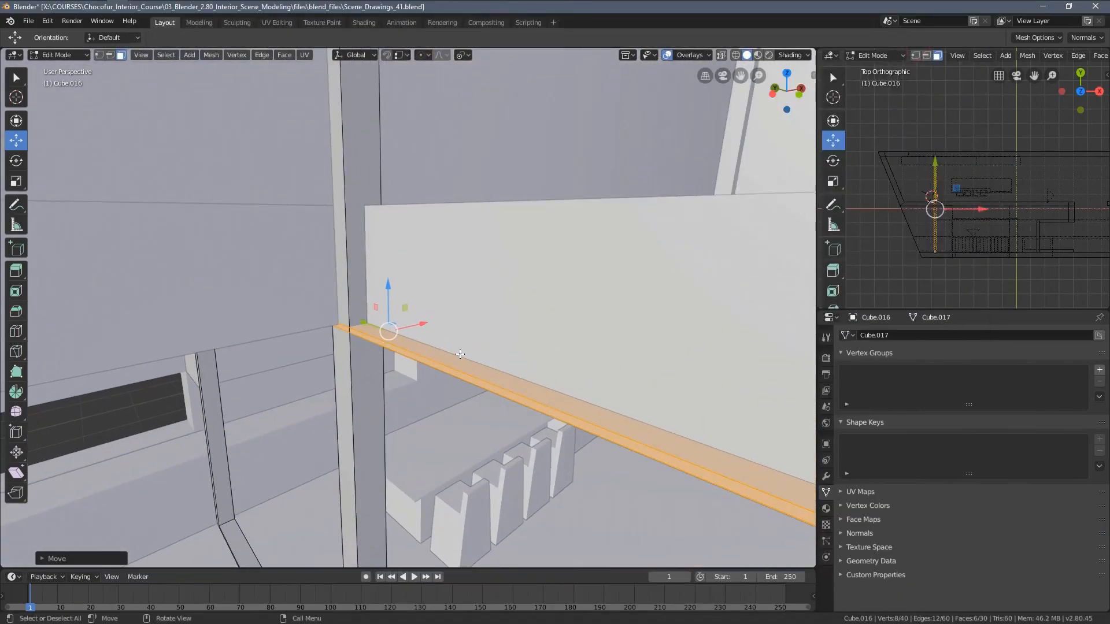
key("e")
left_click(376, 182)
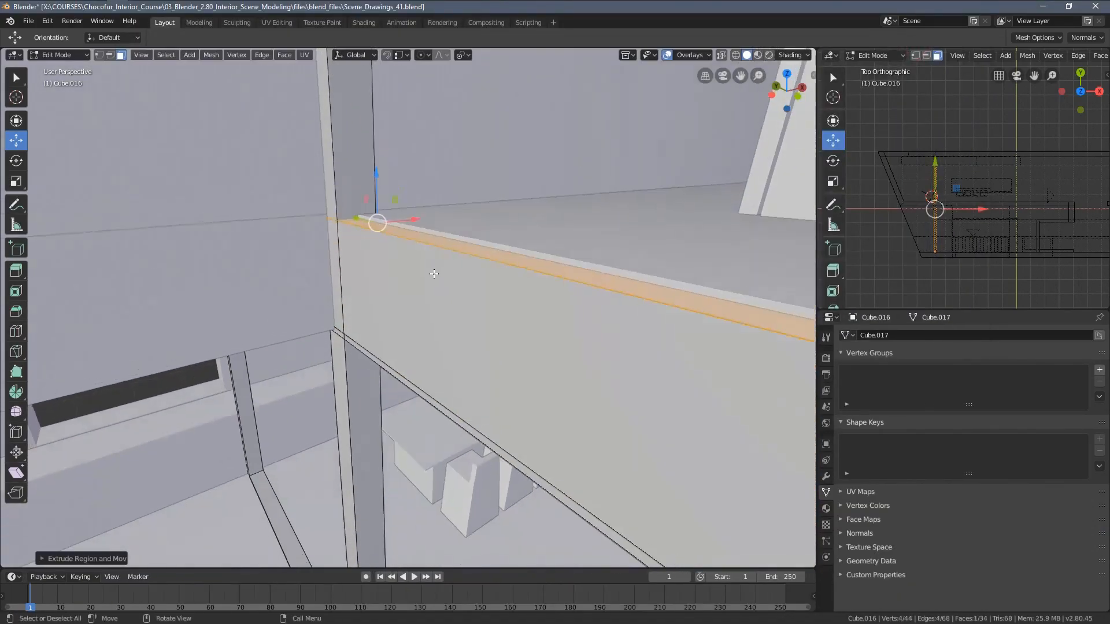
middle_click_drag(373, 153, 420, 138)
scroll(421, 138, "down", 5)
middle_click_drag(454, 175, 414, 243, "shift")
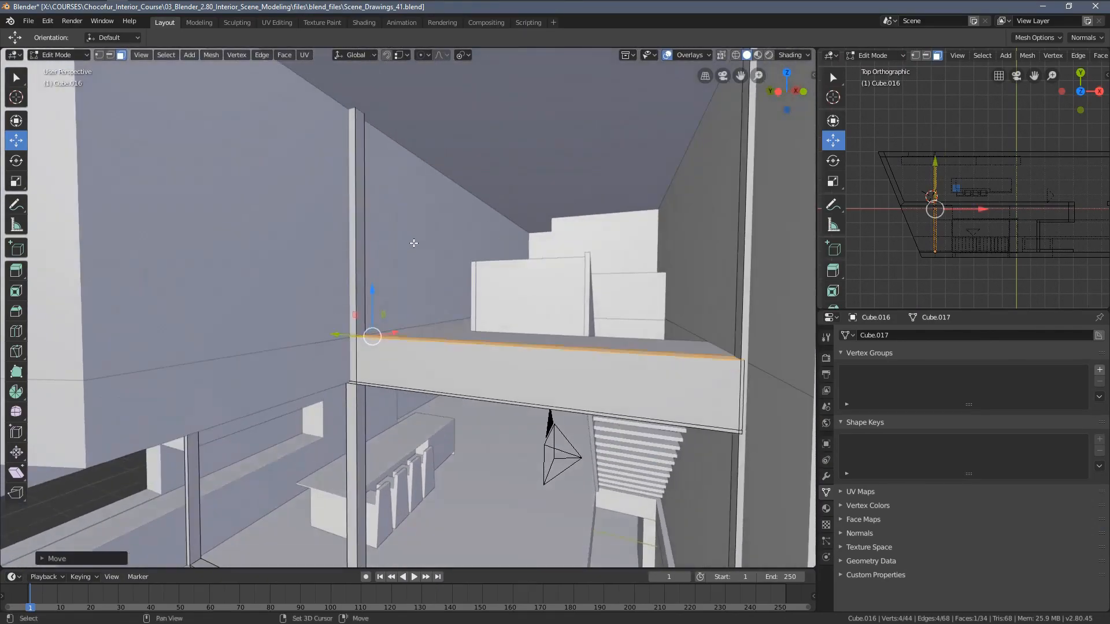
Duplicate the band's top face up to the ceiling, extrude it into a thin rail and align it with the post tops.
key("e")
left_click(427, 533)
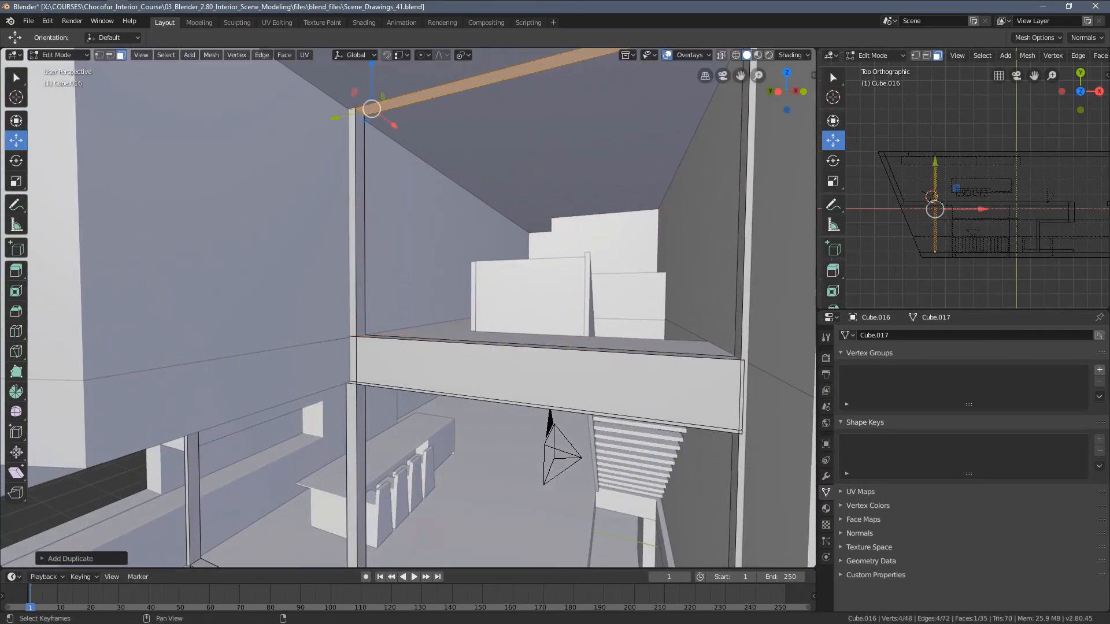
middle_click_drag(416, 315, 423, 382, "shift")
scroll(426, 428, "up", 5)
key("e")
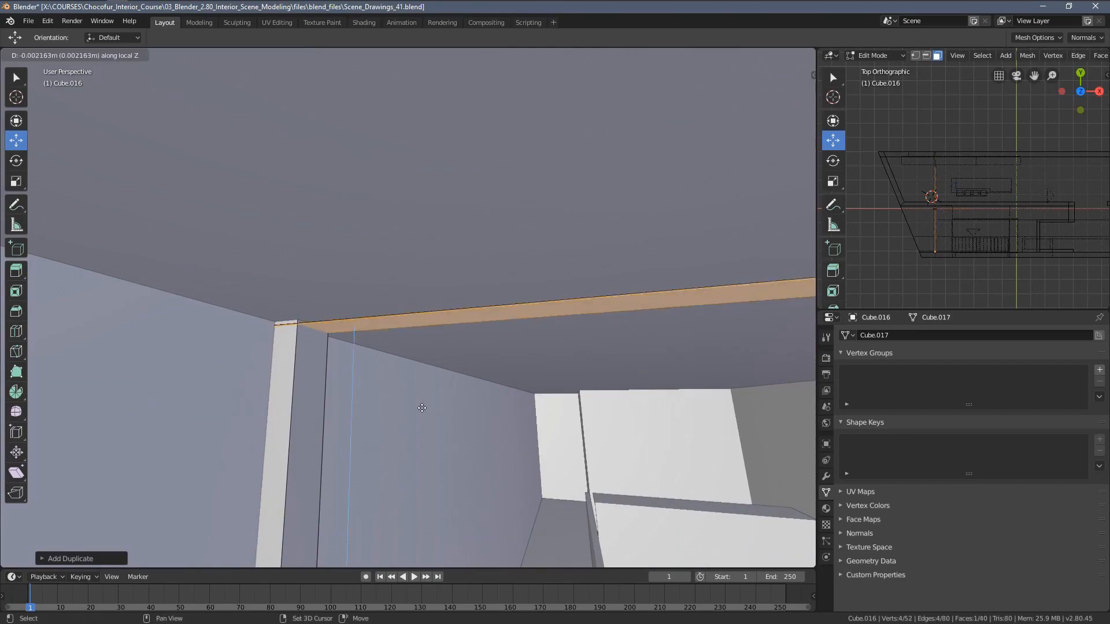
left_click(432, 518)
key("Tab")
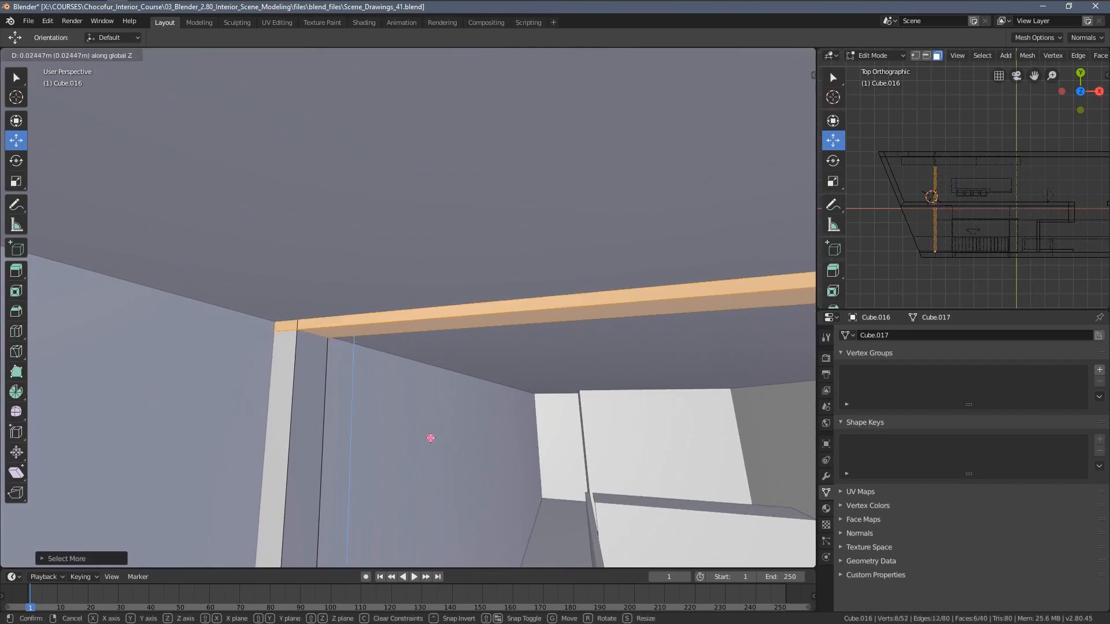
Select the whole floor rail of the facade frame and duplicate it upward to about kitchen counter height.
scroll(418, 428, "down", 8)
scroll(530, 340, "up", 6)
scroll(530, 340, "up", 3)
key("Tab")
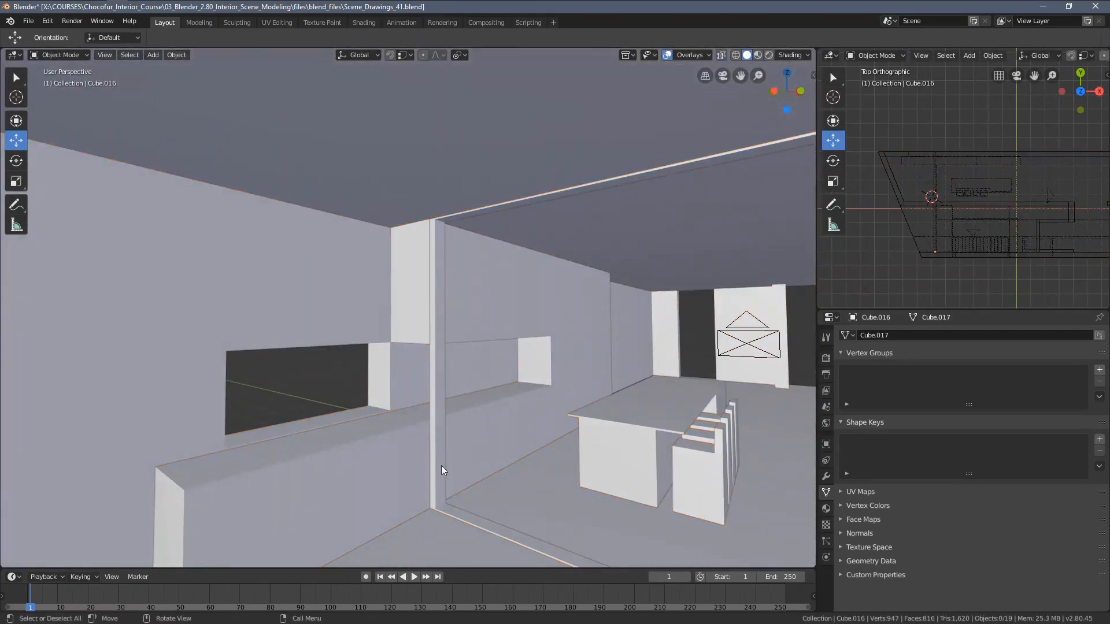
scroll(466, 457, "down", 1)
key("l")
key("shift+d")
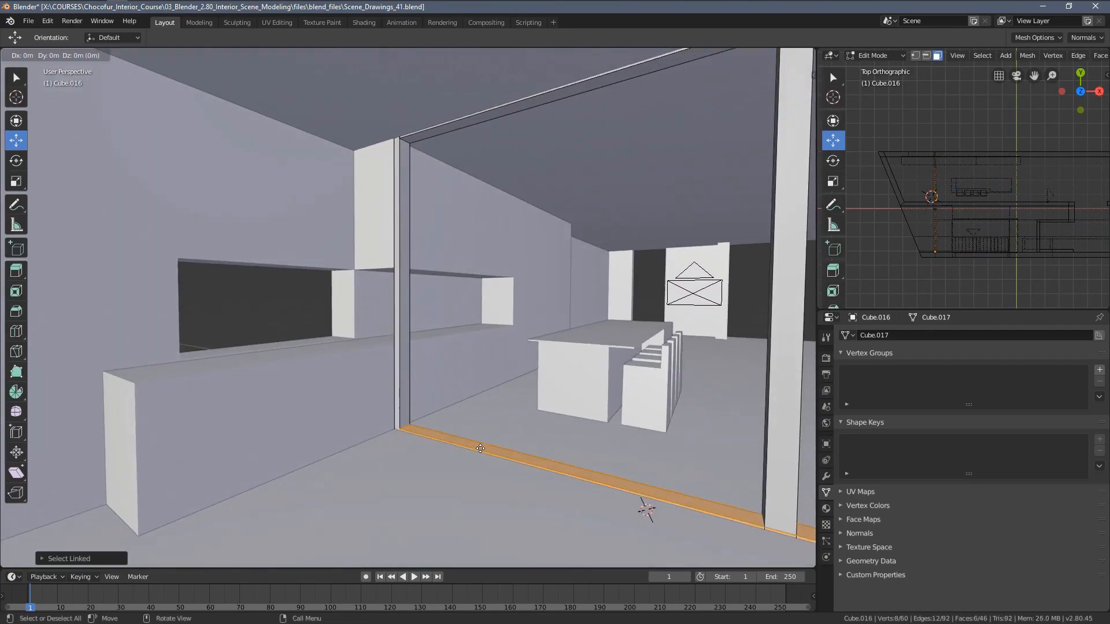
left_click(482, 274)
scroll(482, 274, "down", 4)
middle_click_drag(404, 289, 174, 283)
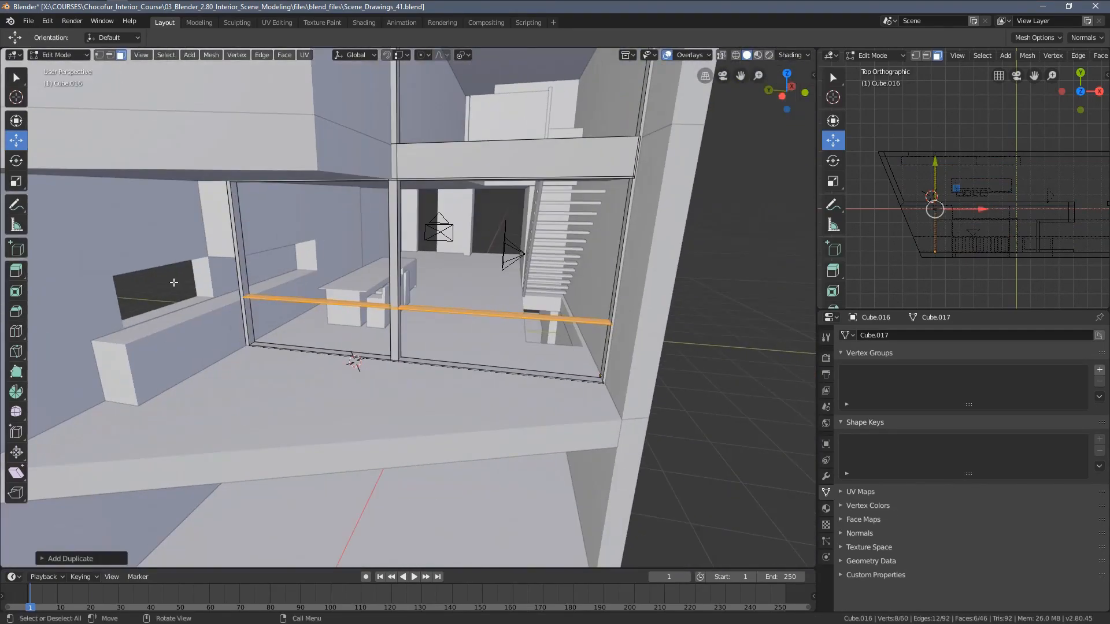
Scale down the duplicated rail and move it along Y toward the kitchen counter.
key("4")
scroll(359, 266, "up", 4)
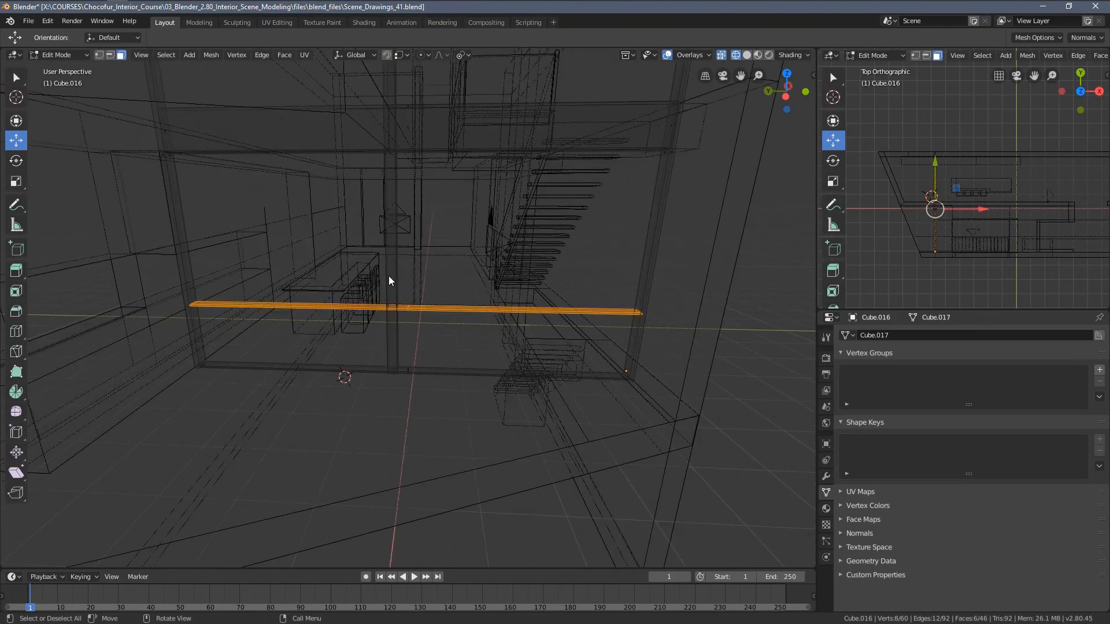
left_click(397, 225)
key("z")
key("6")
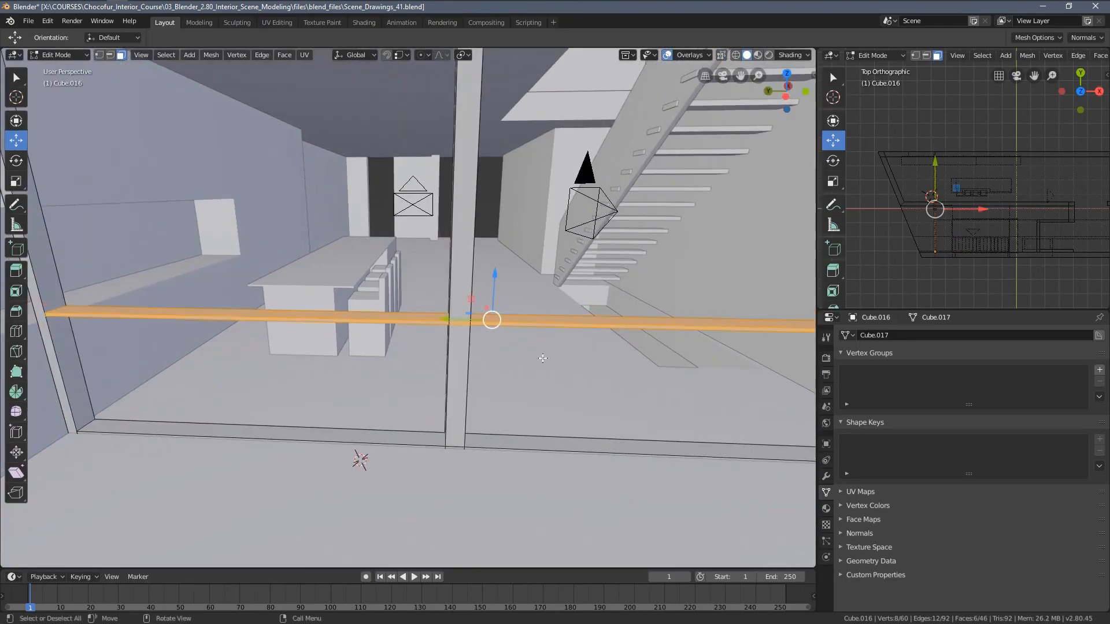
key("s")
left_click(504, 338)
key("g")
key("y")
left_click(139, 329)
Place the short rail on the kitchen counter beside the post and scale its length along Y to suit the gap.
middle_click_drag(139, 329, 497, 407, "shift")
scroll(347, 353, "up", 4)
key("g")
key("y")
left_click_drag(294, 405, 250, 403)
left_click_drag(325, 381, 327, 394)
key("s")
key("y")
left_click(412, 414)
middle_click_drag(411, 414, 312, 391)
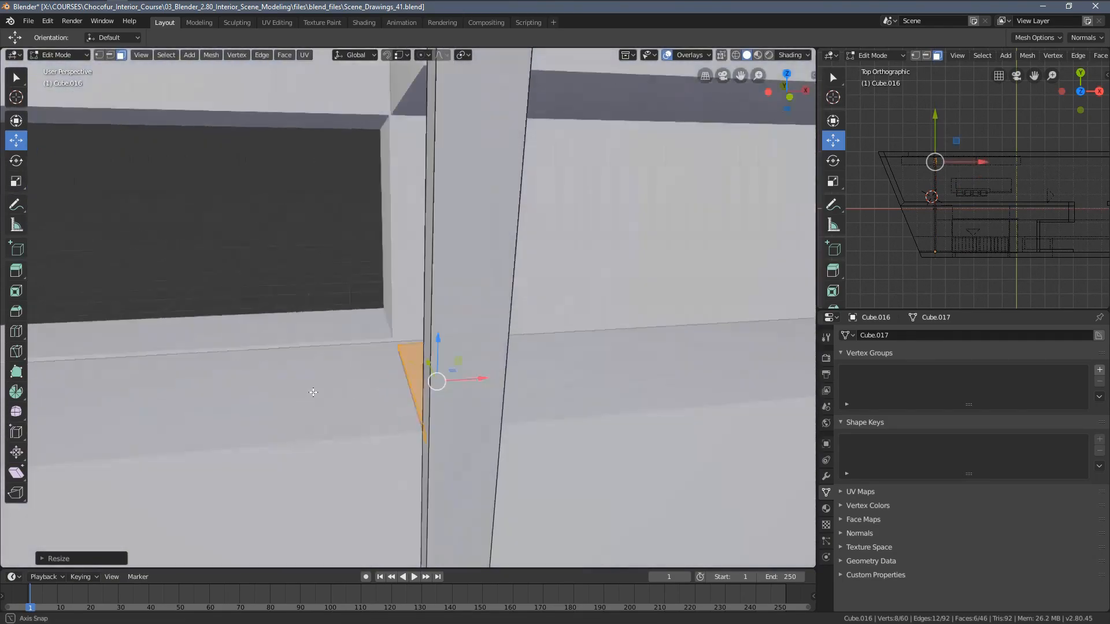
Shift the counter rail along Y and extend its wall-side end face to meet the kitchen wall.
key("KP_Decimal")
middle_click_drag(520, 344, 429, 341)
scroll(429, 341, "up", 4)
left_click_drag(452, 305, 476, 309)
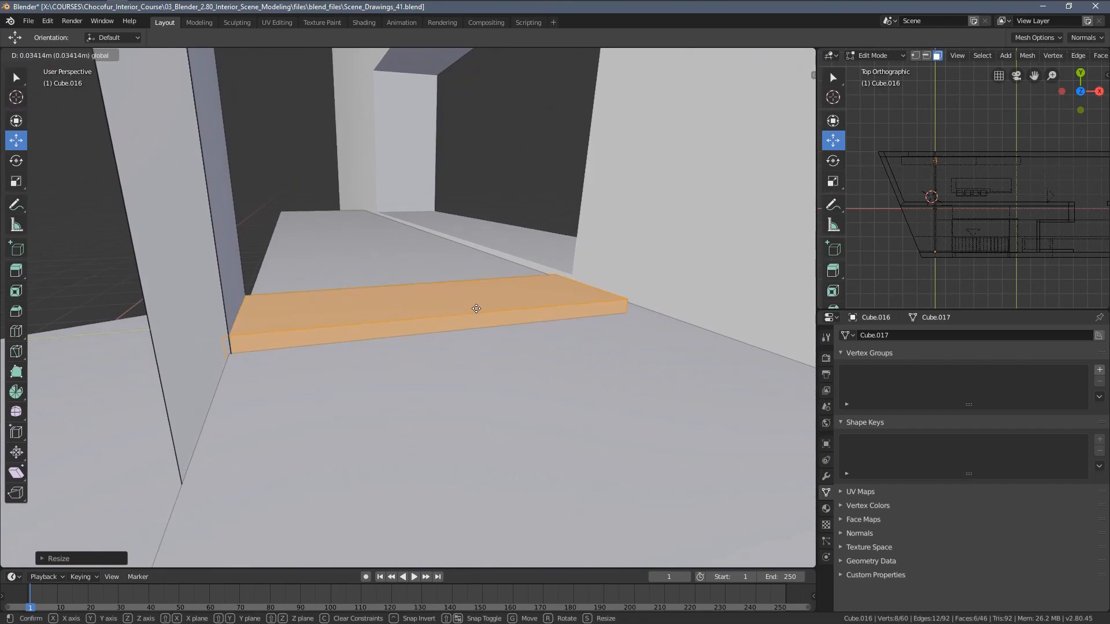
key("z")
left_click(439, 315)
left_click(582, 290)
key("z")
left_click(647, 291)
left_click_drag(629, 290, 655, 287)
Select the whole counter rail and duplicate it upward along Z to the top of the gap.
scroll(655, 287, "down", 3)
middle_click_drag(655, 287, 569, 352, "shift")
key("l")
scroll(477, 361, "down", 3)
middle_click_drag(477, 361, 469, 327)
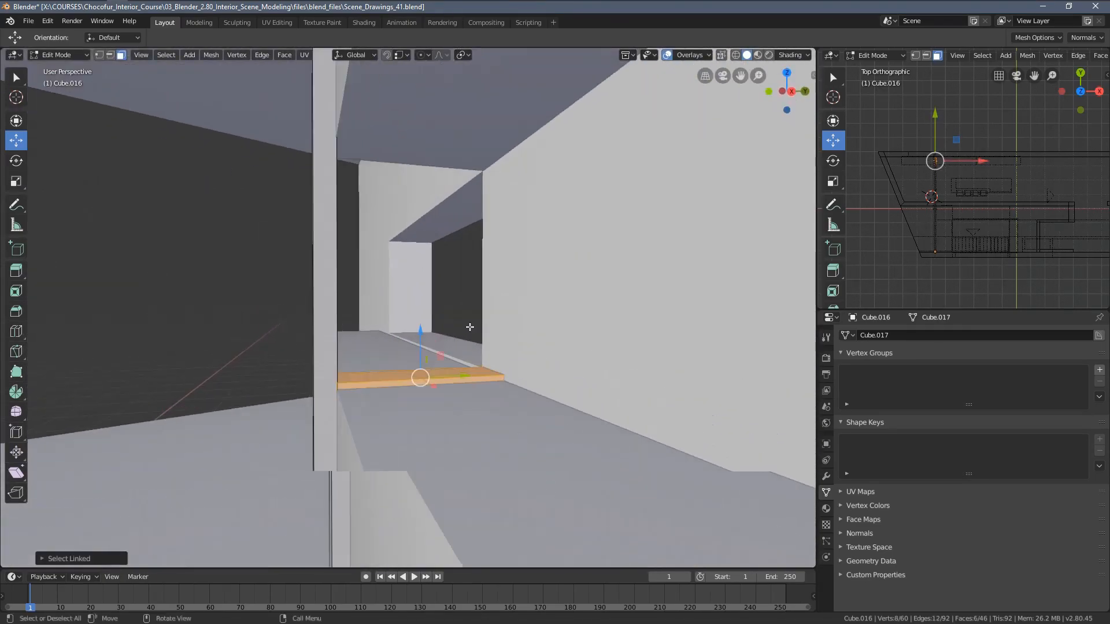
key("shift+d")
key("z")
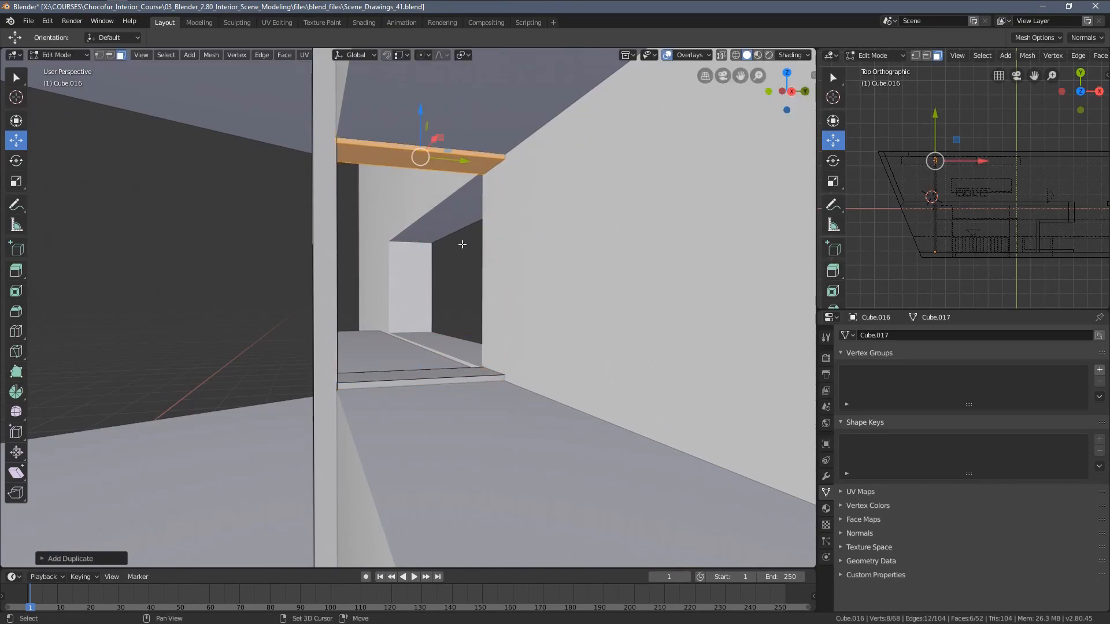
Duplicate the short rail again, rotate it 90° into a vertical piece and place it against the kitchen wall.
left_click(468, 338)
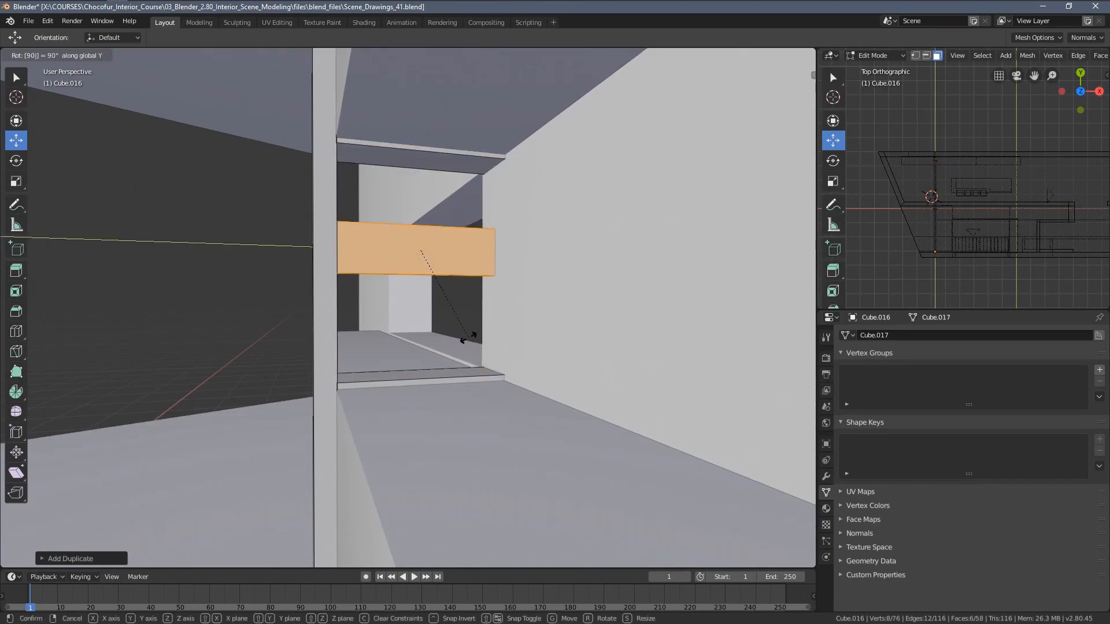
right_click(468, 337)
key("r")
left_click(469, 338)
left_click_drag(465, 253, 539, 262)
scroll(534, 261, "up", 4)
middle_click_drag(535, 261, 484, 256)
left_click_drag(445, 307, 456, 305)
middle_click_drag(457, 305, 487, 293)
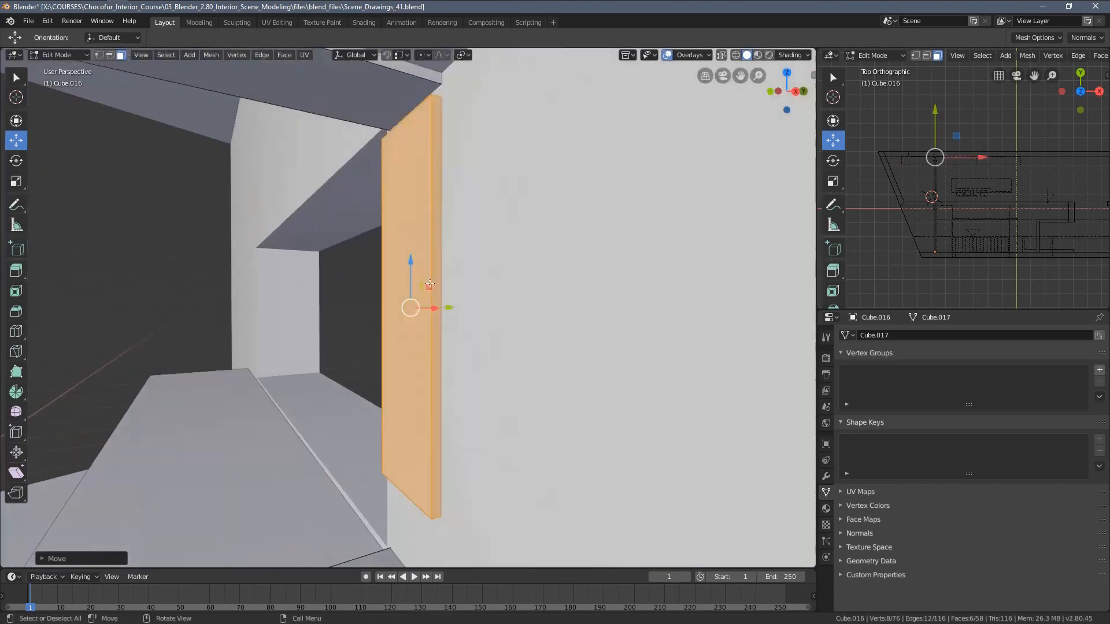
Raise the vertical piece to meet the upper rail and extend its bottom face down to the counter rail.
left_click_drag(412, 271, 414, 254)
scroll(416, 311, "down", 3)
key("z")
left_click(391, 317)
left_click(422, 387)
left_click_drag(423, 343, 422, 405)
key("z")
left_click(454, 406)
Duplicate the counter rail horizontally onto the kitchen wall's window sill and rotate the copy 90° about Z.
middle_click_drag(460, 407, 516, 405)
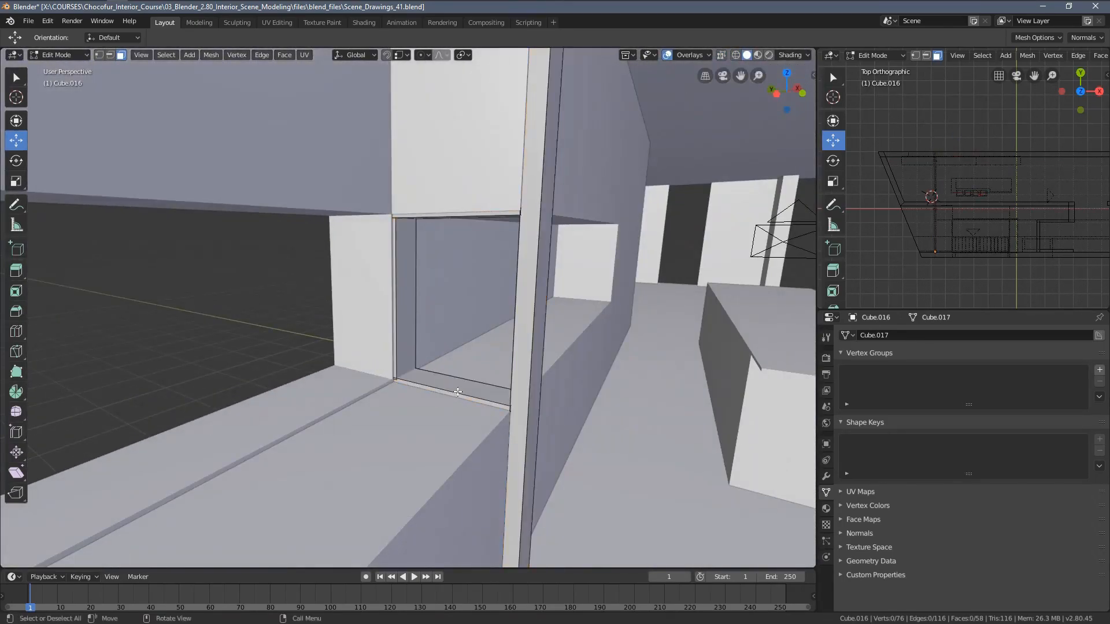
key("shift+d")
key("shift+z")
left_click(244, 427)
middle_click_drag(244, 426, 316, 422, "shift")
type("r")
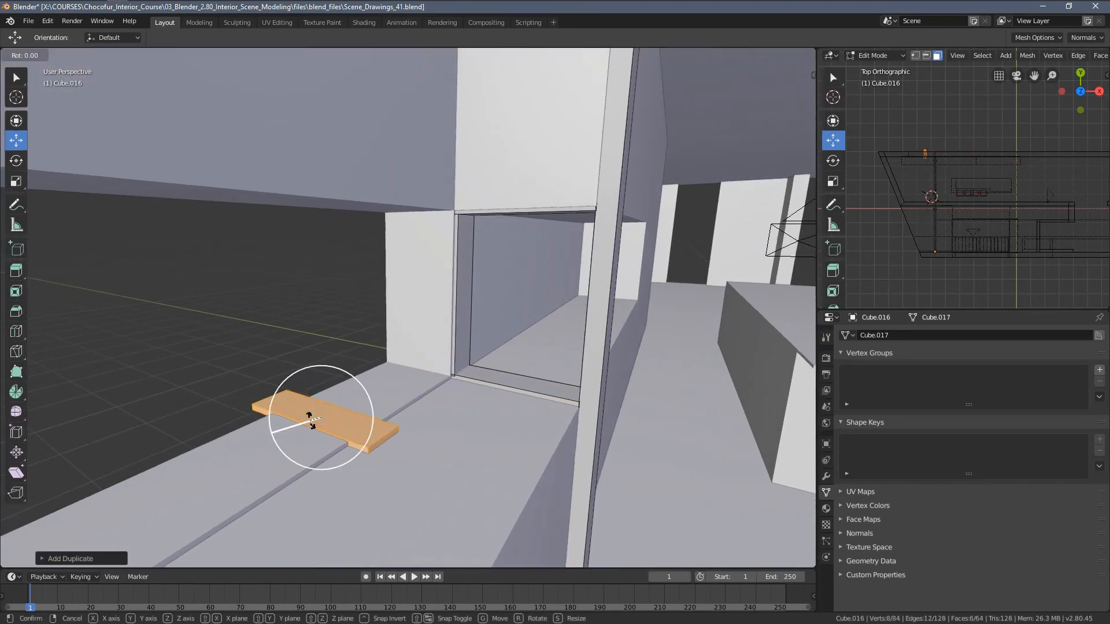
type("z90")
key("Return")
Align the copied rail with the kitchen wall and move its long inner side face to the sill's inner edge.
key("z")
left_click(323, 433)
left_click(321, 434)
key("z")
left_click(337, 433)
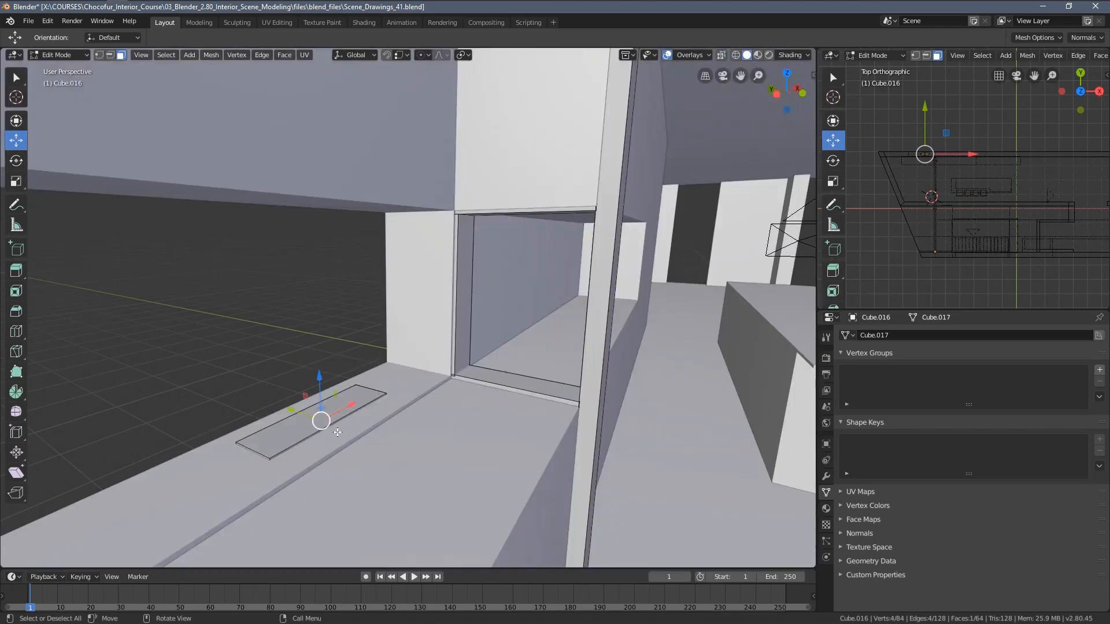
left_click(296, 433)
left_click(323, 428)
key("z")
left_click(337, 426)
left_click_drag(309, 411, 338, 424)
Move the sill rail's long outer side face out to the outer edge of the kitchen wall.
middle_click_drag(339, 424, 479, 431)
key("z")
left_click(466, 429)
left_click(513, 432)
key("g")
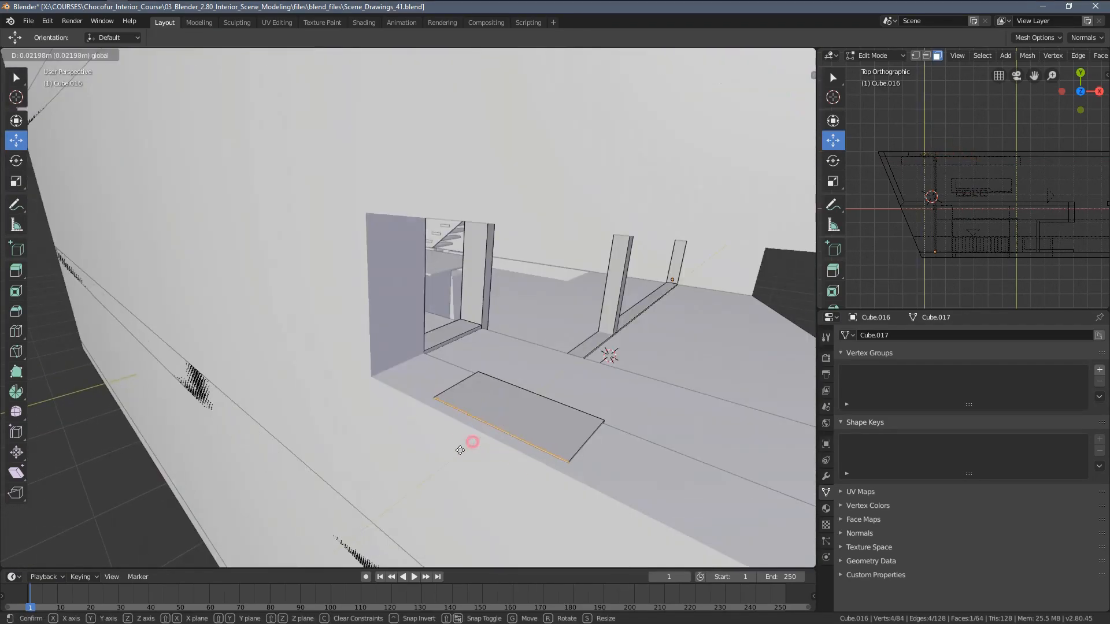
left_click_drag(468, 446, 452, 458)
left_click(583, 456)
middle_click_drag(582, 456, 595, 417)
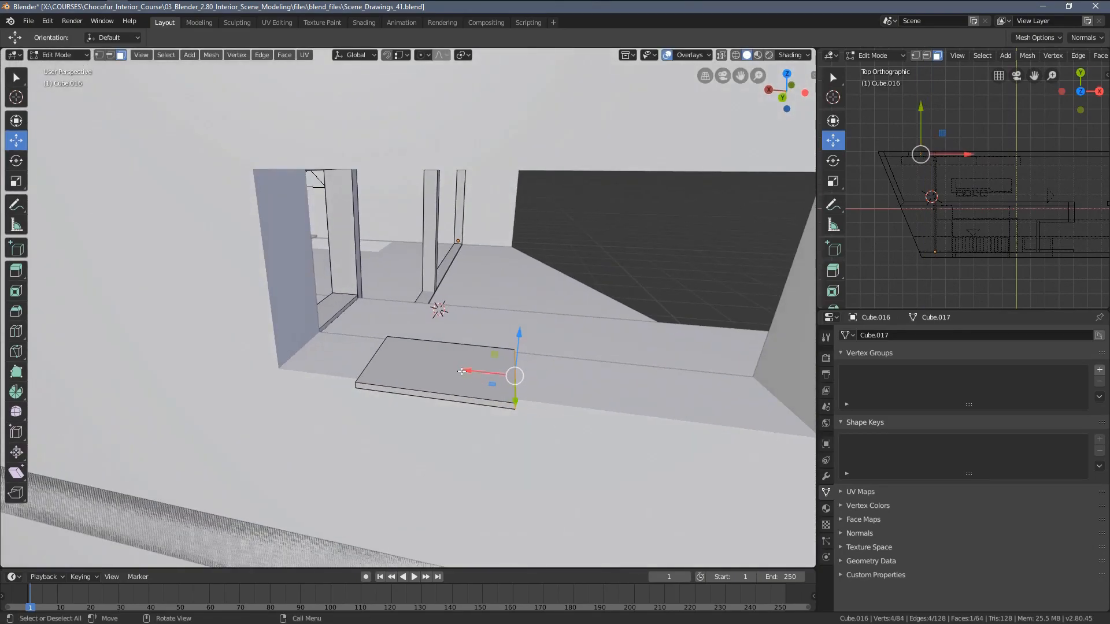
Extend the sill rail's end face along X to the window side farthest from the facade frame.
left_click_drag(462, 371, 625, 386)
scroll(626, 387, "down", 3)
middle_click_drag(625, 387, 617, 385)
left_click_drag(514, 361, 515, 361)
scroll(456, 373, "up", 3)
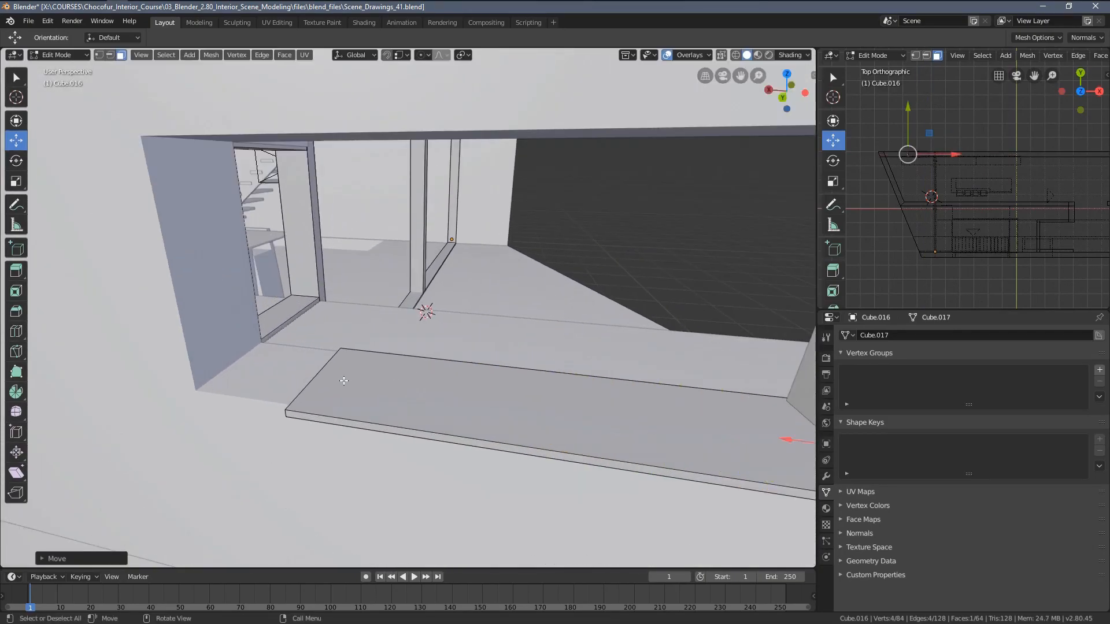
Extend the sill rail's opposite end face to the window side next to the facade frame.
key("z")
left_click(292, 379)
left_click(315, 379)
middle_click_drag(326, 380, 365, 383)
key("z")
left_click(370, 383)
left_click_drag(324, 397, 206, 411)
Select the whole sill rail and duplicate it about 0.75 m up along Z to the top of the window opening.
middle_click_drag(341, 387, 164, 405)
key("l")
key("KP_Decimal")
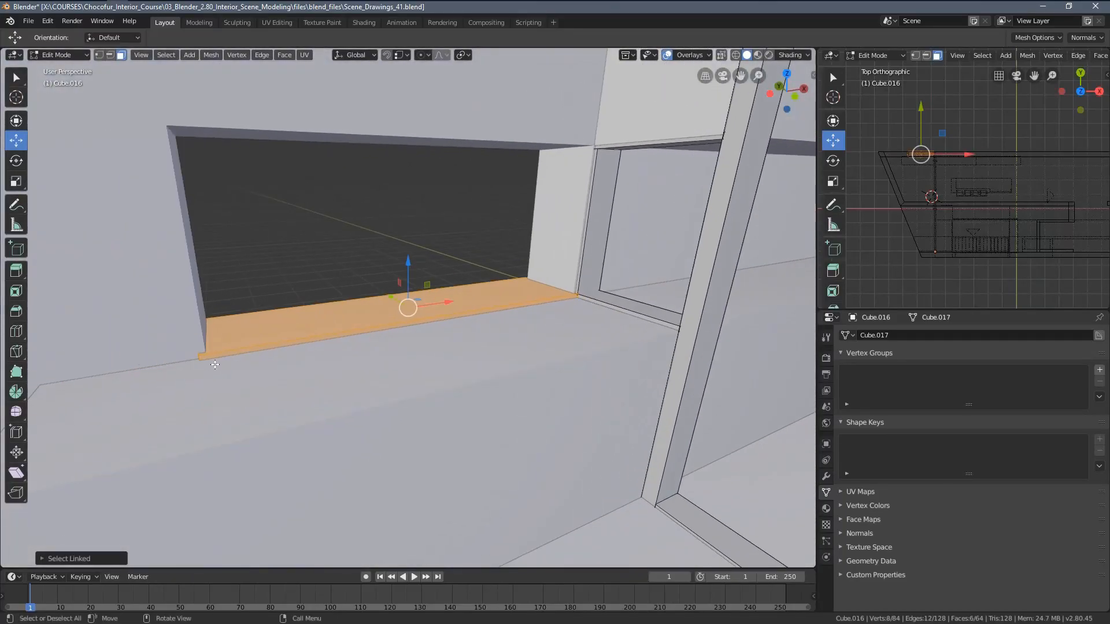
scroll(214, 365, "up", 3)
middle_click_drag(414, 393, 432, 368)
key("shift+d")
key("z")
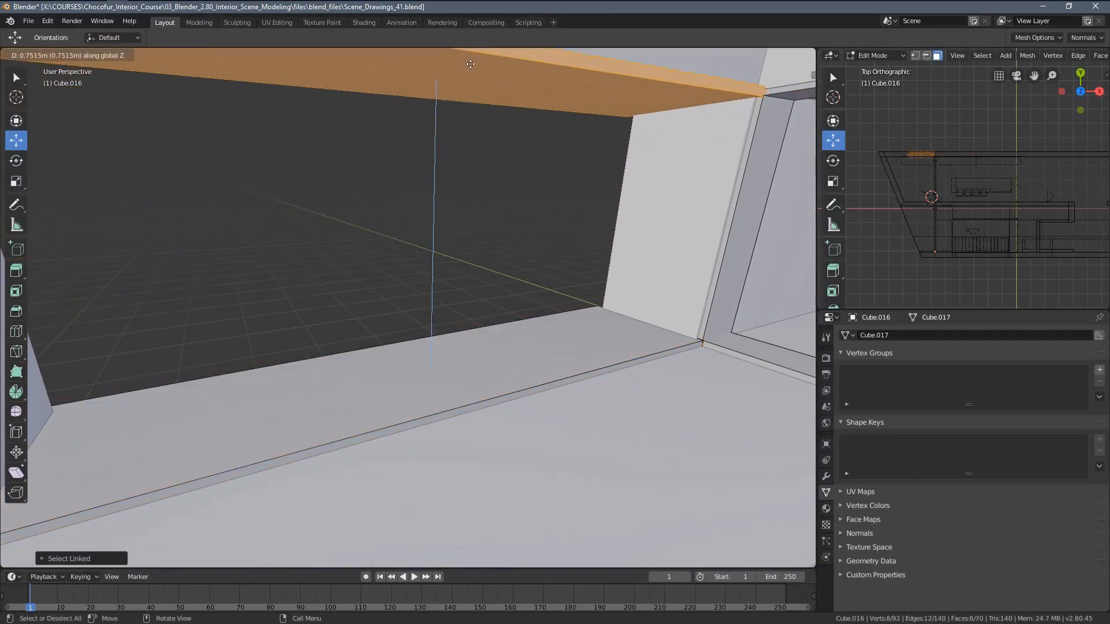
left_click(523, 69)
Duplicate the upper rail down into the window opening and rotate the copy 90° about Y into a vertical piece.
scroll(567, 123, "down", 4)
middle_click_drag(568, 168, 517, 157)
scroll(516, 157, "up", 2)
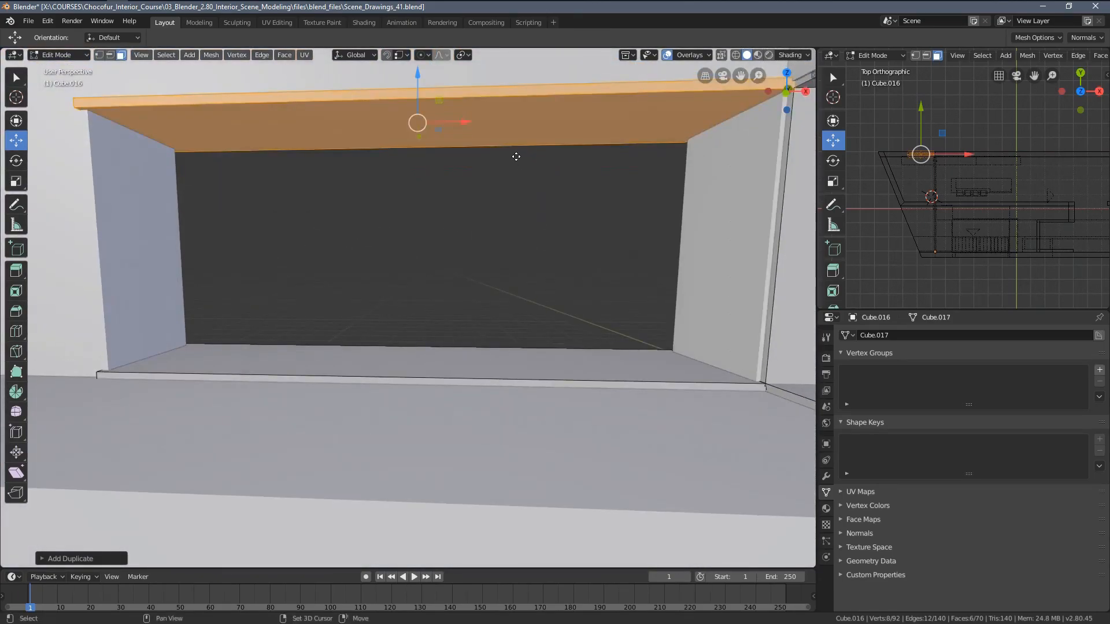
key("shift+d")
key("z")
left_click(518, 266)
type("ry90")
key("Return")
key("s")
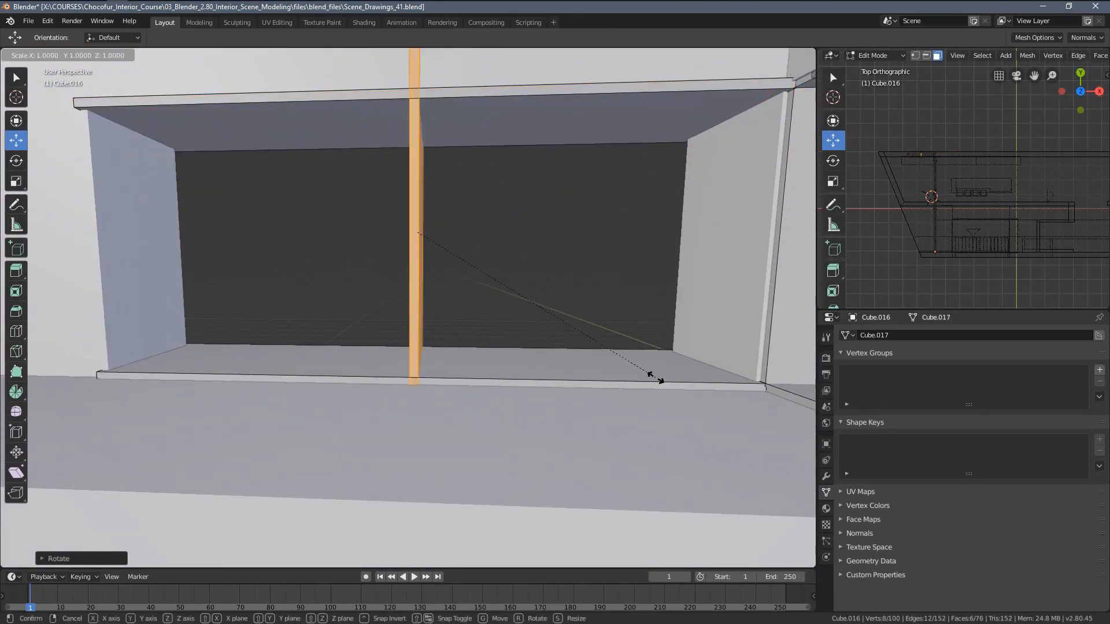
left_click(520, 208)
Move the vertical piece along X to the window's far side and scale it along Z to fit between the rails.
middle_click_drag(521, 208, 481, 226)
key("g")
key("x")
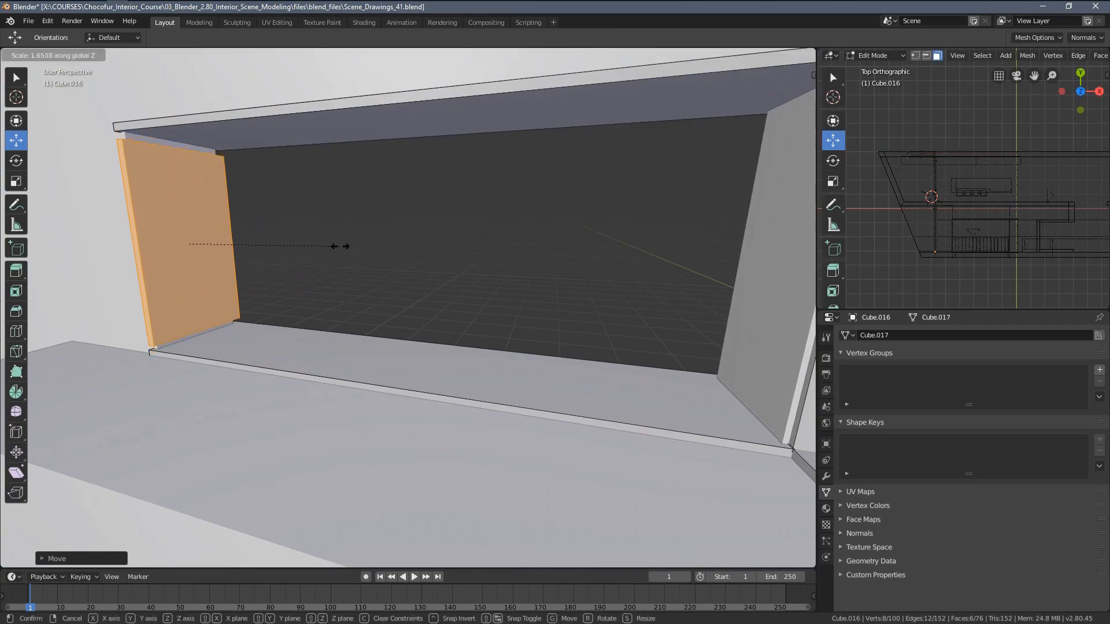
left_click(197, 202)
key("g")
left_click(281, 233)
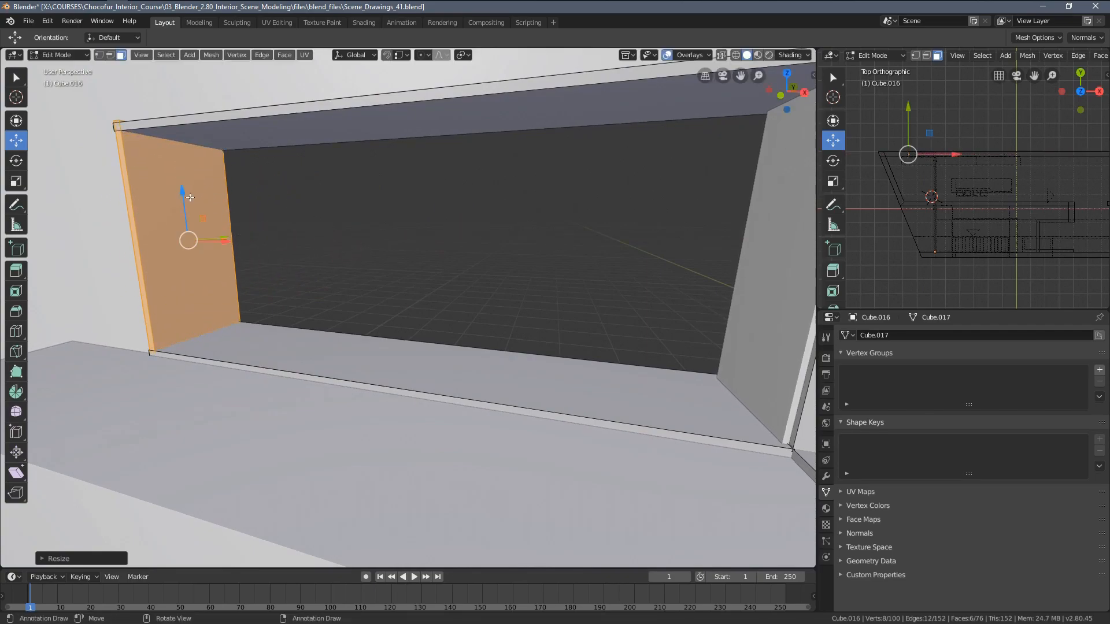
Duplicate the vertical piece about 1.81 m along X to the window side beside the facade frame.
middle_click_drag(318, 221, 364, 228)
key("g")
key("x")
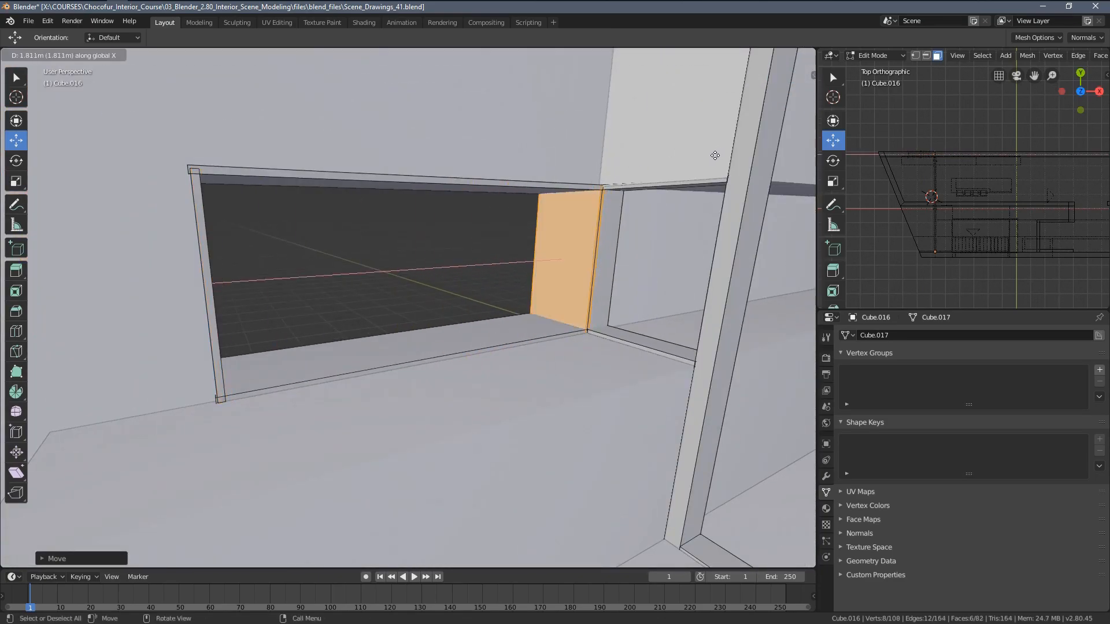
left_click(715, 160)
Leave Edit Mode, compare the frames with the reference photo through the camera in wireframe, and save the scene as Scene_Drawings_42.blend.
key("Tab")
key("KP_0")
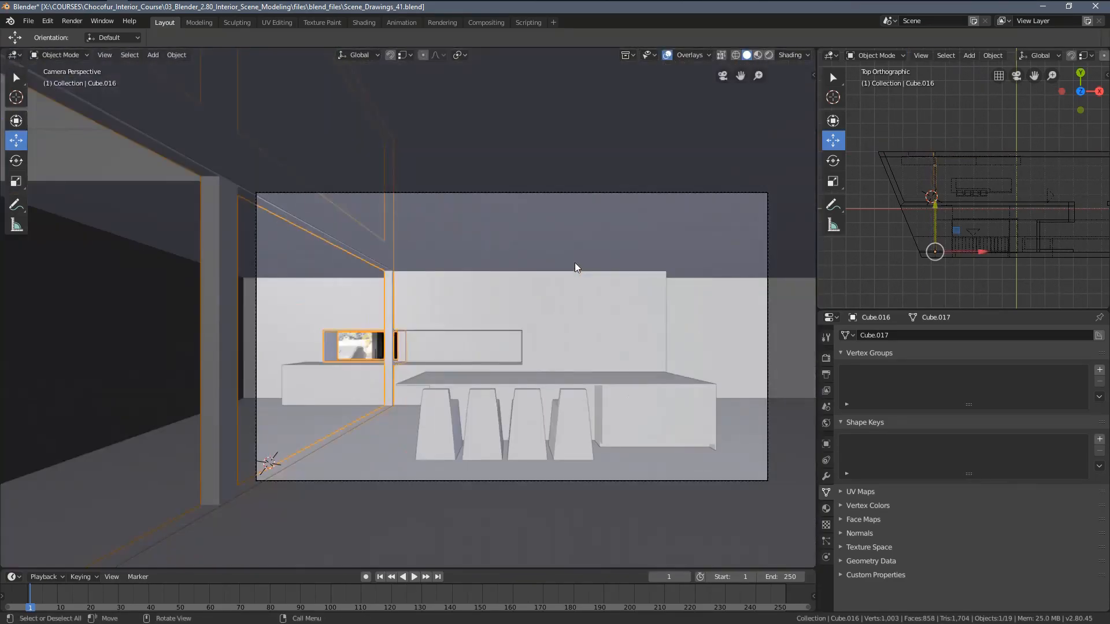
scroll(574, 262, "up", 5)
key("a")
key("a")
scroll(473, 334, "down", 2)
middle_click_drag(506, 393, 400, 318, "shift")
key("z")
left_click(348, 323)
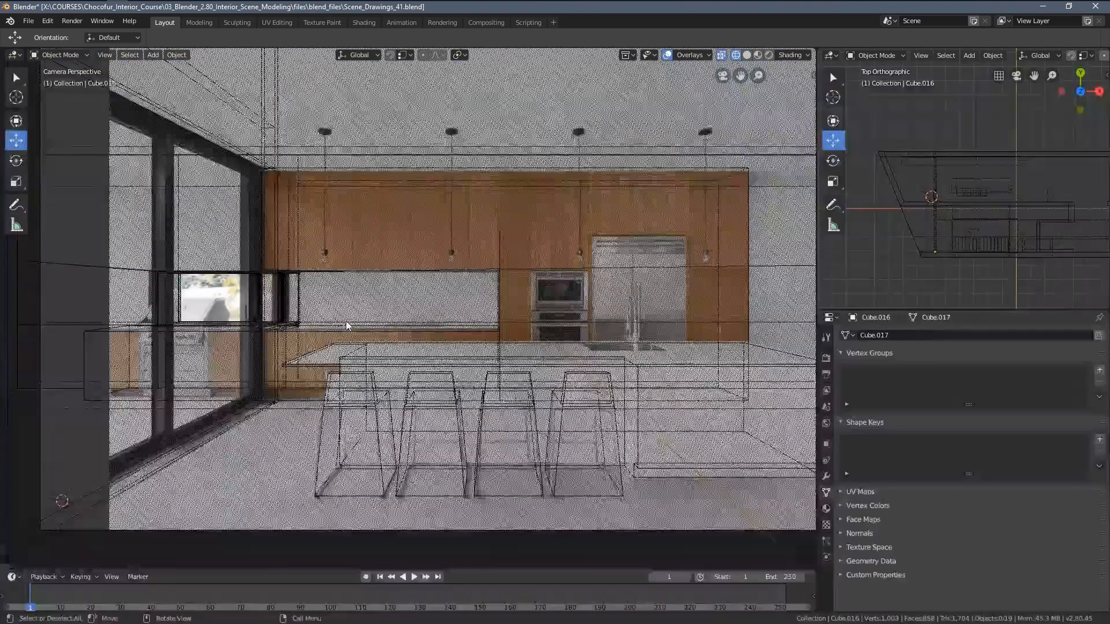
scroll(407, 333, "down", 2)
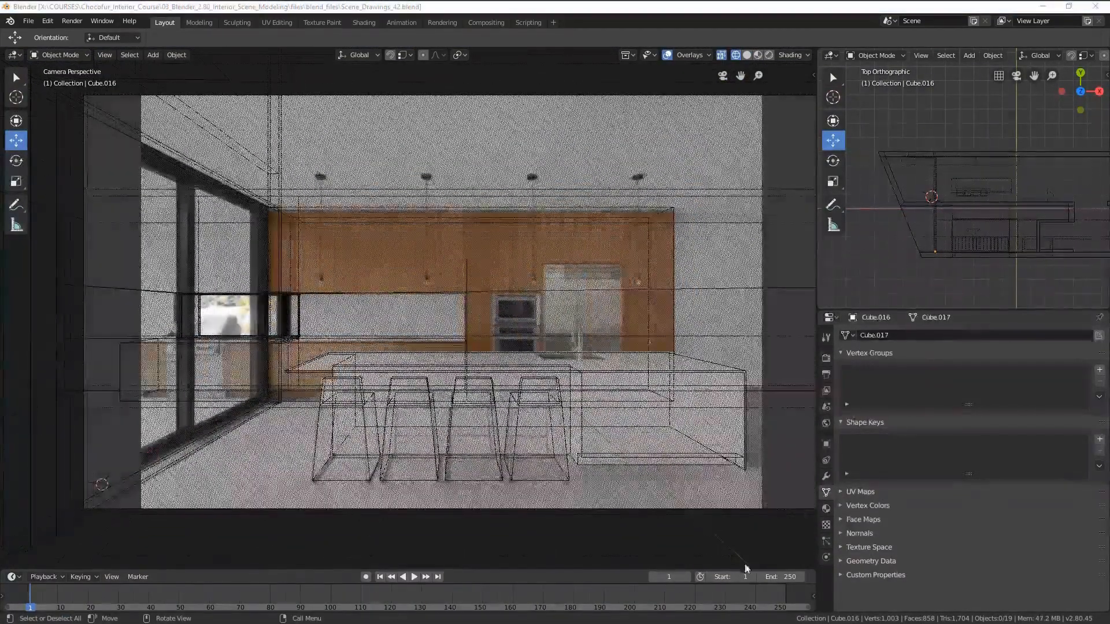
left_click(889, 608)
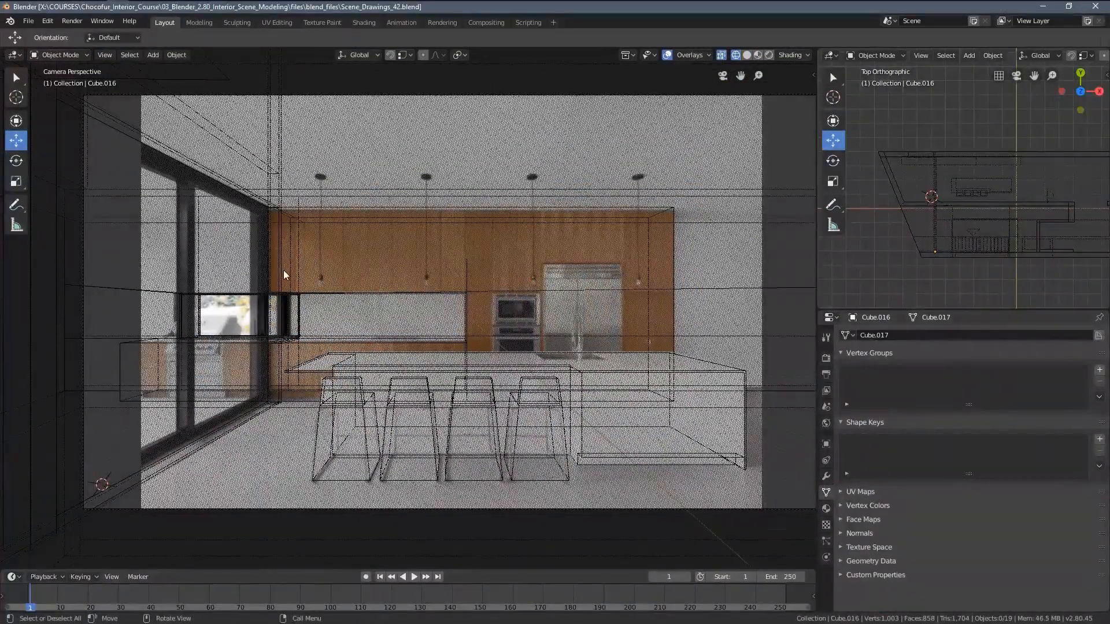
left_click(341, 273)
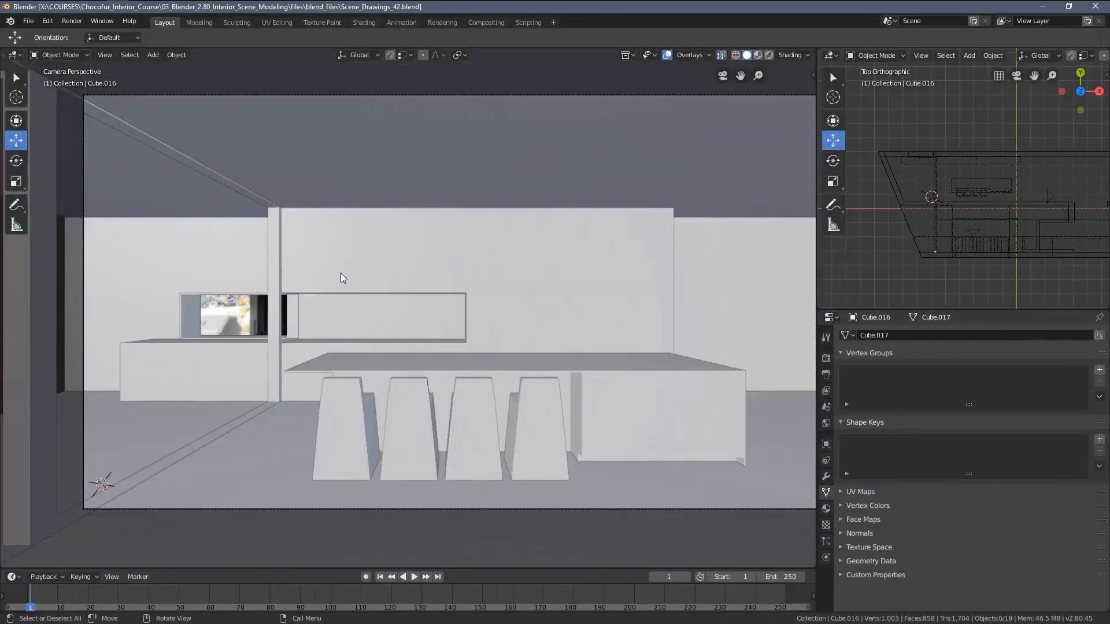
Assign a new material named Black to the window frame object and darken its base color to a value of about 0.2.
left_click(275, 319)
left_click(826, 508)
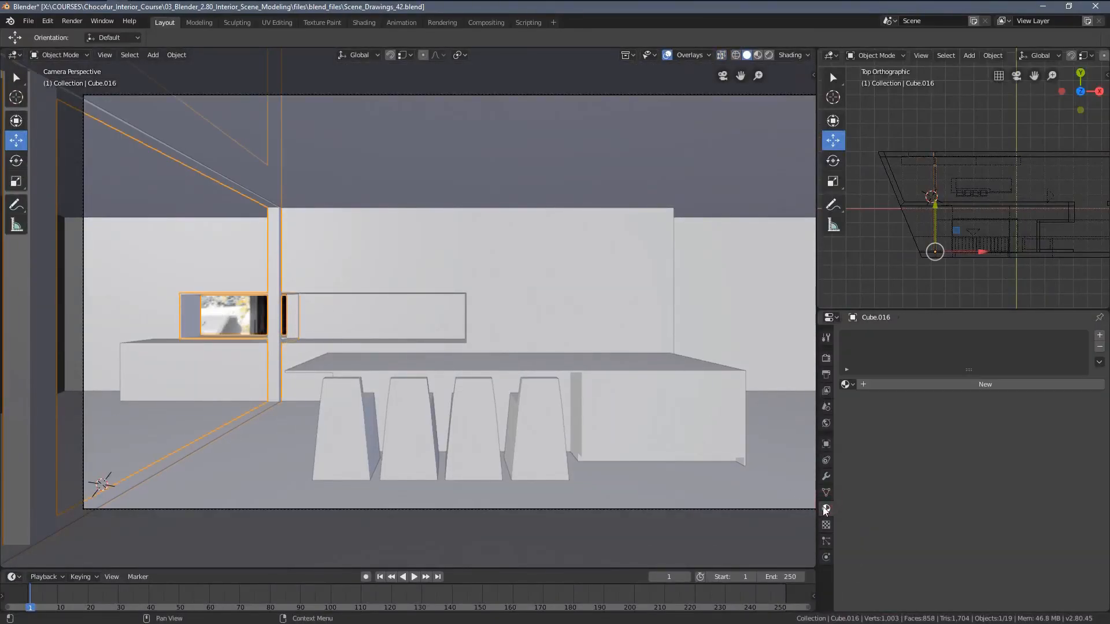
left_click(903, 386)
left_click(894, 386)
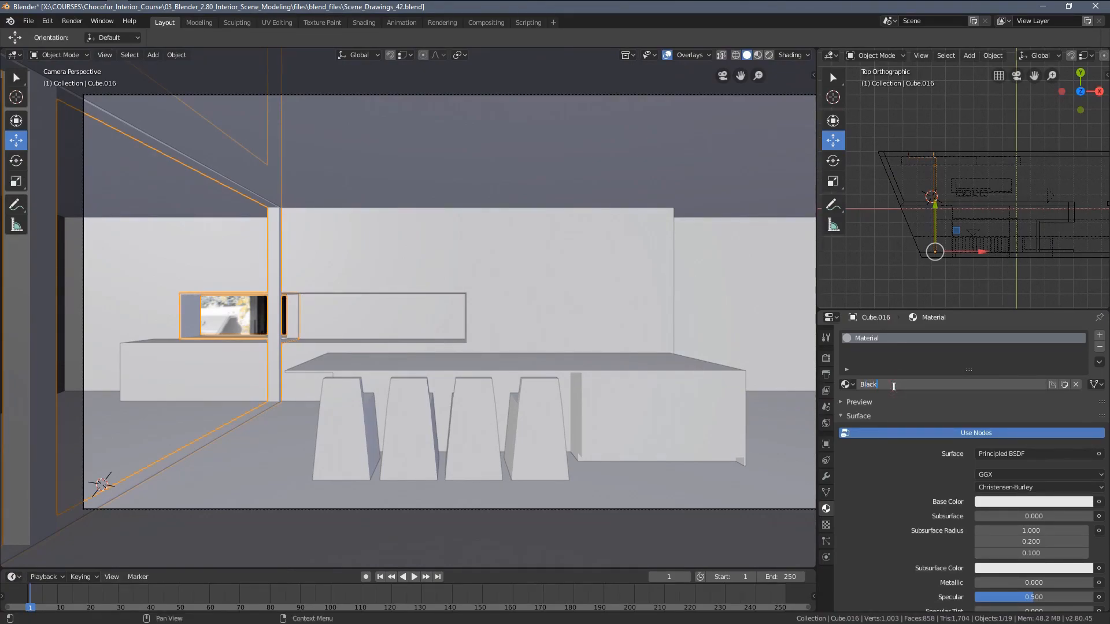
left_click(1047, 502)
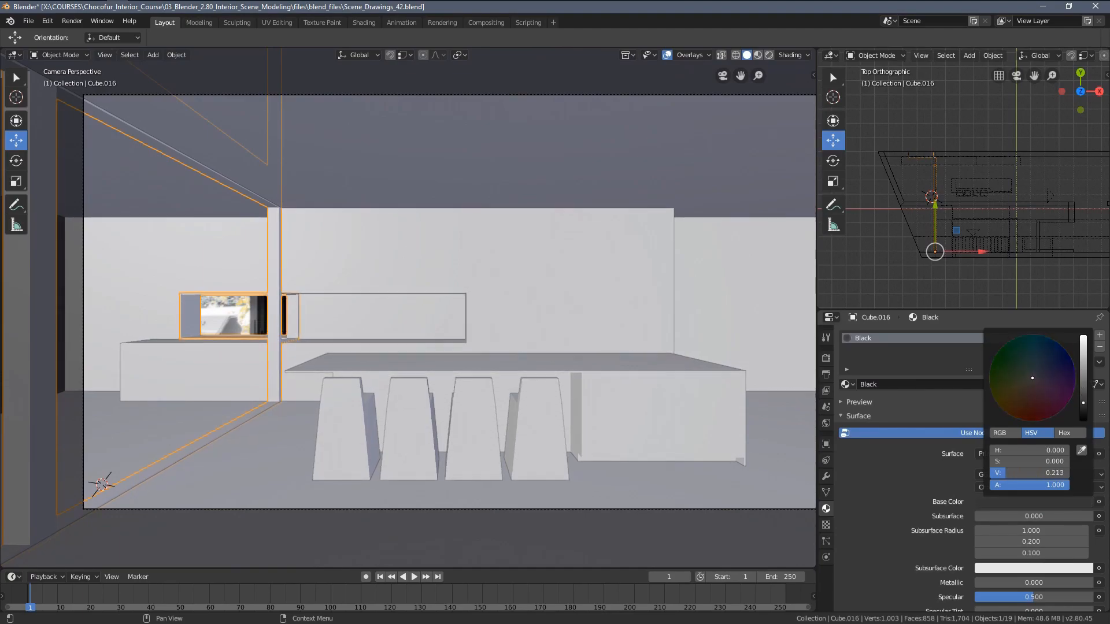
Darken the Black material's viewport display color to a value of about 0.21.
left_click(843, 418)
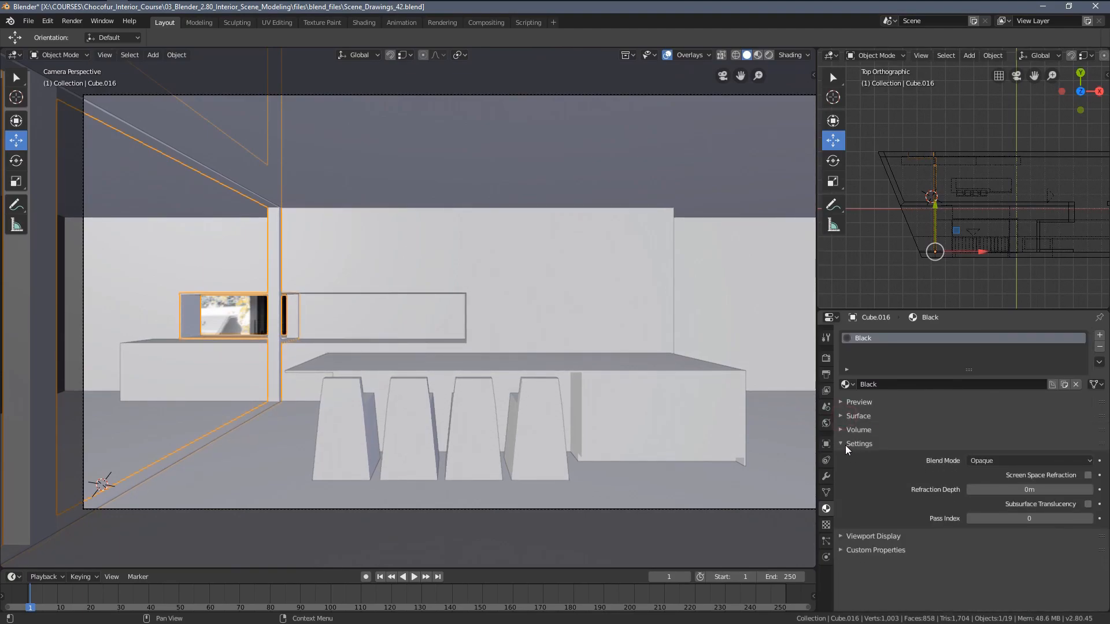
left_click(845, 444)
left_click(844, 459)
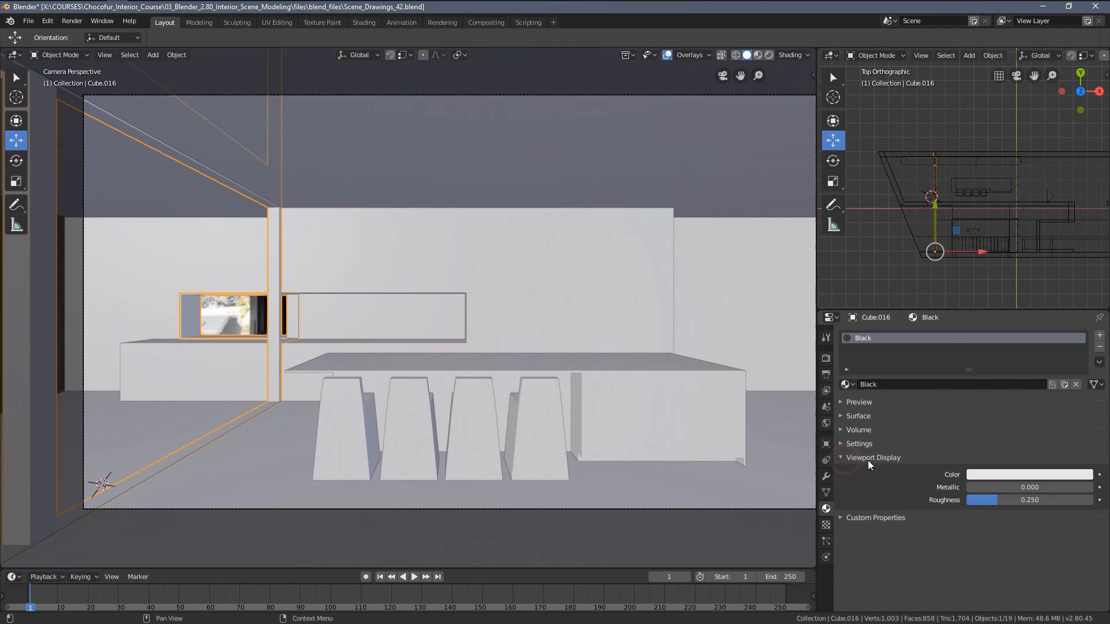
left_click(985, 474)
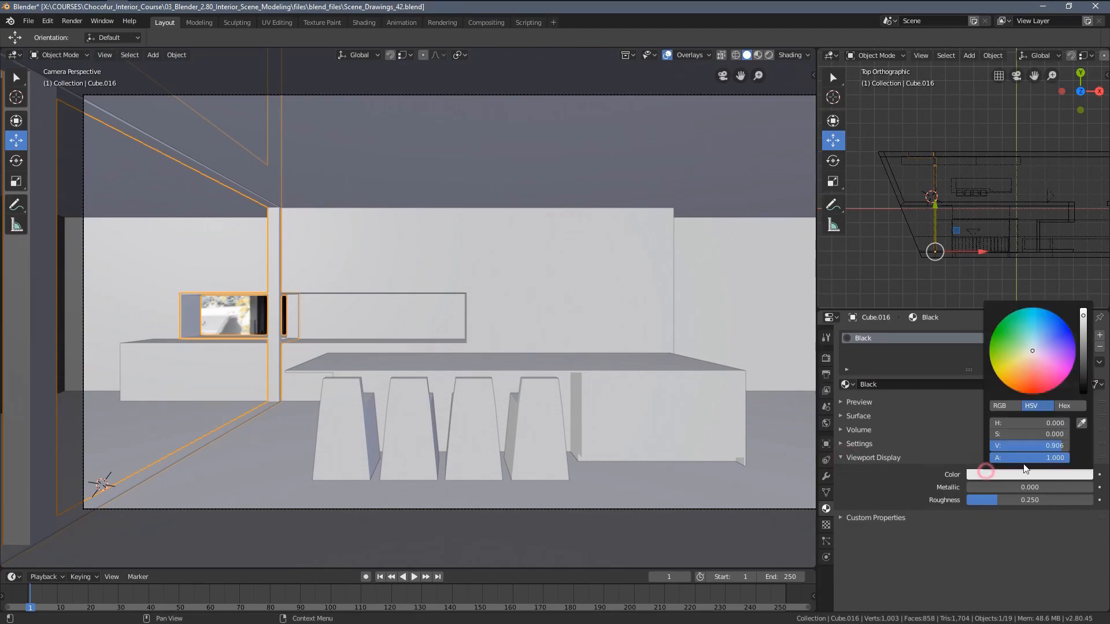
left_click(1084, 368)
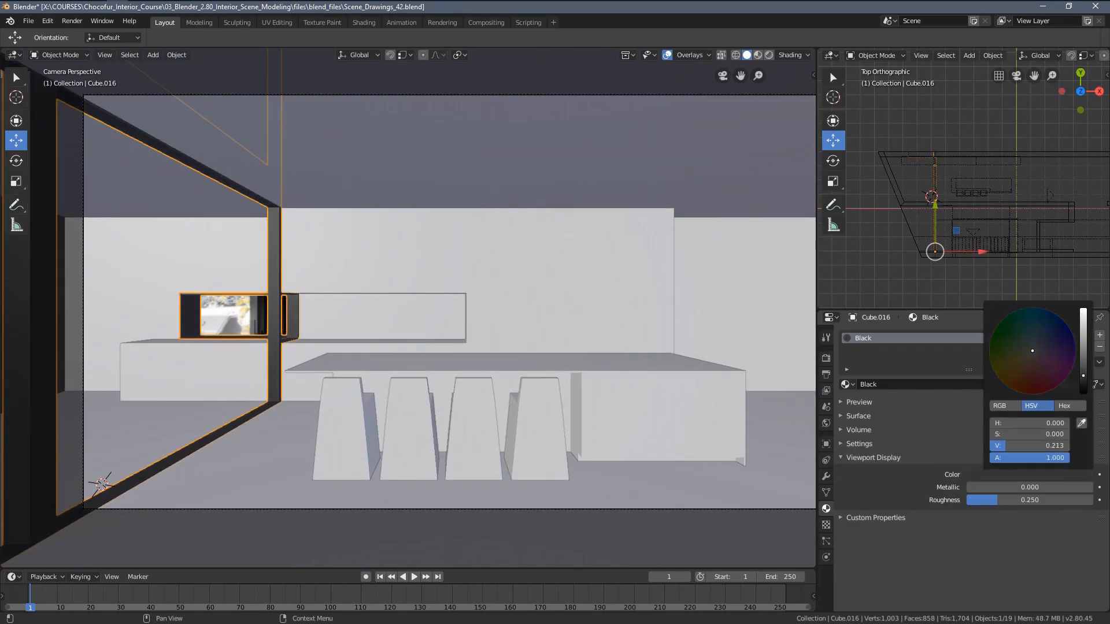
left_click(844, 458)
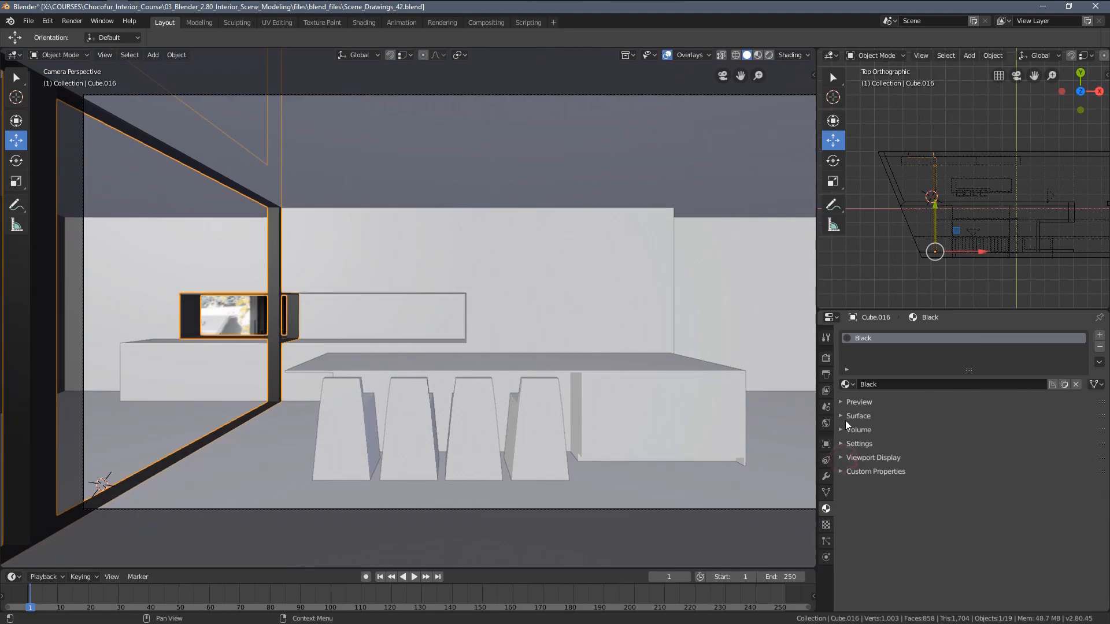
Check the base color in the Black material's surface settings.
left_click(846, 416)
scroll(1028, 531, "down", 3)
scroll(990, 486, "up", 2)
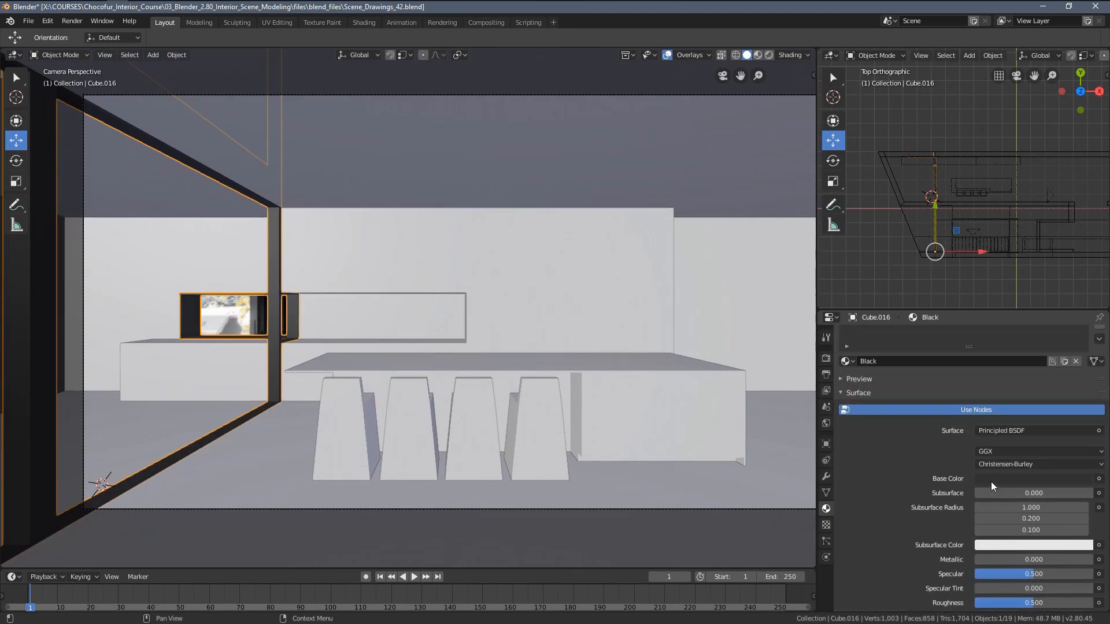
left_click(994, 478)
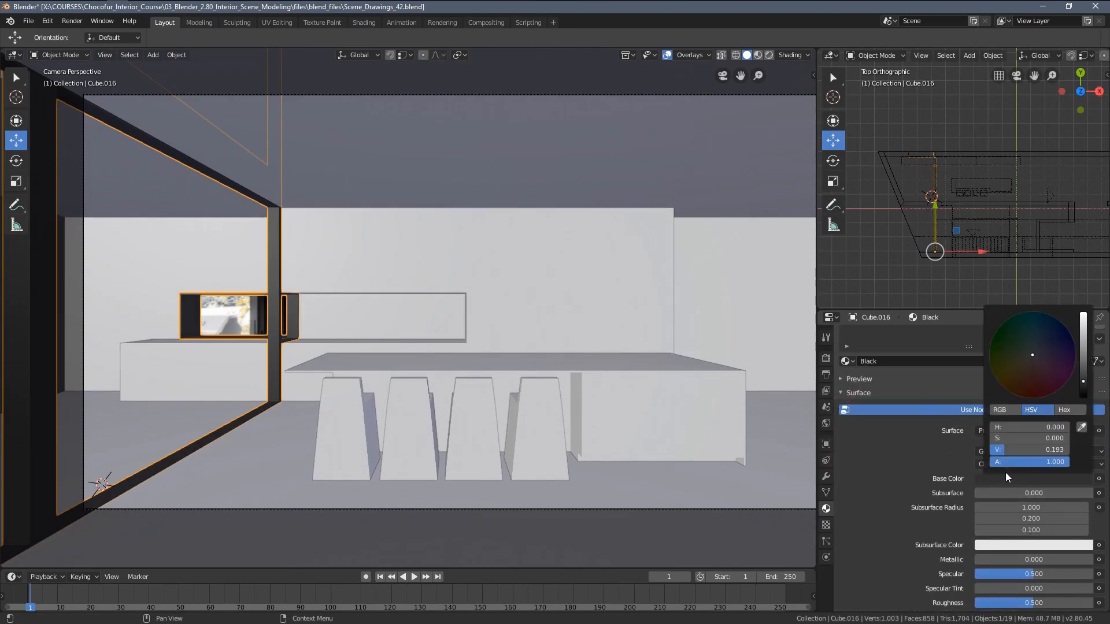
left_click(845, 396)
Deselect everything and examine the black window frames from the upper floor, the kitchen and outside the facade.
middle_click_drag(612, 363, 746, 84)
key("a")
key("a")
scroll(560, 224, "up", 6)
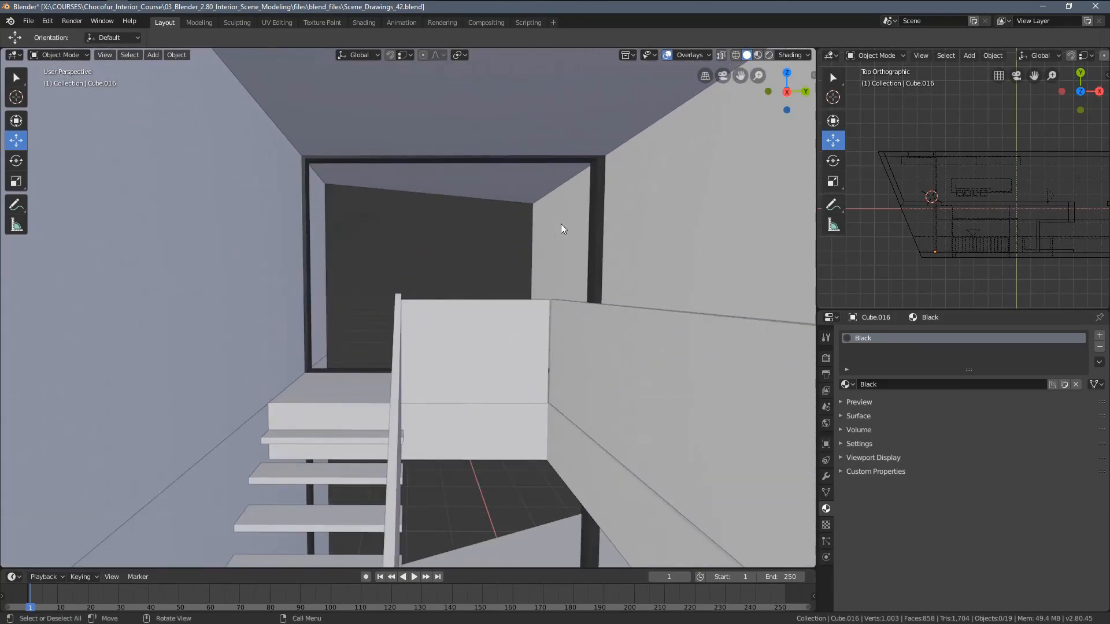
middle_click_drag(527, 284, 349, 382, "shift")
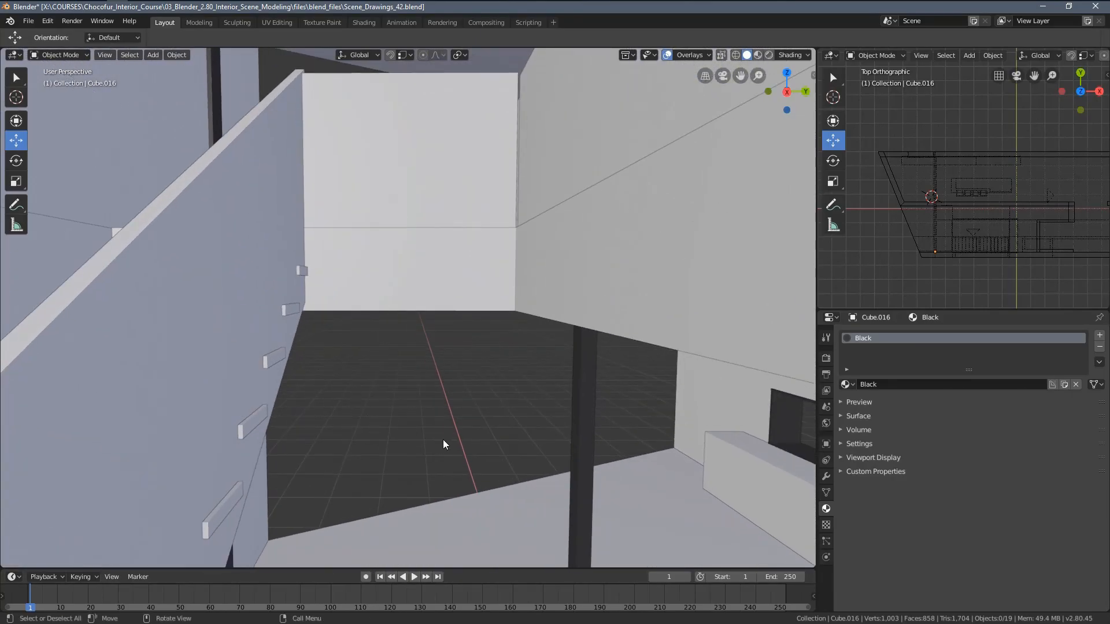
scroll(457, 468, "down", 4)
middle_click_drag(527, 456, 121, 159, "shift")
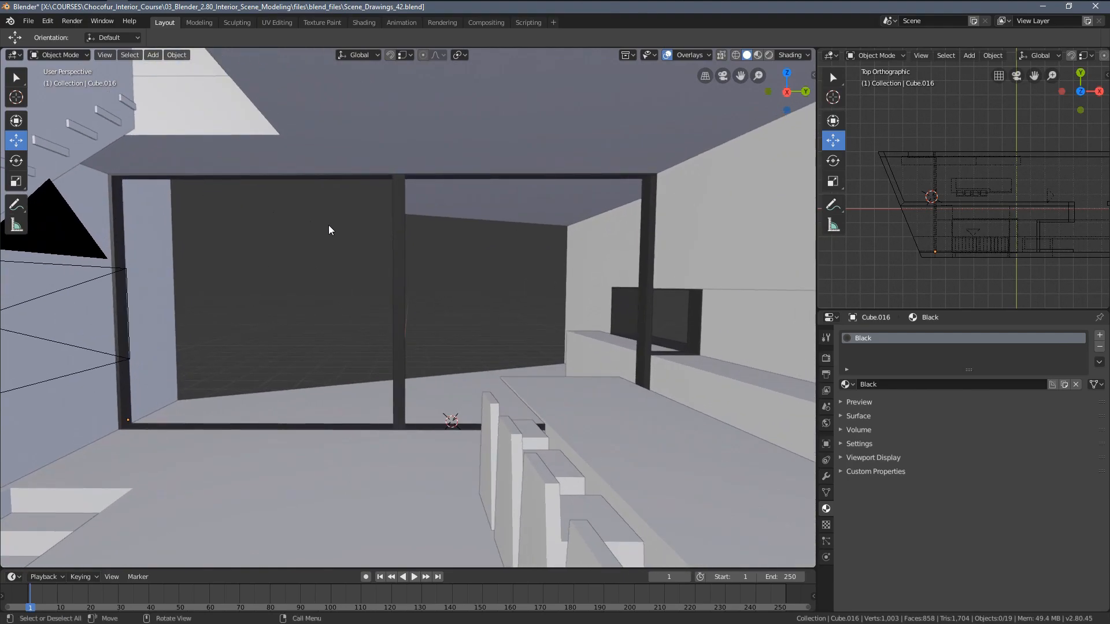
middle_click_drag(329, 225, 449, 246)
scroll(449, 246, "down", 4)
middle_click_drag(289, 300, 457, 269)
scroll(384, 283, "down", 5)
scroll(418, 230, "up", 4)
scroll(380, 296, "up", 4)
middle_click_drag(380, 296, 292, 281)
scroll(421, 300, "down", 4)
middle_click_drag(556, 204, 529, 216)
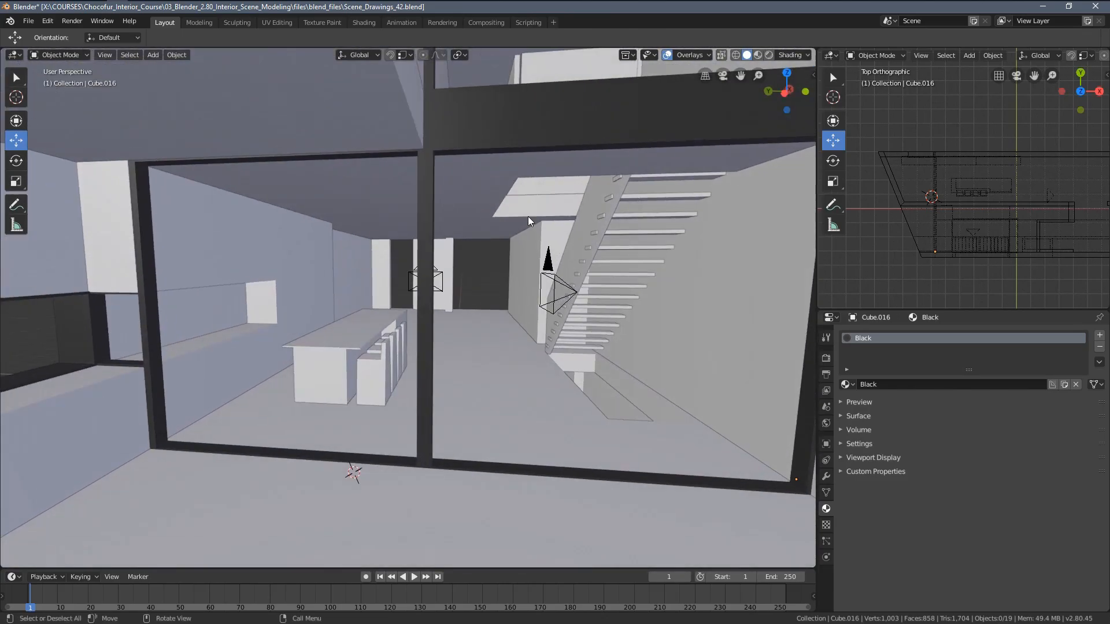
middle_click_drag(515, 141, 535, 218, "shift")
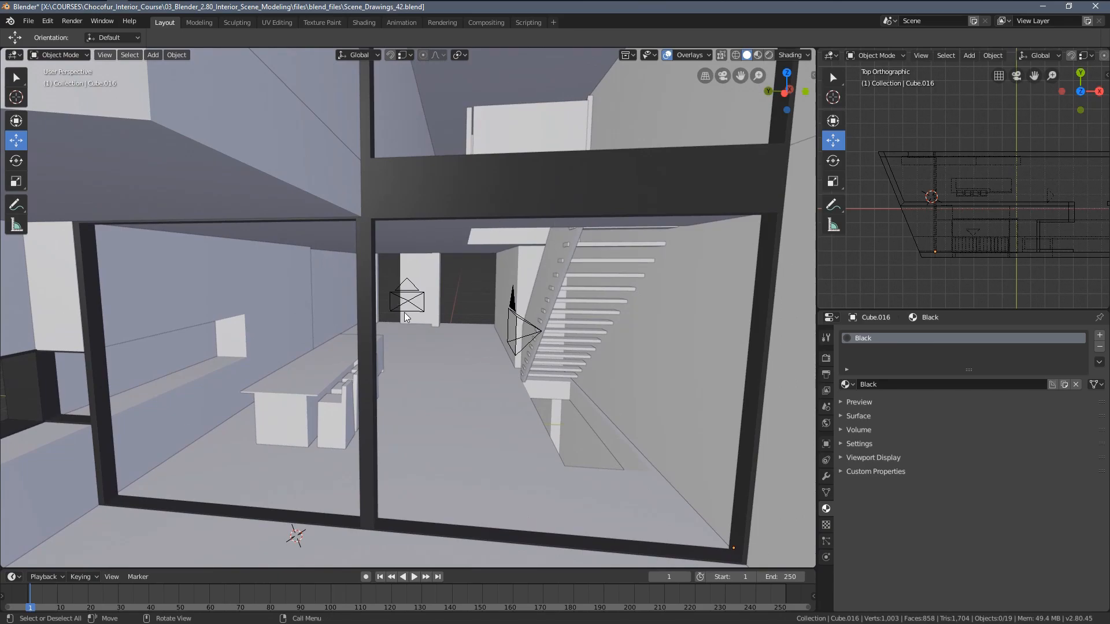
scroll(411, 314, "up", 3)
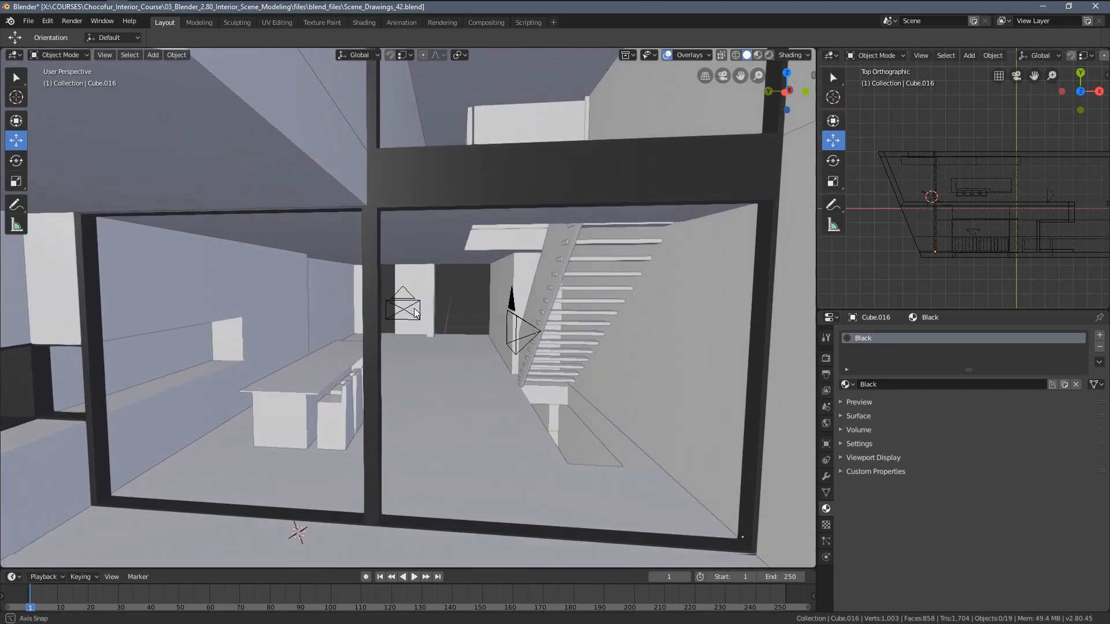
middle_click_drag(486, 296, 397, 311)
scroll(473, 293, "up", 2)
scroll(416, 312, "down", 2)
middle_click_drag(472, 314, 347, 261)
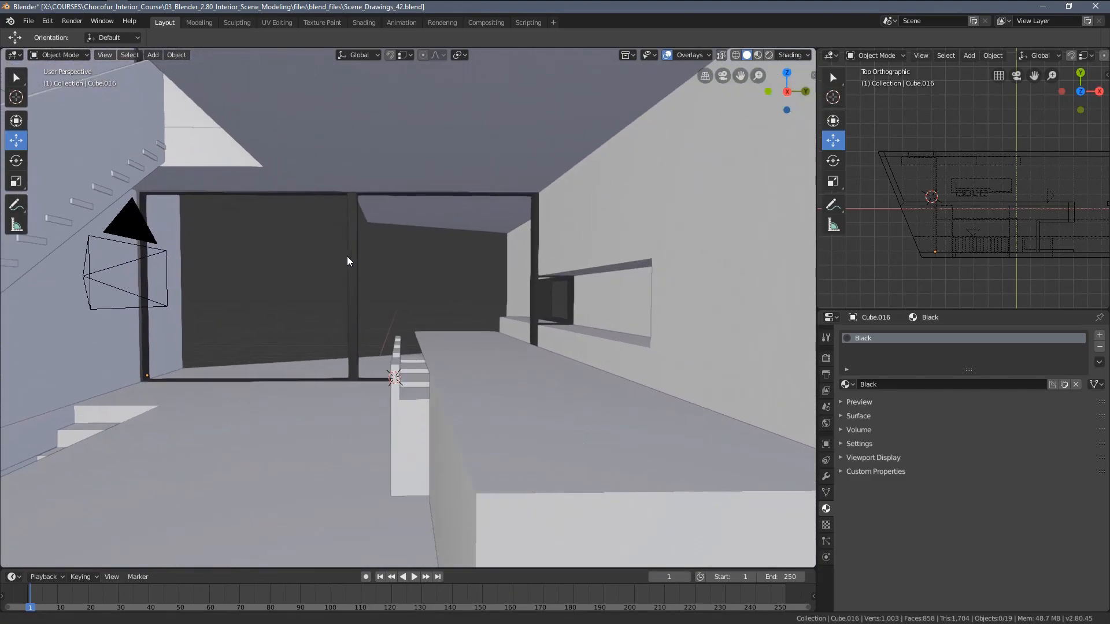
middle_click_drag(231, 257, 327, 302)
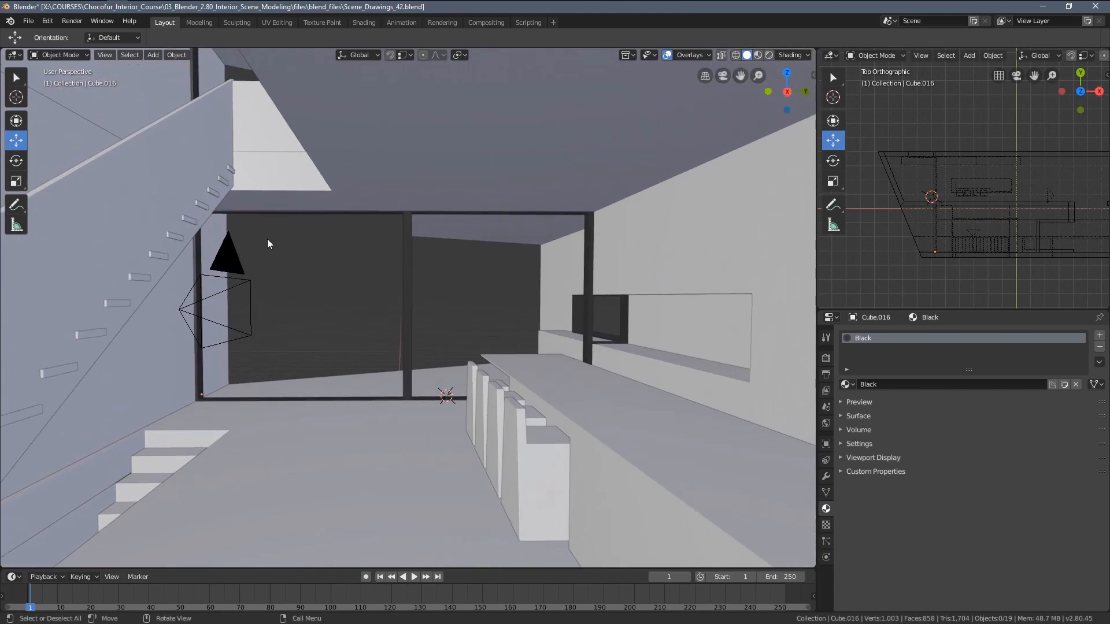
middle_click_drag(270, 197, 363, 254)
scroll(474, 280, "up", 2)
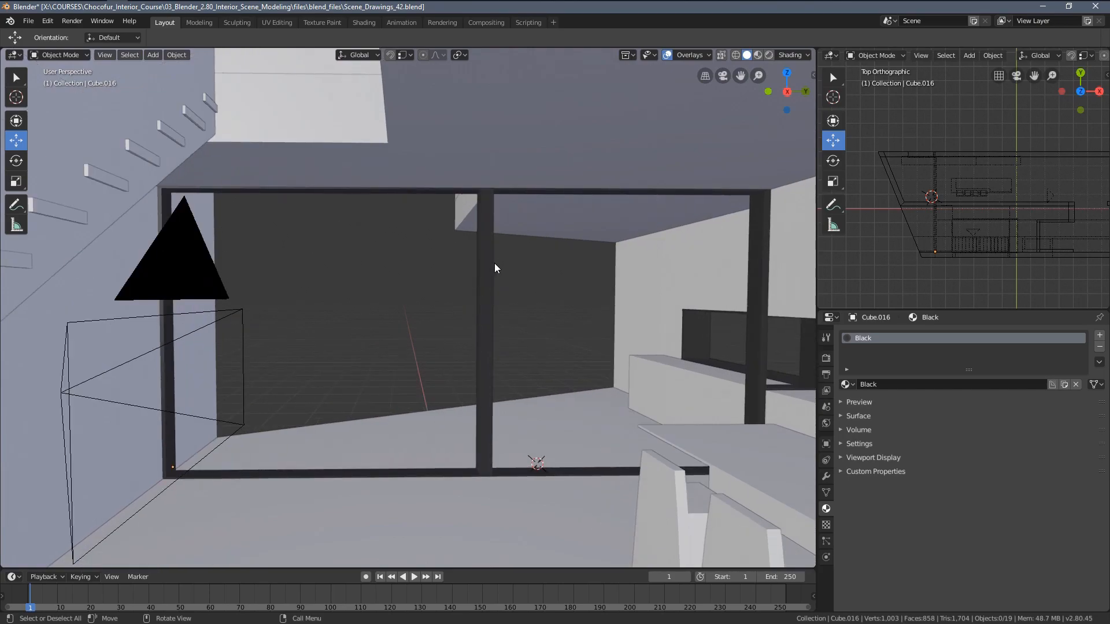
Select the black window frame and examine it from the staircase, from the kitchen side and through the scene camera.
left_click(486, 255)
middle_click_drag(519, 267, 470, 265)
middle_click_drag(626, 267, 543, 235, "shift")
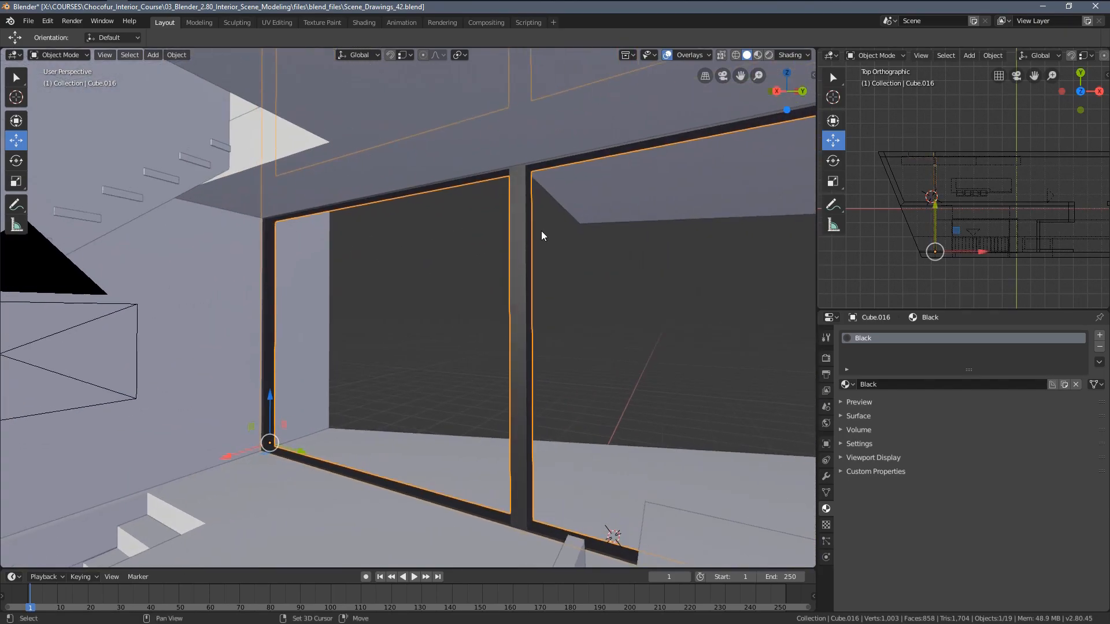
middle_click_drag(518, 272, 466, 289)
scroll(397, 282, "down", 3)
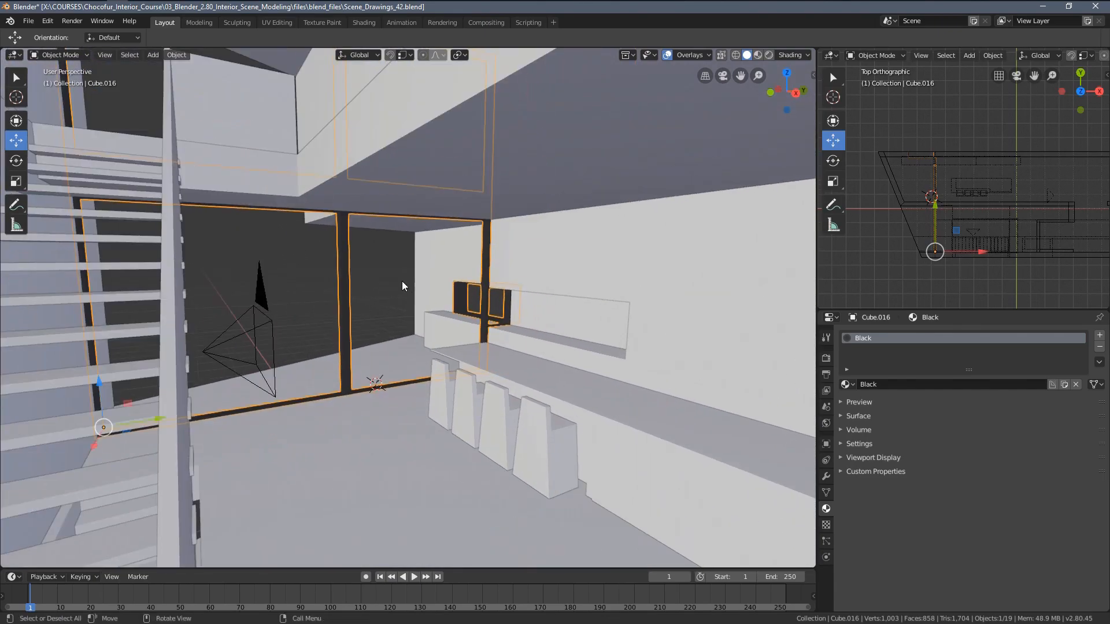
middle_click_drag(535, 320, 518, 324)
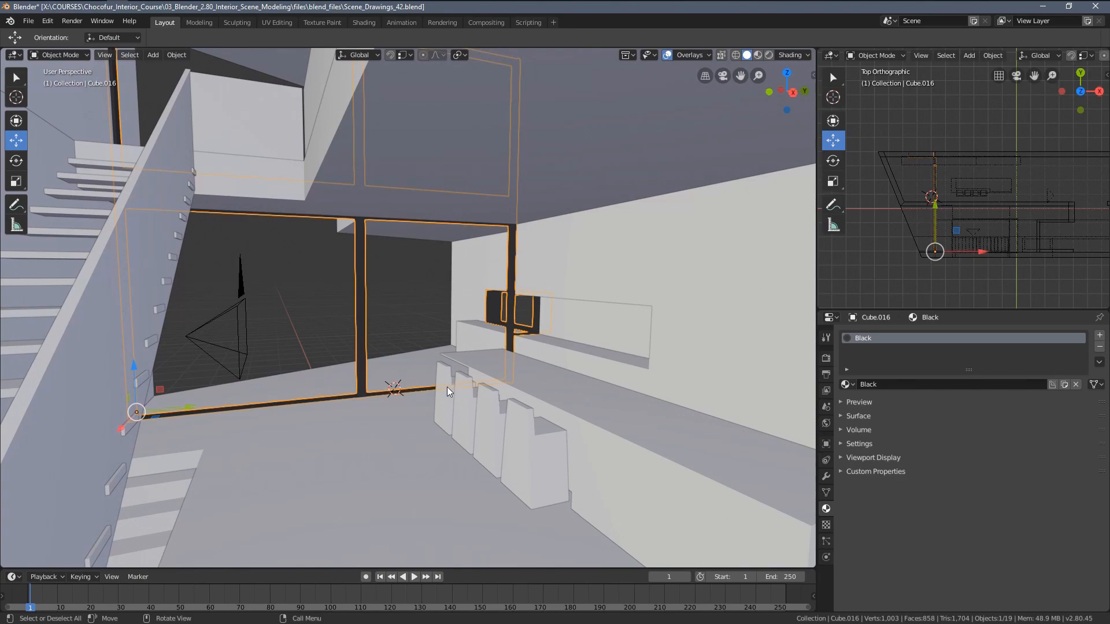
key("KP_0")
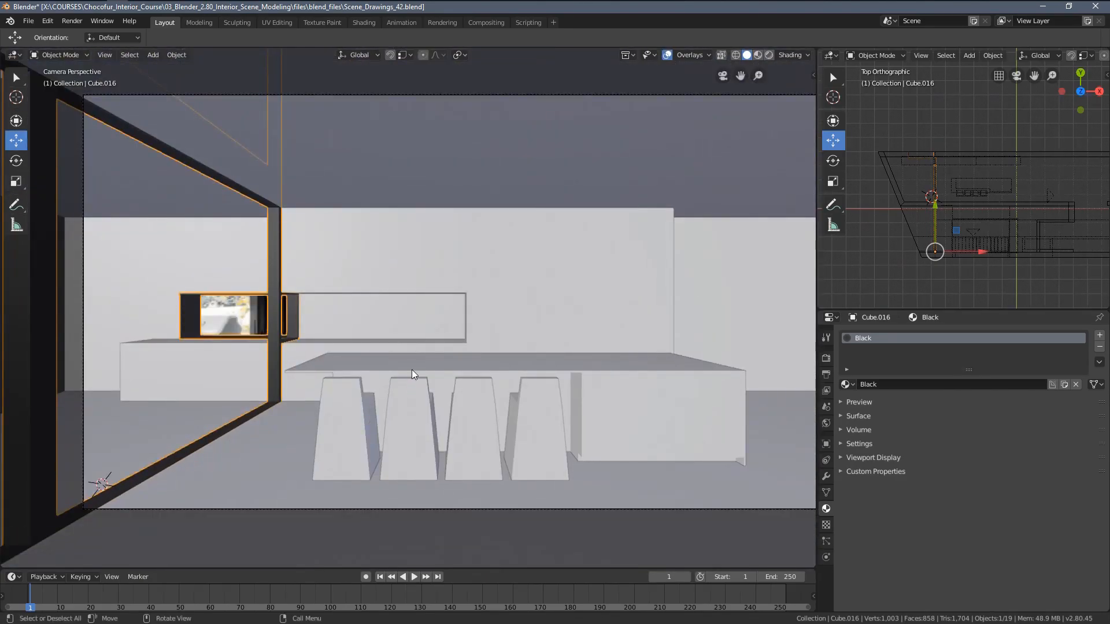
Leave the camera view and select the kitchen-facing camera beside the staircase.
middle_click_drag(500, 342, 304, 313)
scroll(289, 359, "down", 3)
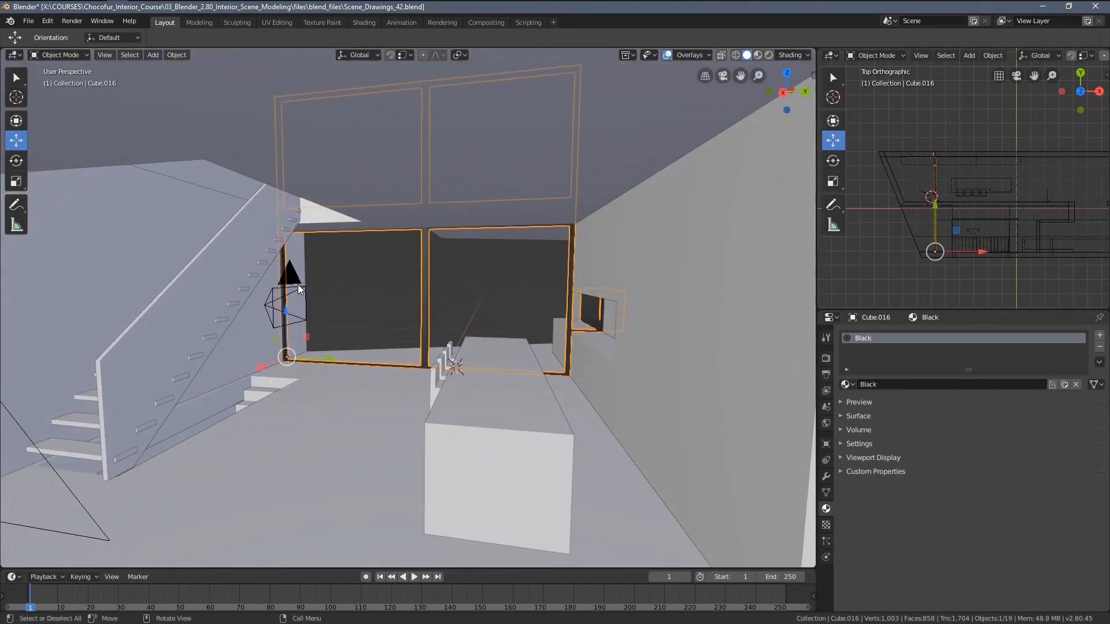
left_click(300, 289)
scroll(379, 329, "down", 3)
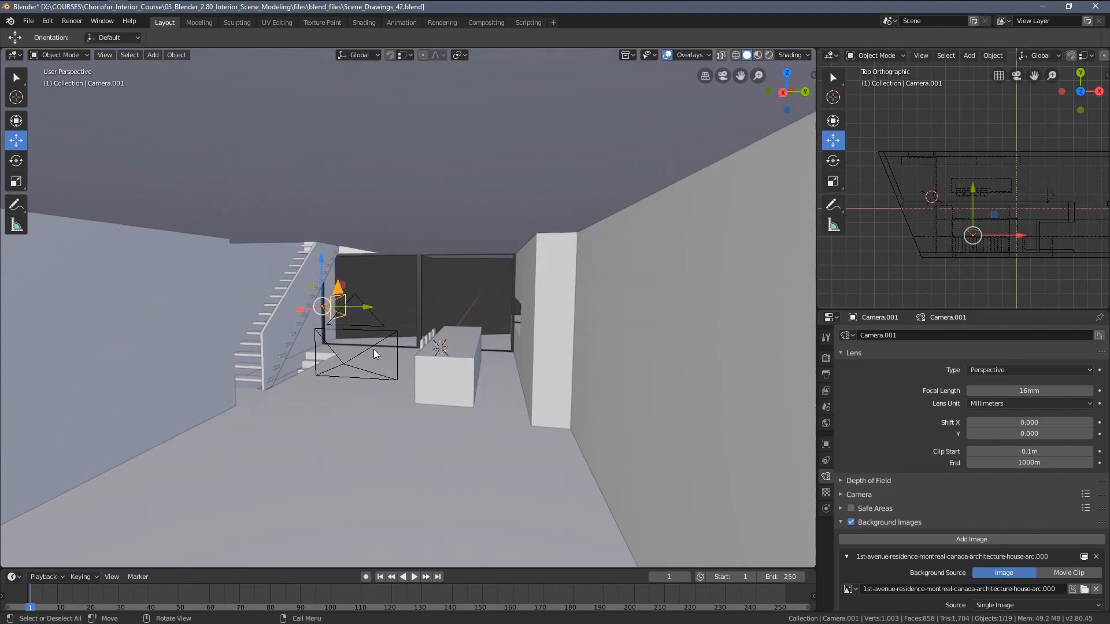
Look through the 16 mm camera in wireframe shading and compare the model with the reference photo's windows, stairs and kitchen wall.
left_click(358, 363)
key("KP_0")
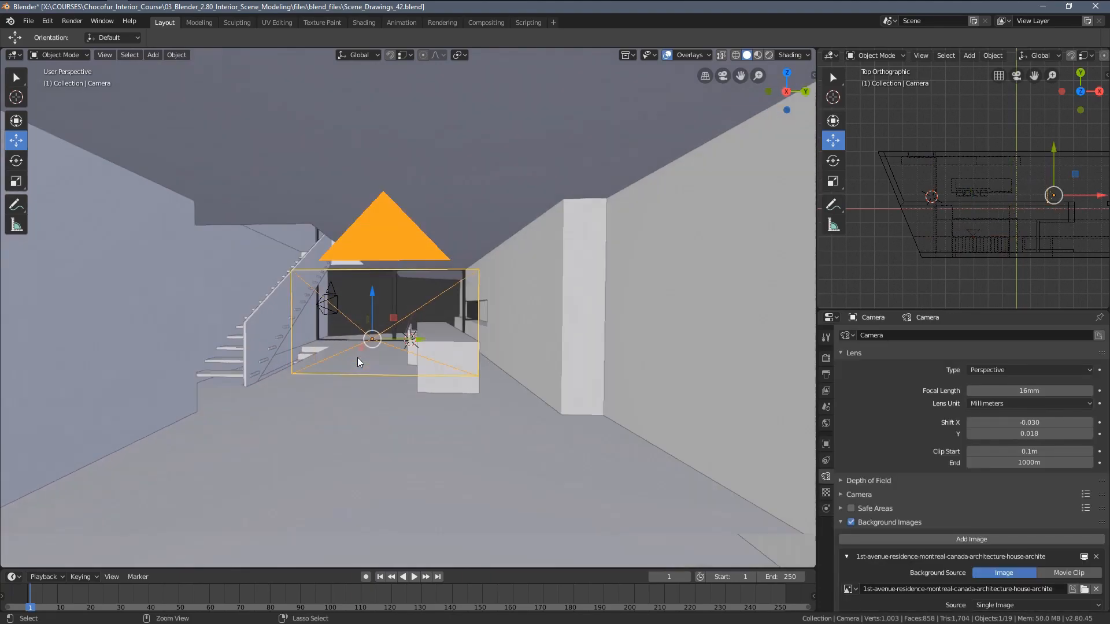
key("z")
left_click(342, 364)
scroll(438, 424, "up", 5)
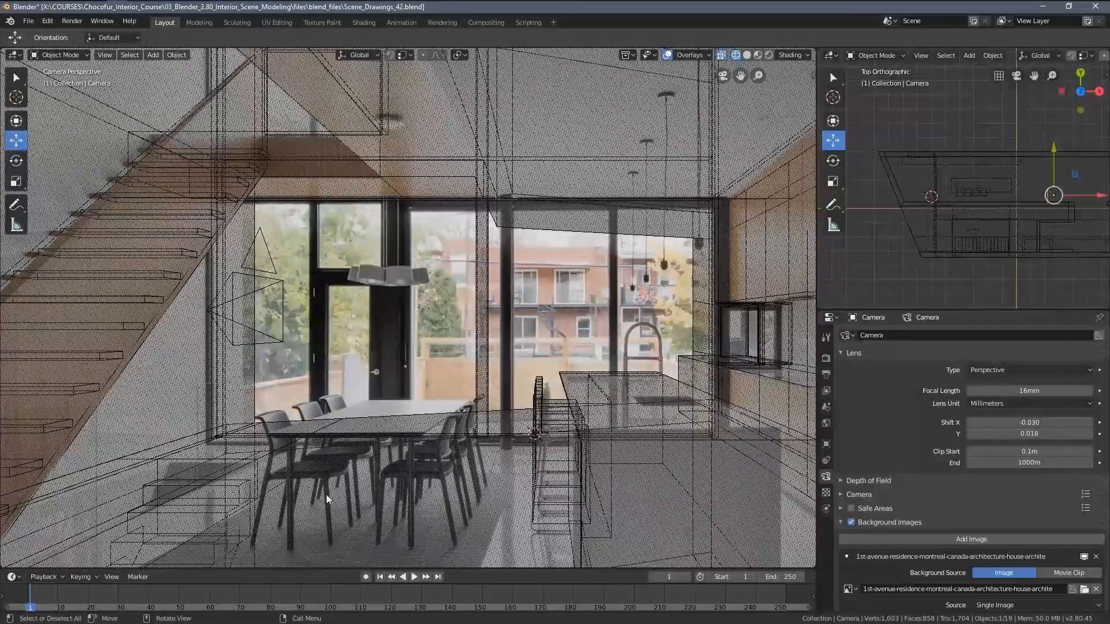
scroll(438, 425, "up", 3)
scroll(365, 335, "down", 3)
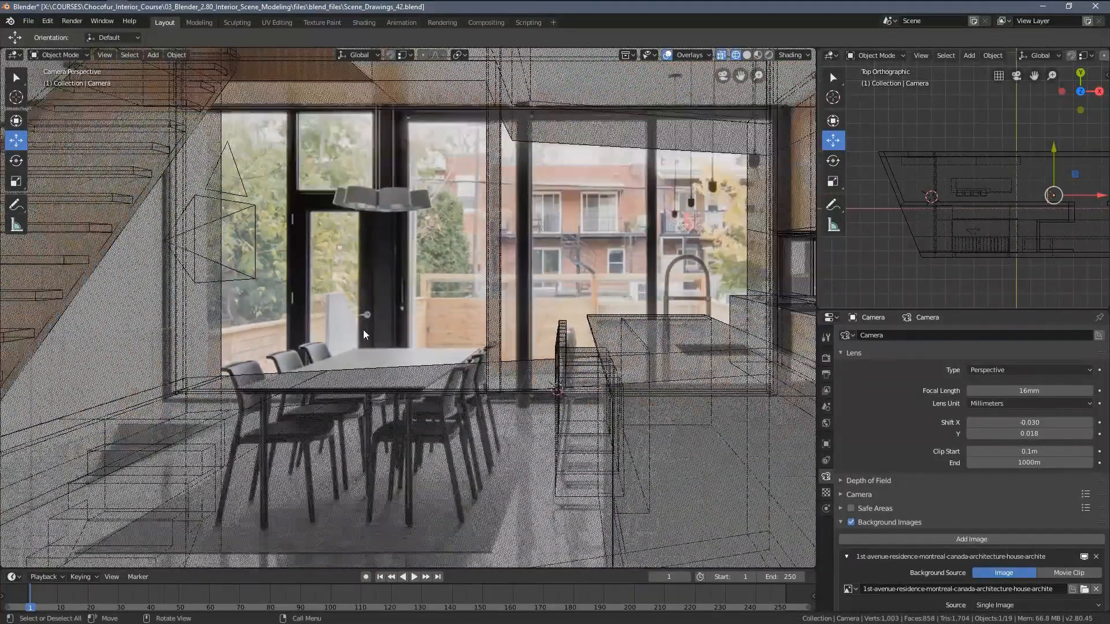
scroll(370, 354, "down", 6)
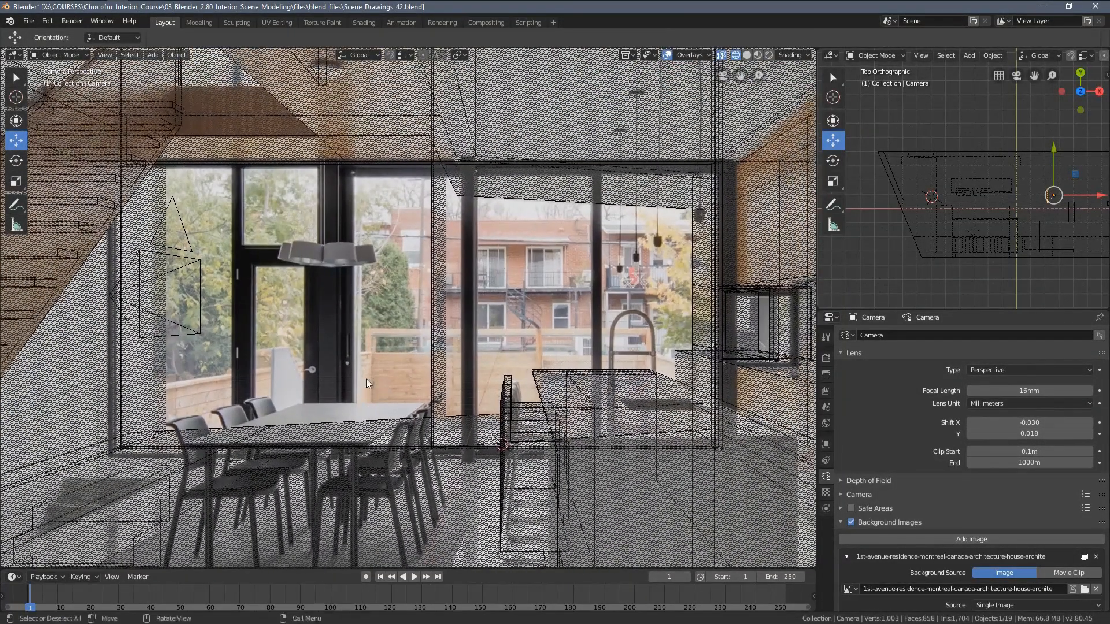
scroll(322, 198, "up", 5)
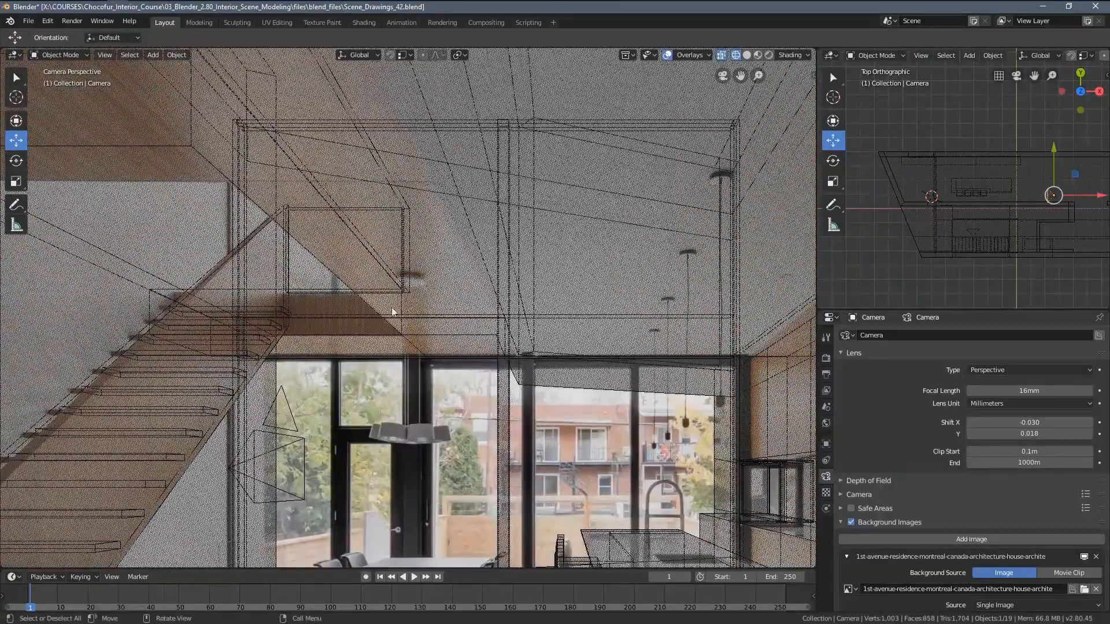
scroll(520, 335, "down", 4)
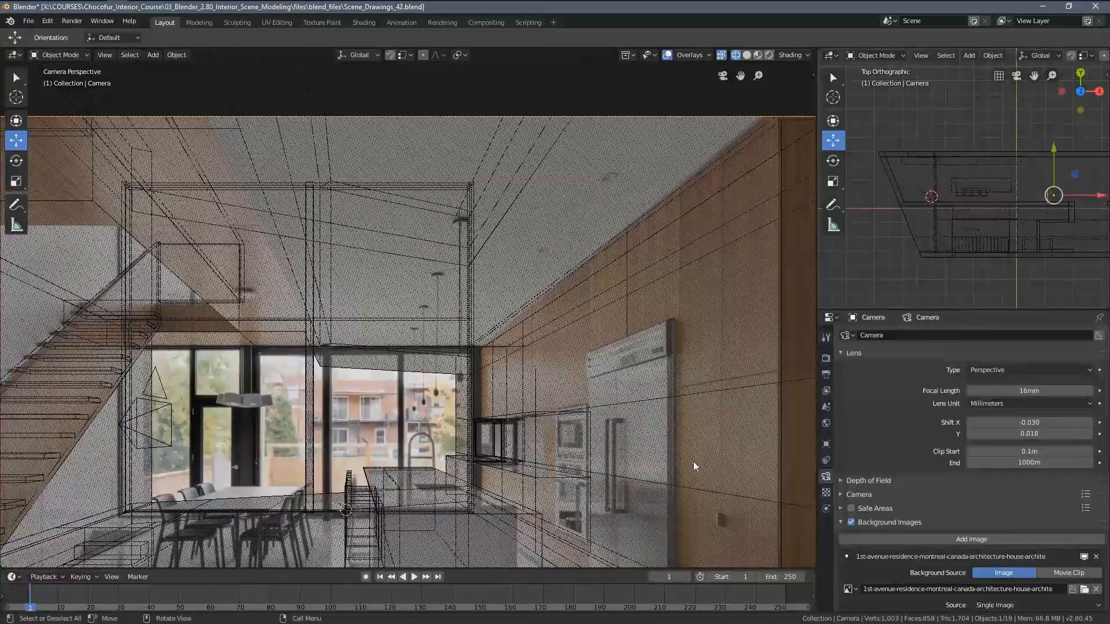
scroll(728, 441, "down", 4)
key("Home")
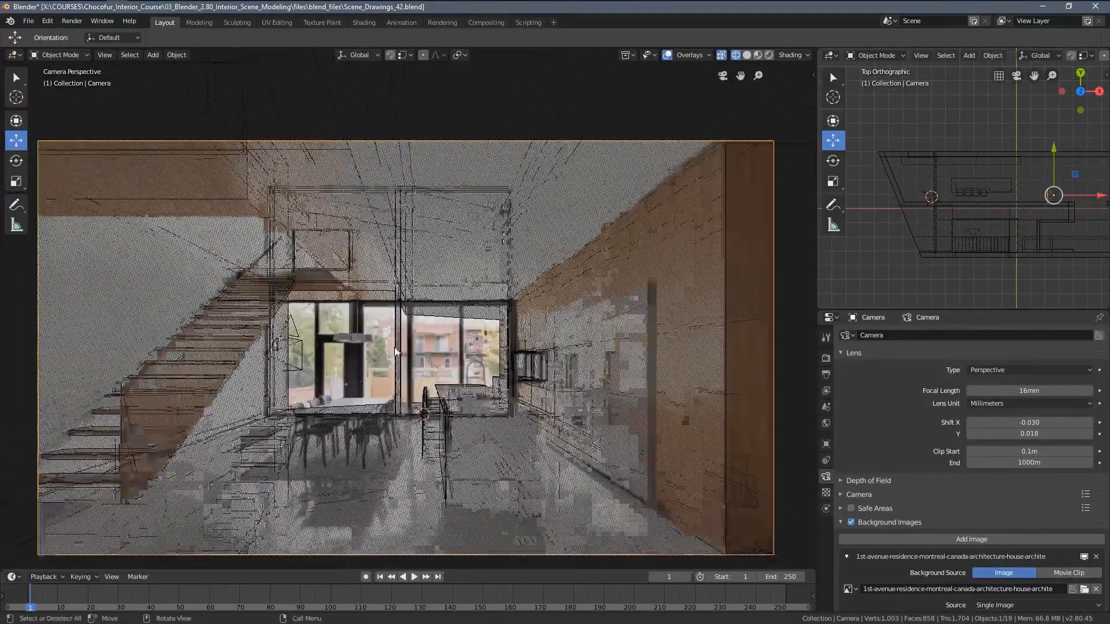
Show the camera view in solid shading and select the black window frame at the far end of the room.
key("z")
left_click(454, 353)
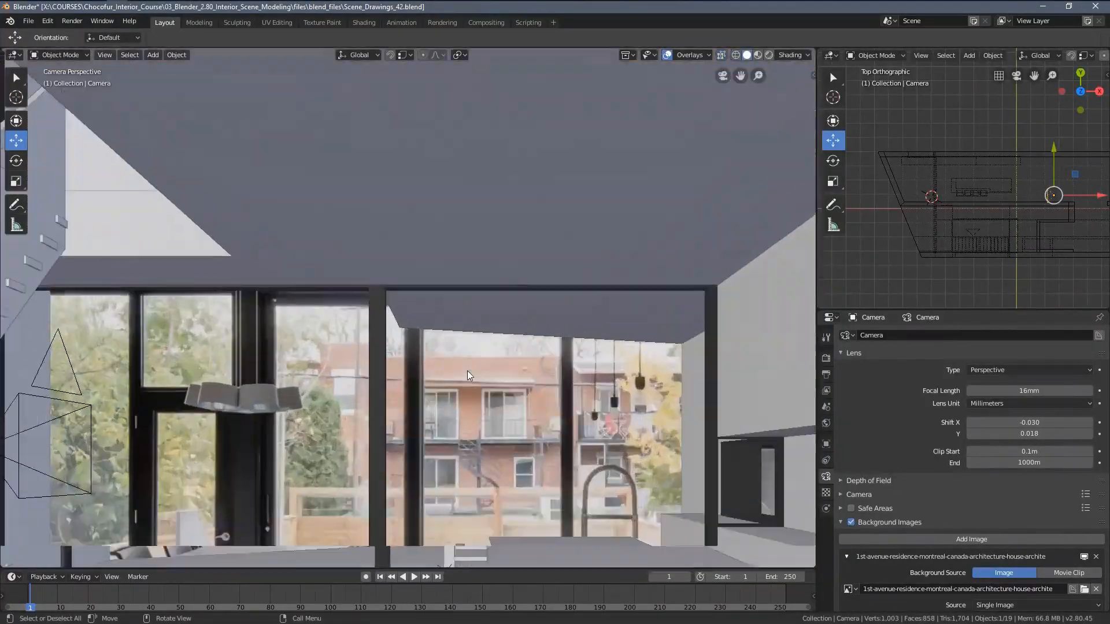
scroll(428, 309, "up", 3)
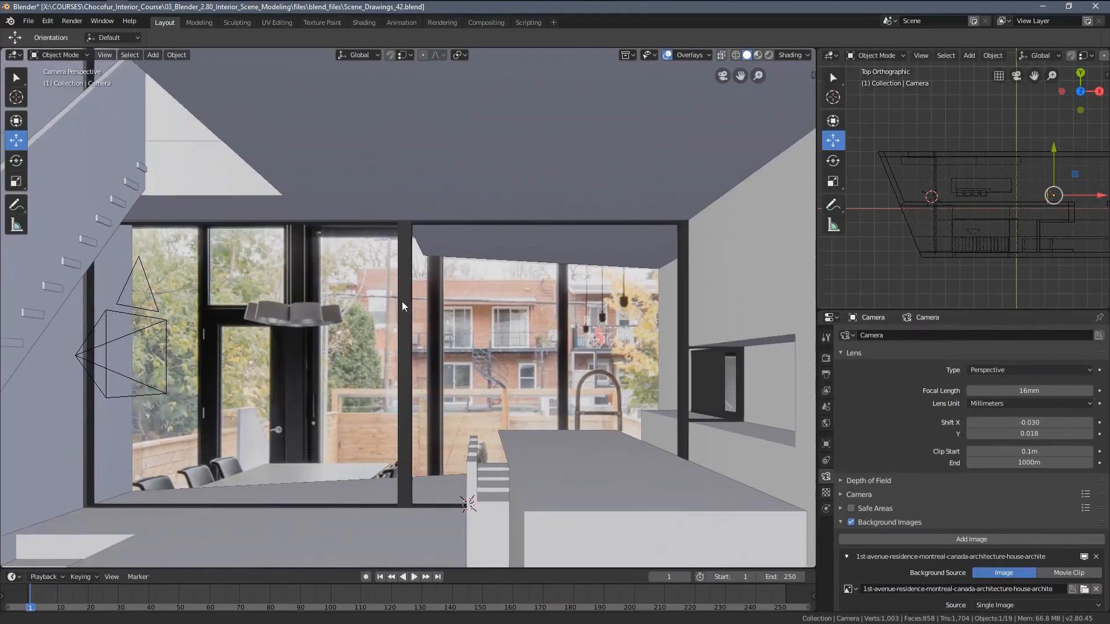
middle_click_drag(403, 307, 424, 220, "shift")
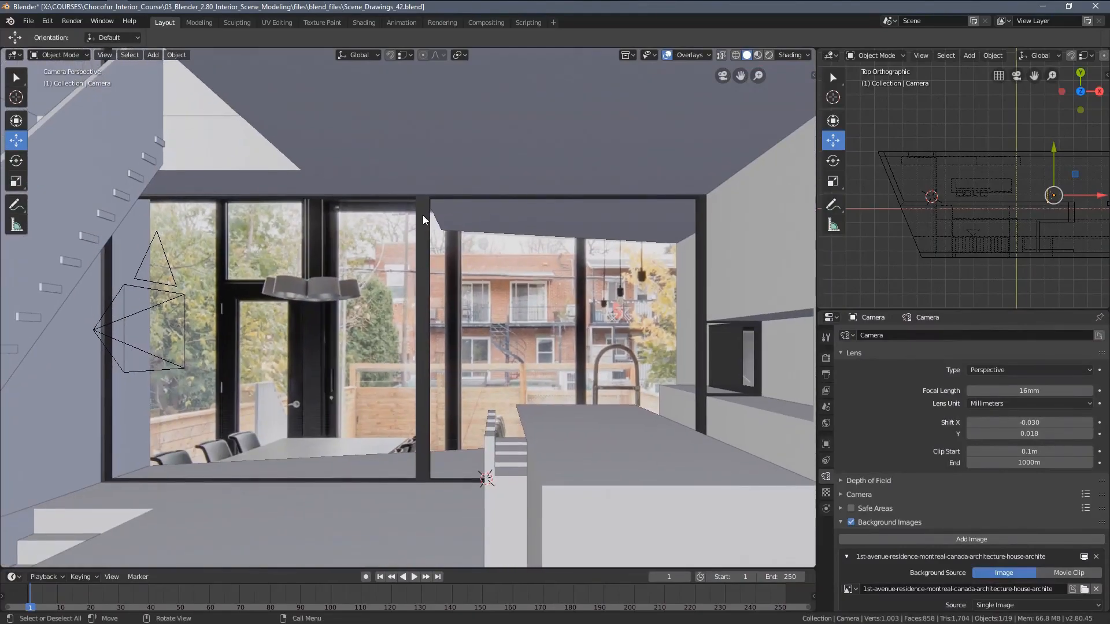
left_click(420, 426)
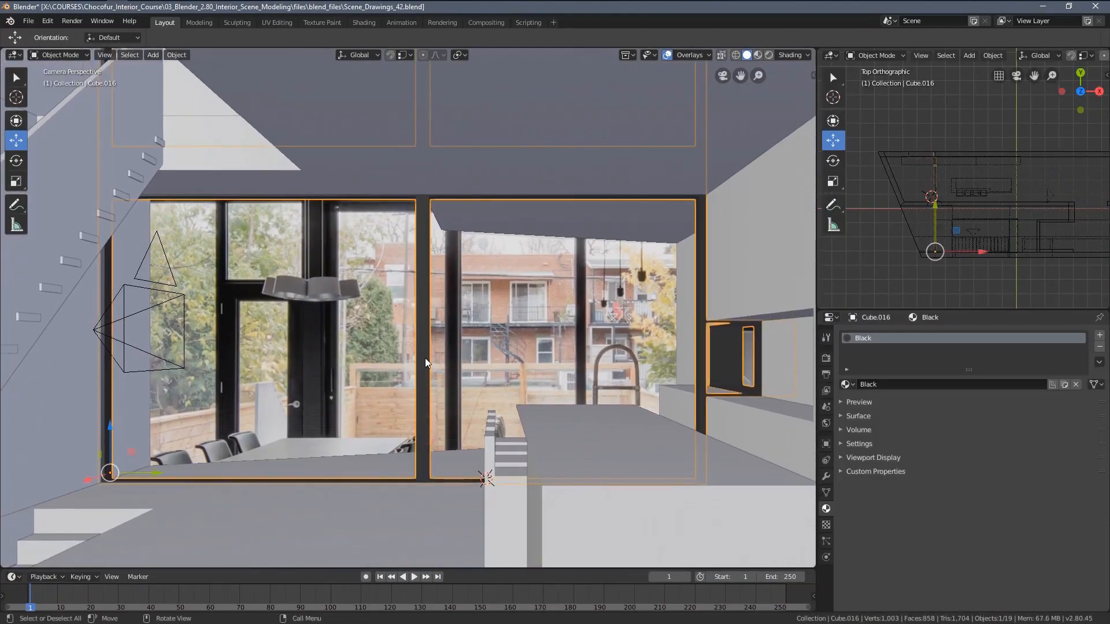
scroll(426, 358, "down", 2)
scroll(436, 361, "up", 1)
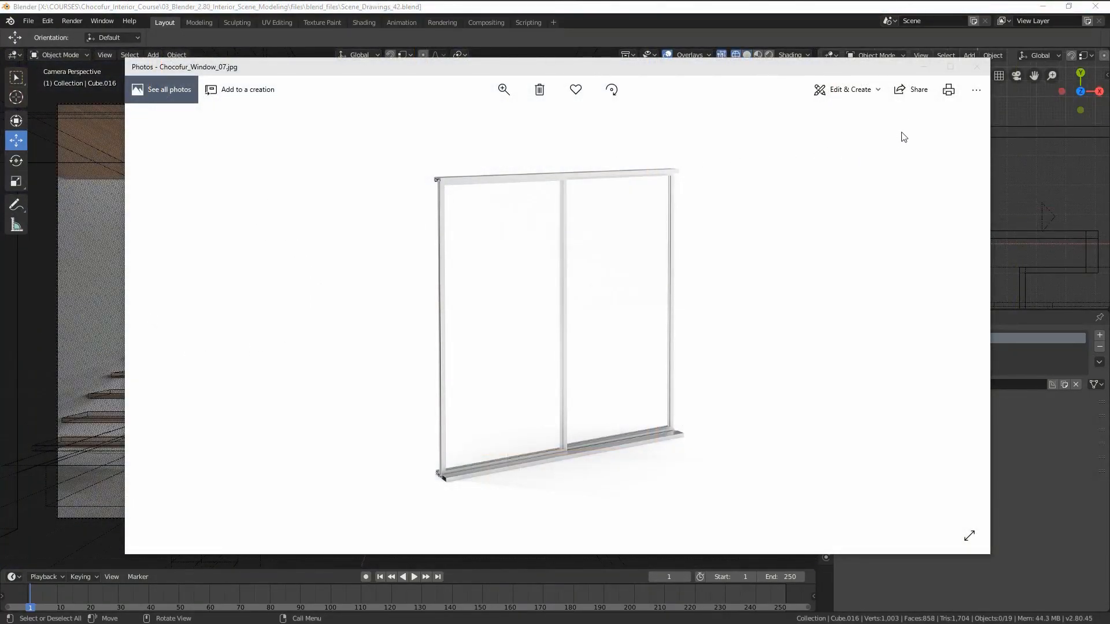
View the Chocofur_Window_08 preview image after Chocofur_Window_07, and put the photo viewer away.
left_click(961, 320)
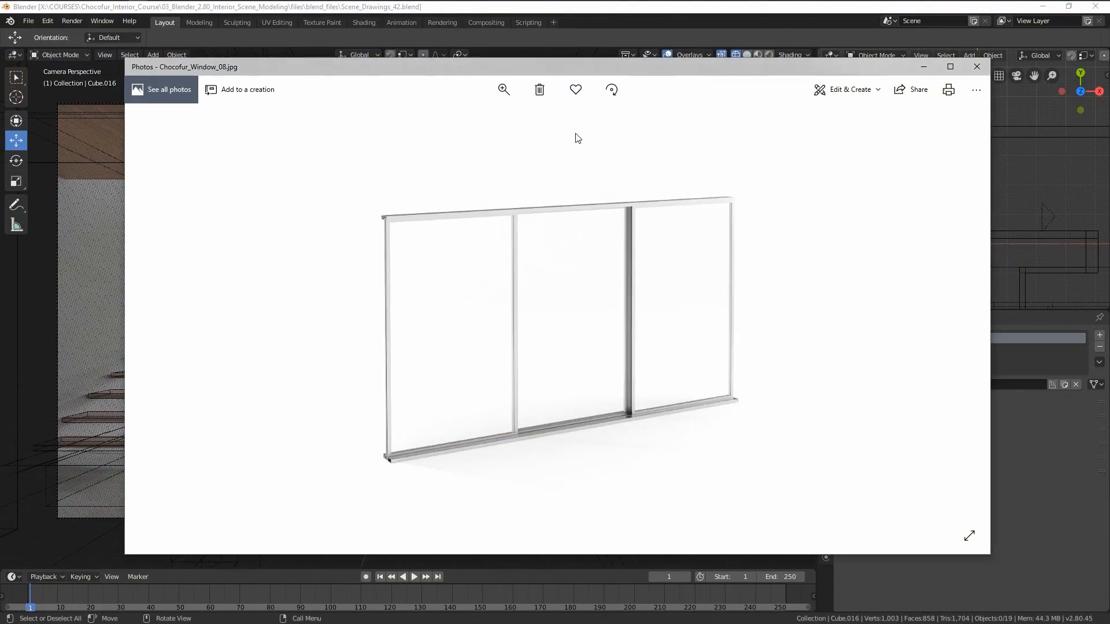
mouse_move(566, 66)
left_mouse_down()
mouse_move(540, 92)
mouse_move(557, 84)
left_mouse_up()
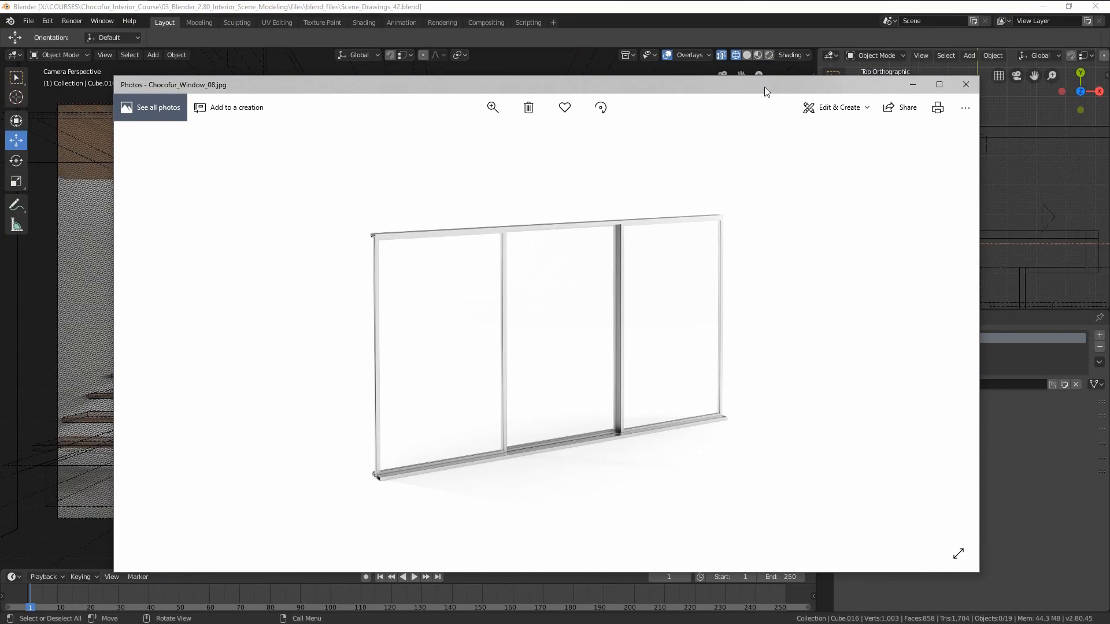
left_click_drag(778, 86, 773, 87)
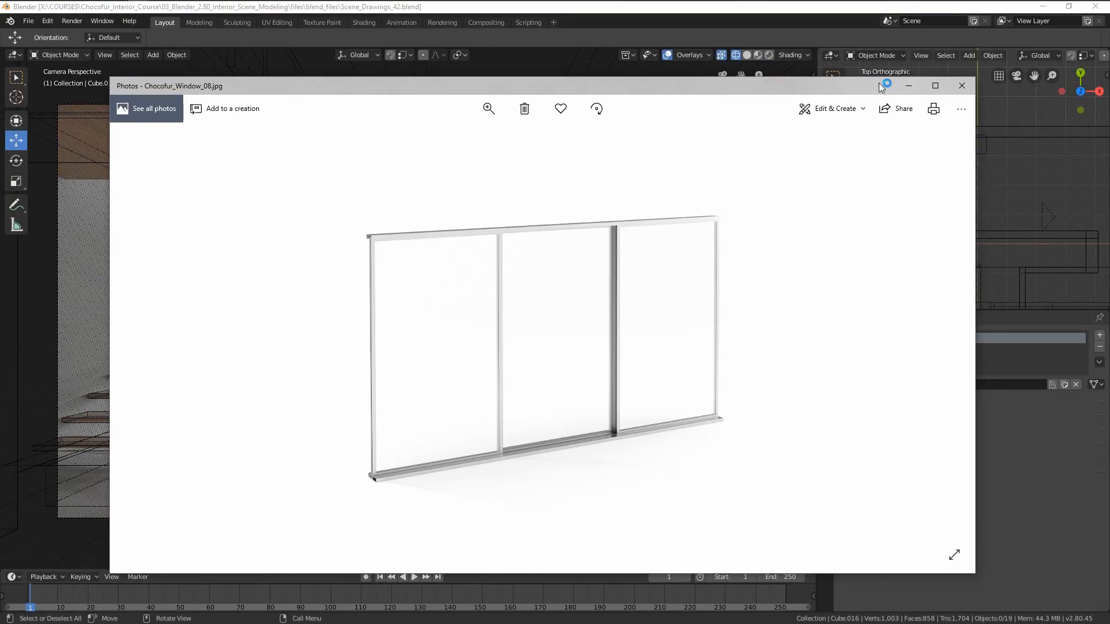
left_click(909, 86)
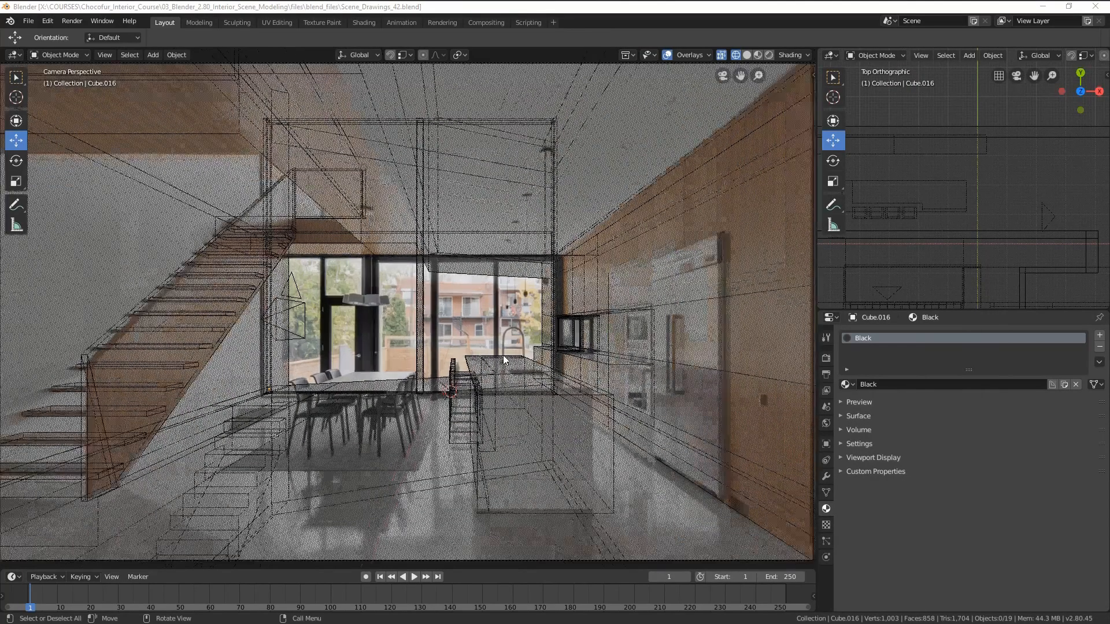
Orbit out of the camera view and display the interior in solid shading.
mouse_move(503, 359)
middle_mouse_down()
mouse_move(425, 356)
mouse_move(519, 348)
middle_mouse_up()
key("z")
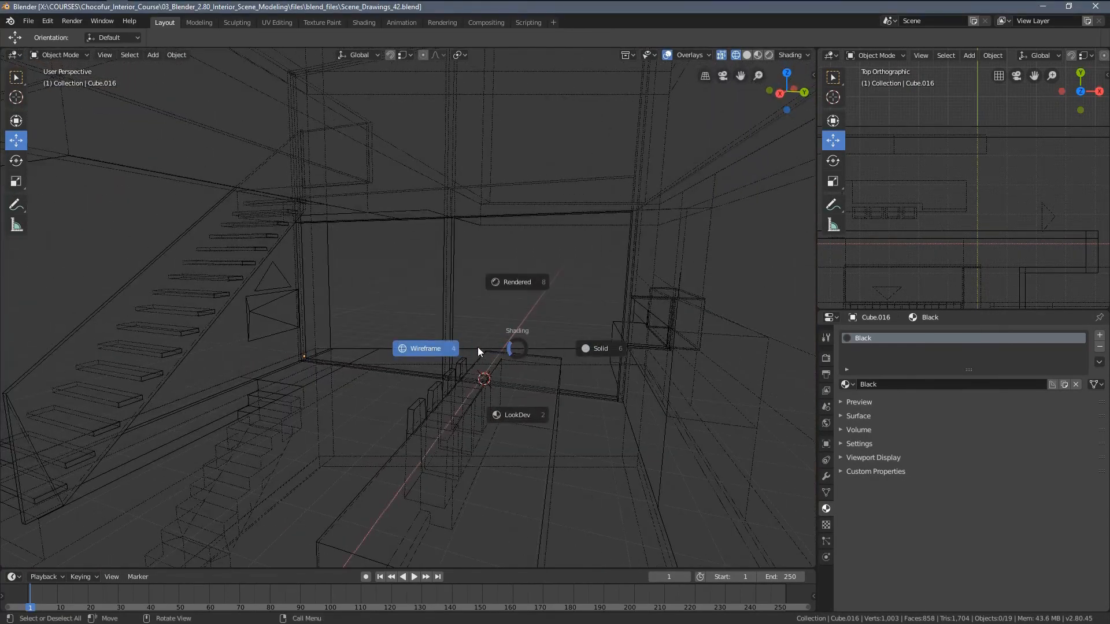
left_click(571, 347)
Look through the Chocofur Model Manager categories, including the furniture models, and close the sidebar.
key("n")
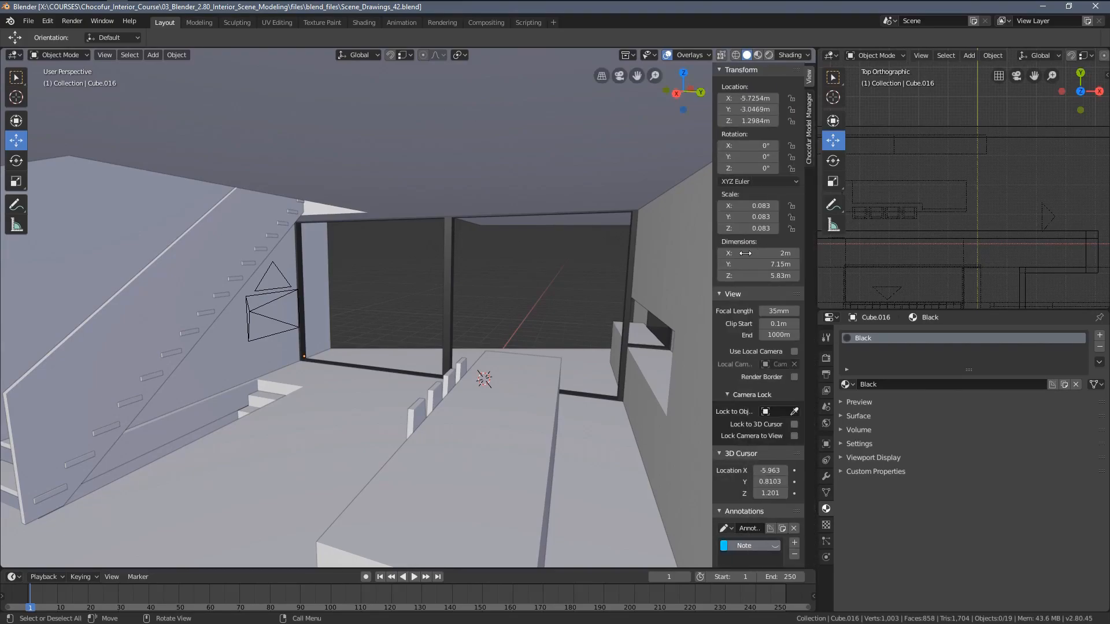
left_click(809, 141)
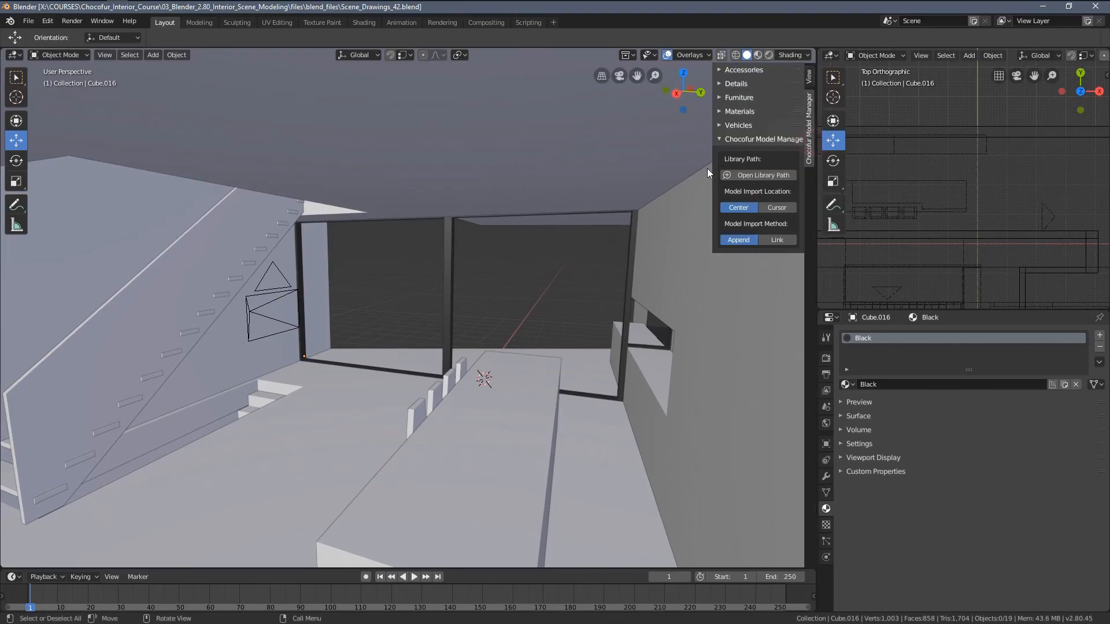
left_click_drag(714, 166, 688, 165)
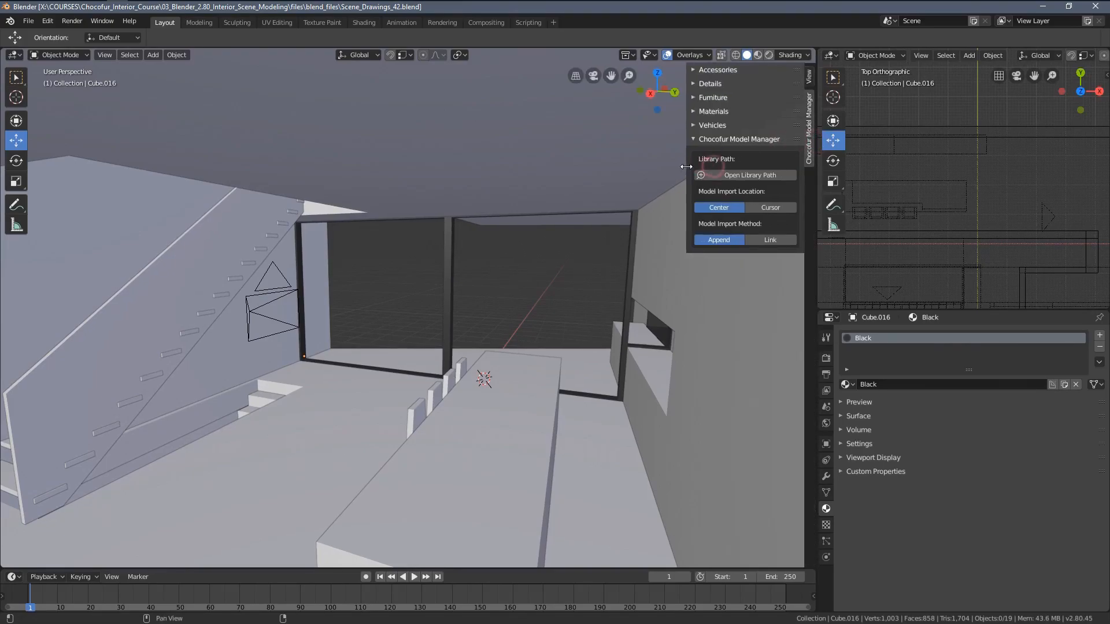
left_click(709, 126)
left_click(708, 126)
left_click(711, 98)
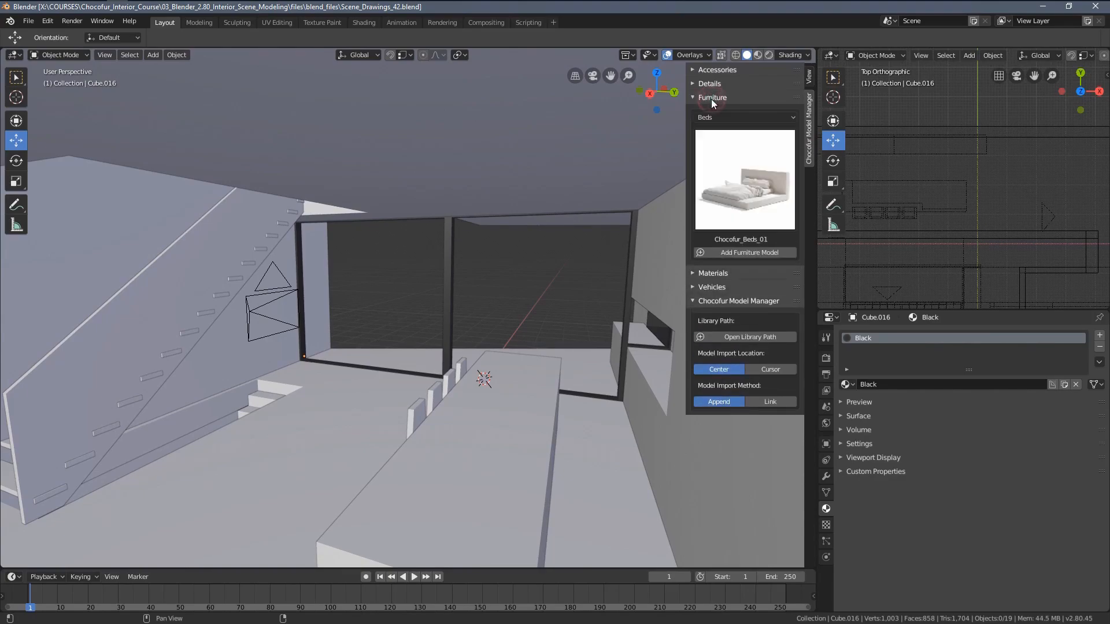
left_click(711, 98)
key("n")
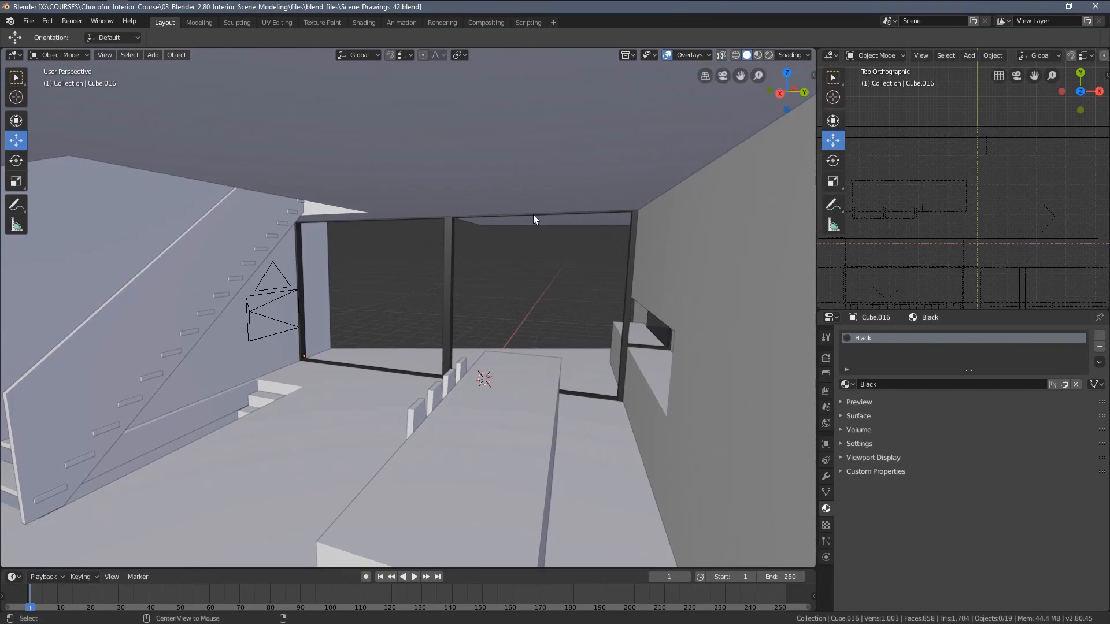
Switch to the File Explorer's Windows library folder and start appending Chocofur_Window_07.blend into the Blender scene.
key("alt+Tab")
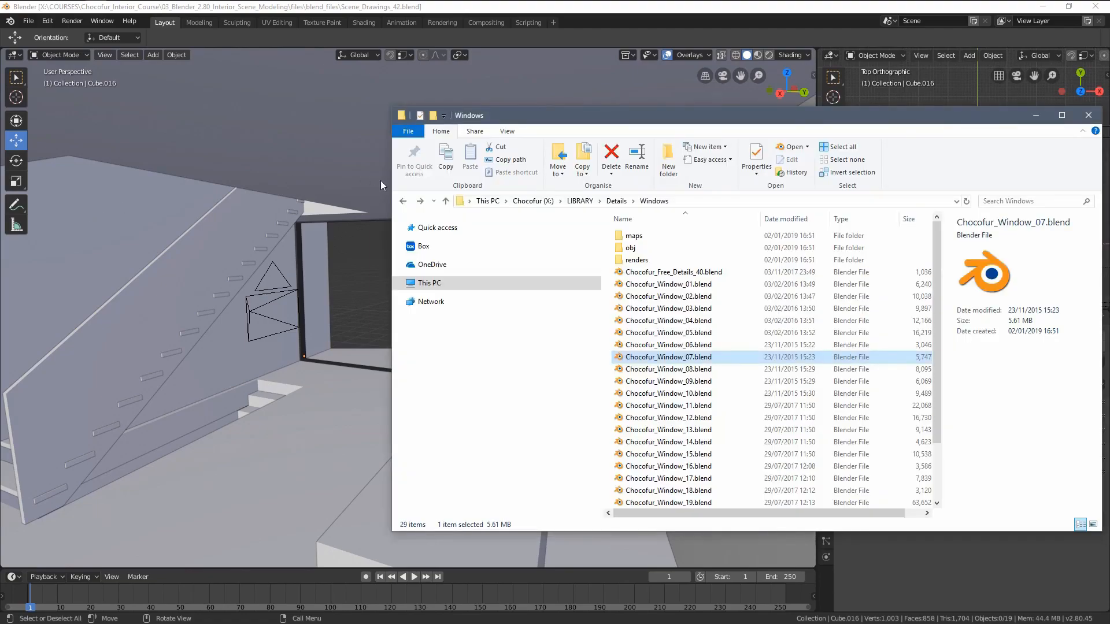
left_click(665, 320)
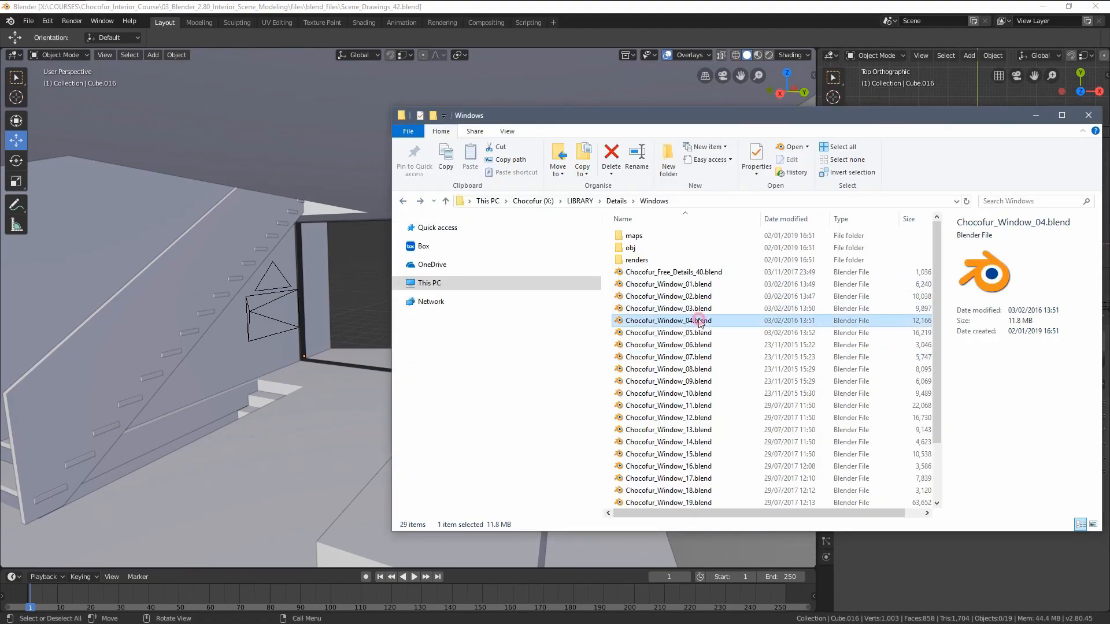
left_click(700, 357)
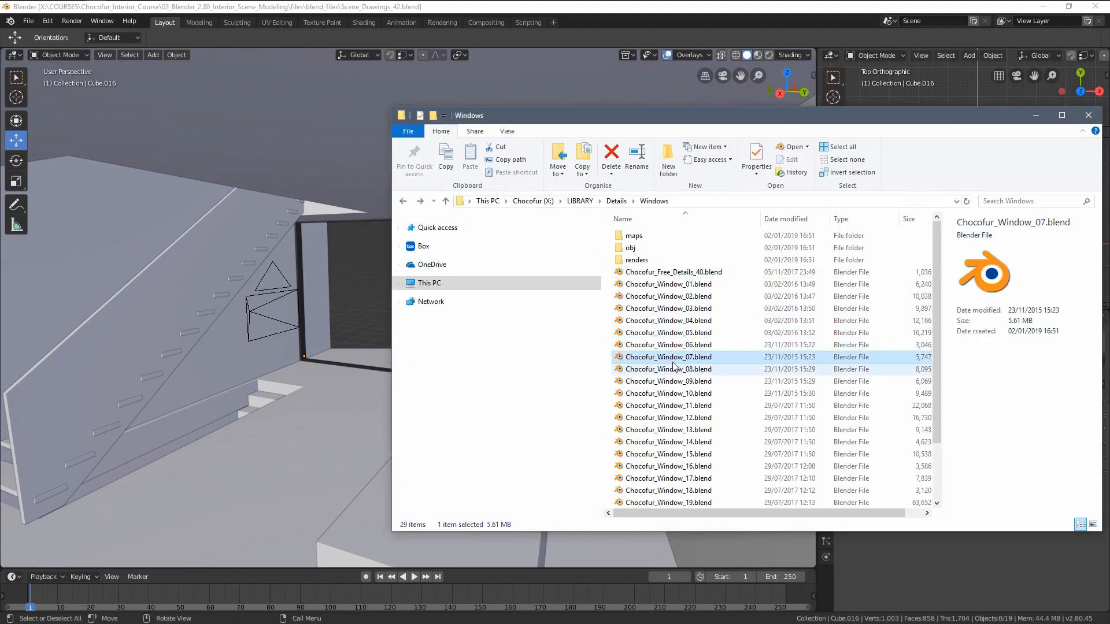
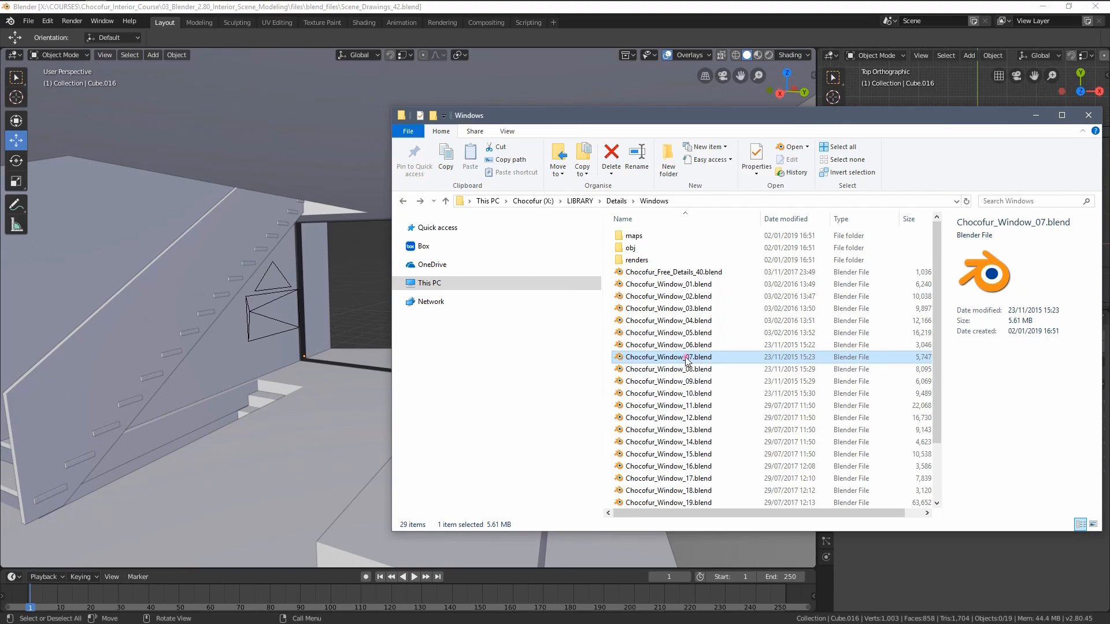
left_click_drag(684, 360, 272, 319)
left_click_drag(203, 272, 202, 273)
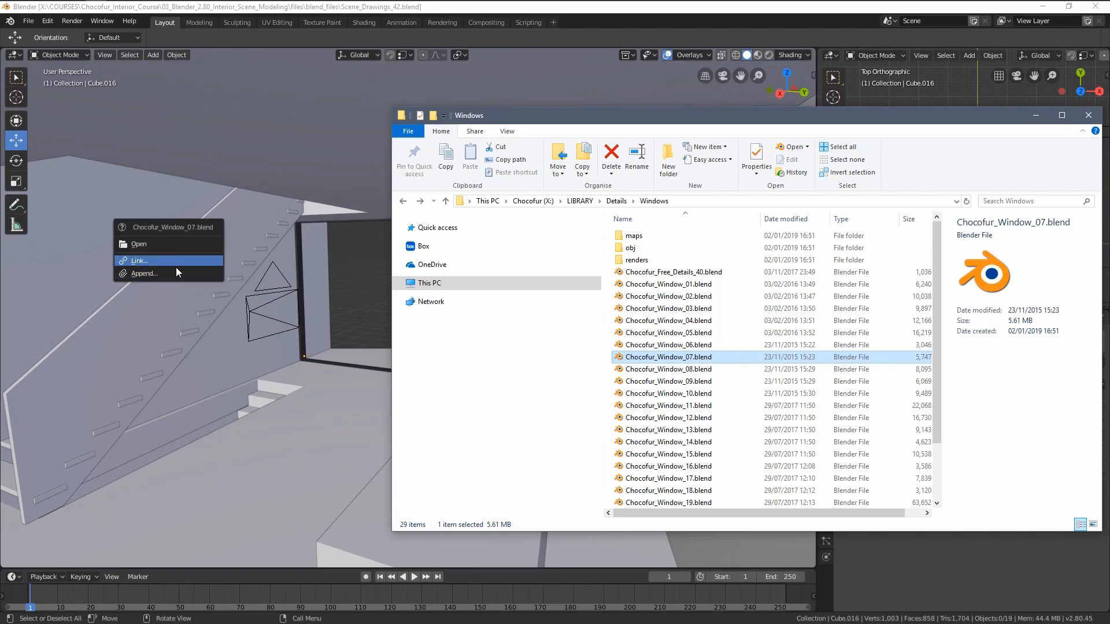
left_click(136, 275)
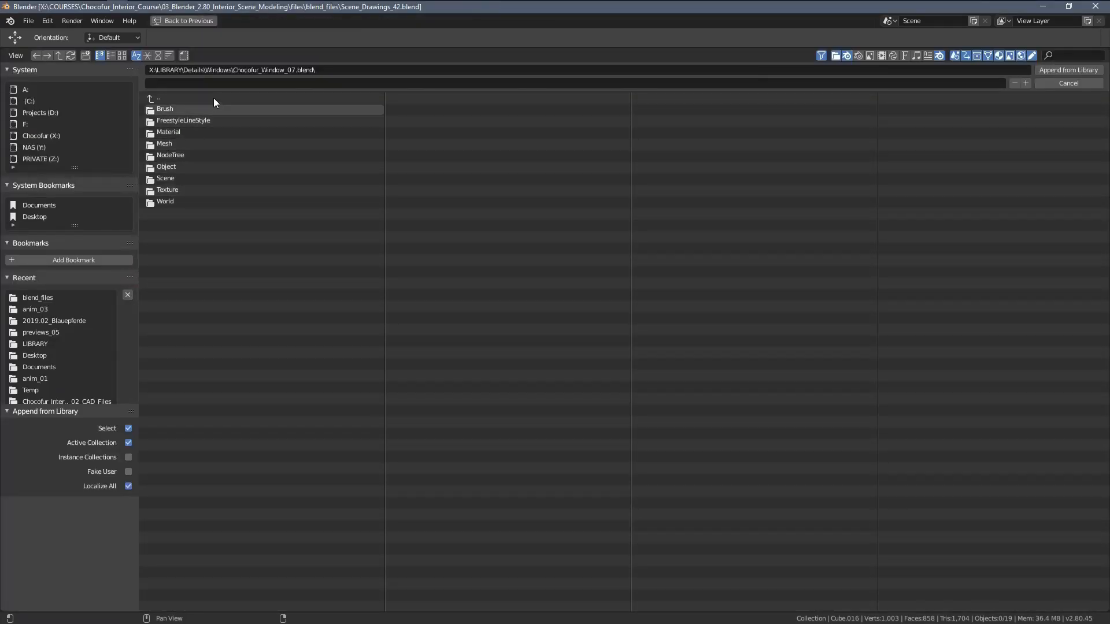
Append the Chocofur_Window_07 object from the library file's Object category.
mouse_move(200, 233)
left_mouse_down()
mouse_move(174, 110)
mouse_move(203, 109)
mouse_move(191, 106)
left_mouse_up()
left_click(223, 179)
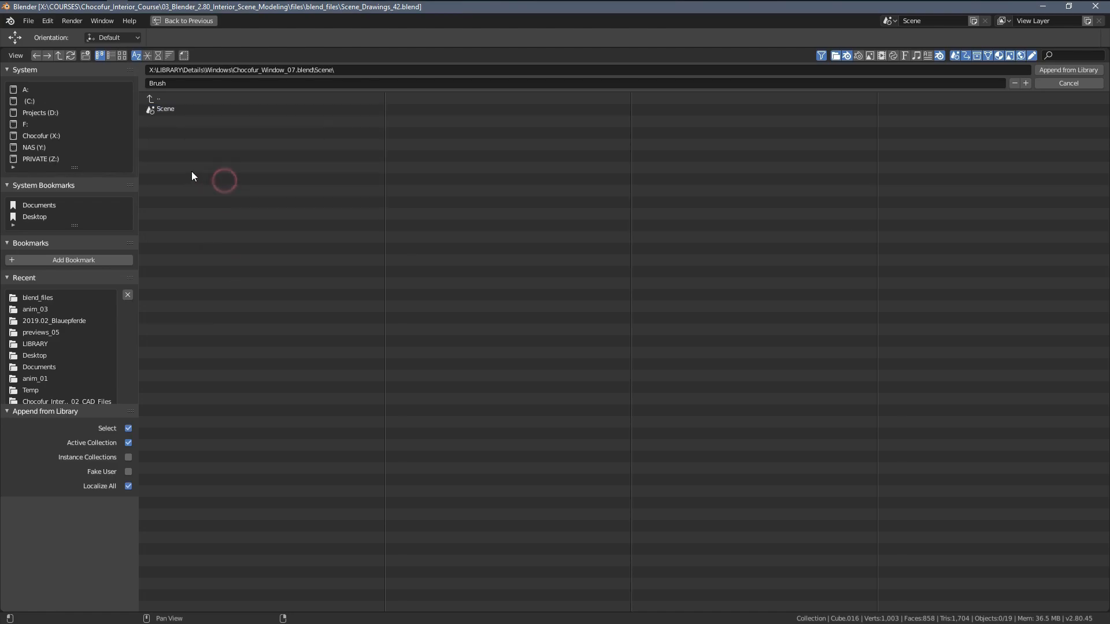
left_click(173, 100)
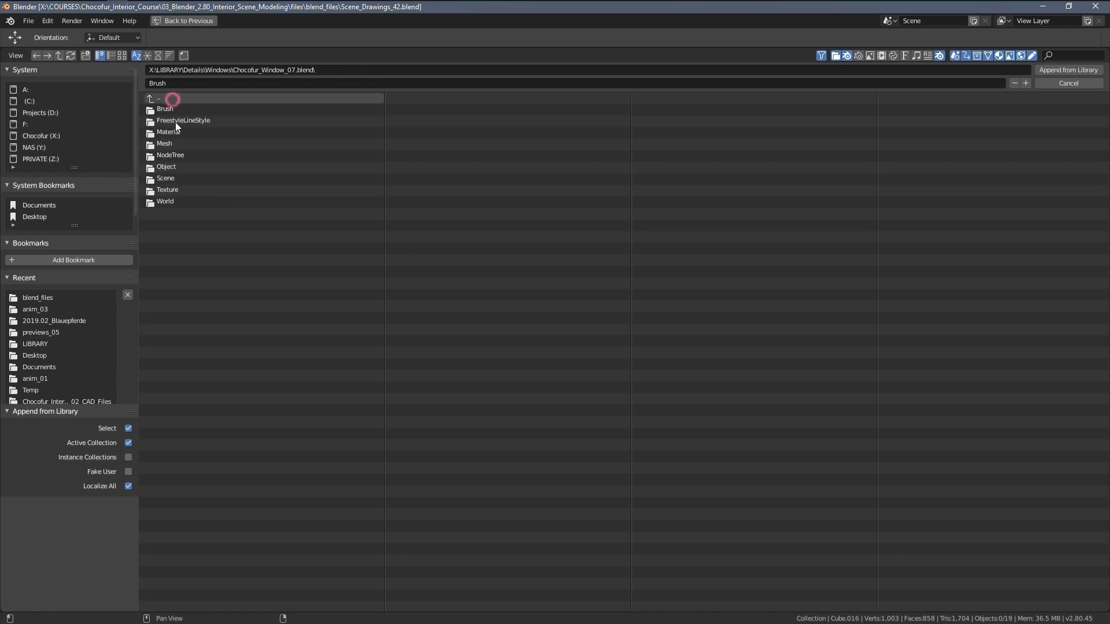
left_click(166, 168)
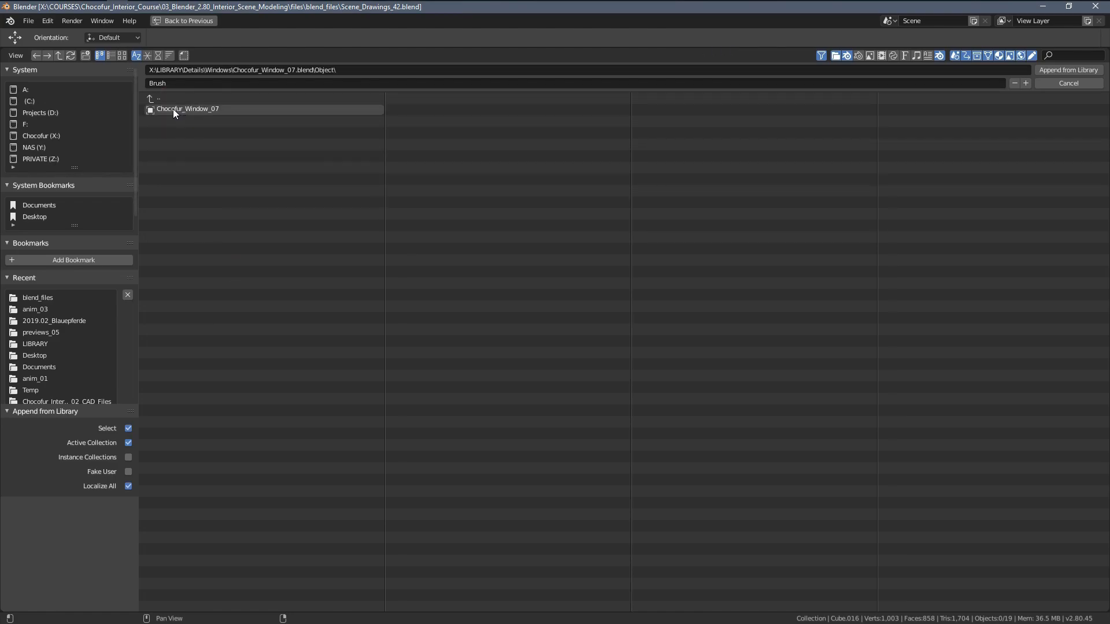
left_click(174, 108)
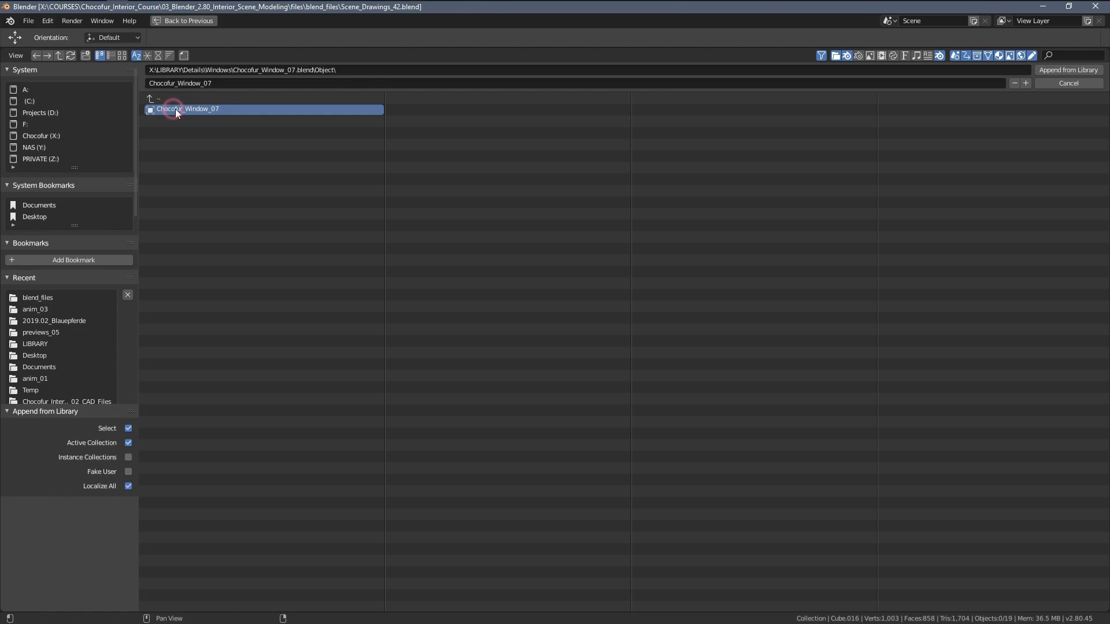
left_click(1060, 71)
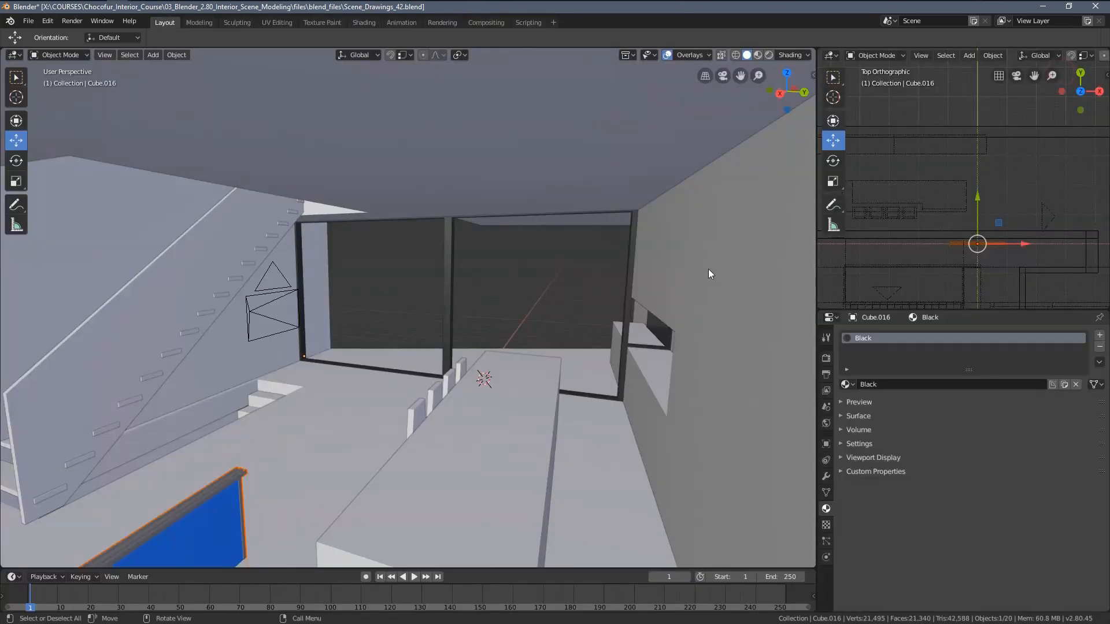
Move the appended window along the X axis toward the far window opening and raise it along Z to floor level.
scroll(1000, 247, "up", 1)
key("KP_Decimal")
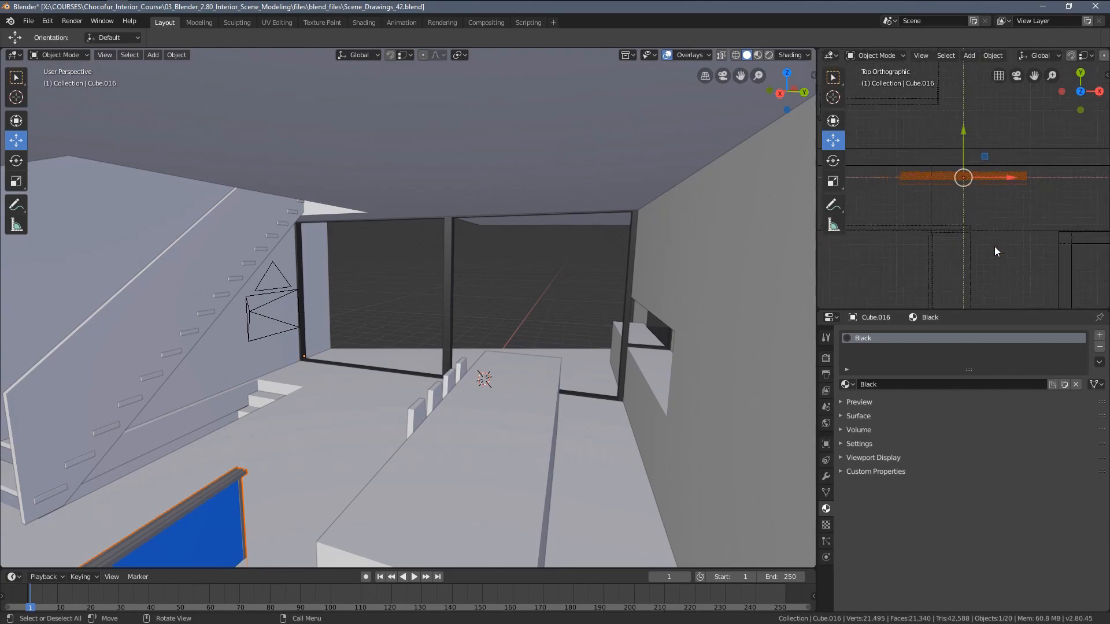
scroll(993, 240, "down", 5)
left_click_drag(1004, 179, 886, 184)
left_click_drag(413, 436, 425, 357)
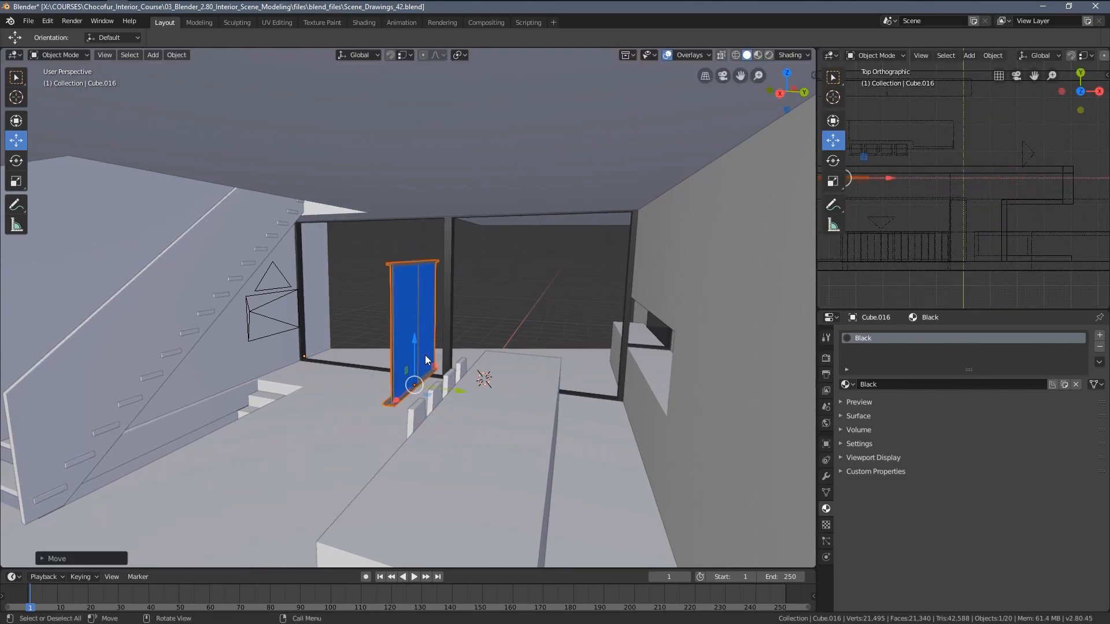
Rotate the appended window 90° about Z and move it about 1.1 m in the negative X direction toward the far window opening.
type("rz90")
key("Return")
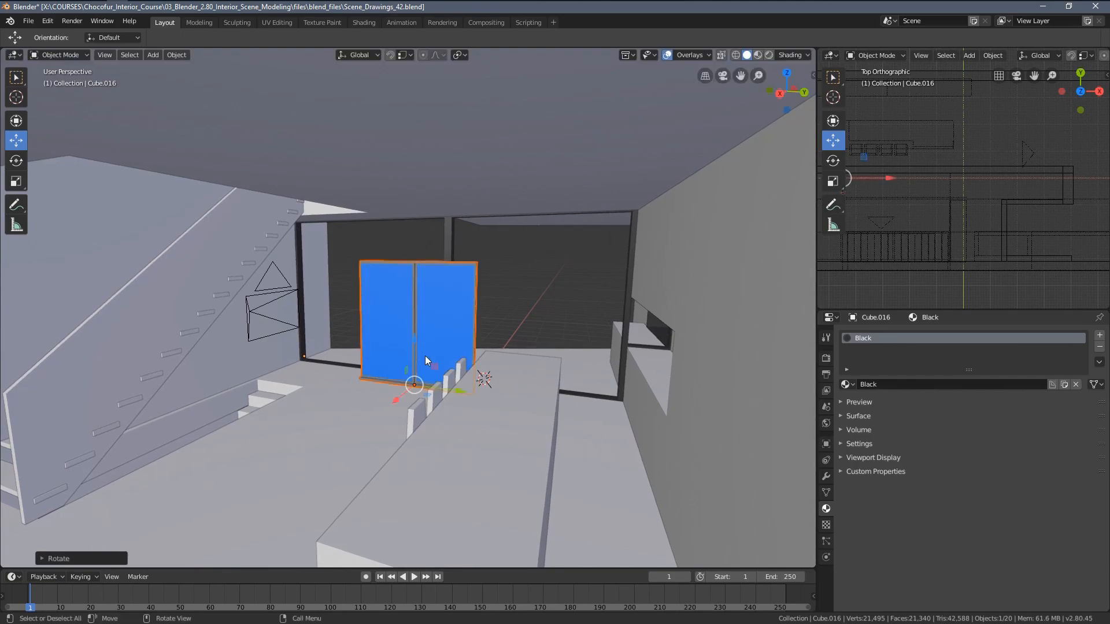
key("g")
key("x")
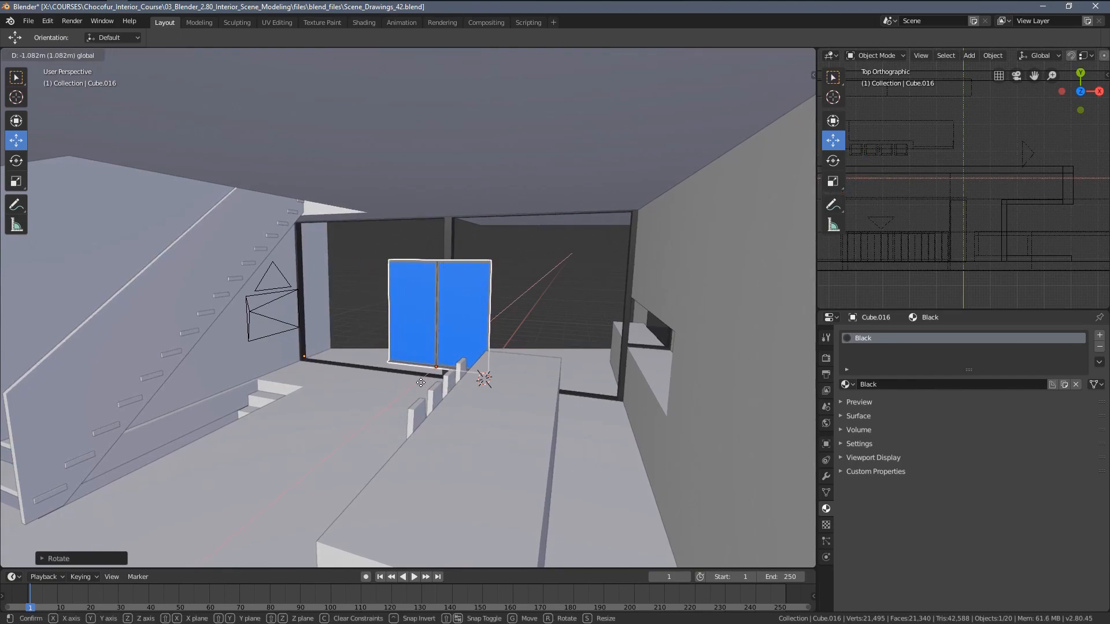
left_click(425, 385)
From the camera view, shift the window along Y toward the stair side of the opening and save the scene incrementally as Scene_Drawings_43.blend.
key("KP_0")
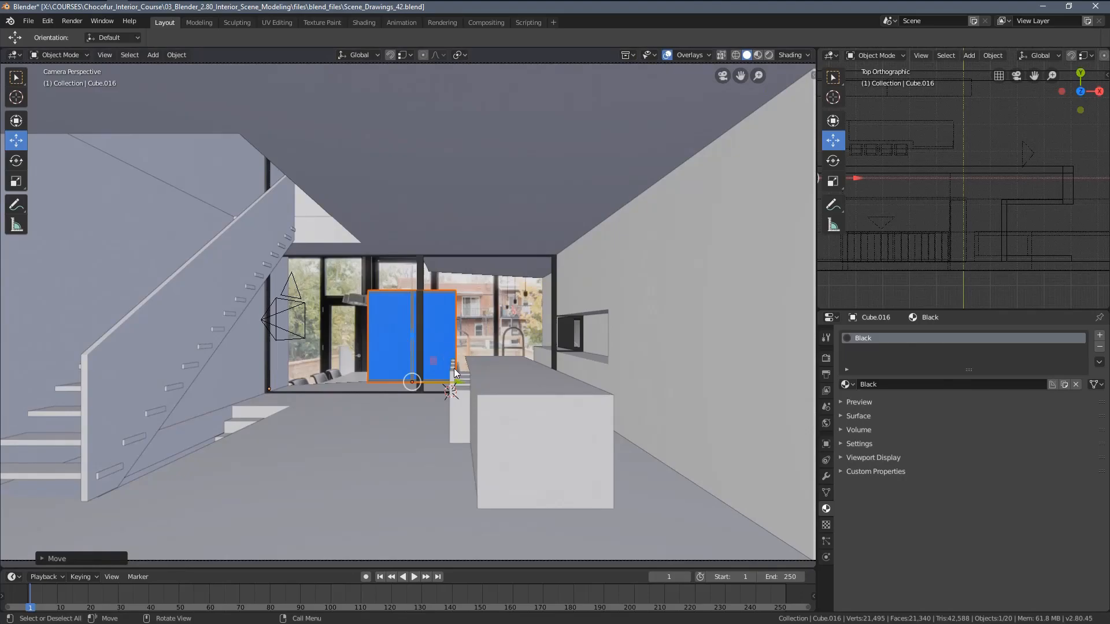
left_click_drag(467, 388, 409, 383)
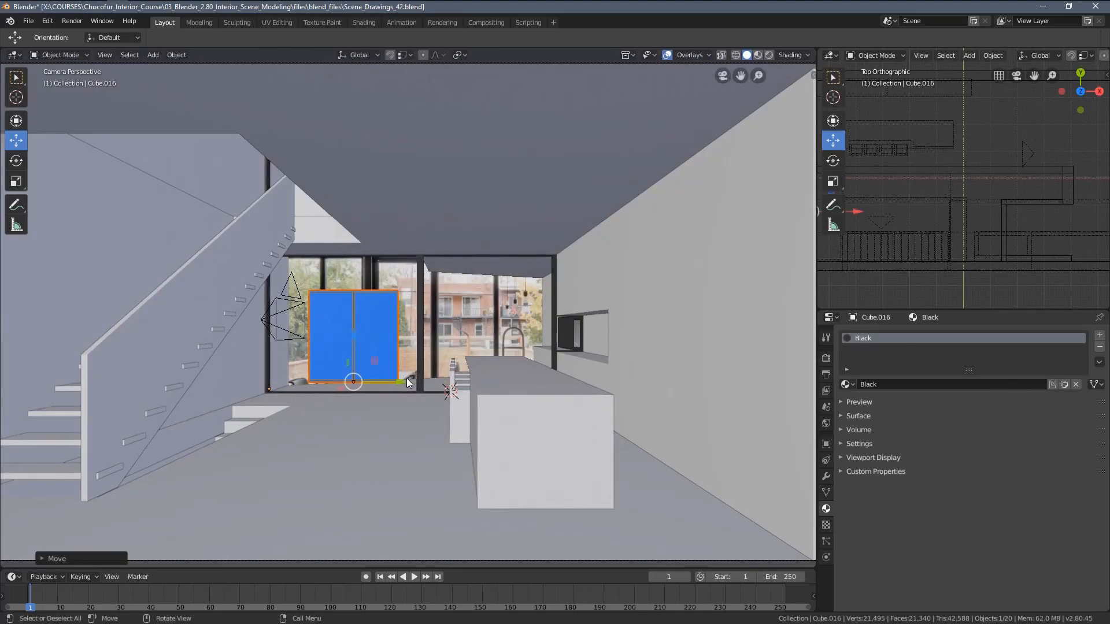
key("ctrl+alt+s")
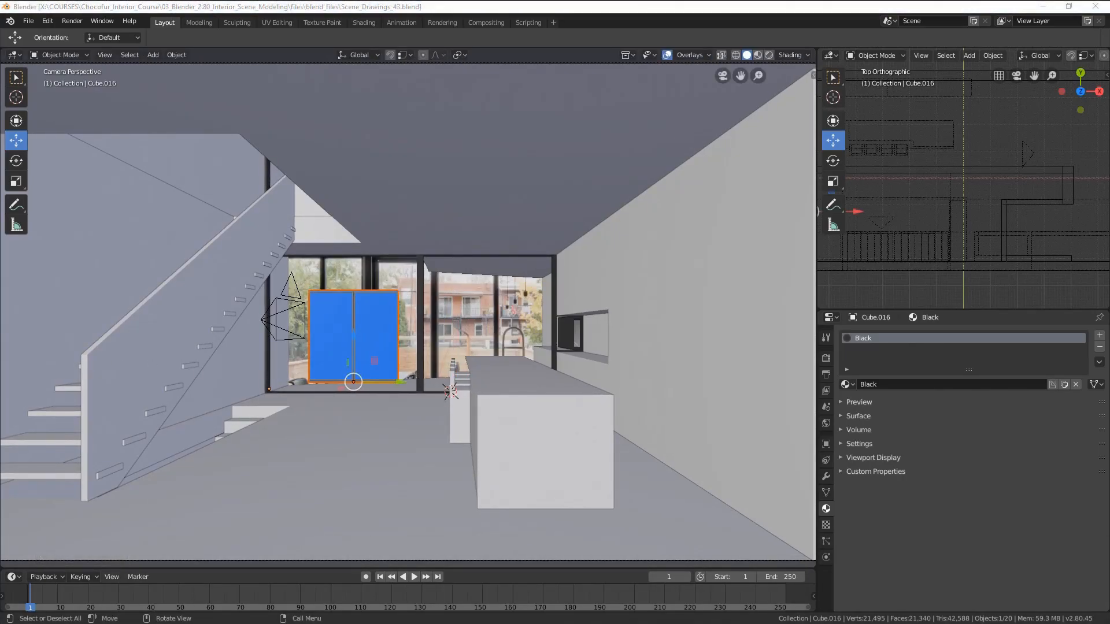
Append the Chocofur_Window_08 object from Chocofur_Window_08.blend in the File Explorer's Windows library folder.
key("alt+Tab")
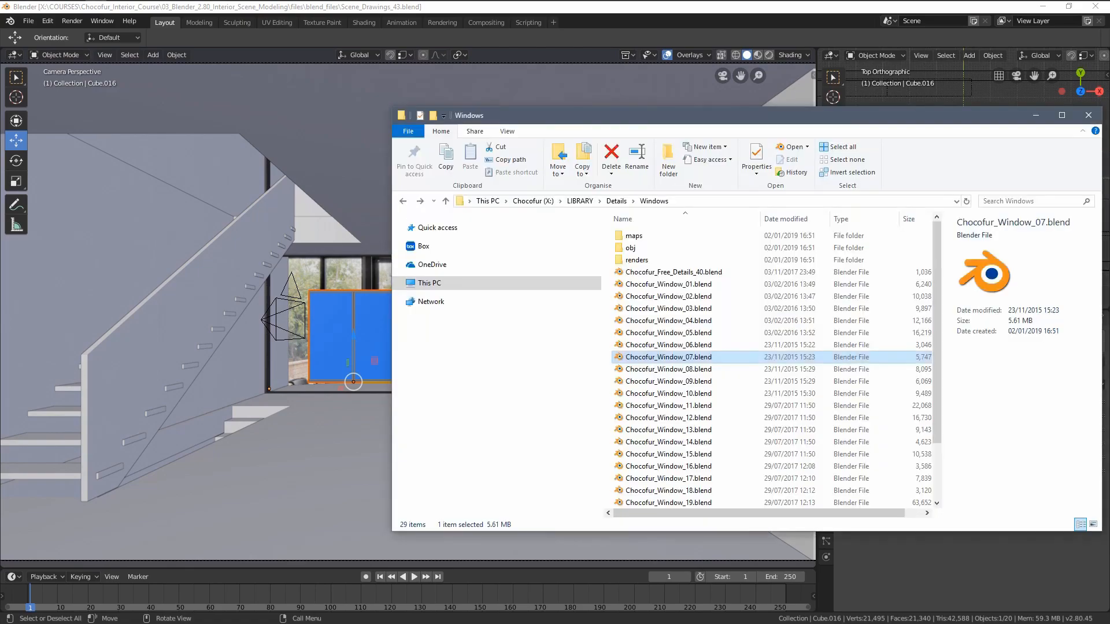
left_click(720, 371)
left_click_drag(211, 404, 210, 404)
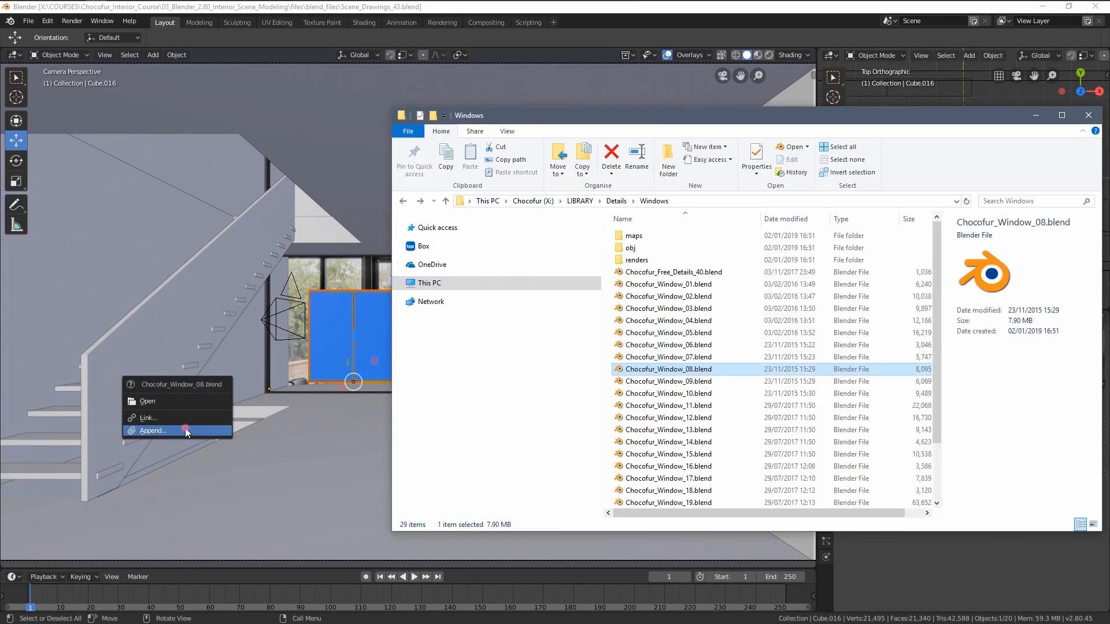
left_click(186, 432)
double_click(182, 169)
left_click(181, 110)
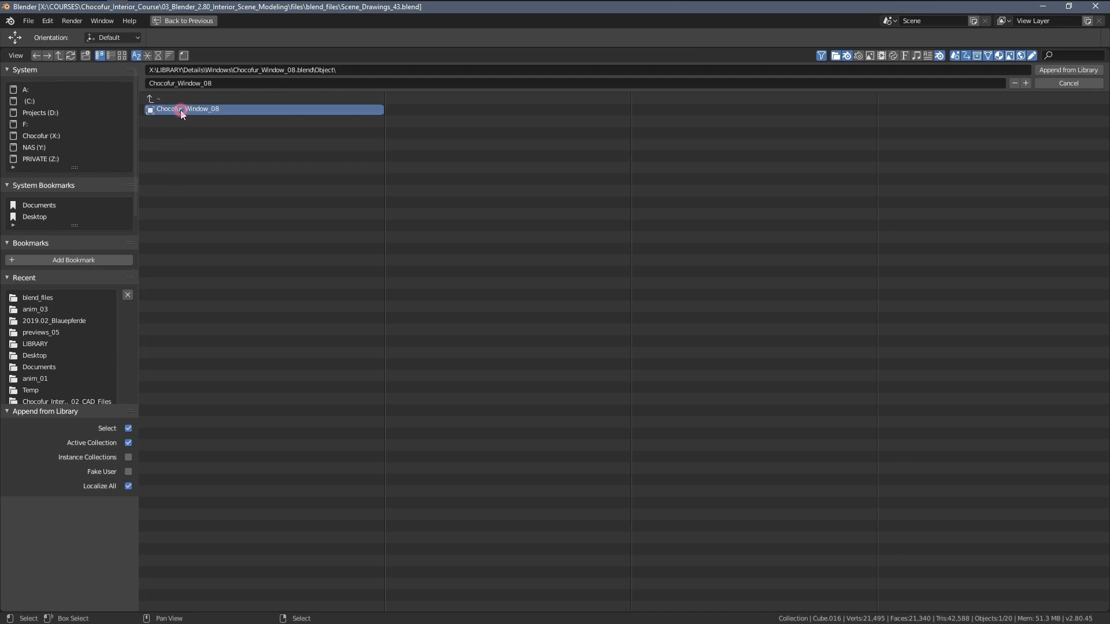
left_click(1047, 72)
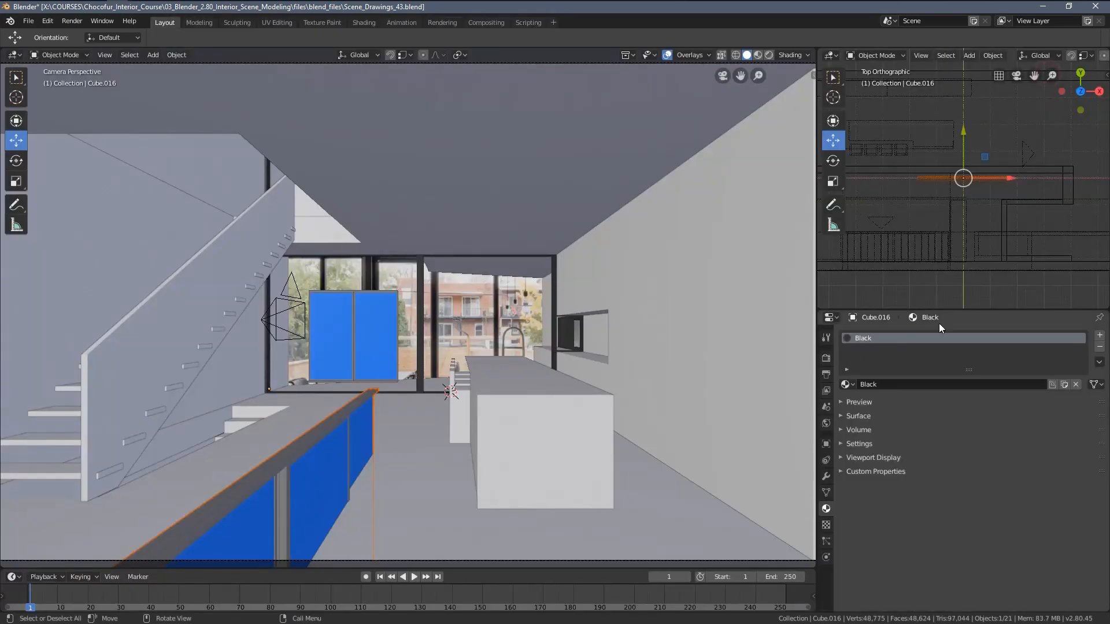
Move the newly appended Chocofur_Window_08 along X to the far window opening and rotate it 90° to match the wall.
scroll(995, 186, "down", 3)
key("g")
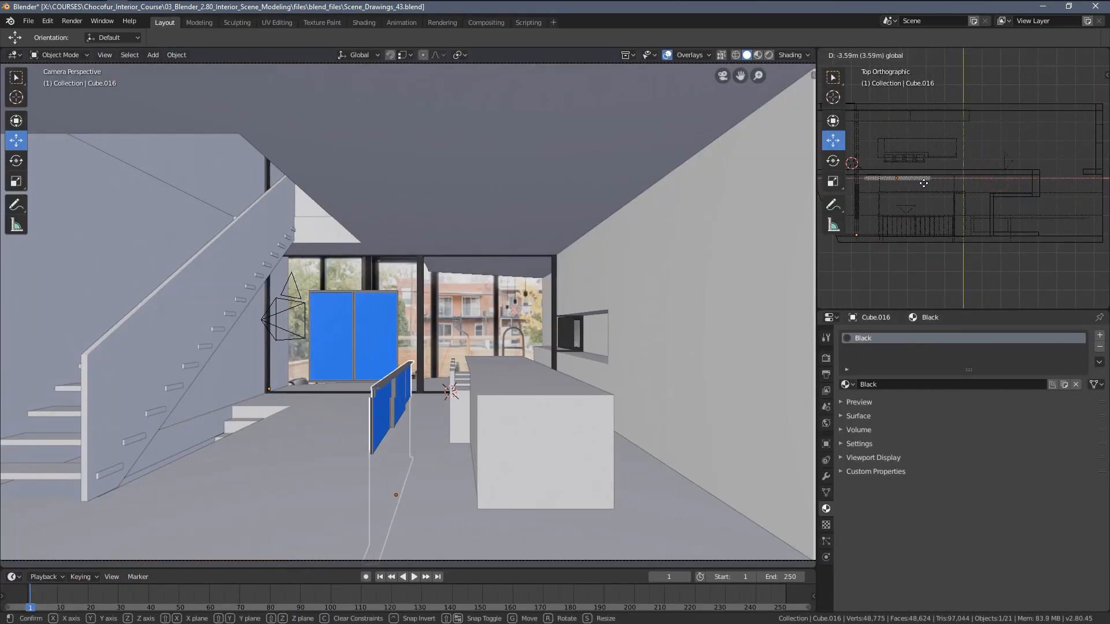
left_click_drag(924, 184, 907, 184)
middle_click_drag(944, 200, 998, 218, "shift")
left_click_drag(978, 196, 955, 197)
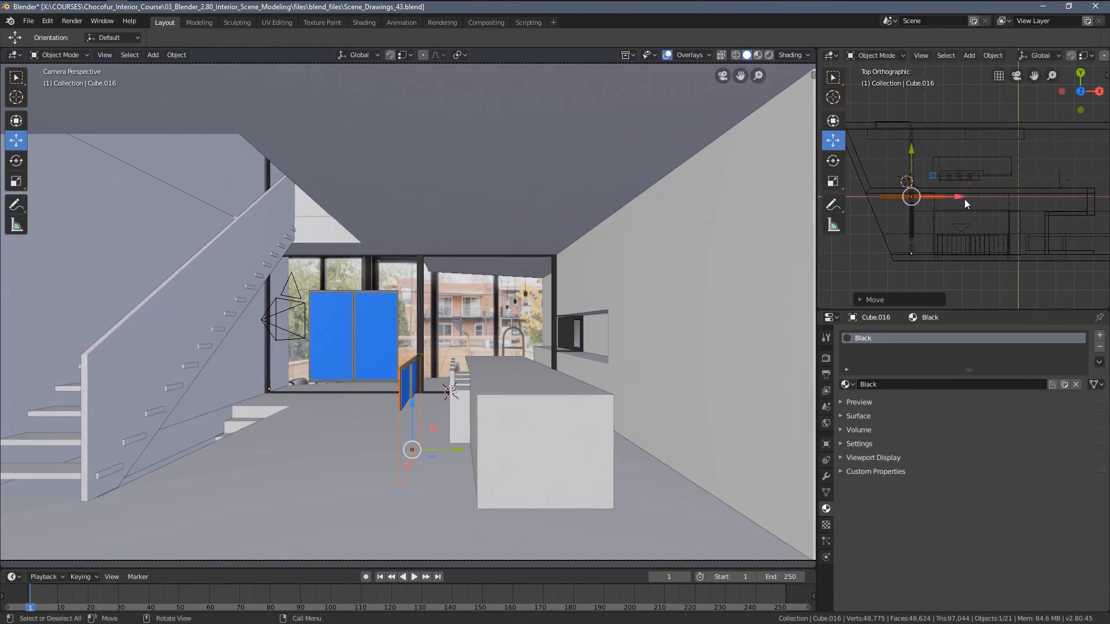
type("r90")
key("Return")
scroll(470, 313, "up", 1)
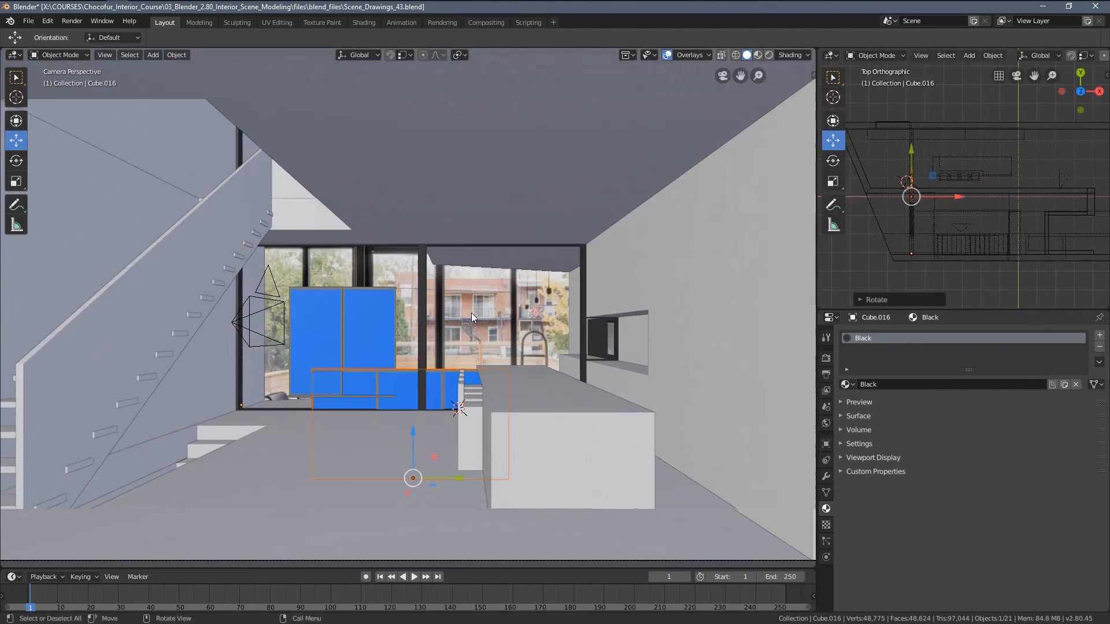
Slide Chocofur_Window_07 along Y to the kitchen side, then raise Chocofur_Window_08 and shift it against the stair-side edge of the opening.
left_click(372, 311)
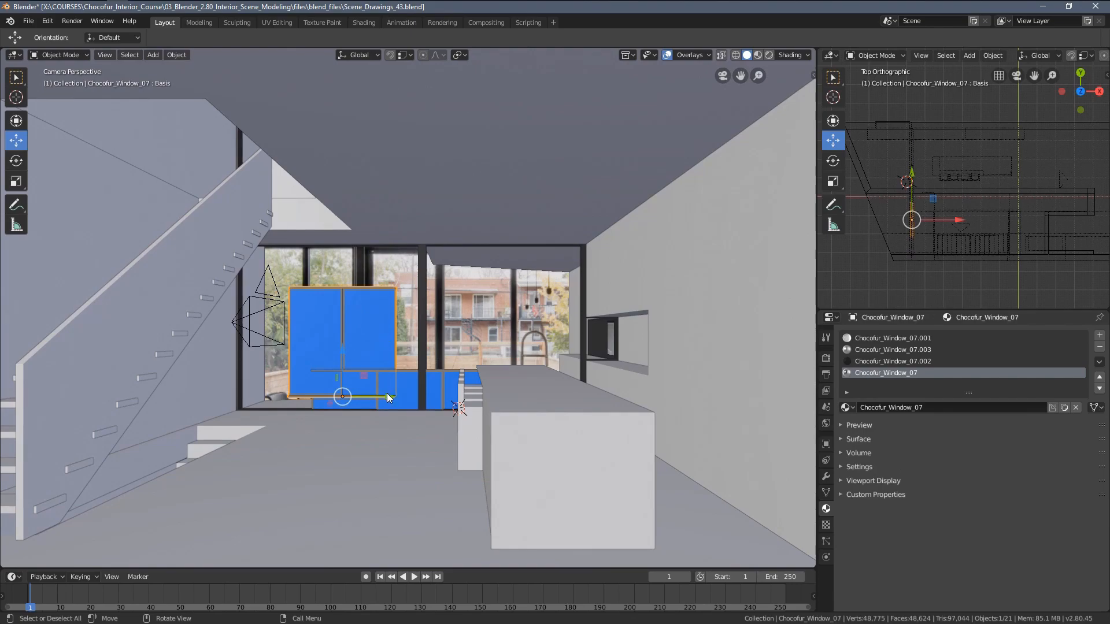
left_click_drag(387, 397, 501, 313)
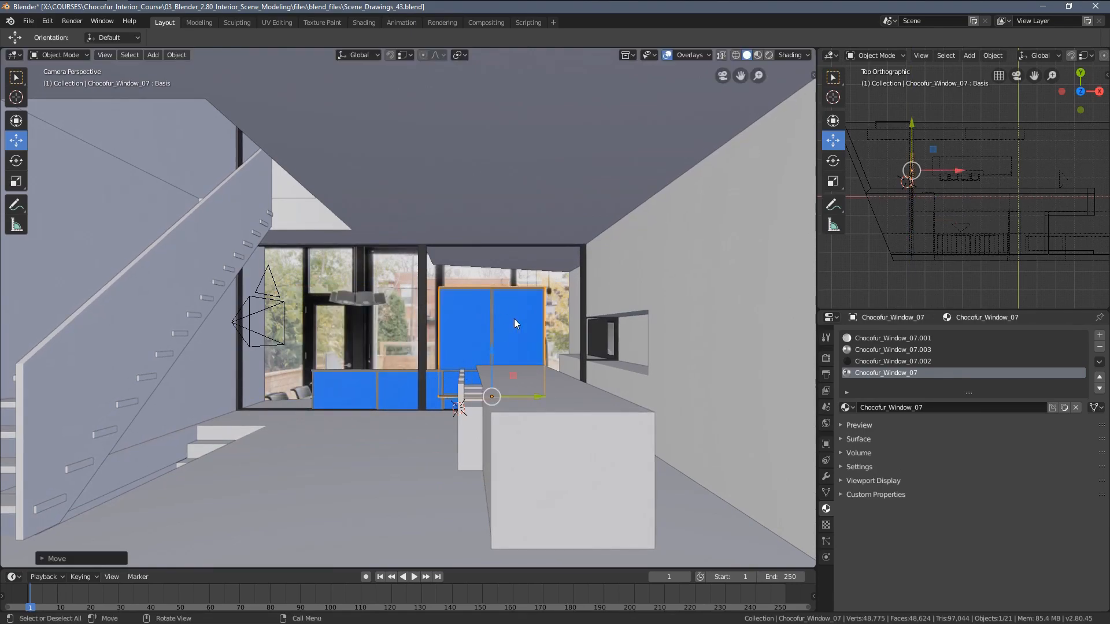
left_click(408, 382)
left_click_drag(412, 441, 387, 399)
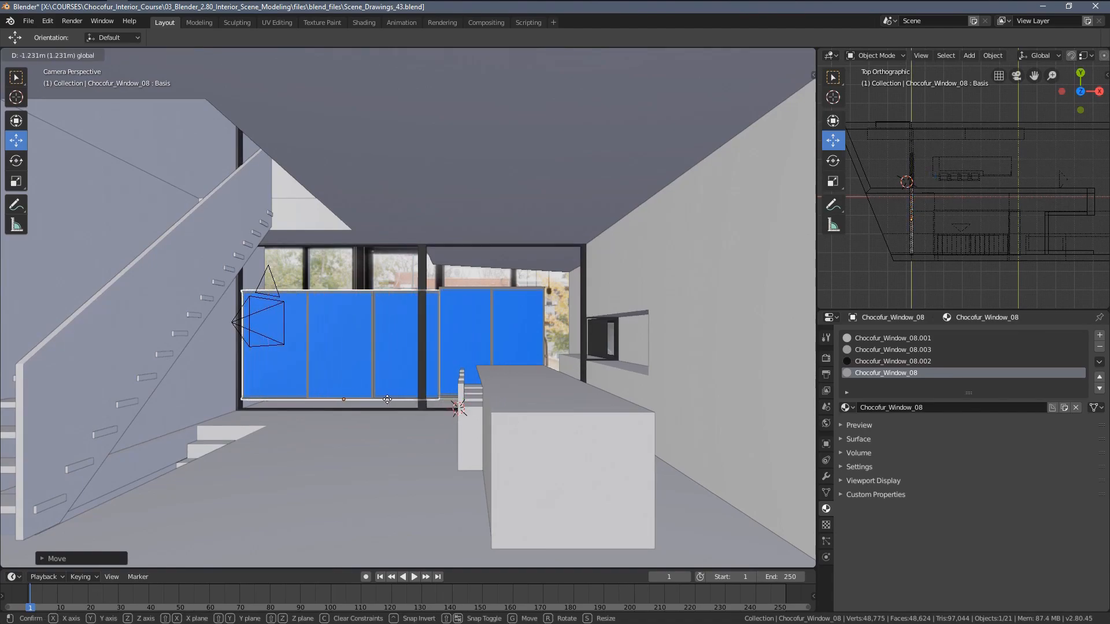
Fine-tune Chocofur_Window_08 along X in the top view to align it with the opening's frame.
scroll(920, 226, "up", 3)
middle_click_drag(920, 226, 1005, 229, "shift")
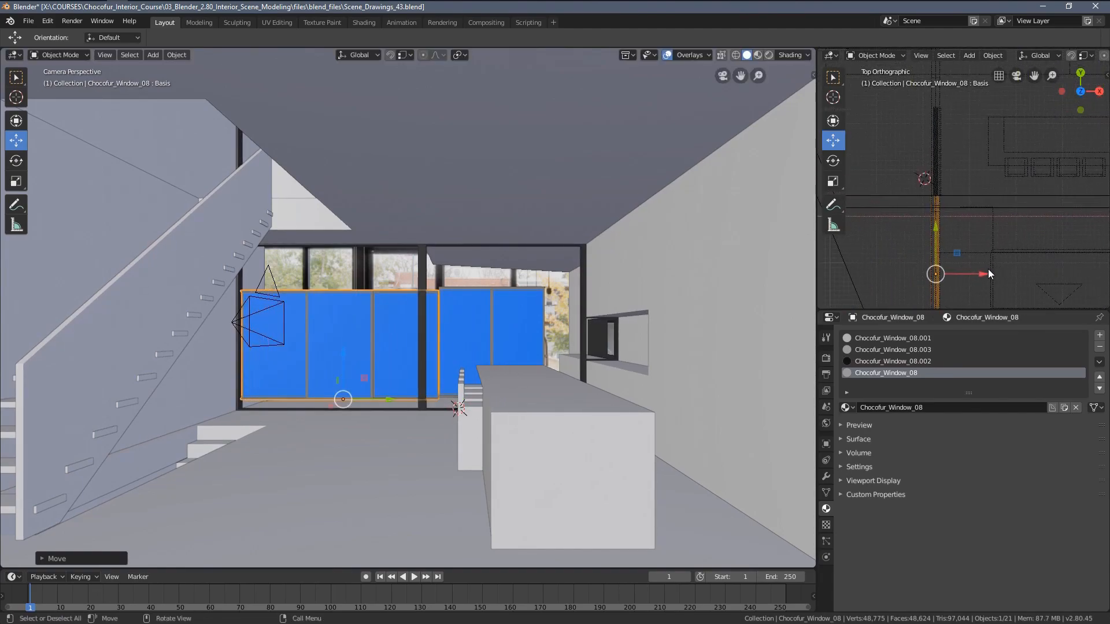
left_click_drag(986, 273, 983, 271)
scroll(965, 252, "up", 6)
middle_click_drag(891, 260, 948, 191, "shift")
Examine the sill profile of Chocofur_Window_08 up close and rotate the window 180° about Z to turn its inner side around.
middle_click_drag(471, 304, 479, 310)
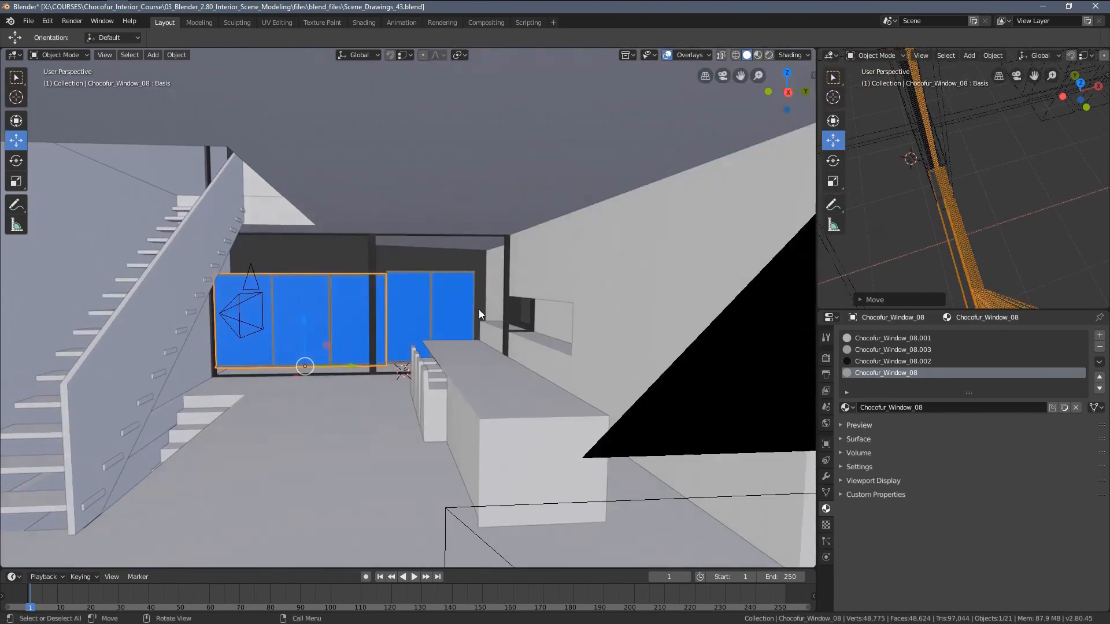
key("KP_Decimal")
scroll(479, 310, "up", 3)
mouse_move(456, 363)
middle_mouse_down()
mouse_move(385, 404)
mouse_move(449, 342)
mouse_move(409, 380)
mouse_move(434, 367)
mouse_move(425, 365)
mouse_move(479, 421)
mouse_move(472, 350)
middle_mouse_up()
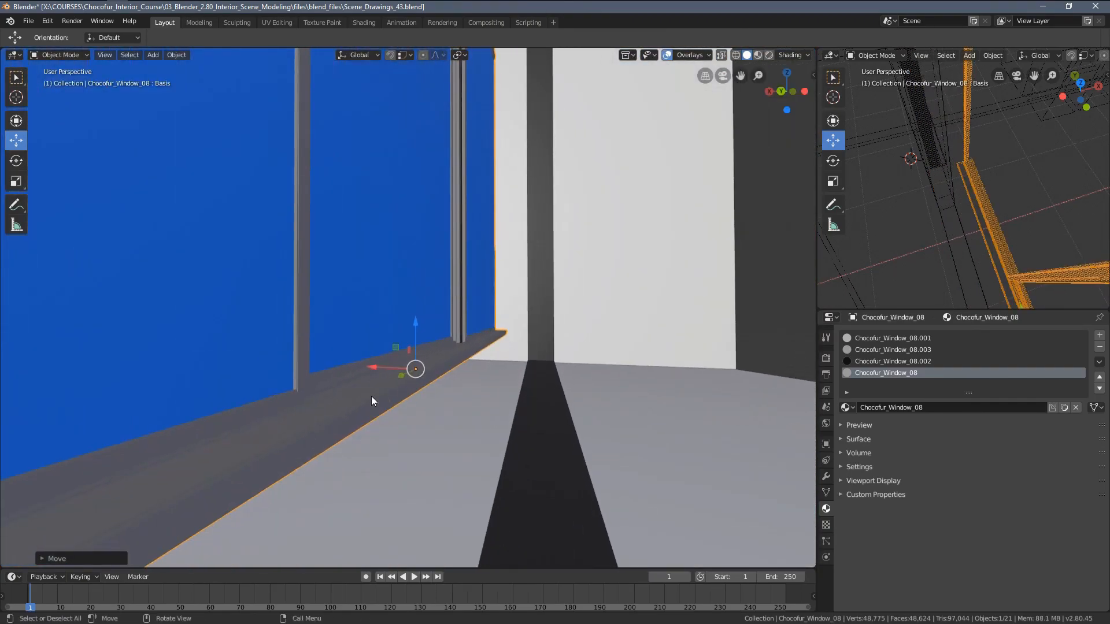
middle_click_drag(371, 397, 408, 384)
scroll(408, 384, "down", 2)
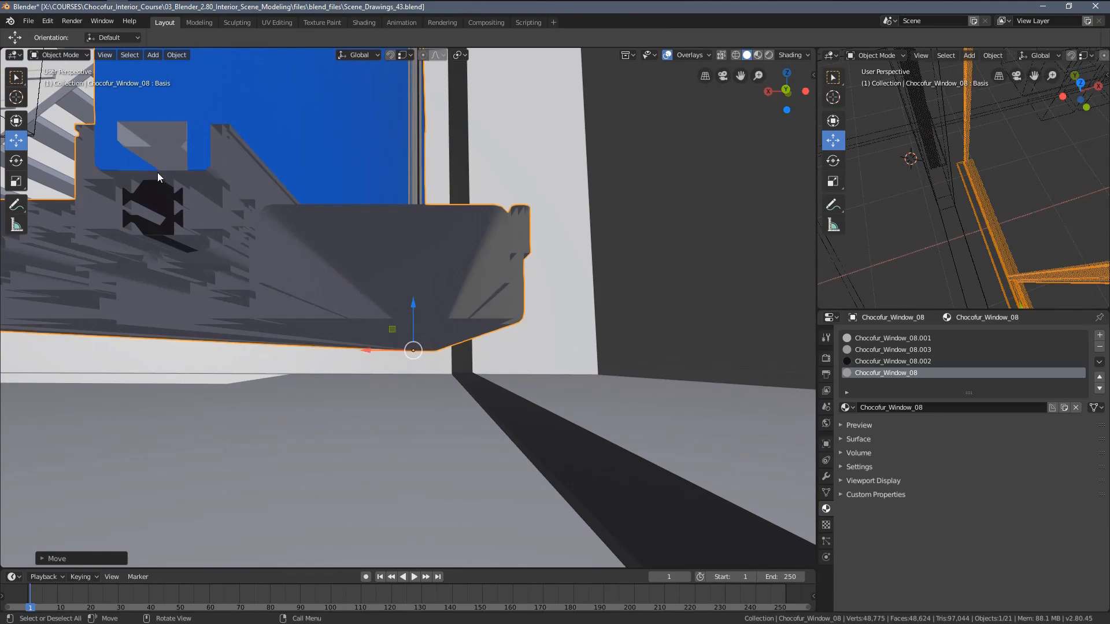
middle_click_drag(130, 185, 407, 413)
type("rz180")
key("Return")
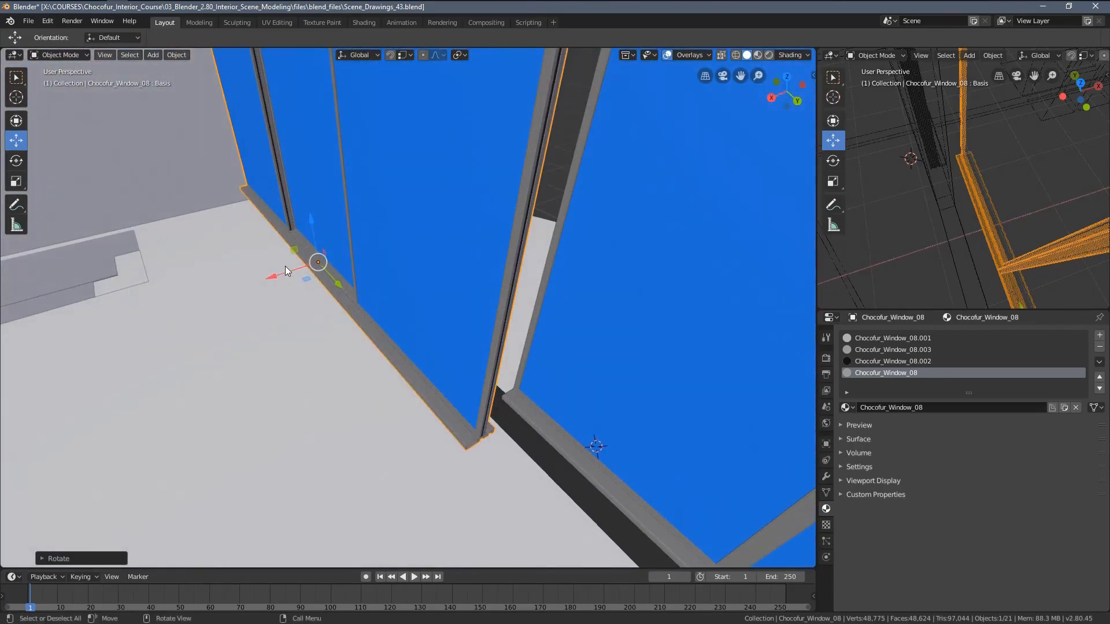
Lower Chocofur_Window_08 along Z until its base sits on the bottom bar of the black frame.
middle_click_drag(287, 271, 404, 315)
key("g")
key("z")
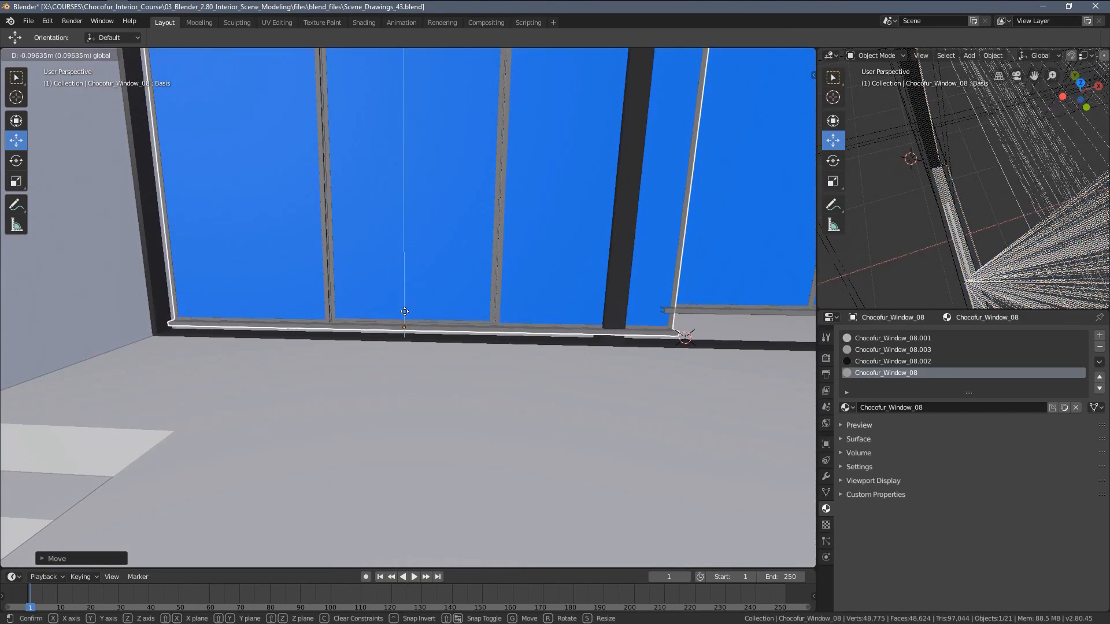
left_click(396, 391)
middle_click_drag(397, 392, 434, 379)
key("g")
key("z")
left_click(460, 327)
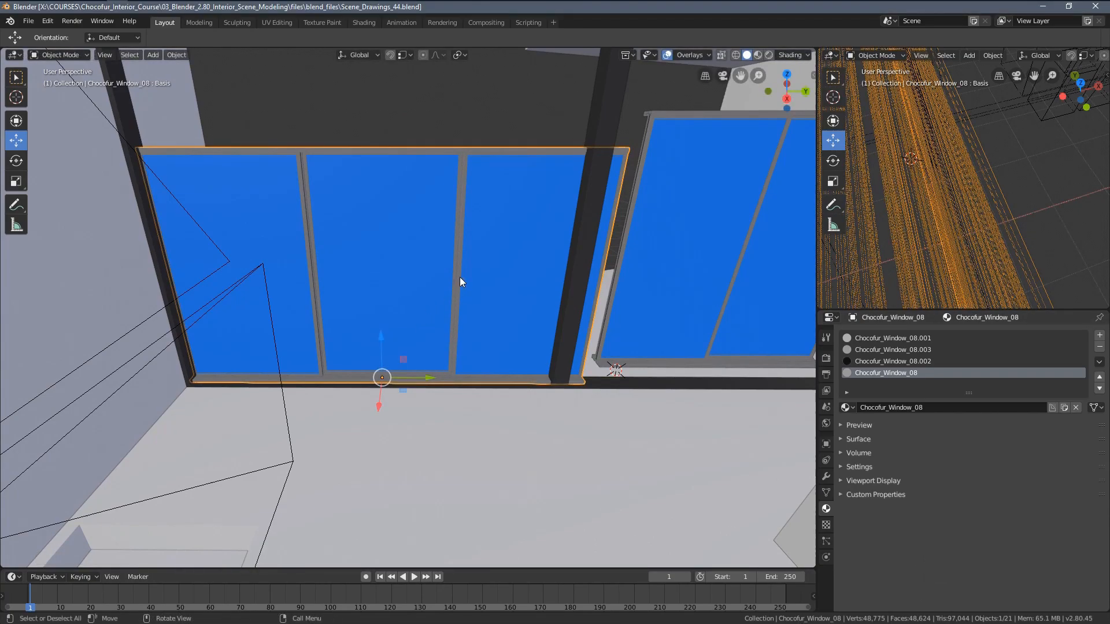
middle_click_drag(461, 280, 438, 342)
scroll(434, 340, "up", 2)
scroll(364, 326, "down", 2)
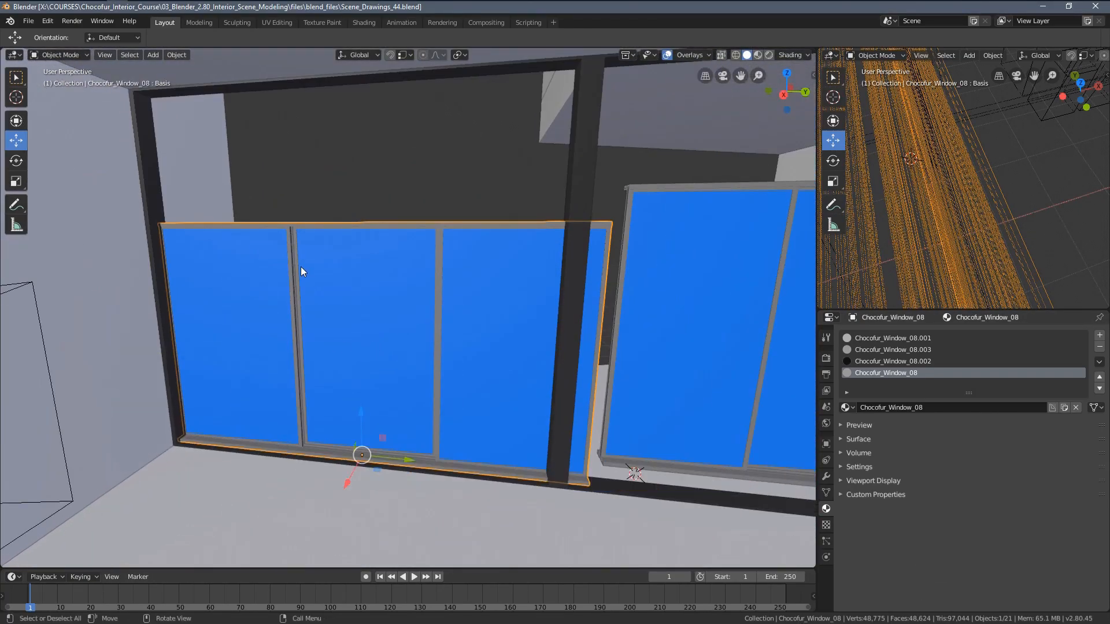
key("s")
key("y")
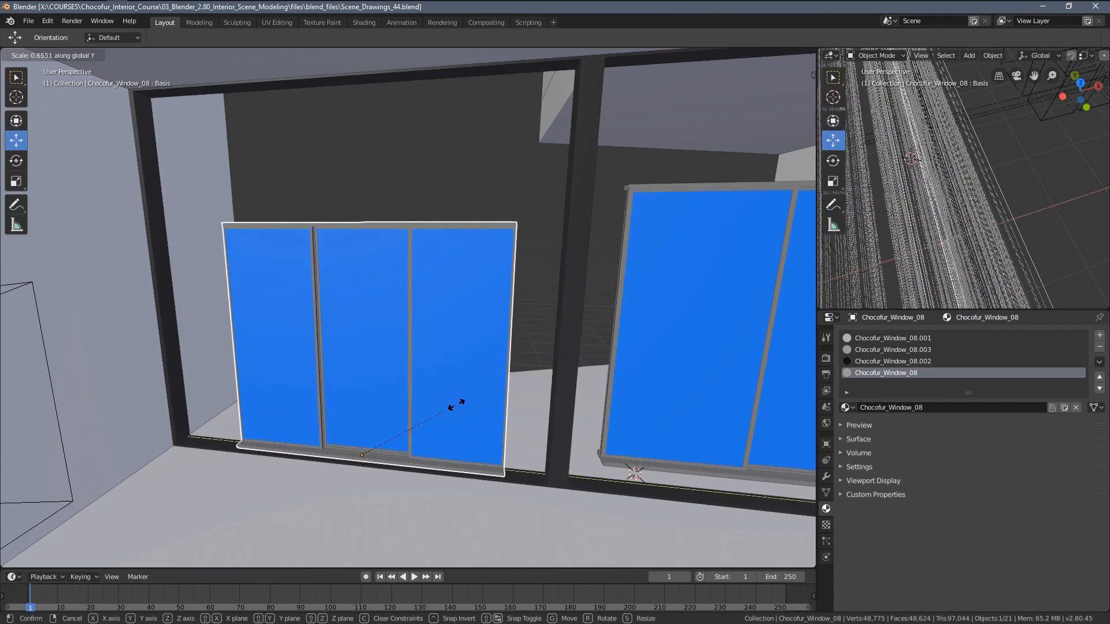
right_click(455, 404)
left_click(448, 277)
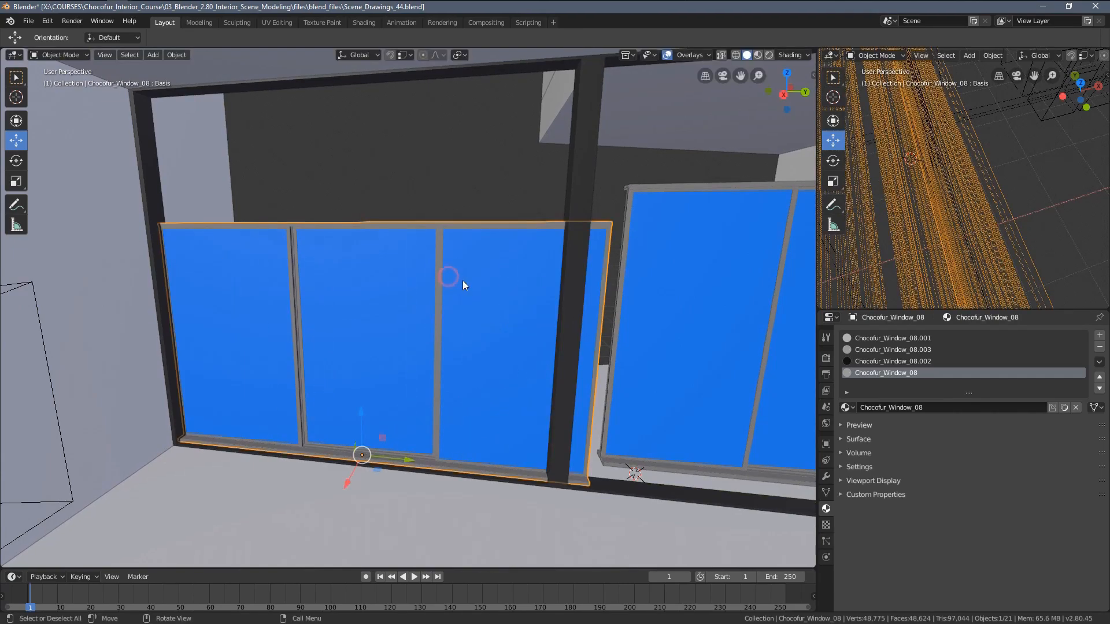
Open the shape keys of Chocofur_Window_08, enlarge the list and properties area to show every key, and select the Height key.
left_click(826, 492)
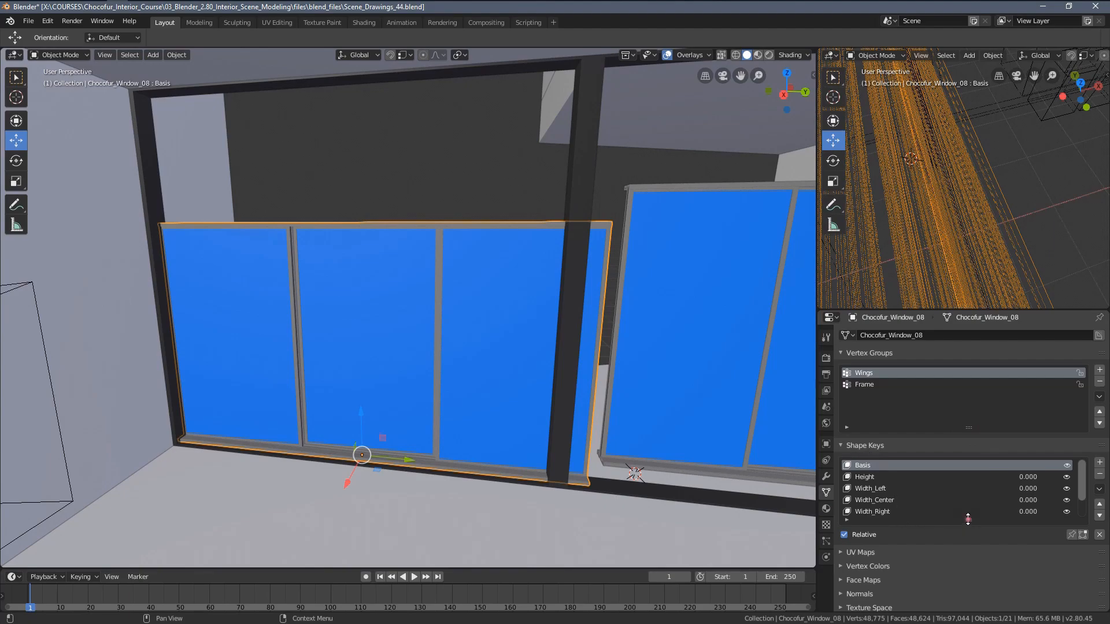
left_click_drag(968, 518, 968, 553)
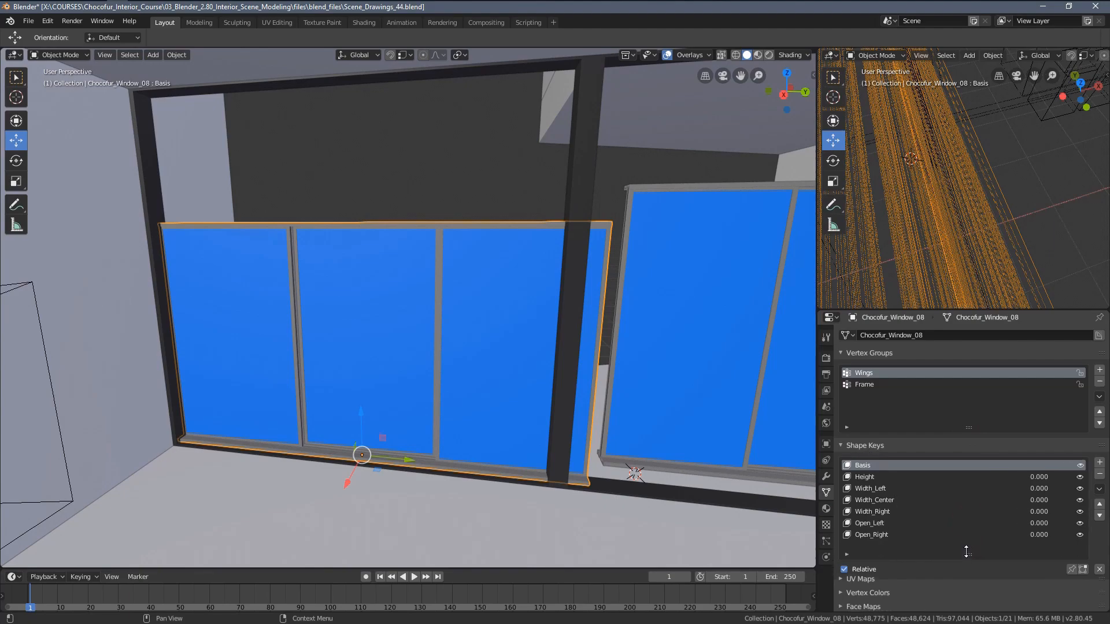
left_click(897, 478)
scroll(928, 481, "down", 5)
scroll(916, 431, "up", 5)
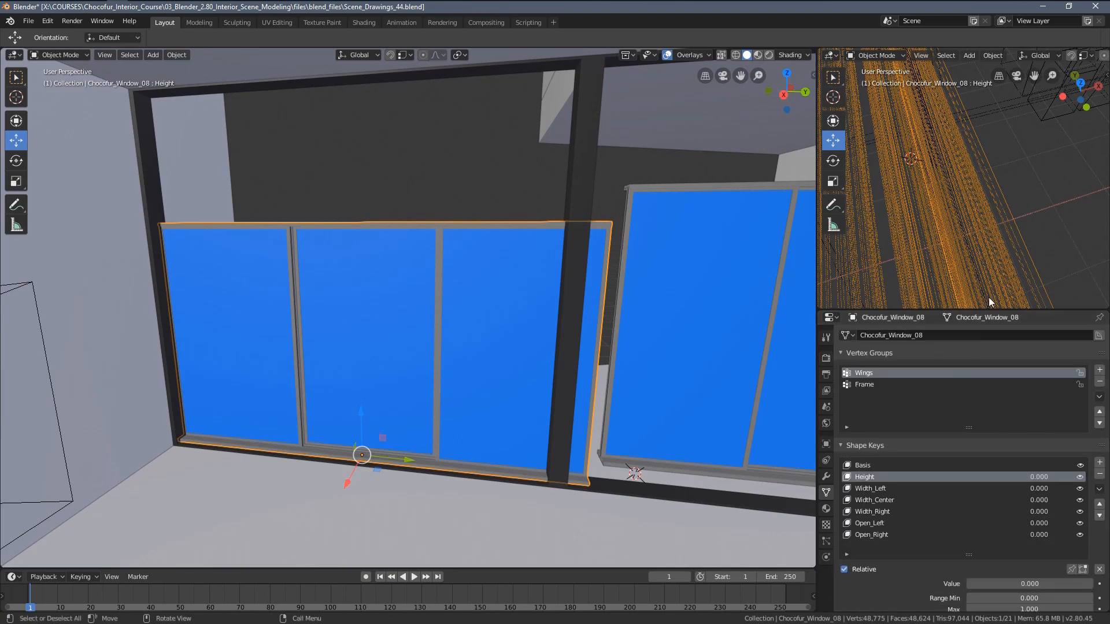
left_click_drag(984, 309, 984, 180)
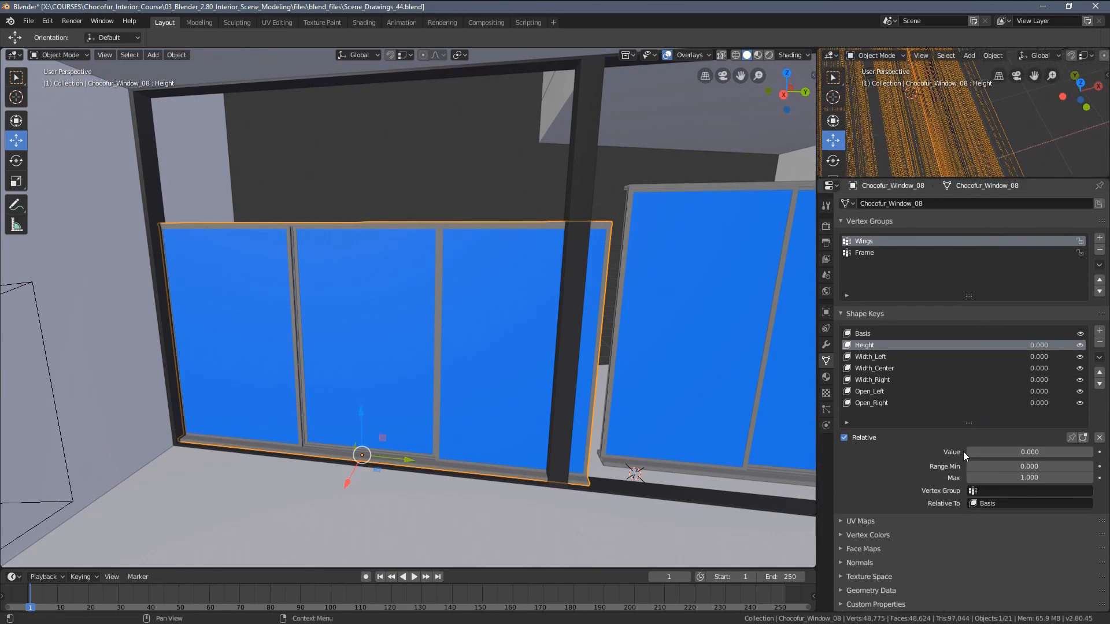
Set the Height shape key to about 0.479, then test the Open_Left key, return it to 0 and reselect Height.
left_click_drag(969, 452, 1064, 449)
left_click(897, 389)
left_click_drag(1085, 452, 1057, 450)
left_click(888, 346)
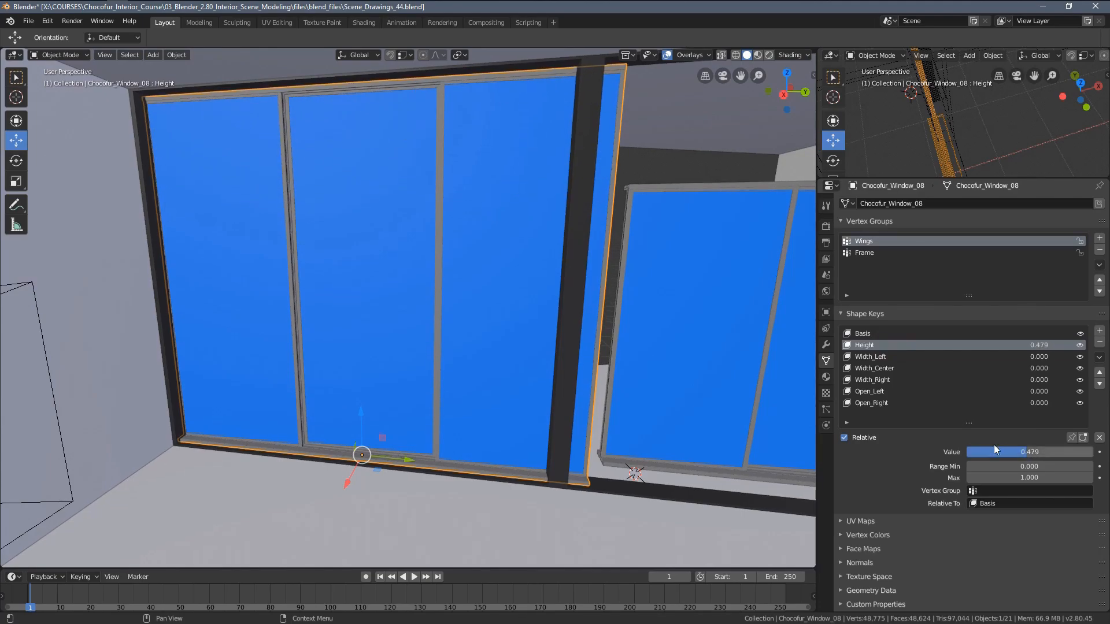
Check the top edge of Chocofur_Window_08 against the frame and refine its Height shape key to 0.483.
middle_click_drag(634, 355, 443, 367)
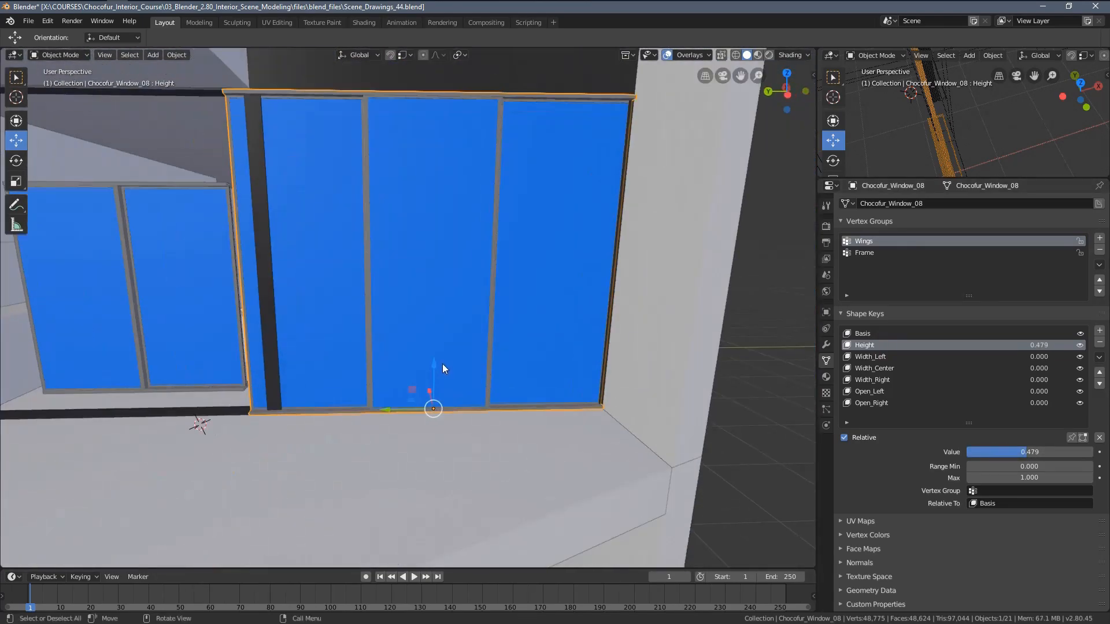
scroll(465, 356, "up", 5)
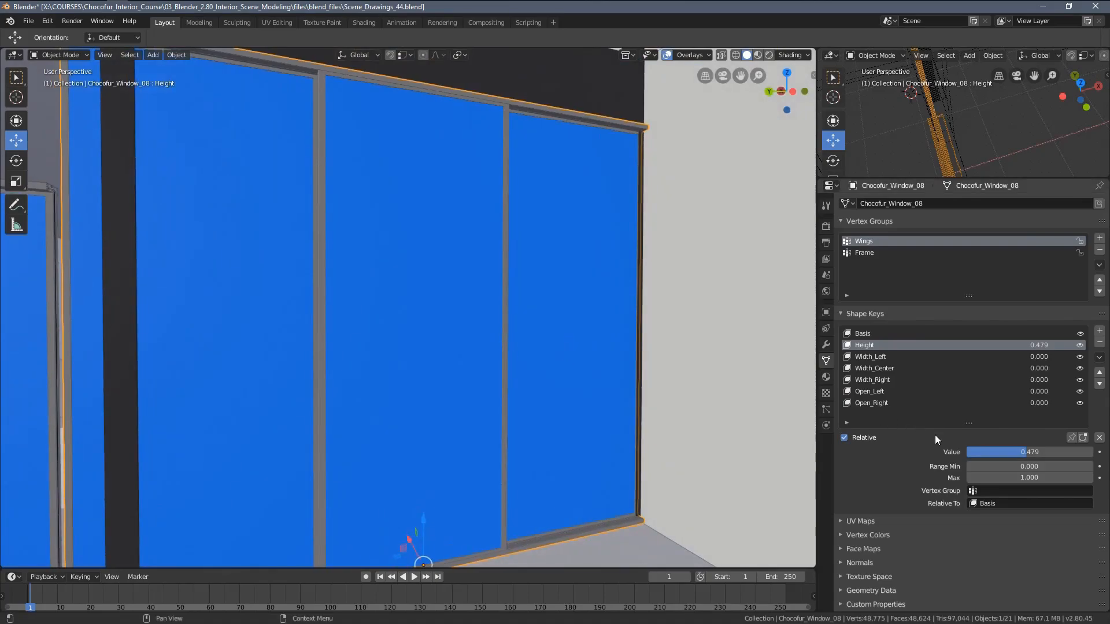
left_click_drag(1027, 452, 1015, 451)
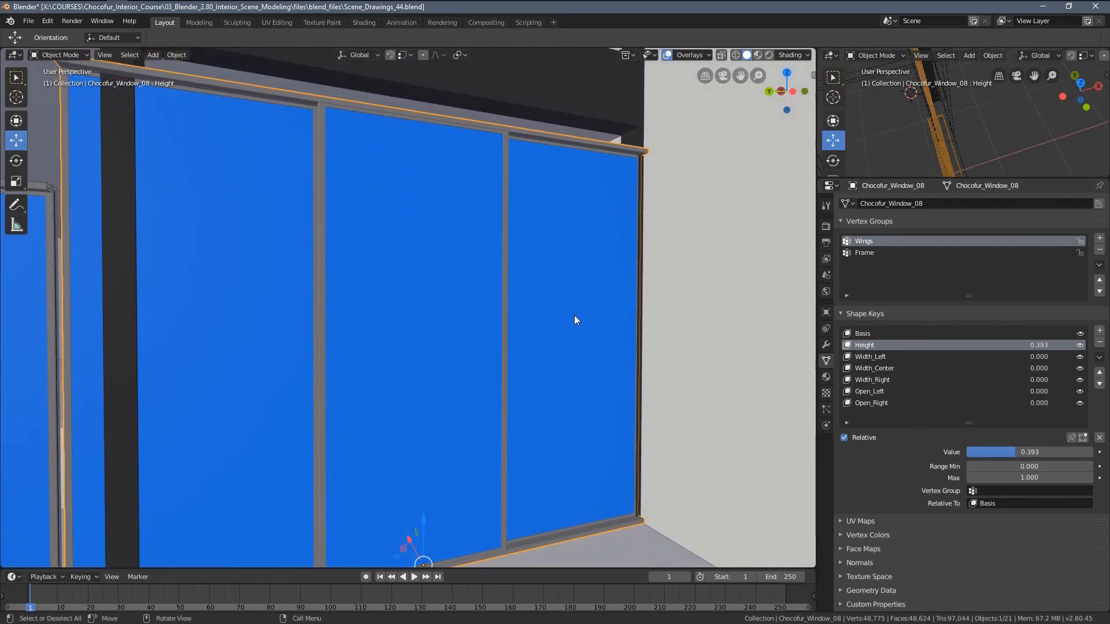
middle_click_drag(574, 321, 526, 349)
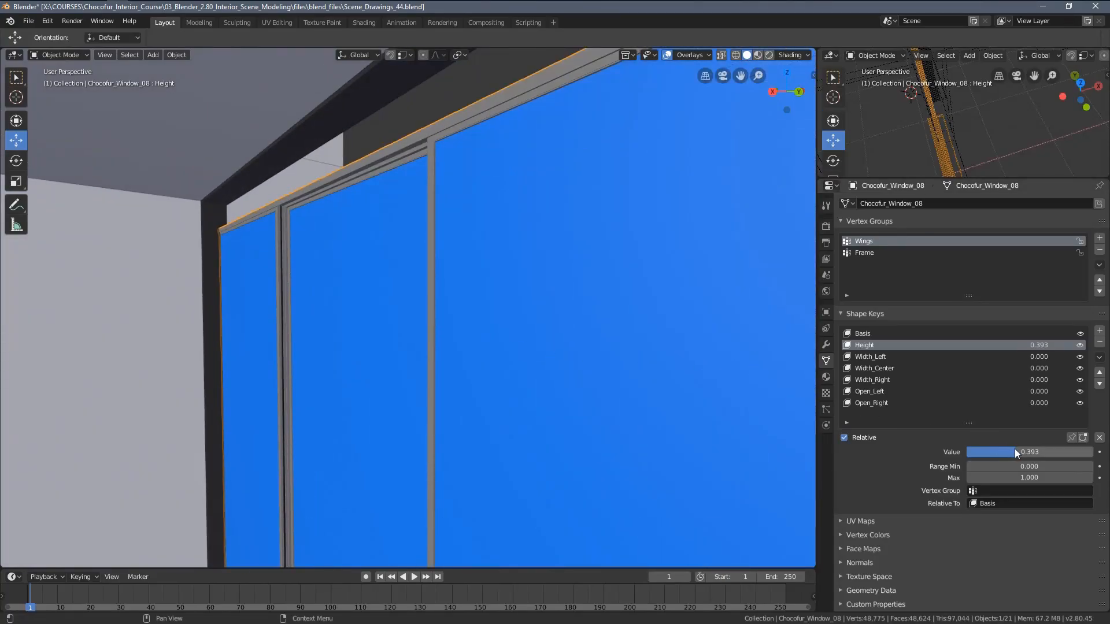
left_click_drag(1016, 451, 1030, 452)
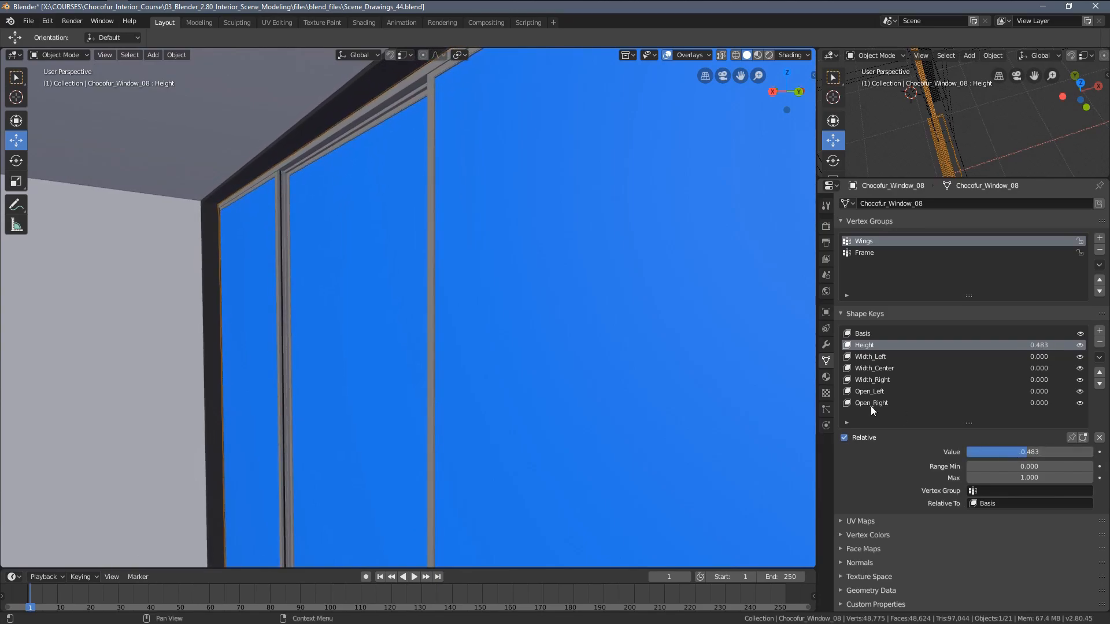
Slide Chocofur_Window_08 along Y toward the side wall to line its outer edge up with the black vertical post.
middle_click_drag(684, 355, 515, 319)
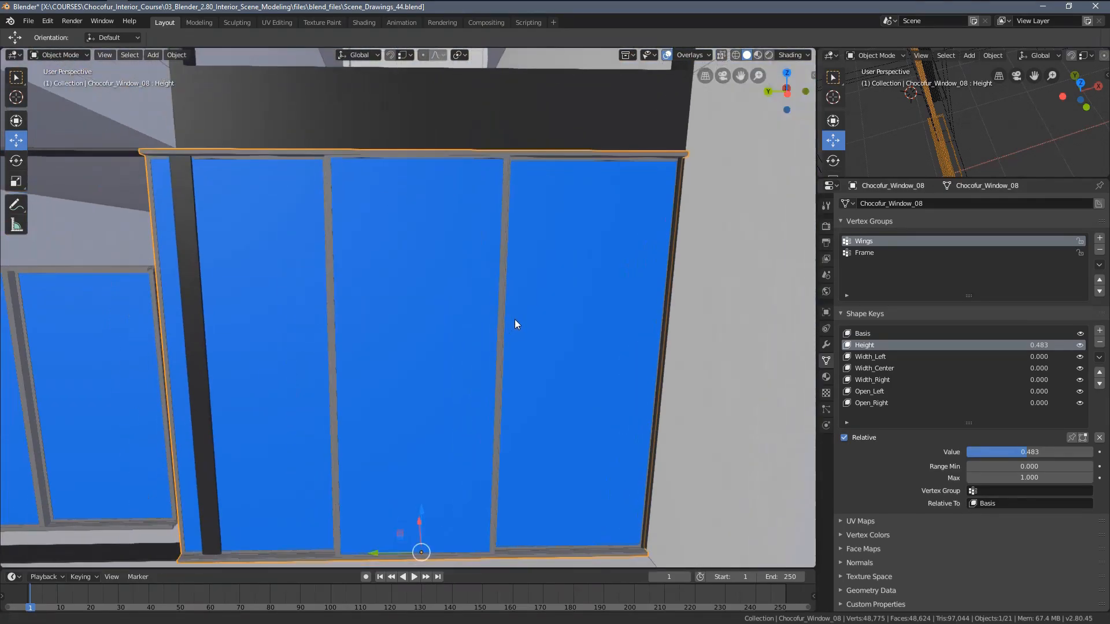
middle_click_drag(451, 277, 545, 301)
middle_click_drag(476, 404, 428, 443)
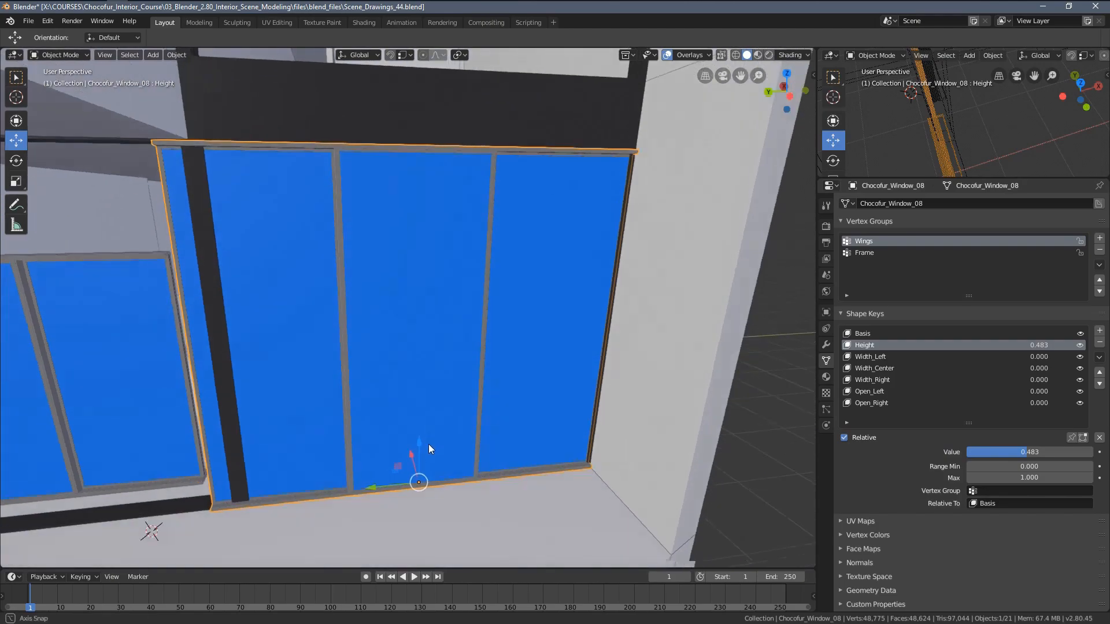
key("g")
key("x")
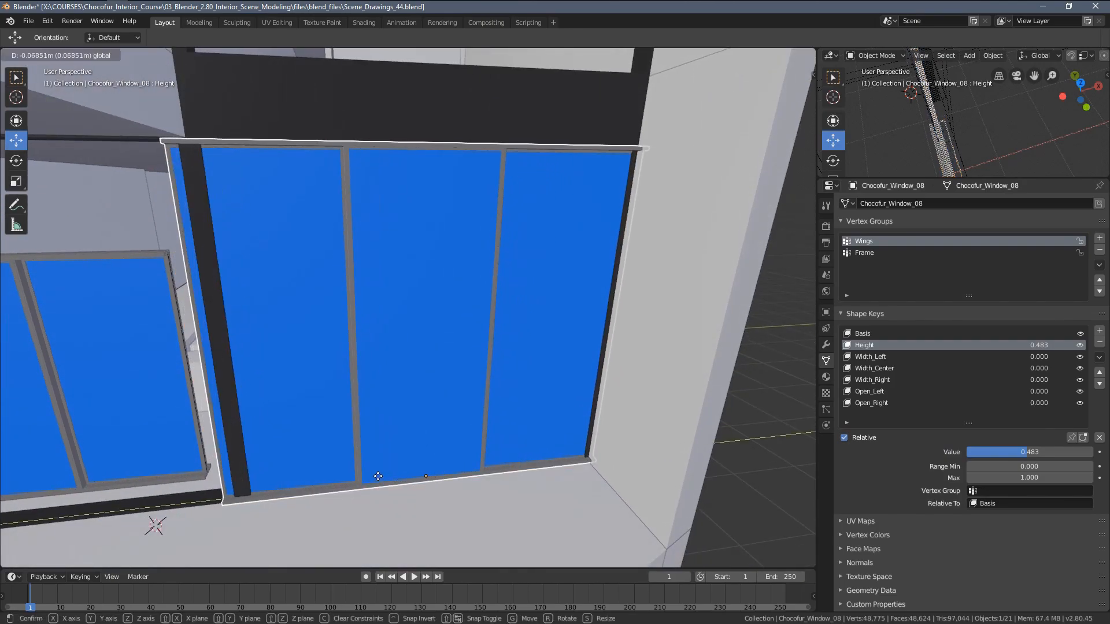
left_click(382, 469)
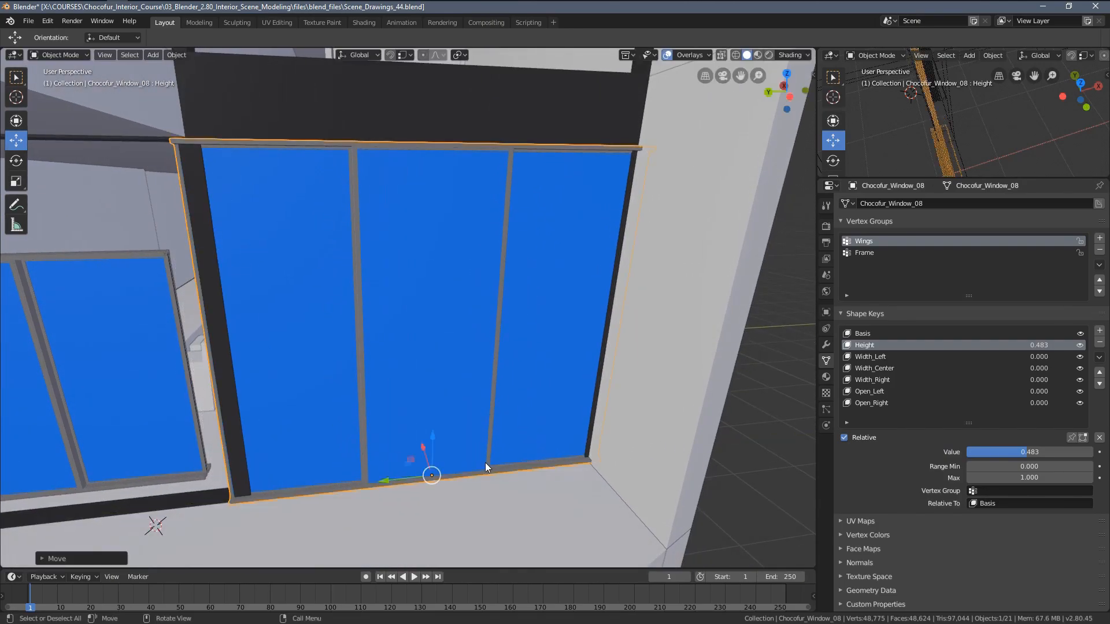
middle_click_drag(484, 462, 504, 427)
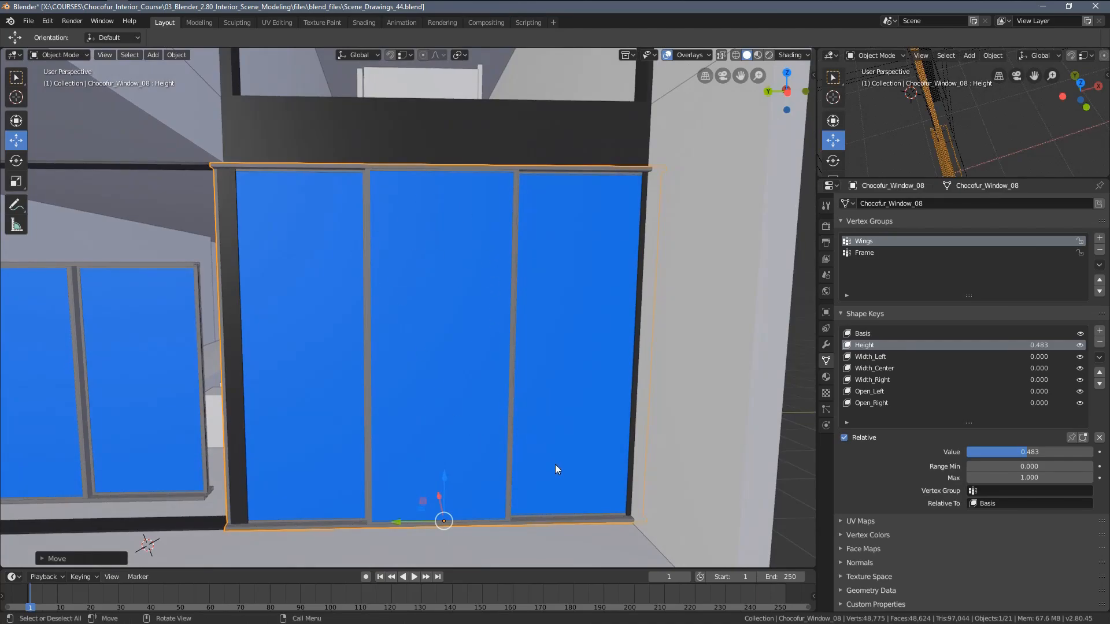
key("s")
key("y")
key("Escape")
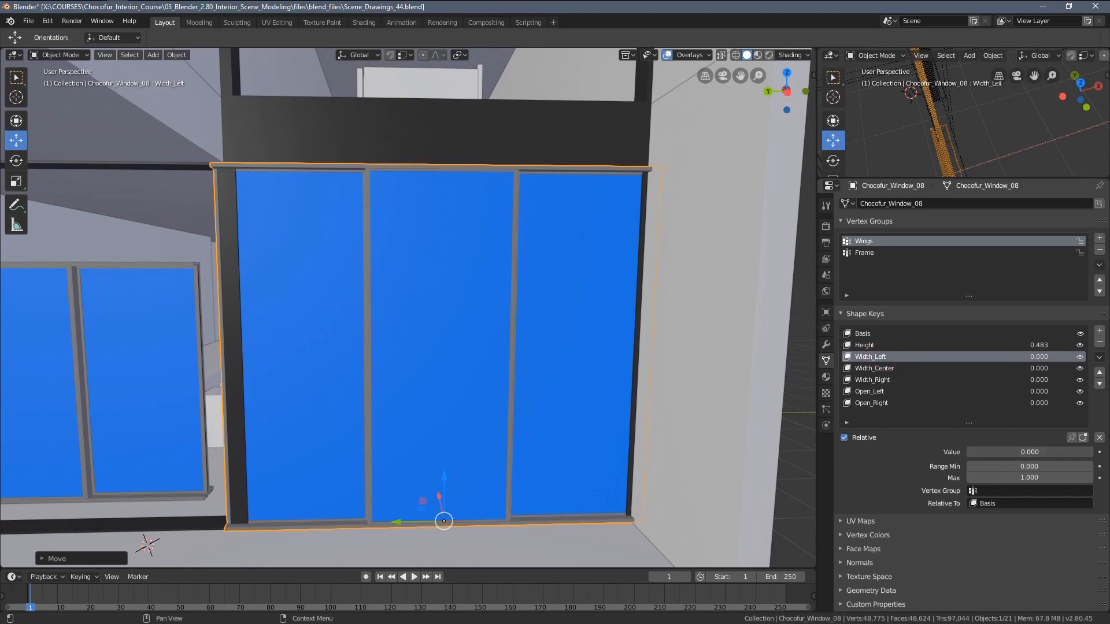
Try the Width_Left shape key of Chocofur_Window_08 at 0.152 and check the window's side edges from both sides.
middle_click_drag(501, 332, 958, 411)
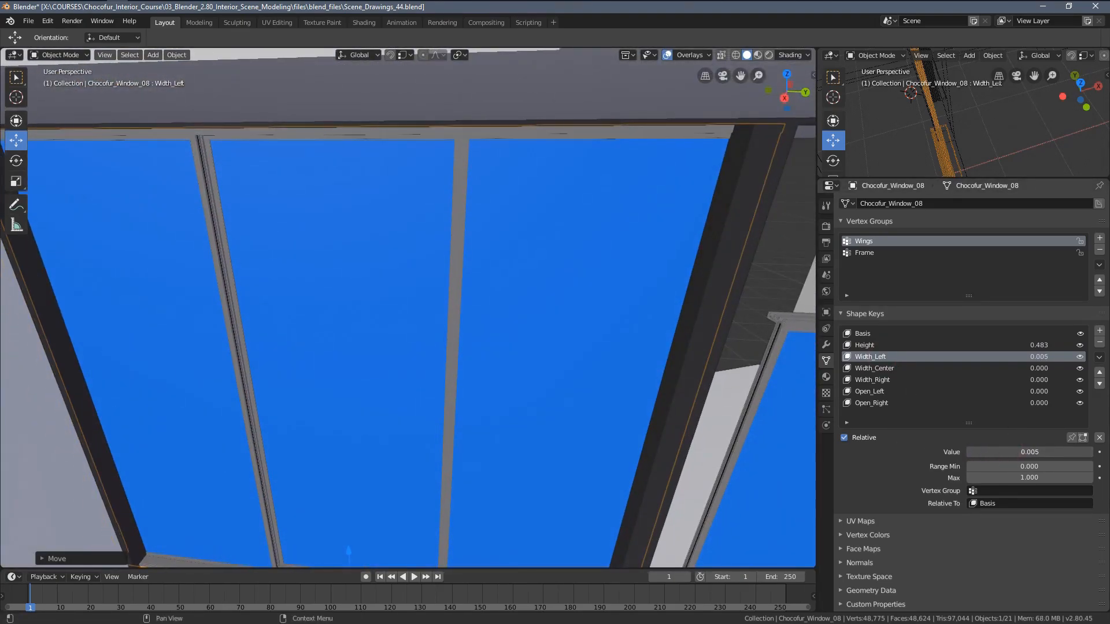
left_click_drag(1008, 452, 985, 452)
scroll(536, 361, "down", 4)
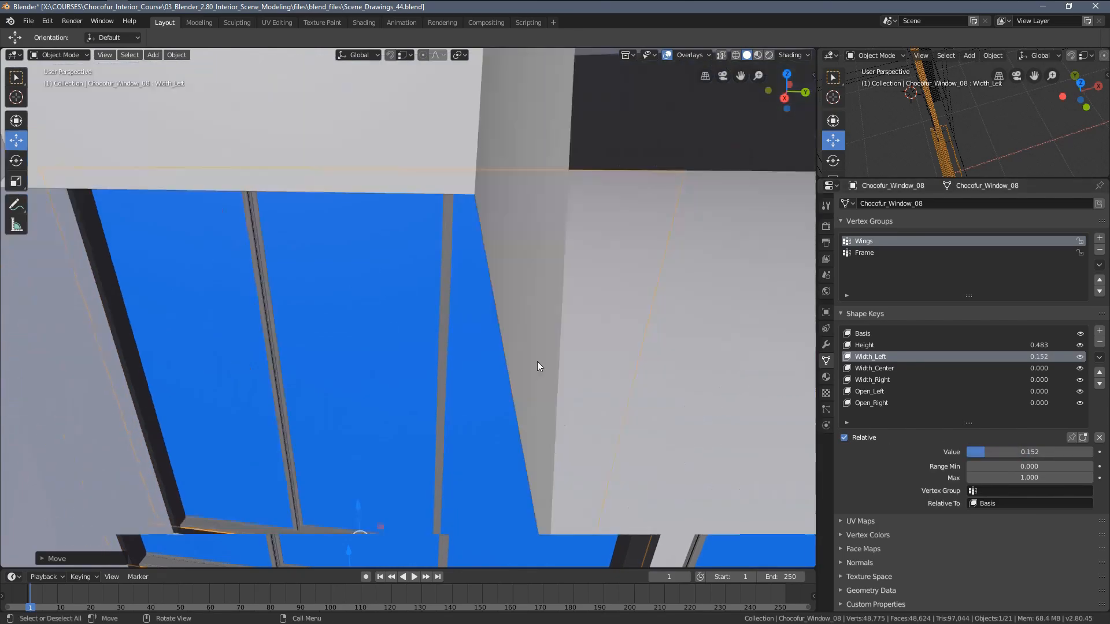
middle_click_drag(537, 362, 312, 327)
scroll(421, 347, "up", 2)
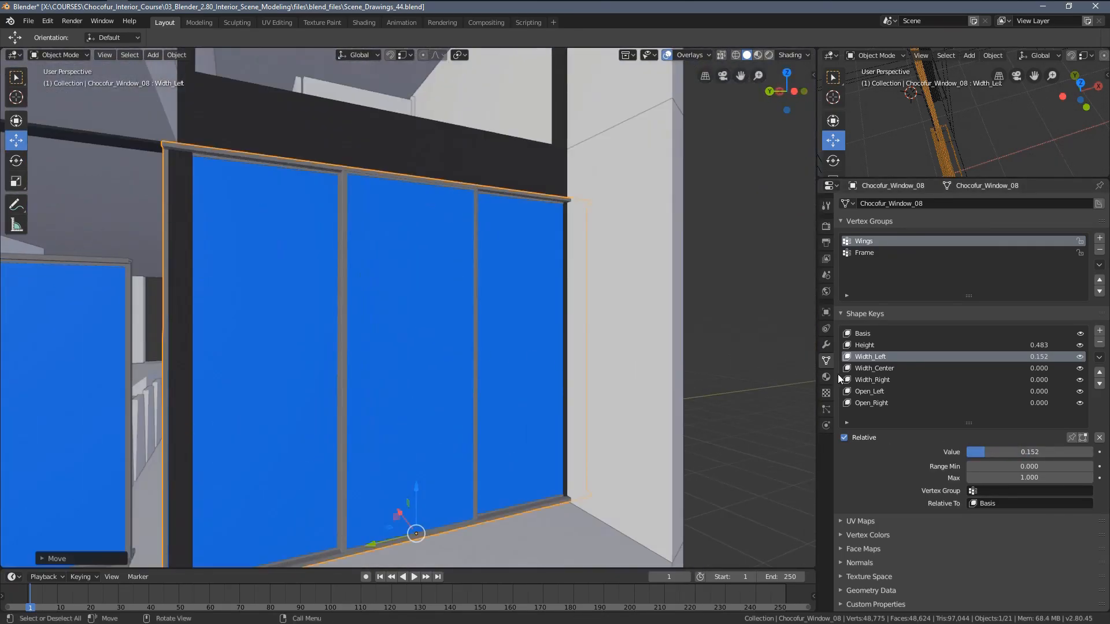
Try the Width_Center key at 0.431 and the Width_Right key, and reset all width shape keys to 0.
left_click_drag(1002, 454, 1022, 455)
middle_click_drag(602, 401, 713, 389)
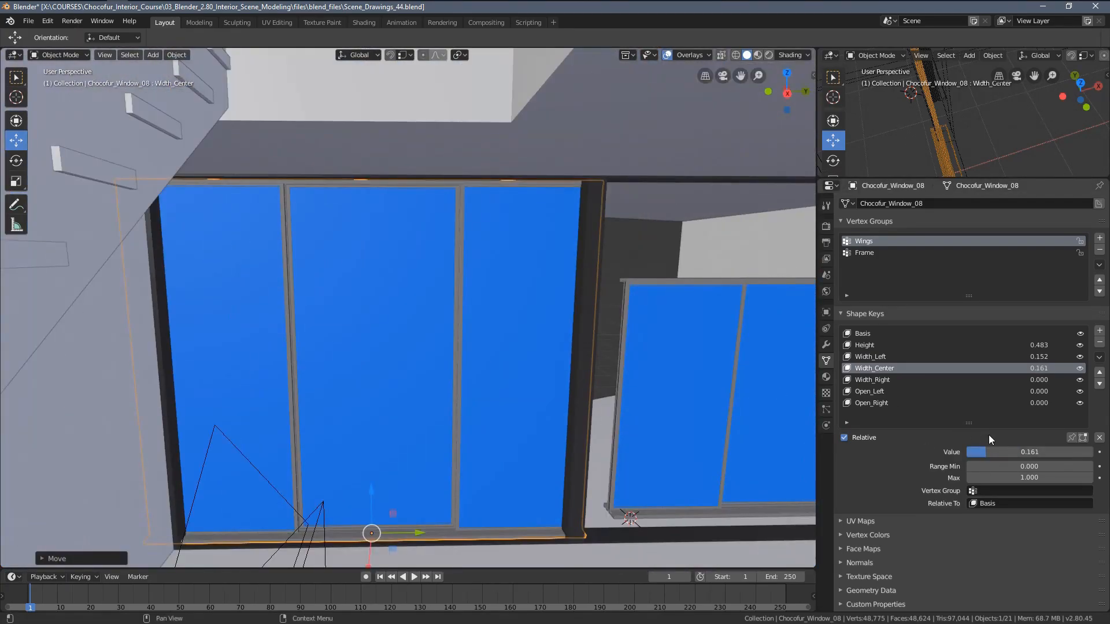
left_click_drag(987, 452, 1021, 452)
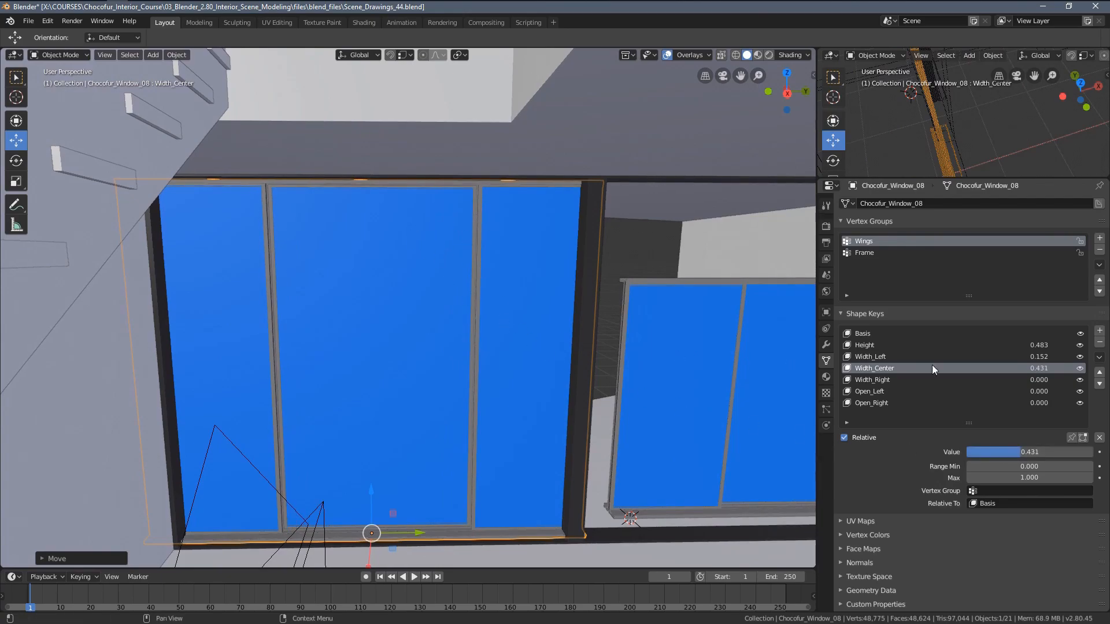
left_click(900, 381)
left_click_drag(988, 452, 882, 450)
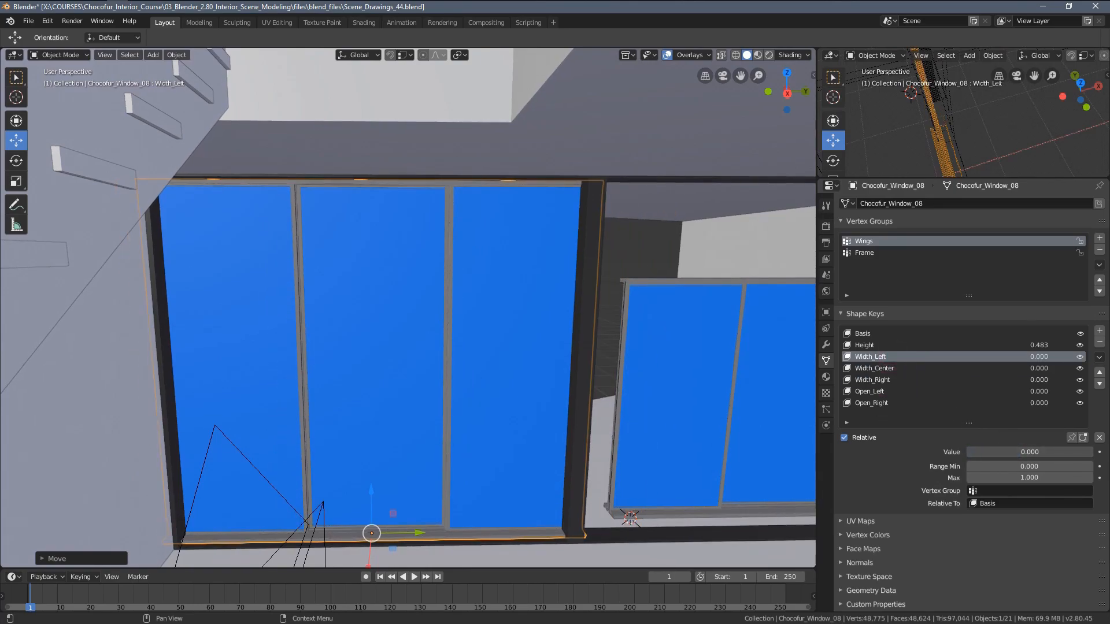
Slide Chocofur_Window_08 along Y away from the black vertical post, leaving a gap between them.
middle_click_drag(600, 435, 605, 373)
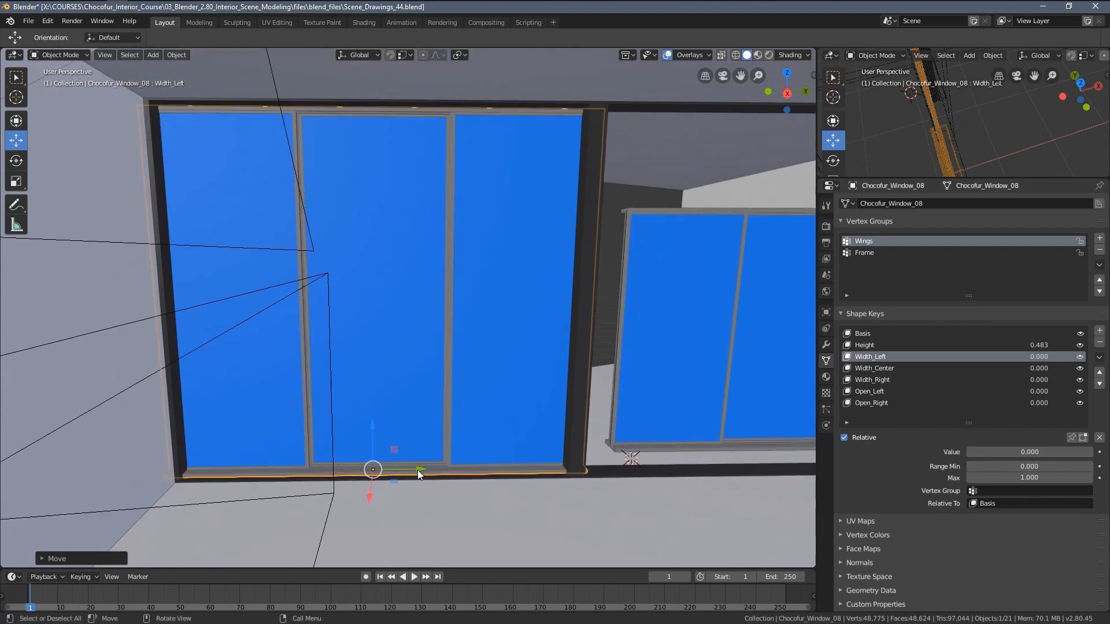
left_click_drag(417, 470, 382, 467)
middle_click_drag(544, 449, 578, 438)
Select the inner face of the frame's vertical post in Edit Mode, snap the 3D cursor to it and return to Object Mode.
scroll(576, 447, "up", 4)
left_click(605, 435)
key("Tab")
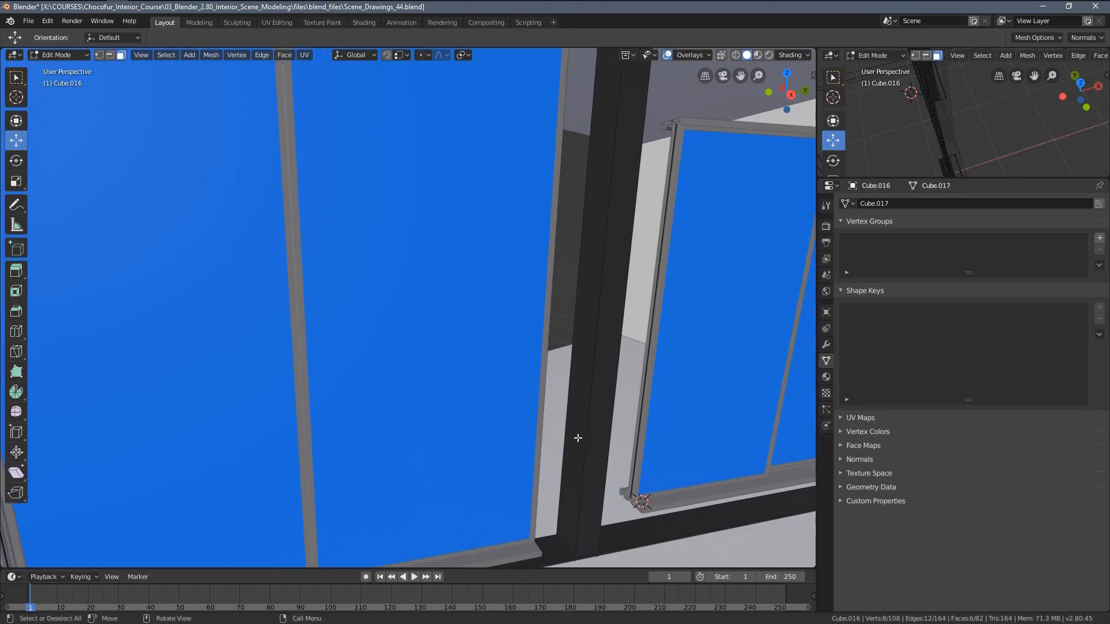
left_click(587, 403)
key("shift+s")
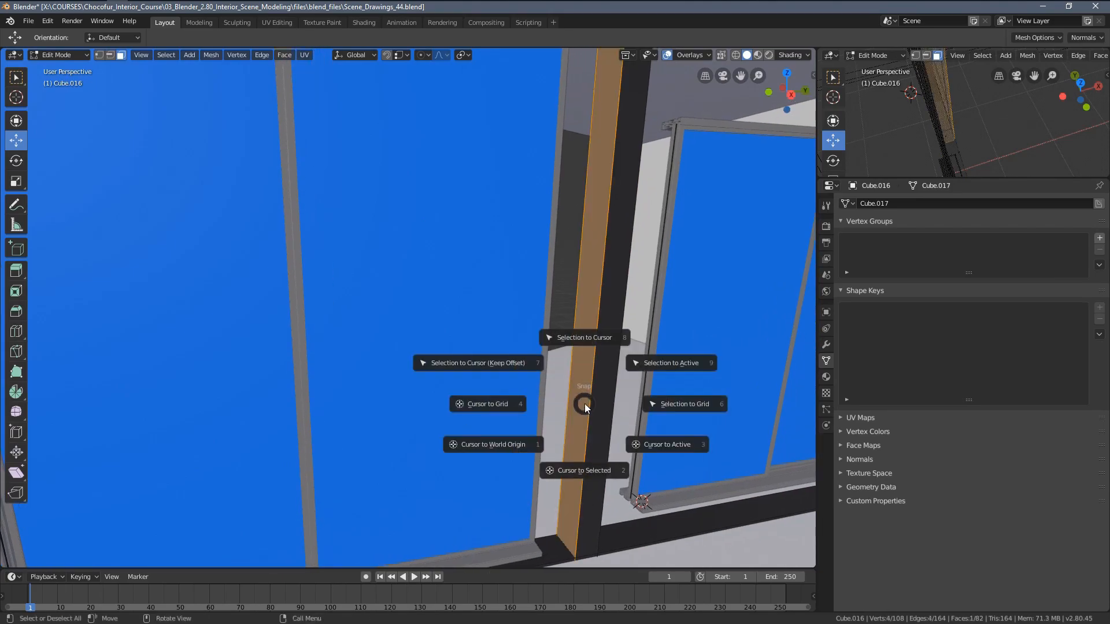
left_click(577, 471)
middle_click_drag(571, 465, 567, 436)
scroll(564, 399, "down", 5)
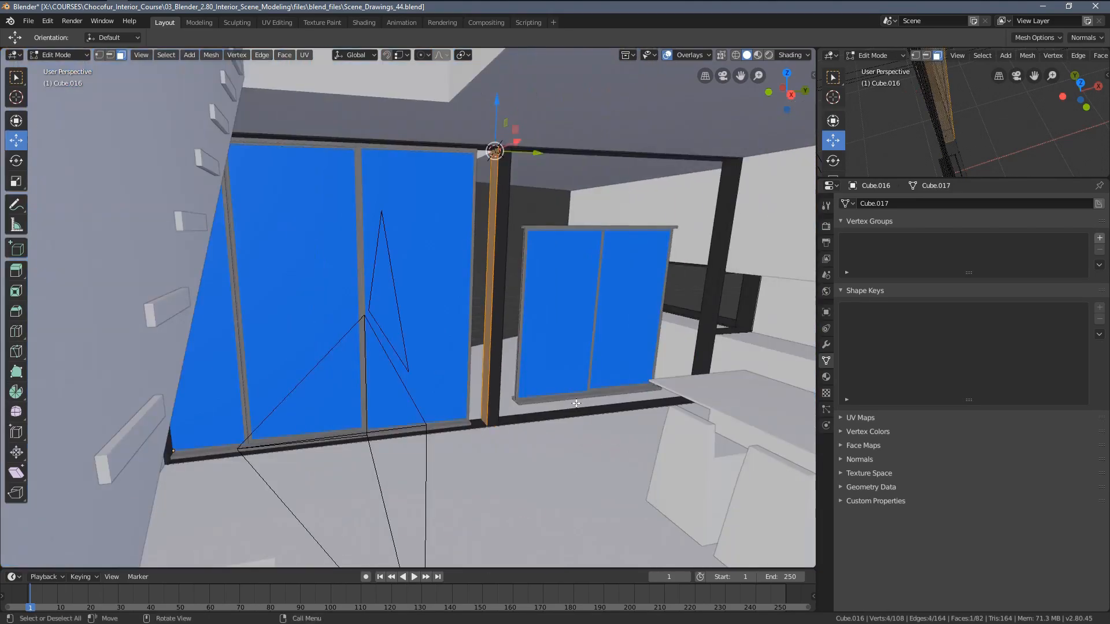
scroll(562, 387, "up", 3)
key("Tab")
Move Chocofur_Window_08 about 0.18 m along Y so its side edge meets the 3D cursor on the vertical post.
left_click(503, 296)
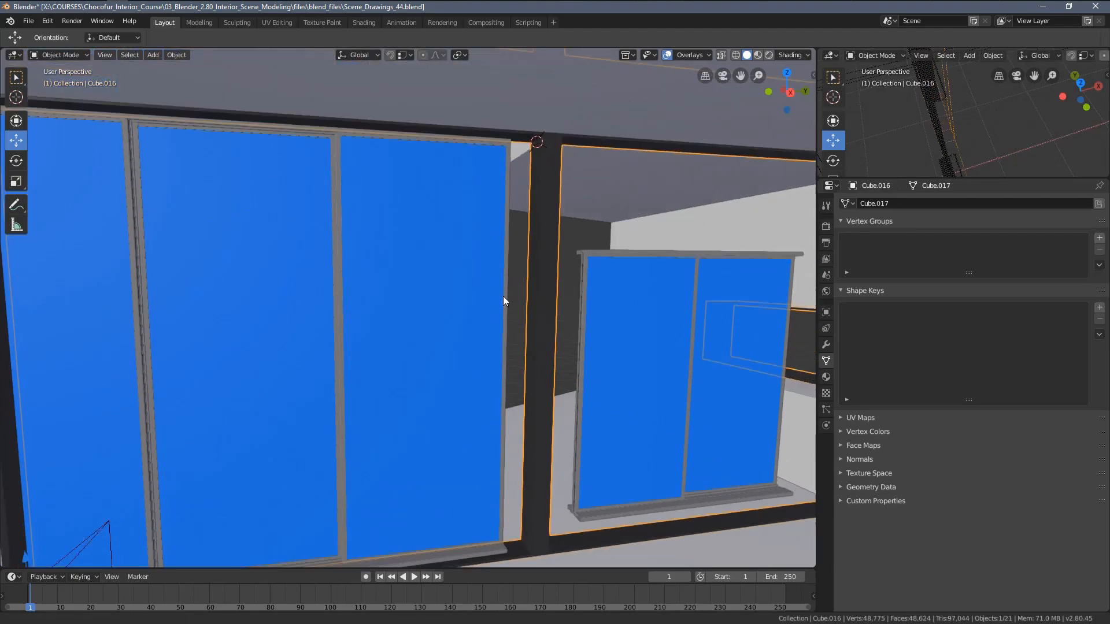
scroll(508, 255, "up", 3)
middle_click_drag(574, 282, 449, 267)
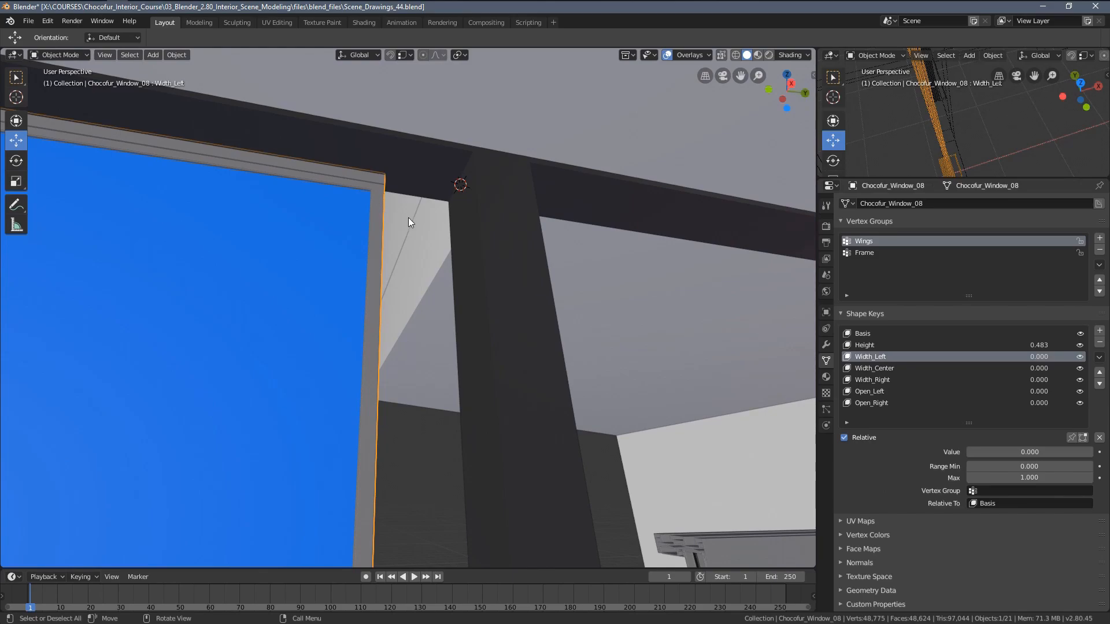
key("g")
key("y")
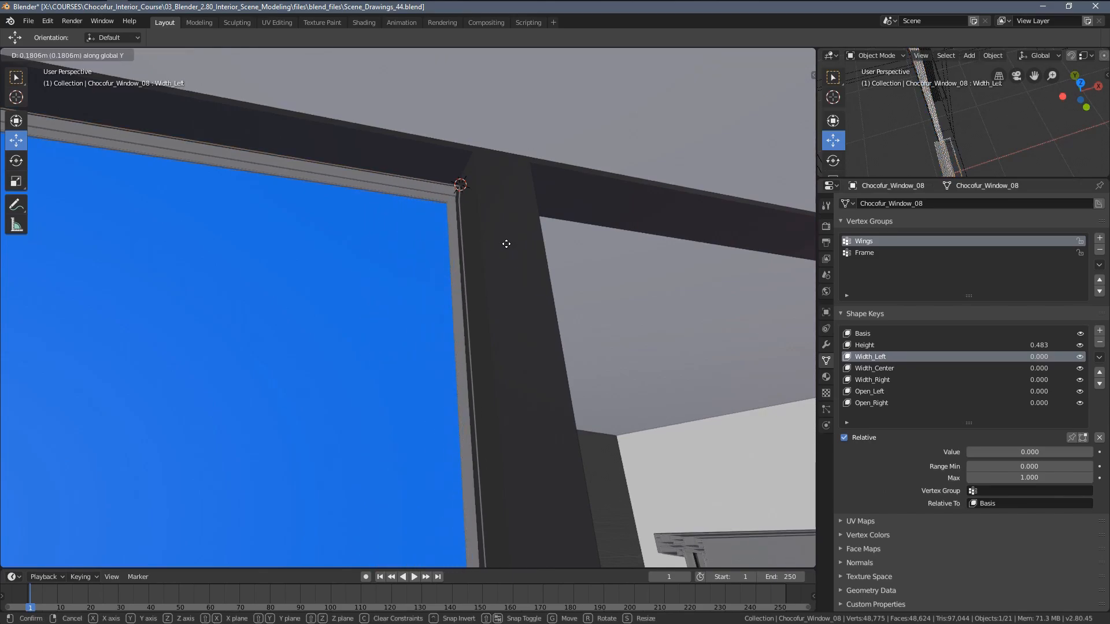
left_click(503, 265)
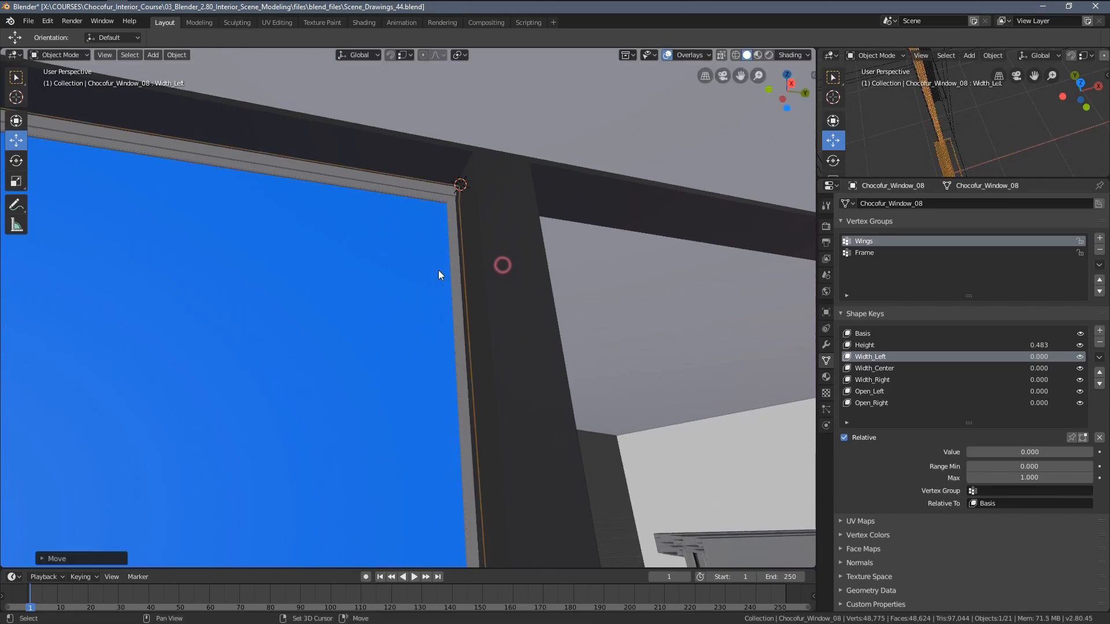
middle_click_drag(503, 264, 438, 314)
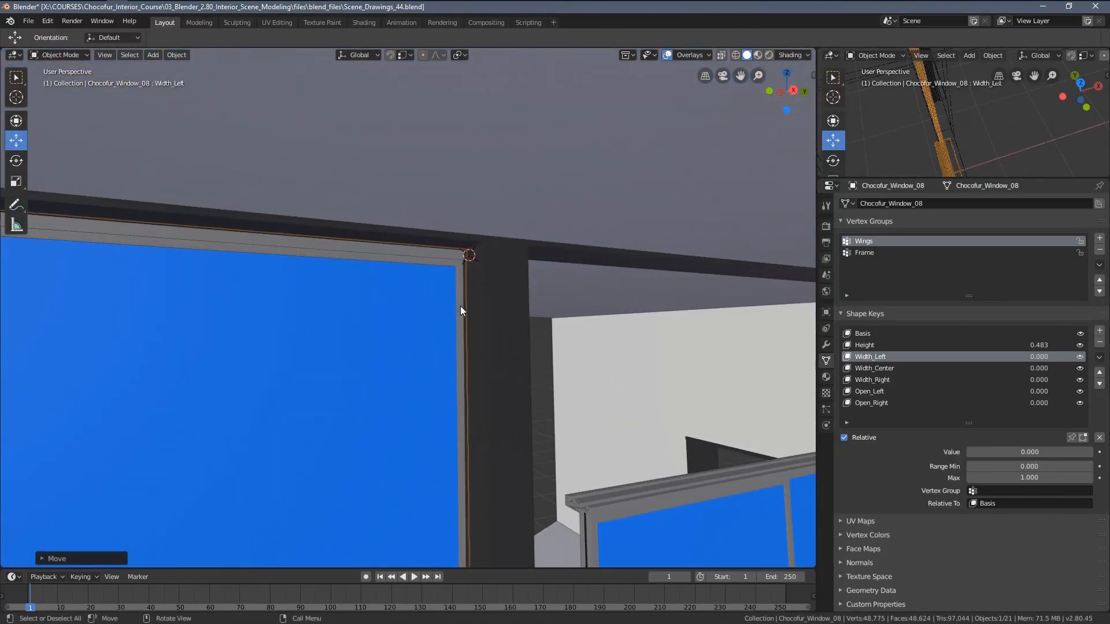
Set the pivot point to the 3D Cursor for Chocofur_Window_08.
key("period")
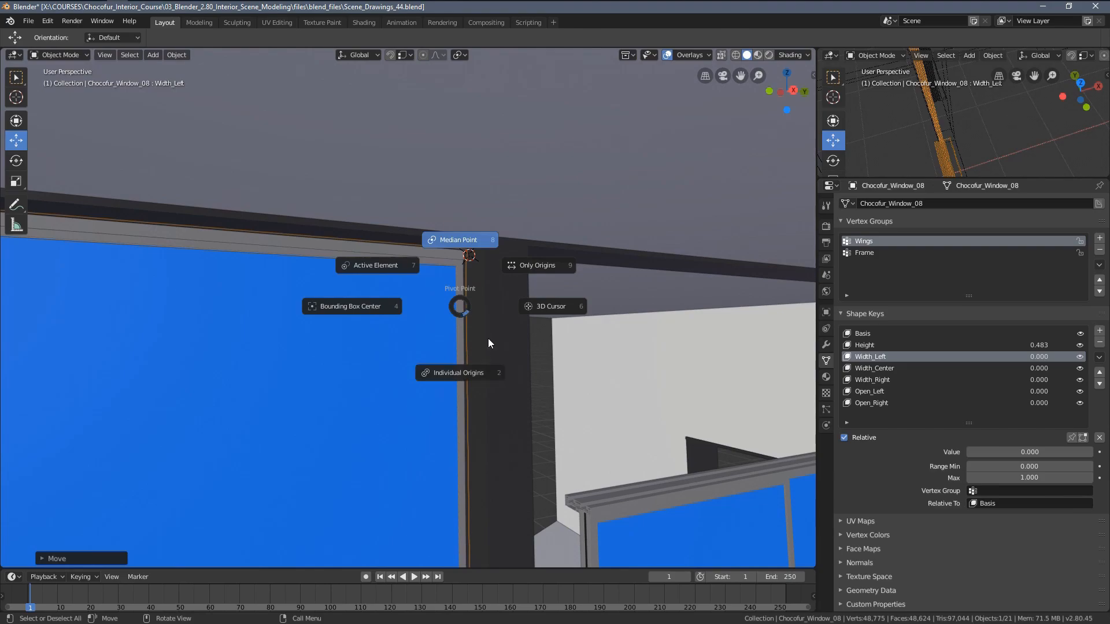
left_click(532, 304)
middle_click_drag(533, 309, 417, 304)
key("KP_Decimal")
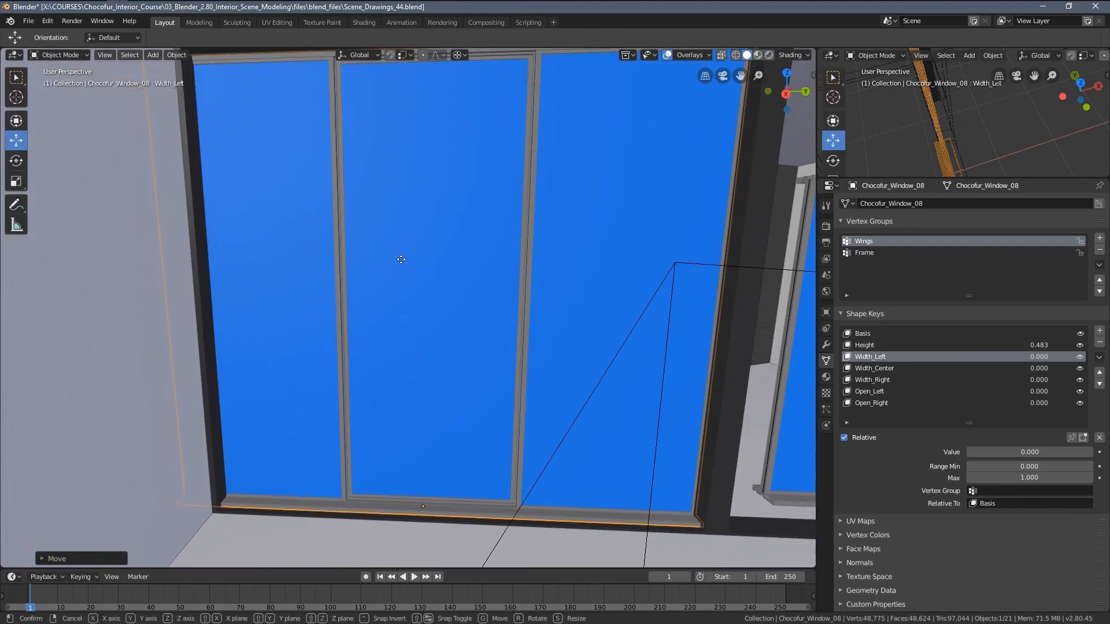
key("y")
right_click(417, 265)
scroll(543, 261, "down", 3)
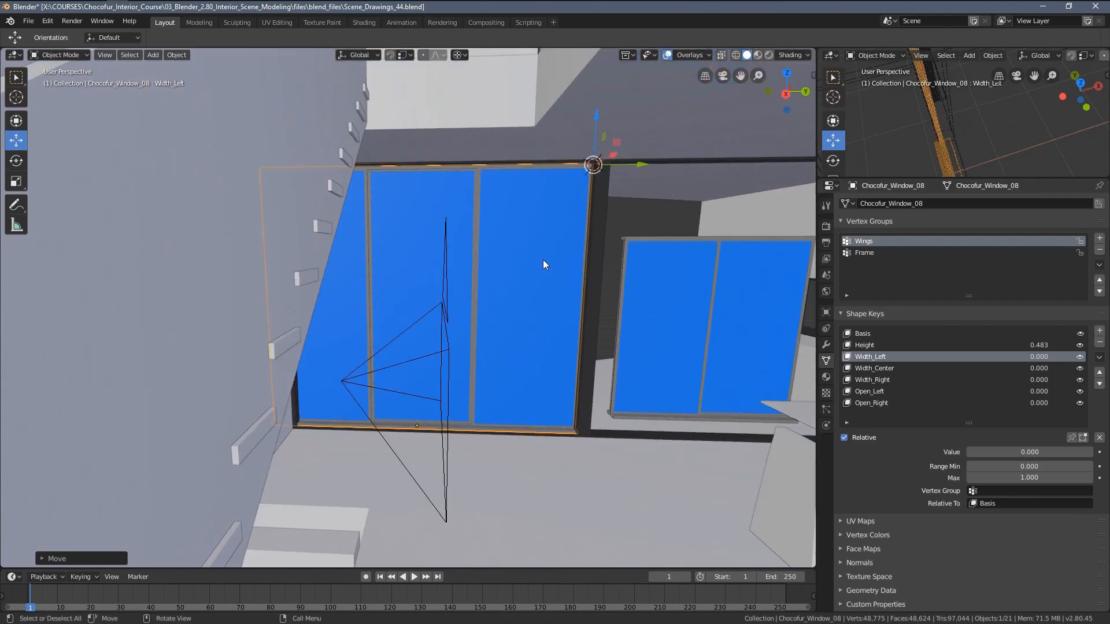
Scale Chocofur_Window_08 along Y to about 0.925 from the 3D cursor so it fits between the post and the side wall.
middle_click_drag(542, 260, 543, 243)
scroll(542, 242, "up", 3)
key("s")
key("y")
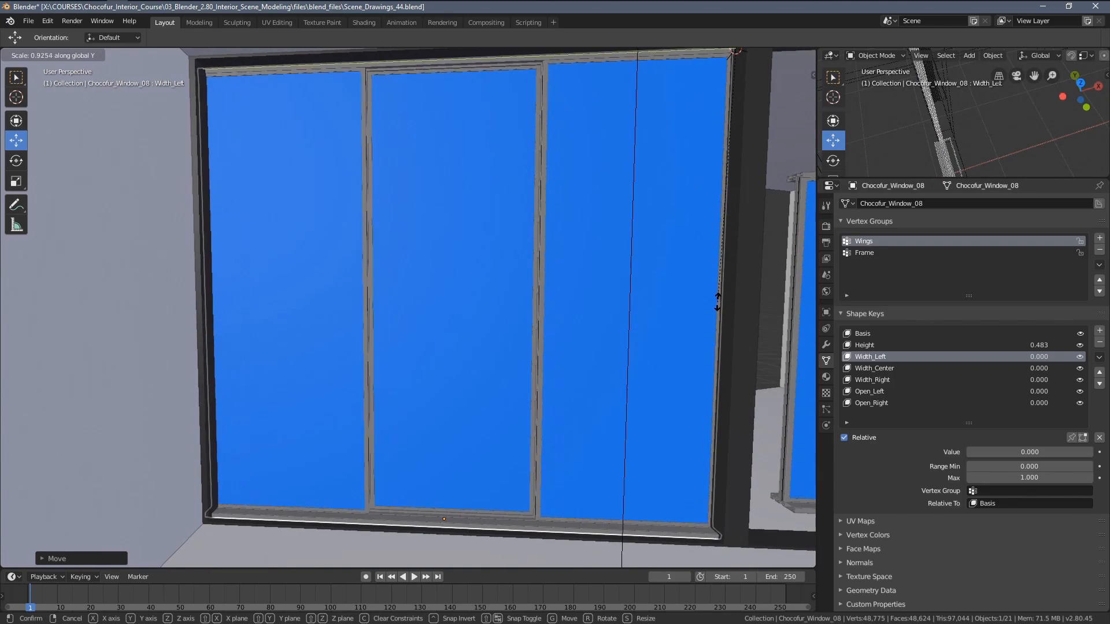
left_click(710, 270)
scroll(707, 220, "down", 2)
middle_click_drag(702, 113, 619, 163, "shift")
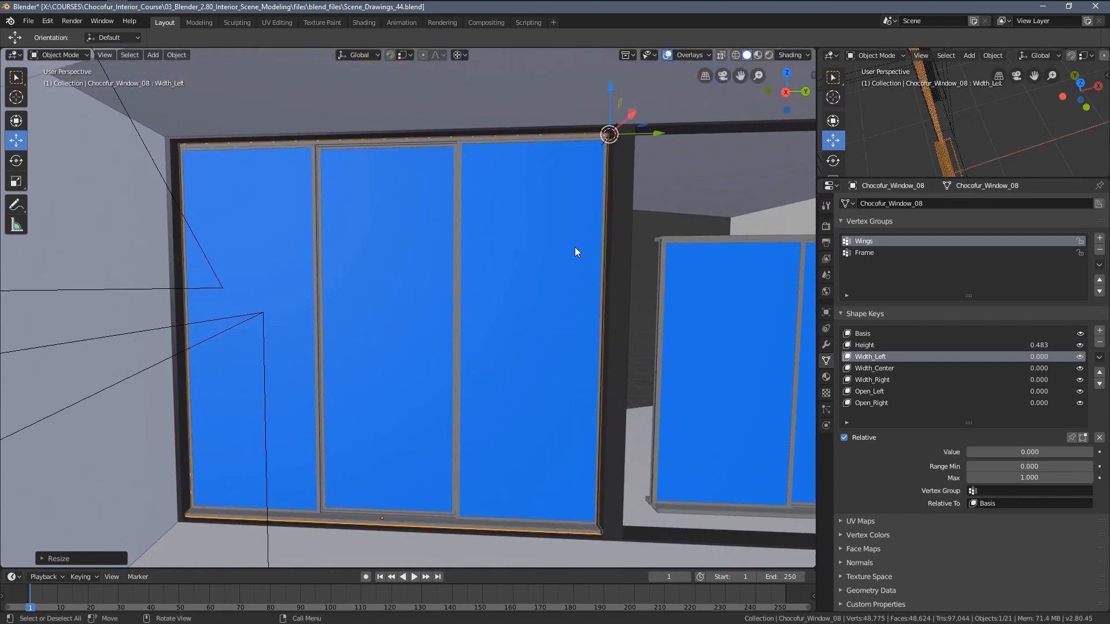
Show the scene from the top in wireframe and set the pivot point to Median Point.
key("a")
mouse_move(575, 247)
middle_mouse_down()
mouse_move(563, 278)
mouse_move(570, 271)
mouse_move(546, 245)
mouse_move(539, 280)
mouse_move(507, 242)
mouse_move(451, 270)
mouse_move(445, 234)
mouse_move(456, 300)
middle_mouse_up()
key("a")
key("KP_7")
key("z")
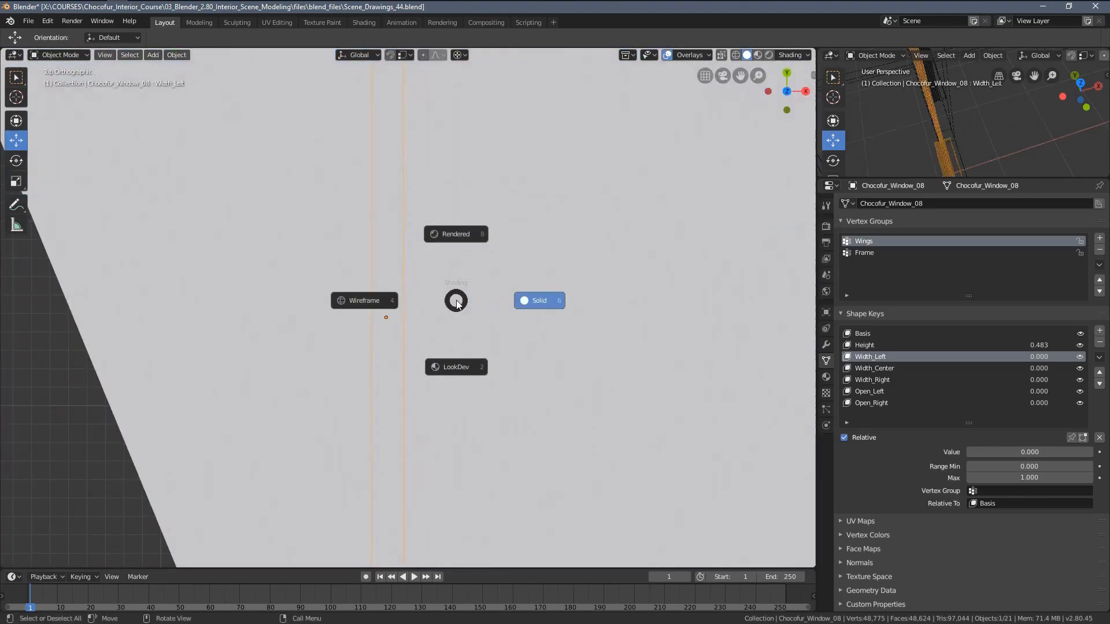
left_click(383, 301)
scroll(419, 277, "up", 2)
key("period")
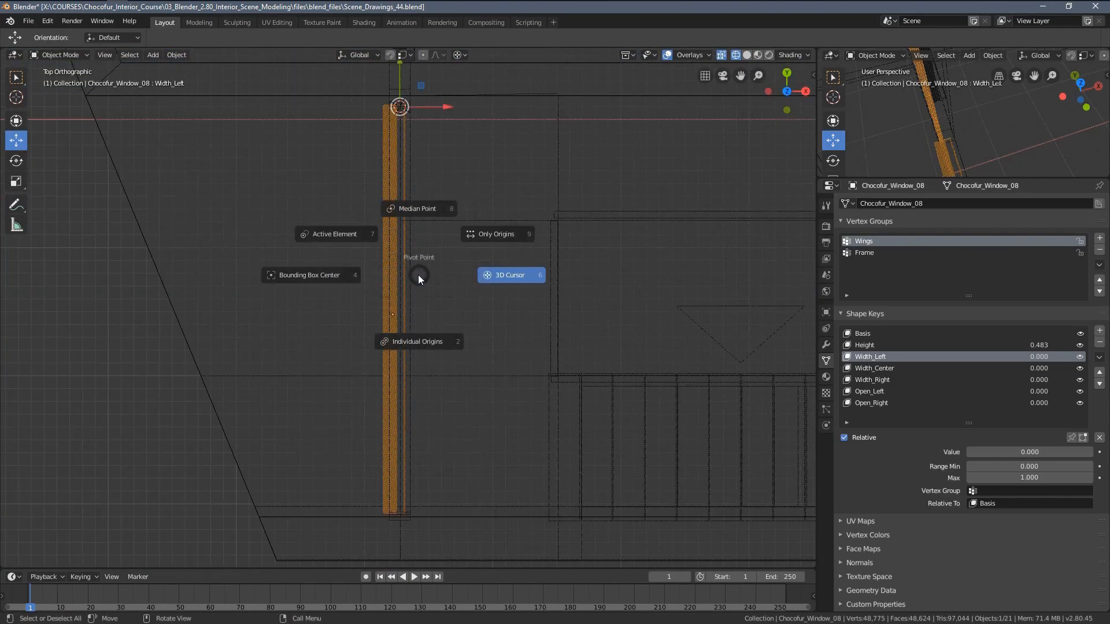
left_click(425, 208)
Narrow Chocofur_Window_08 along X and shift it along X to sit within the depth of the black frame.
scroll(433, 294, "up", 4)
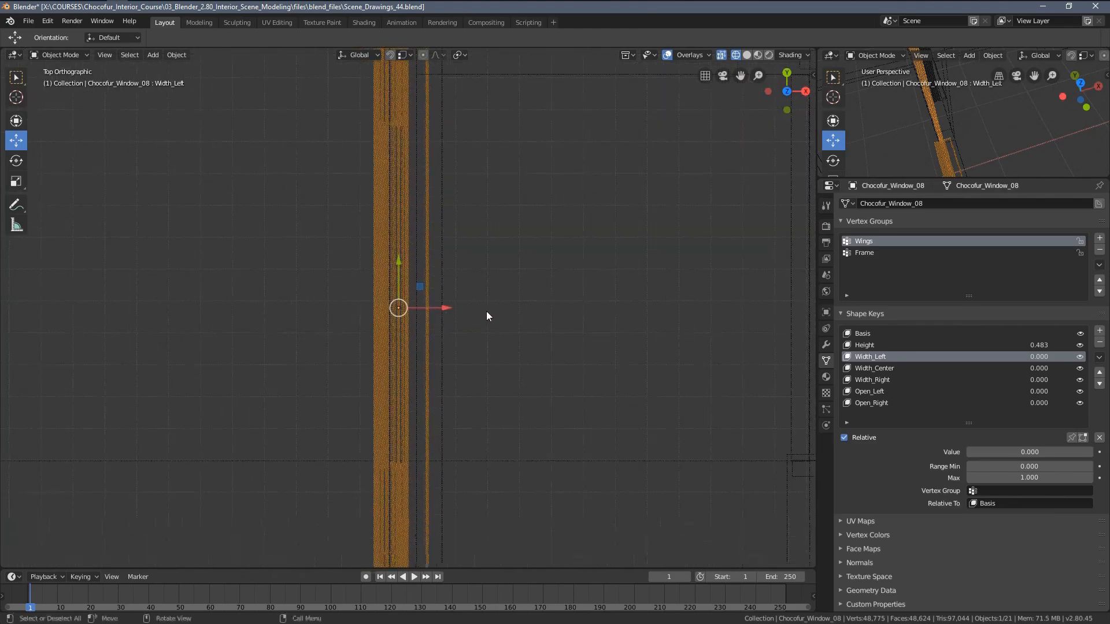
key("s")
key("x")
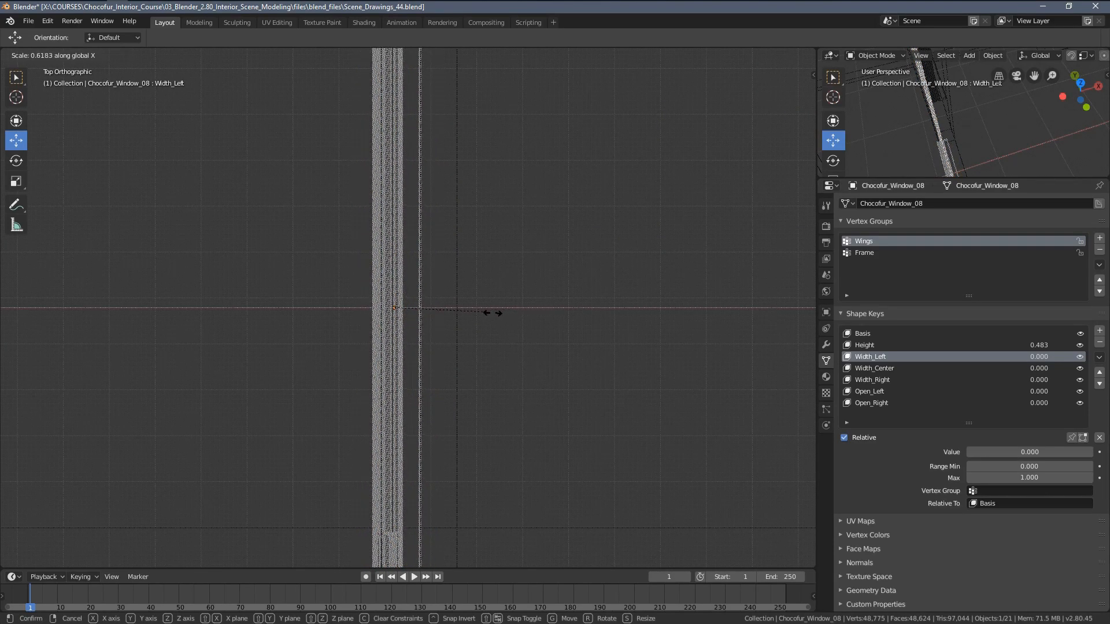
left_click(436, 308)
key("g")
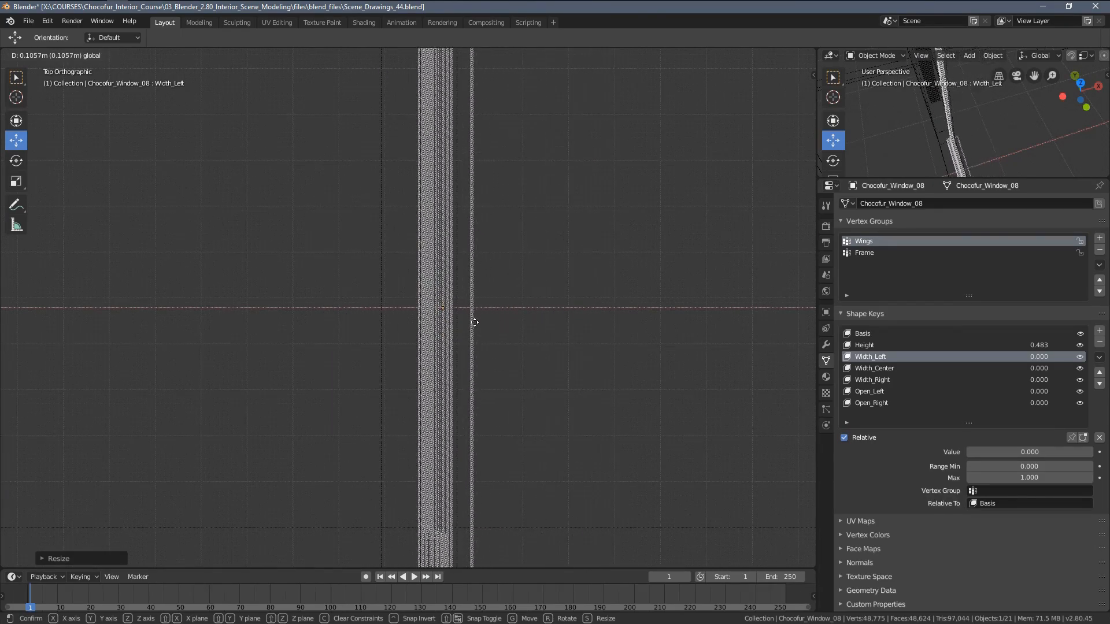
left_click(458, 322)
Return to solid shading and check how Chocofur_Window_08 sits in the black frame.
middle_click_drag(458, 322, 507, 275)
key("z")
left_click(520, 271)
scroll(483, 295, "down", 3)
mouse_move(457, 314)
middle_mouse_down()
mouse_move(474, 264)
mouse_move(429, 316)
mouse_move(420, 287)
mouse_move(319, 304)
mouse_move(448, 275)
mouse_move(217, 275)
mouse_move(351, 300)
mouse_move(370, 289)
middle_mouse_up()
scroll(469, 259, "up", 3)
scroll(412, 275, "down", 5)
Duplicate Chocofur_Window_08 upward along Z into the upper opening and raise it until its base sits on the middle beam.
key("shift+d")
key("z")
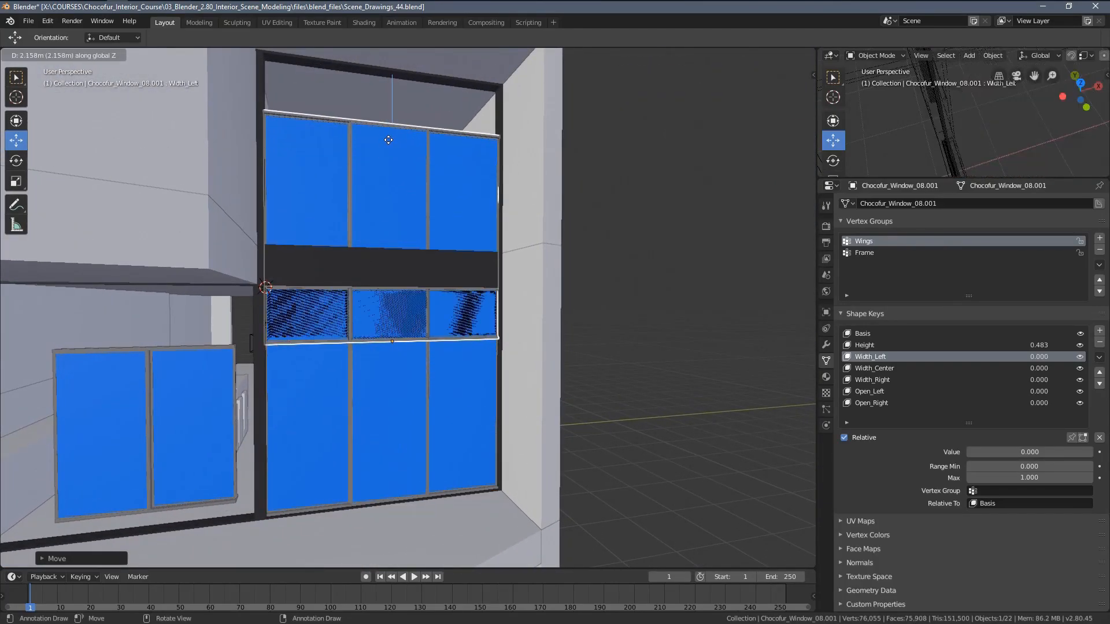
left_click(418, 170)
scroll(404, 280, "up", 2)
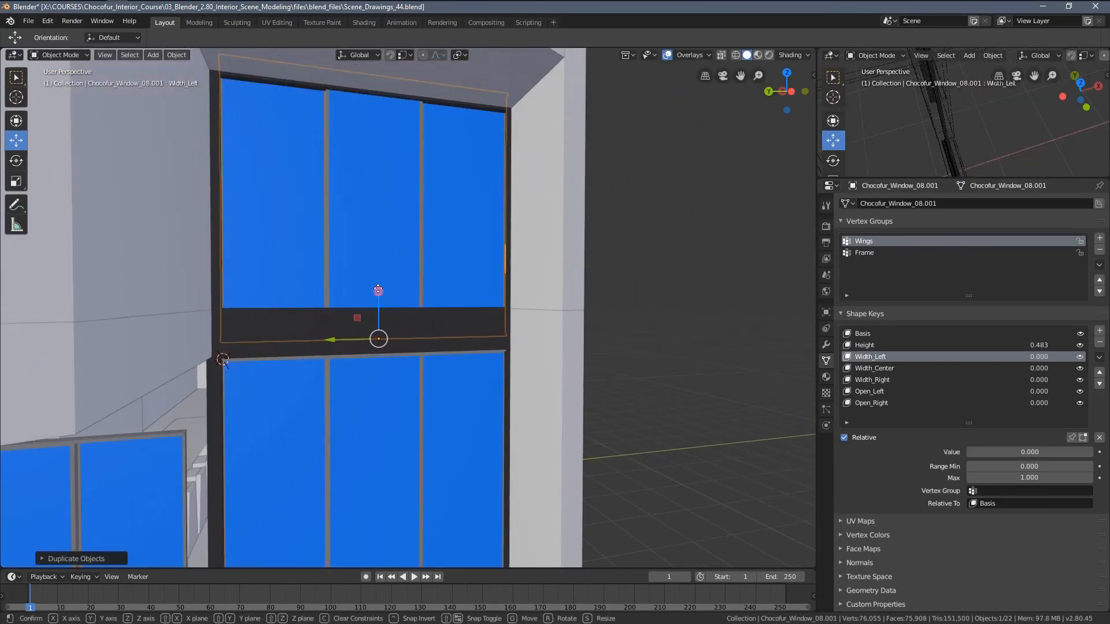
left_click_drag(378, 290, 368, 239)
middle_click_drag(446, 241, 429, 258)
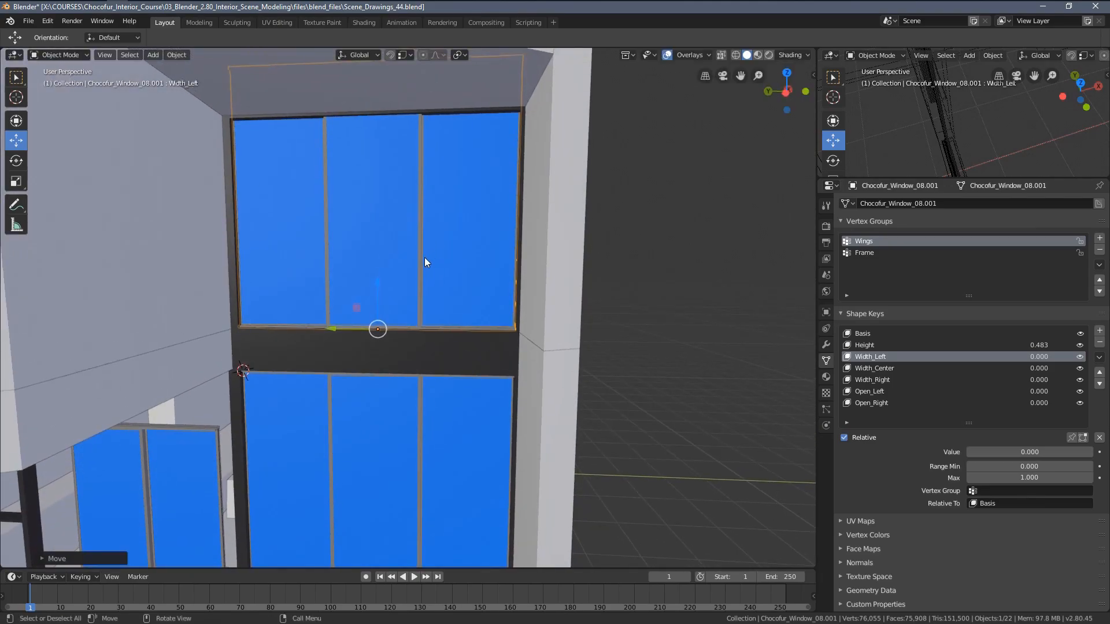
Duplicate the upper Chocofur_Window_08 along Y into the empty space outside the building.
scroll(425, 262, "down", 2)
key("shift+d")
key("y")
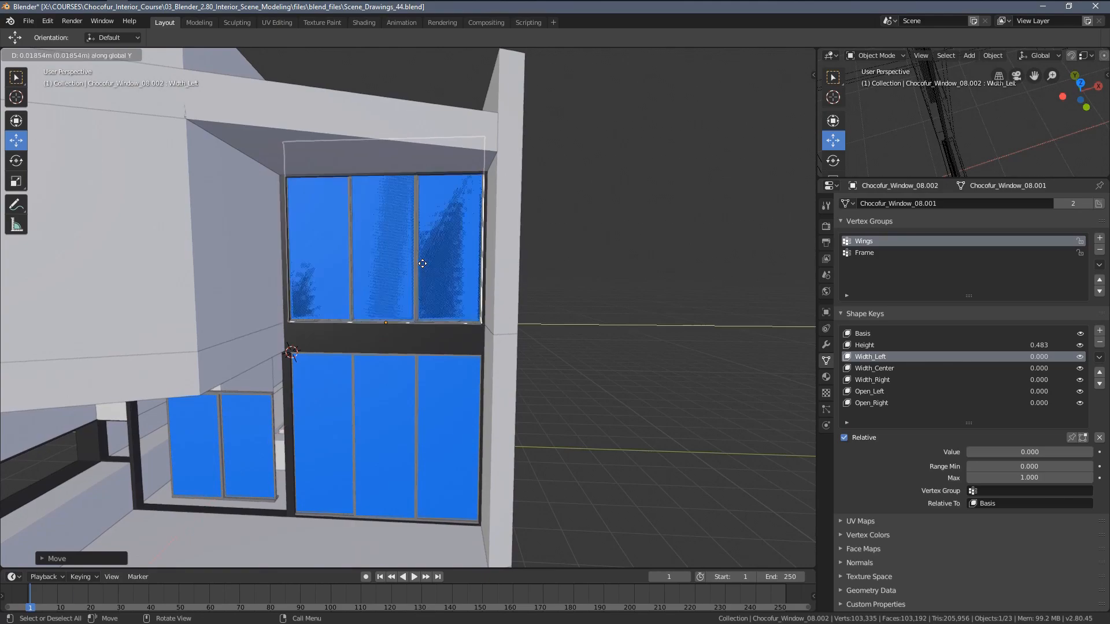
left_click(683, 262)
key("a")
left_click(642, 206)
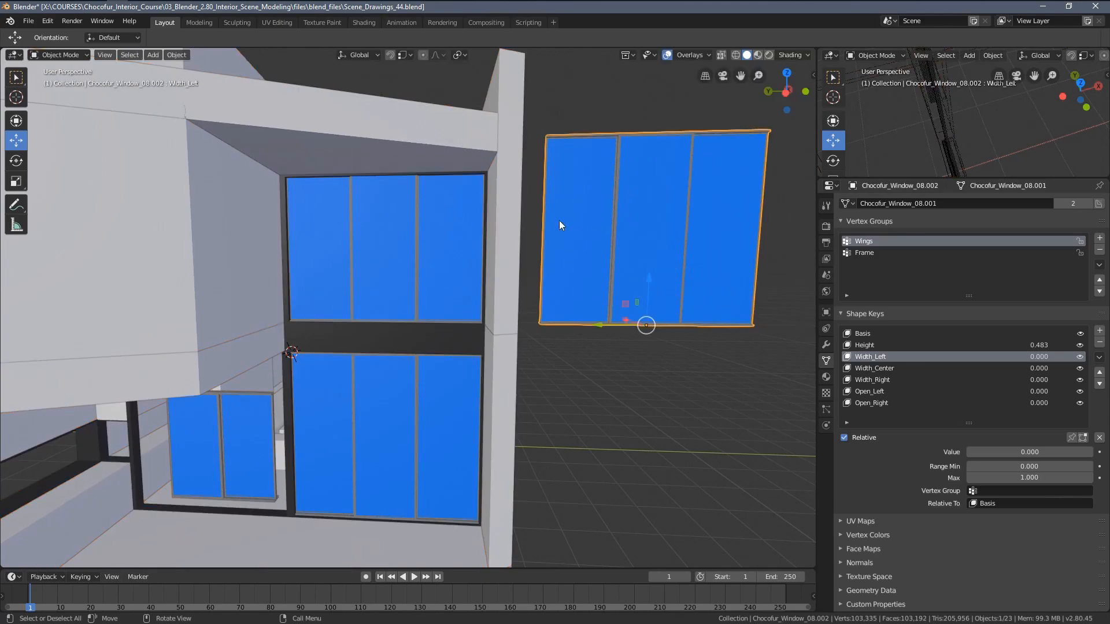
left_click(482, 228)
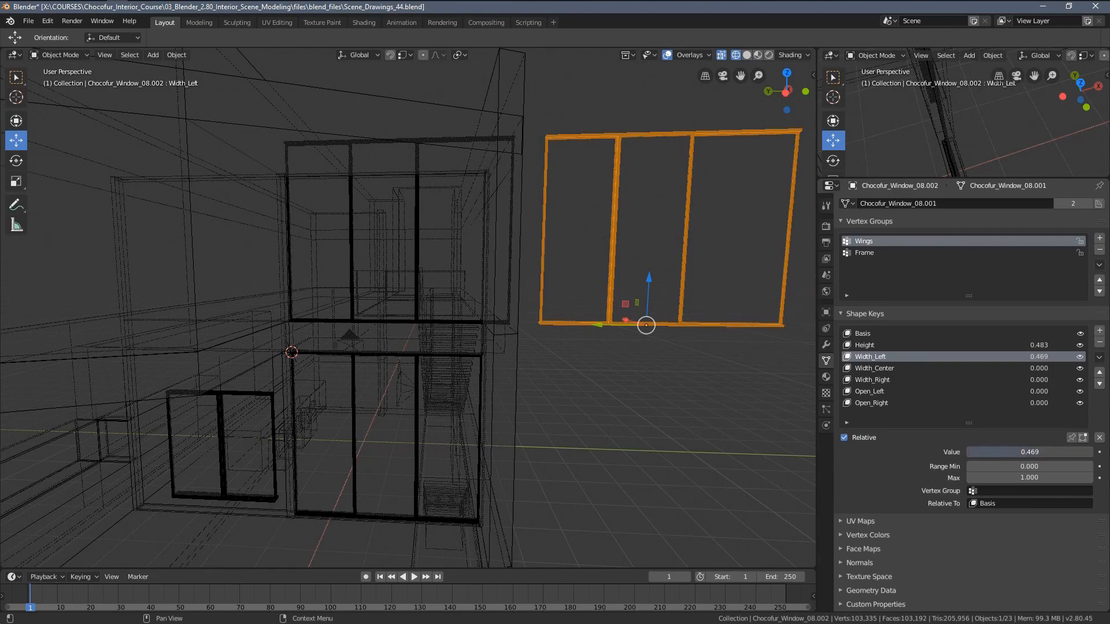
Reset the Height shape key of the window copy outside the building to 0, then delete that copy.
left_click(888, 346)
left_click_drag(1017, 450, 951, 451)
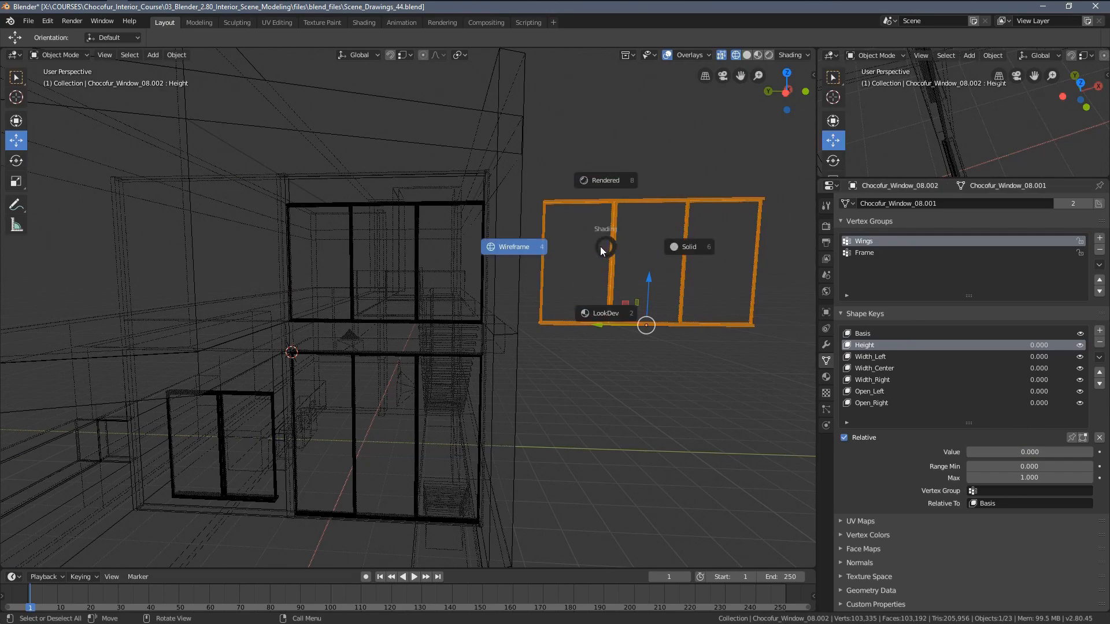
left_click(657, 261)
scroll(632, 237, "up", 1)
key("x")
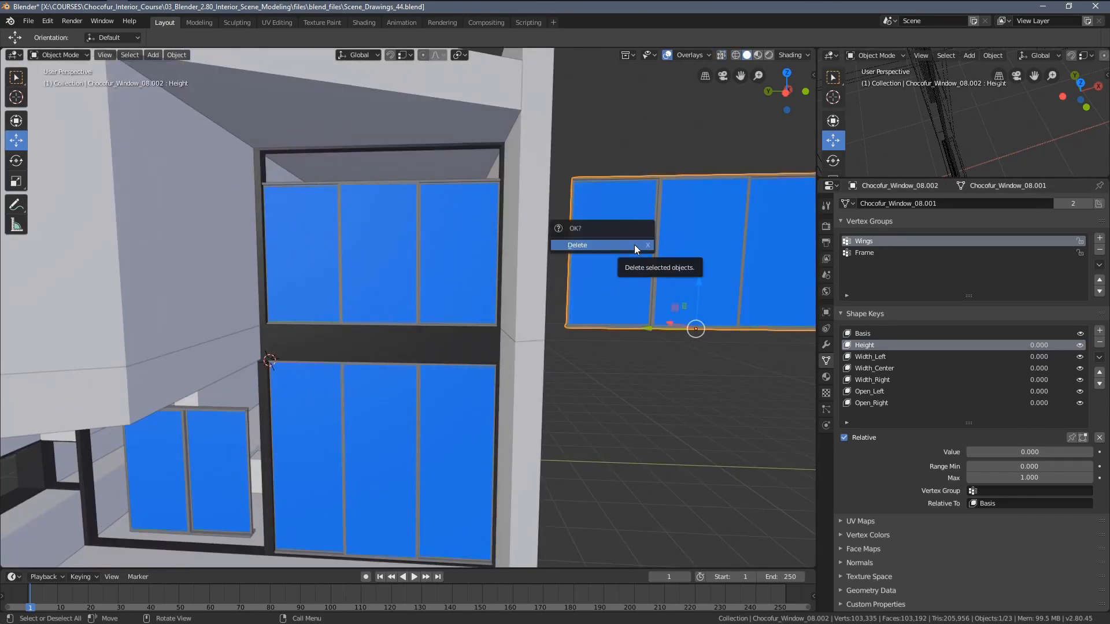
left_click(578, 245)
Set the Height shape key of the upper three-pane window to about 0.209 so it fills its opening.
left_click(431, 208)
scroll(430, 209, "up", 3)
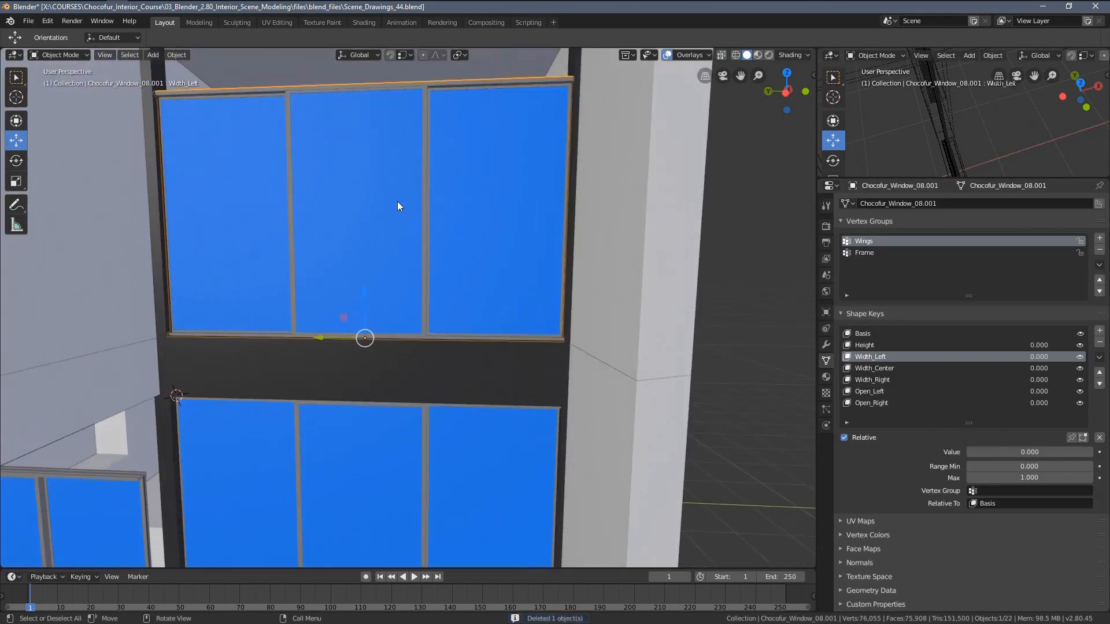
middle_click_drag(486, 273, 491, 297, "shift")
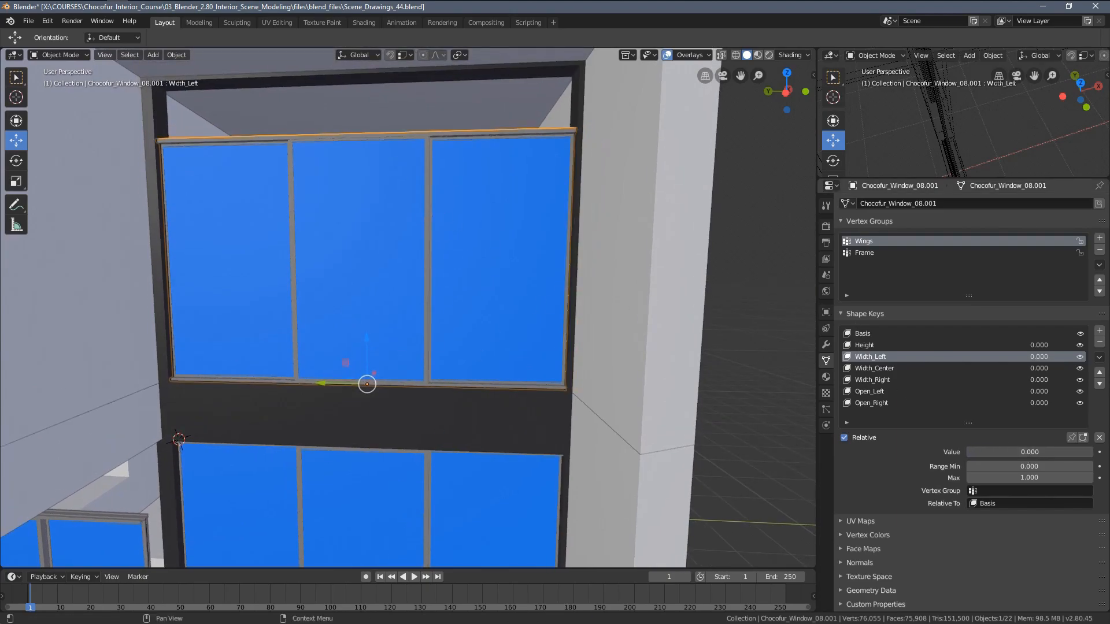
left_click(879, 345)
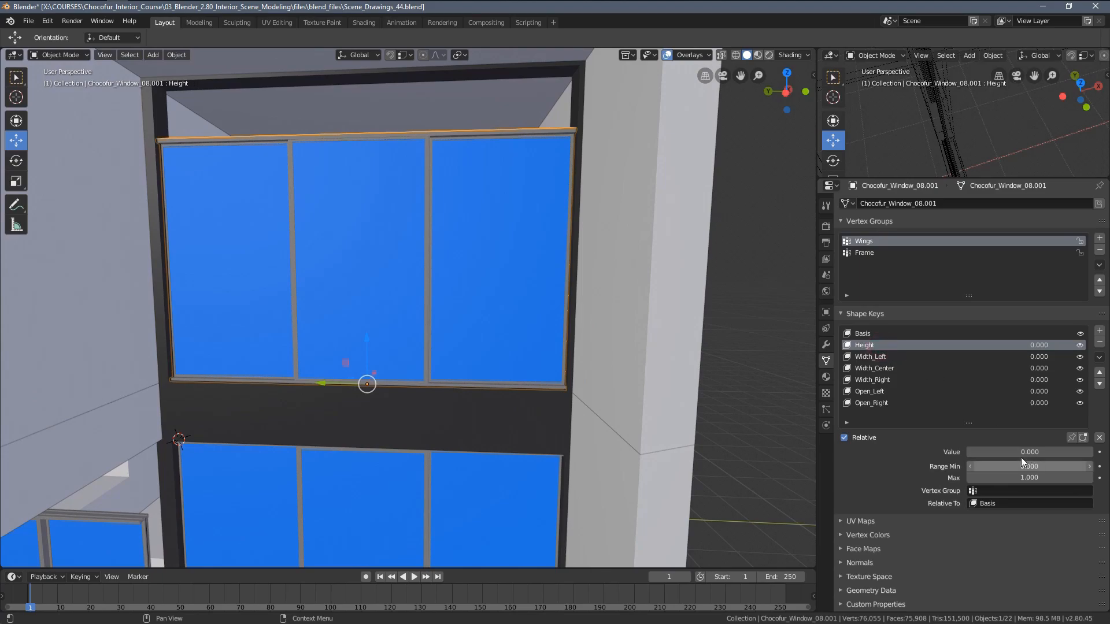
left_click_drag(1012, 452, 1038, 452)
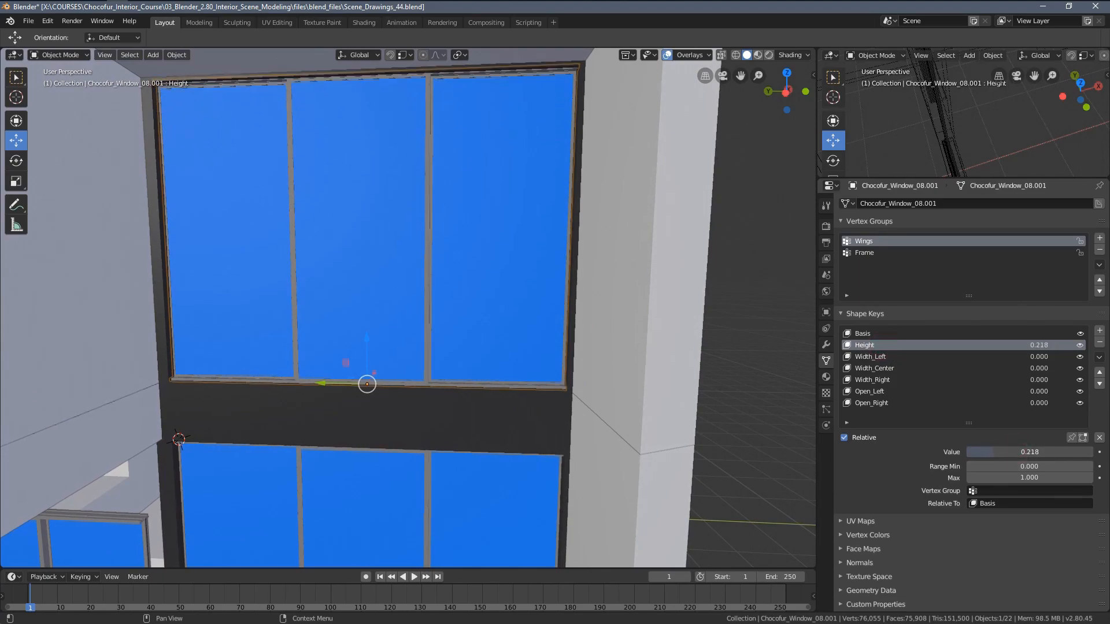
Lower Chocofur_Window_07 along Z until its base rests on the bottom beam of the black frame.
middle_click_drag(523, 411, 27, 173, "shift")
middle_click_drag(140, 307, 455, 281, "shift")
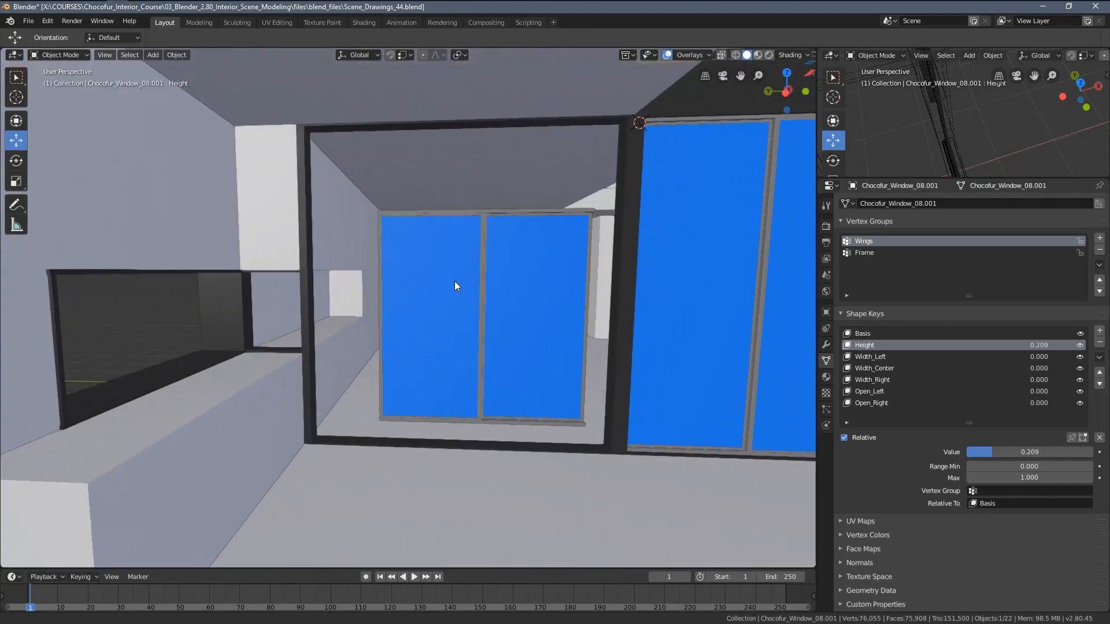
left_click(462, 278)
key("KP_Decimal")
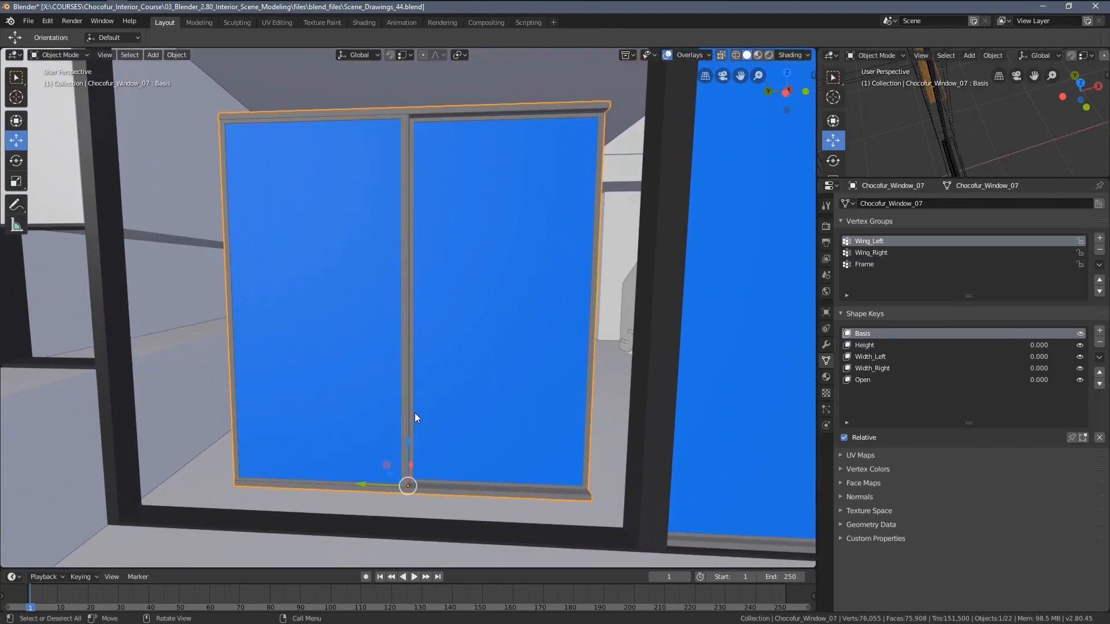
left_click_drag(408, 439, 392, 477)
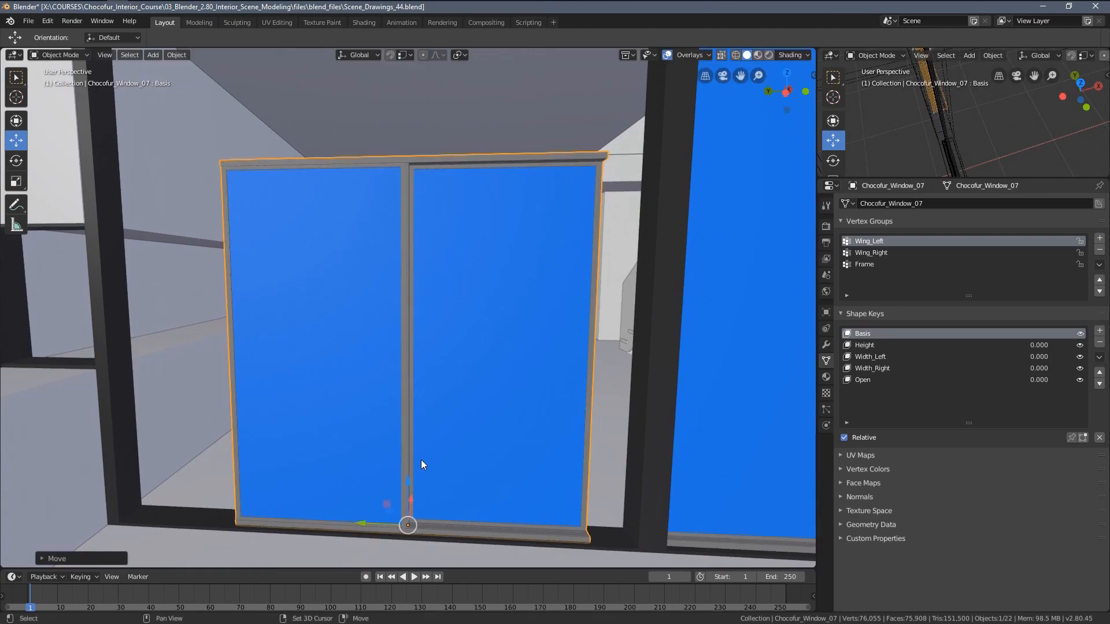
scroll(469, 399, "down", 4)
scroll(492, 393, "down", 2)
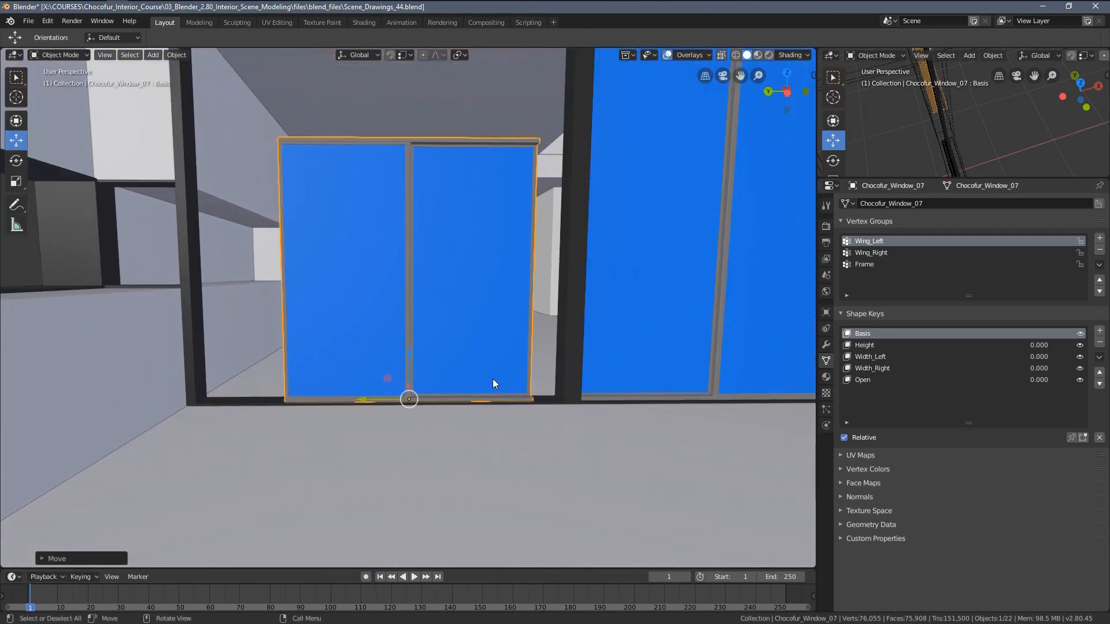
Scale Chocofur_Window_07 up uniformly by about 1.27 and center it along Y in its opening.
middle_click_drag(494, 380, 480, 419, "shift")
key("s")
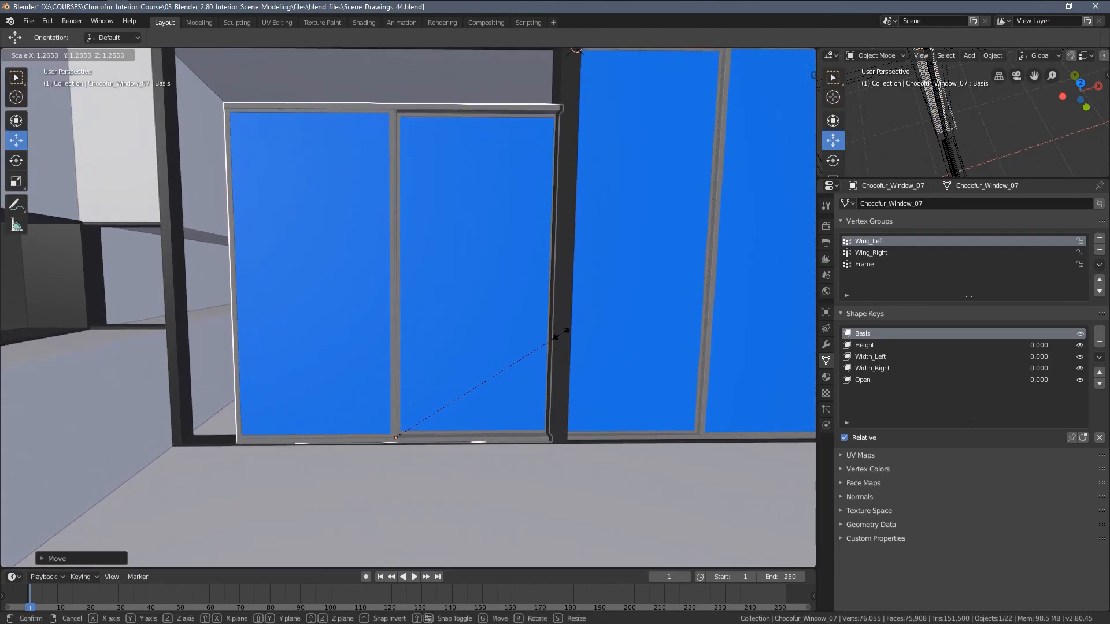
left_click(556, 337)
middle_click_drag(419, 409, 447, 430, "shift")
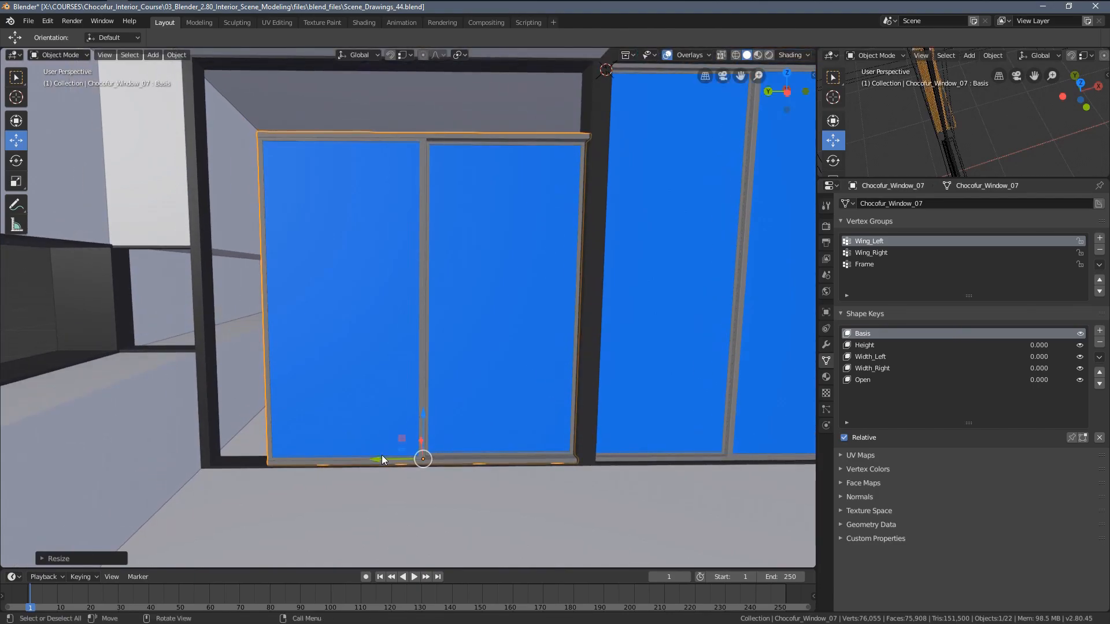
mouse_move(382, 458)
left_mouse_down()
mouse_move(348, 458)
mouse_move(365, 458)
left_mouse_up()
left_click(435, 290)
key("a")
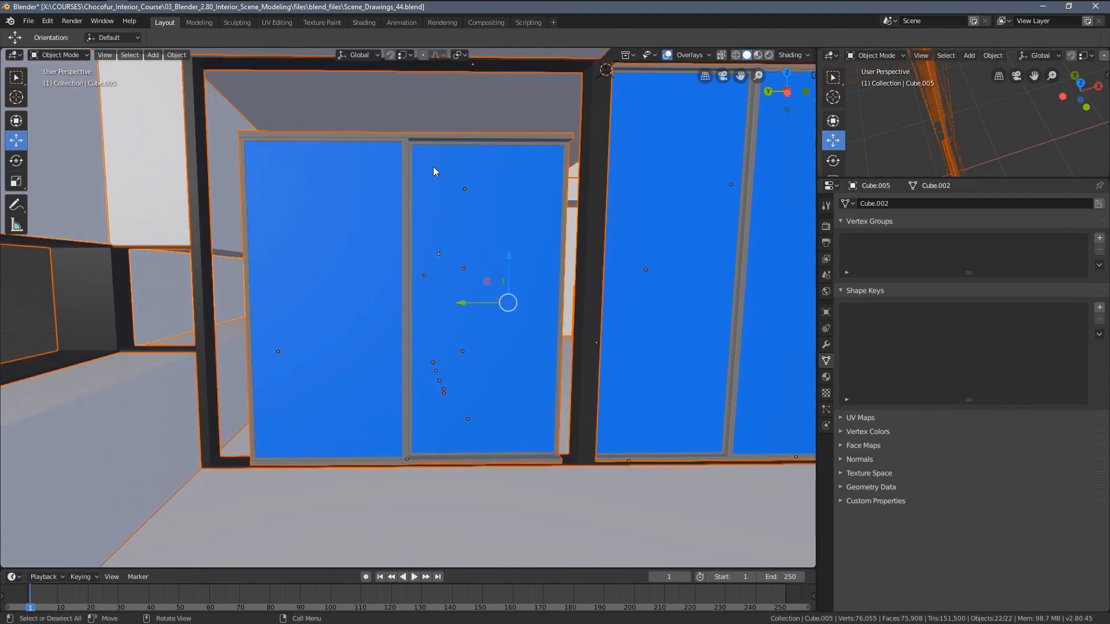
Set the Height shape key of Chocofur_Window_07 to about 0.198 so it reaches the top beam of the frame.
left_click(442, 158)
left_click(893, 345)
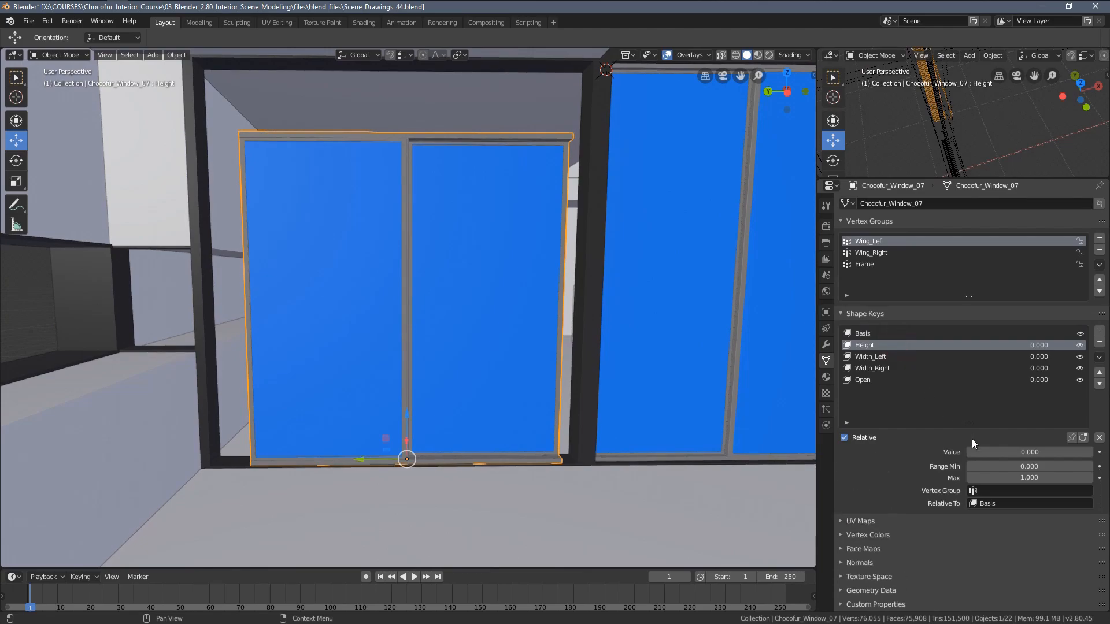
mouse_move(995, 452)
left_mouse_down()
mouse_move(1018, 452)
mouse_move(997, 452)
left_mouse_up()
middle_click_drag(571, 272, 589, 378, "shift")
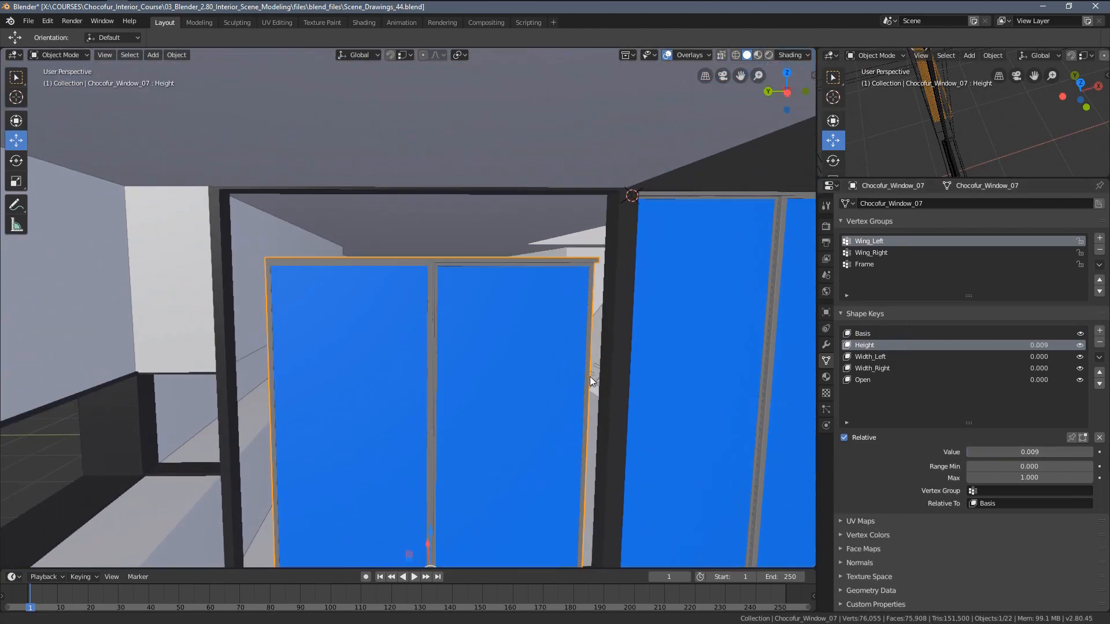
left_click_drag(1006, 453, 1026, 453)
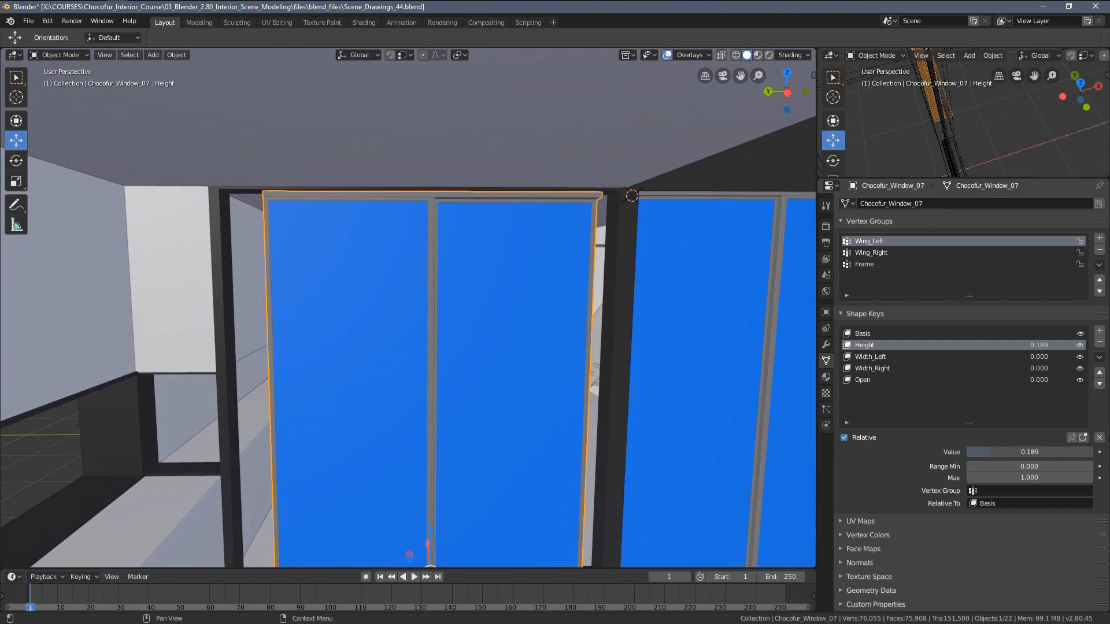
middle_click_drag(601, 420, 553, 346, "shift")
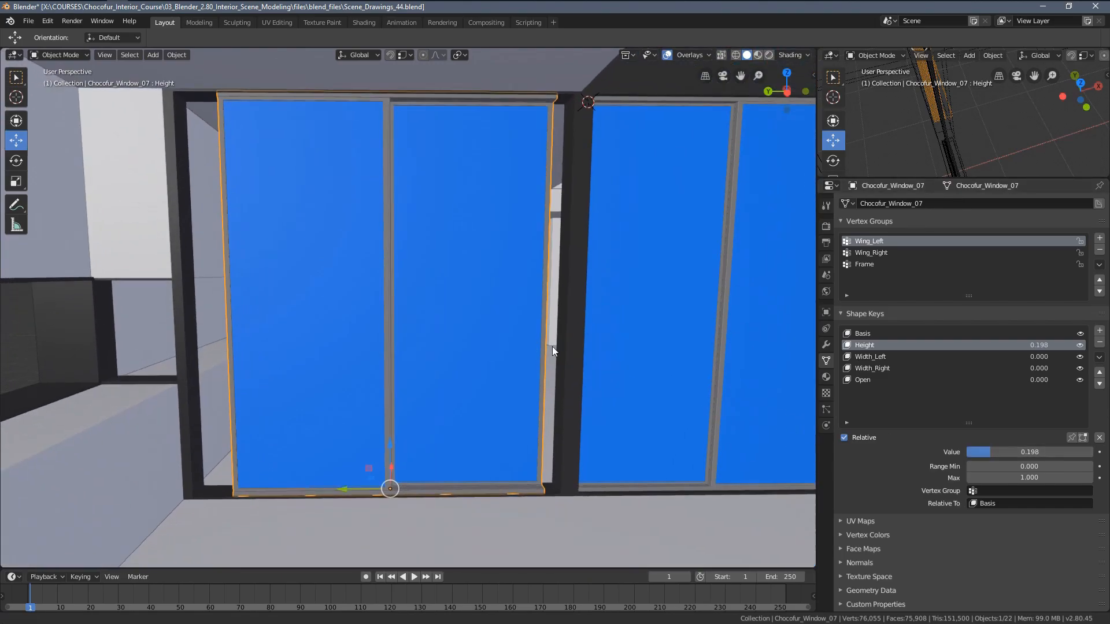
Widen Chocofur_Window_07 along Y by about 1.1 and nudge it along Y against the post shared with Chocofur_Window_08.
key("s")
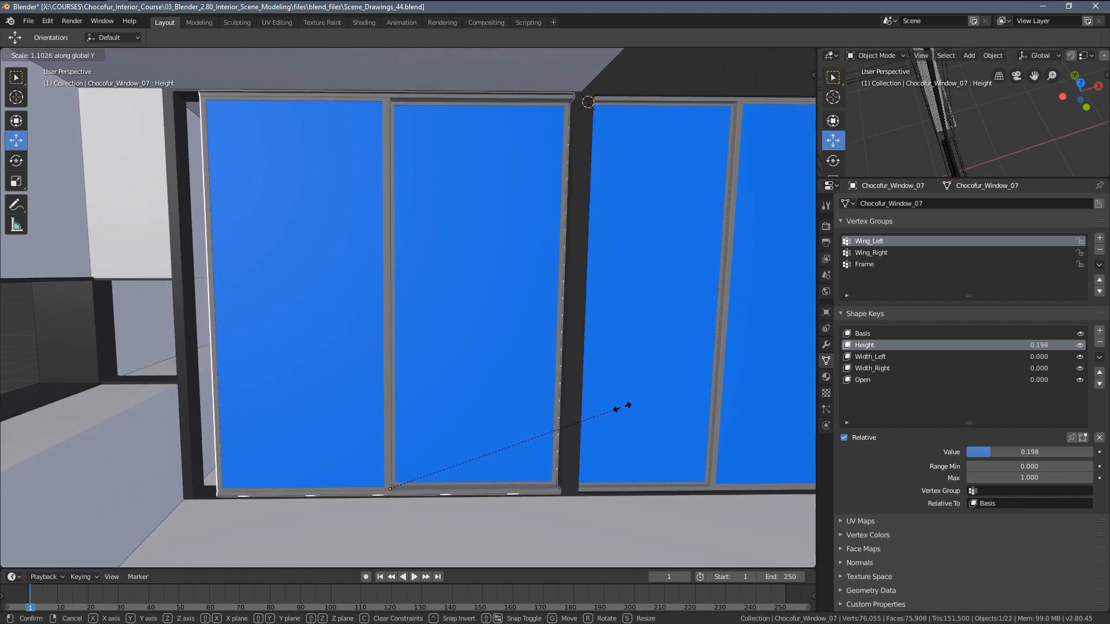
left_click(624, 410)
scroll(538, 369, "up", 5)
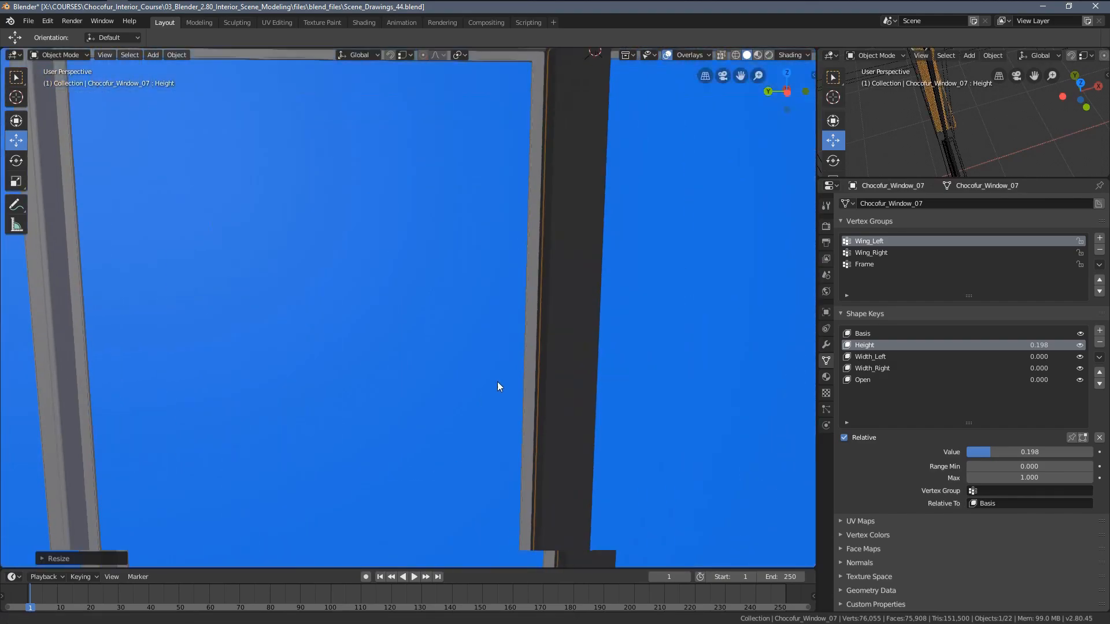
scroll(540, 366, "up", 2)
key("g")
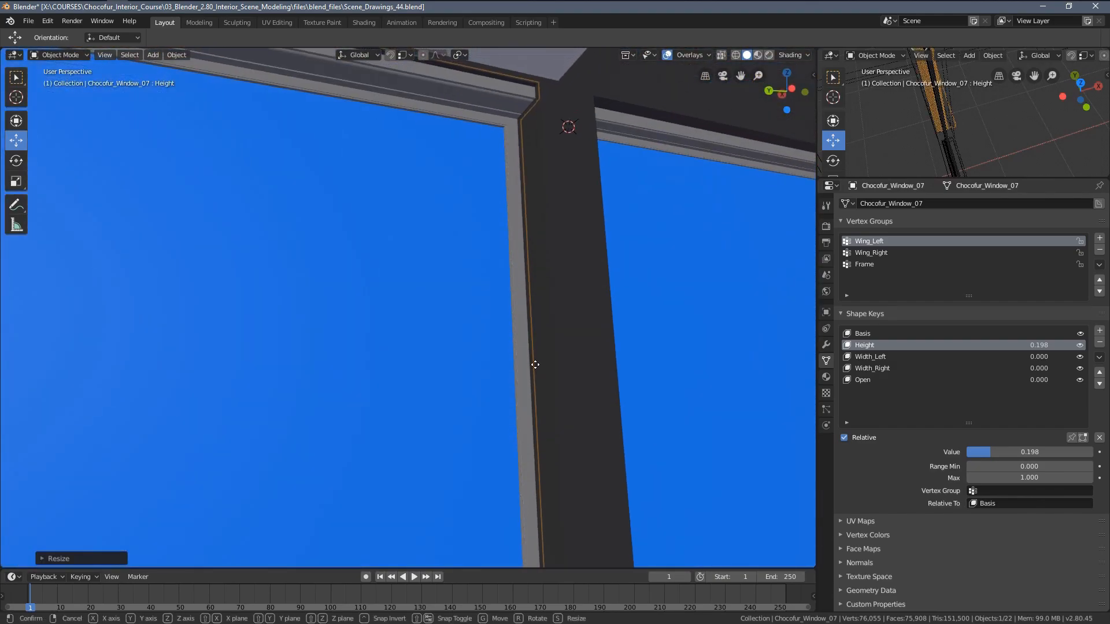
key("y")
left_click(440, 351)
Shift Chocofur_Window_07 along Y toward the outer post and stretch it along Y to close the remaining gap.
scroll(362, 366, "down", 8)
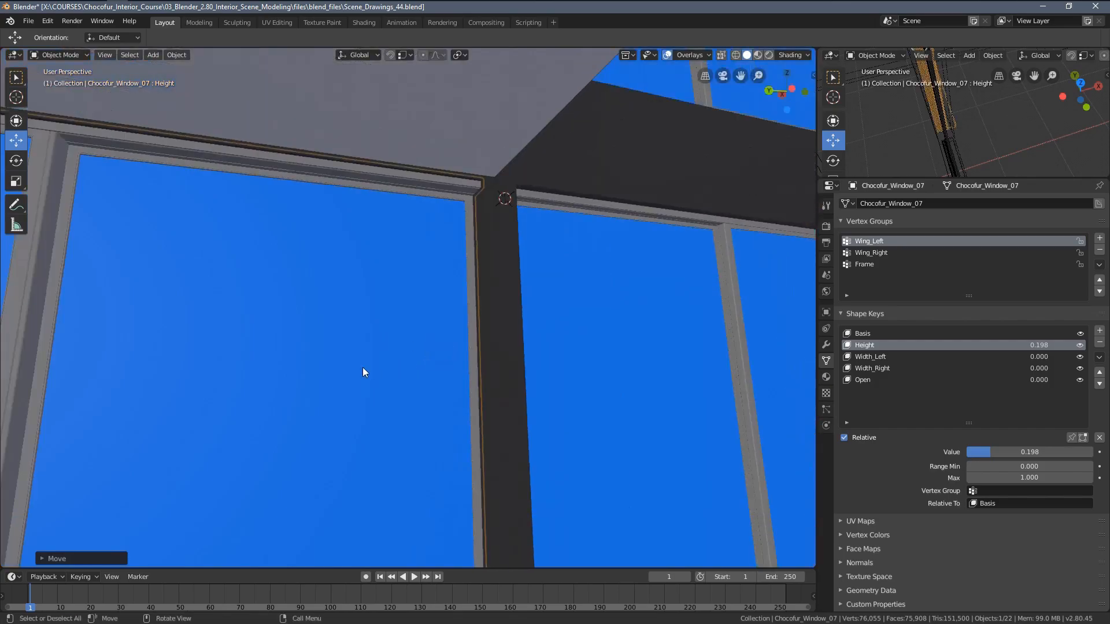
middle_click_drag(422, 328, 396, 413)
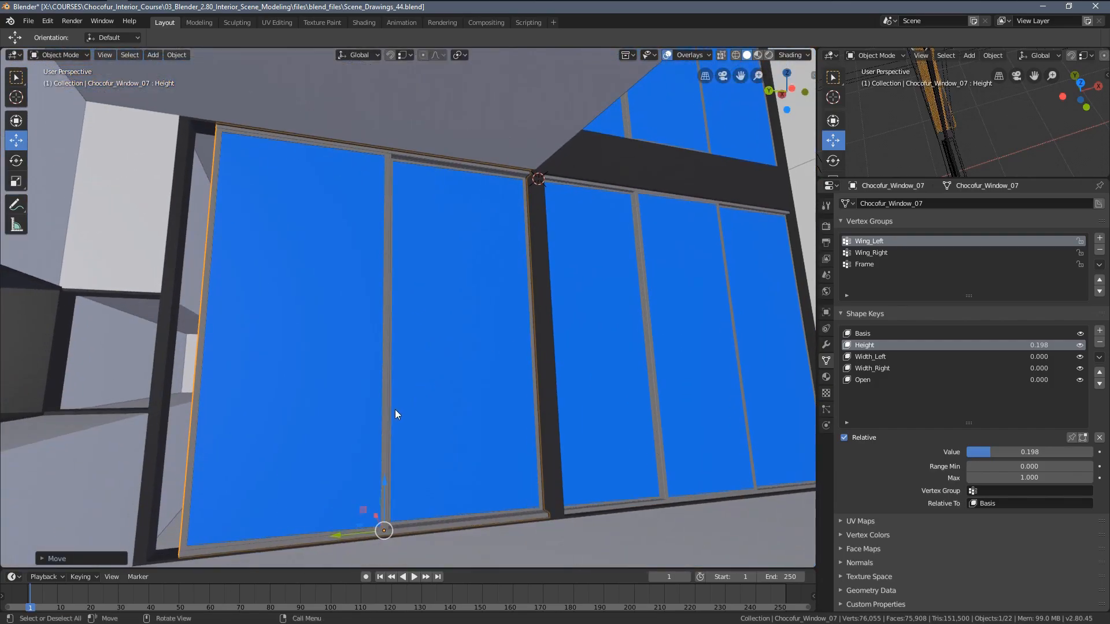
left_click_drag(342, 528, 331, 538)
key("s")
key("y")
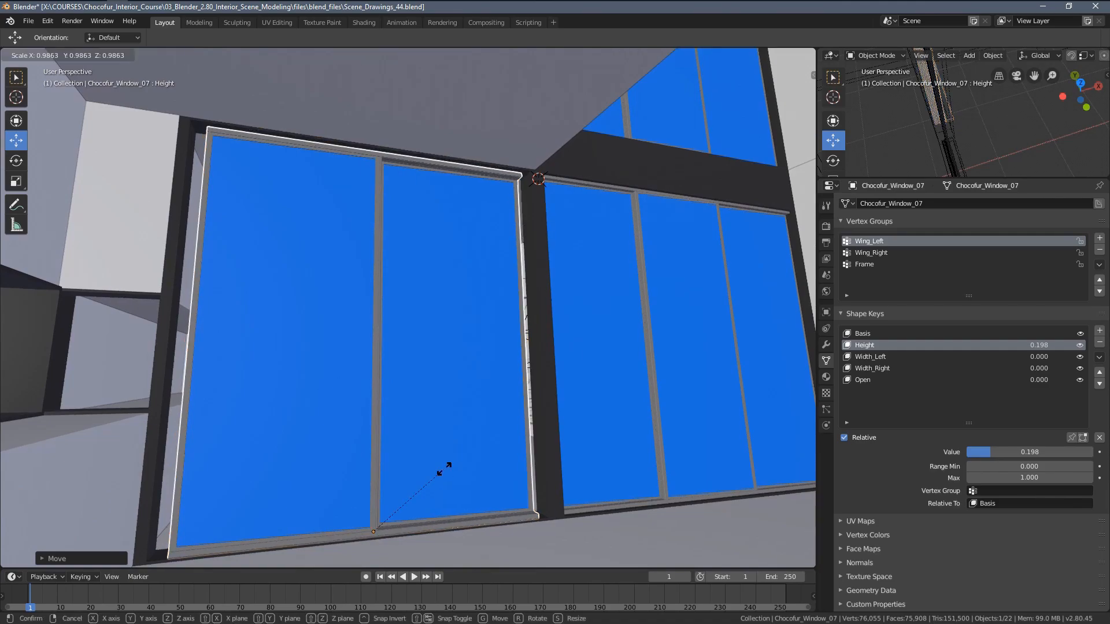
left_click(468, 442)
Fine-tune the Y position and Y scale of Chocofur_Window_07 so both sides meet the black posts.
middle_click_drag(469, 442, 490, 431)
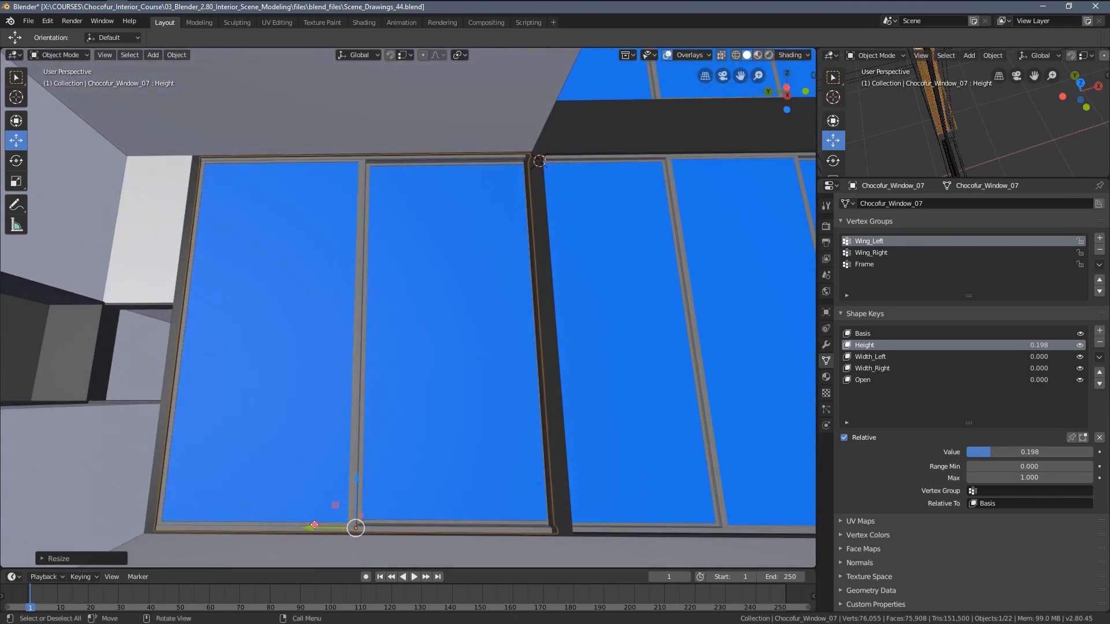
left_click_drag(314, 524, 312, 525)
key("s")
key("y")
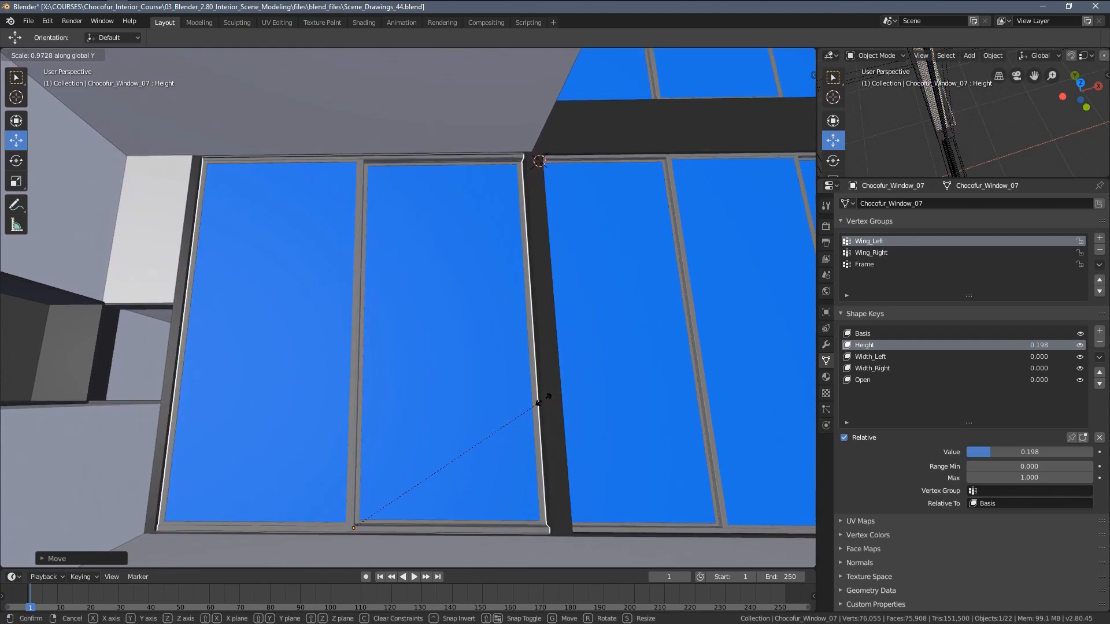
left_click(574, 382)
Deselect everything and check the fitted windows through the scene camera in wireframe and solid shading.
middle_click_drag(415, 407, 410, 356)
key("a")
key("alt+a")
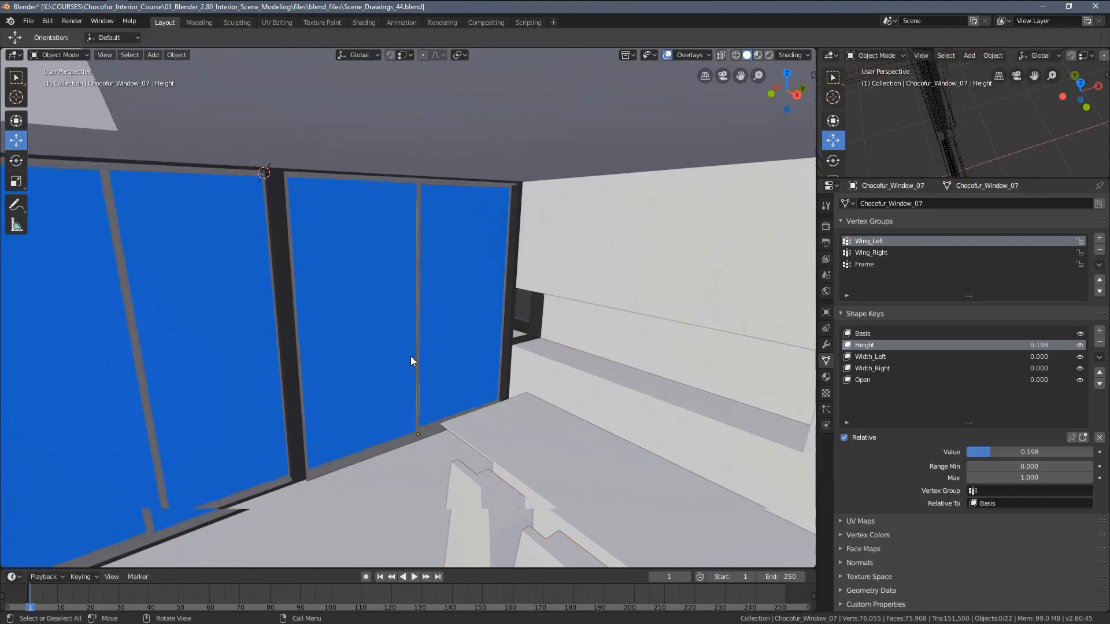
key("KP_0")
middle_click_drag(482, 337, 437, 352, "shift")
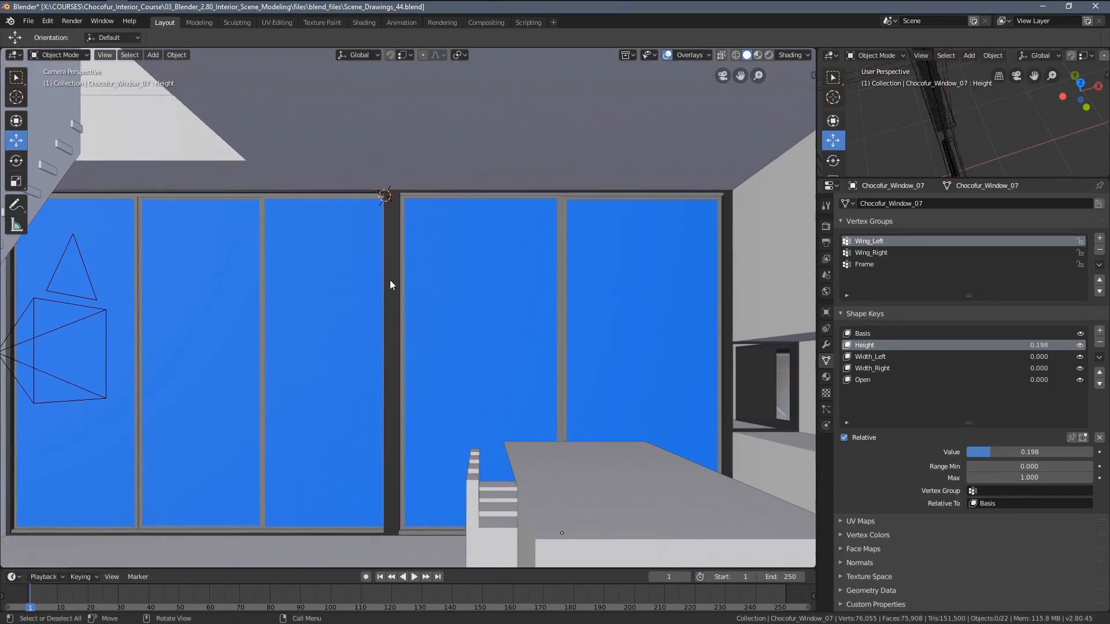
scroll(484, 306, "down", 3)
key("z")
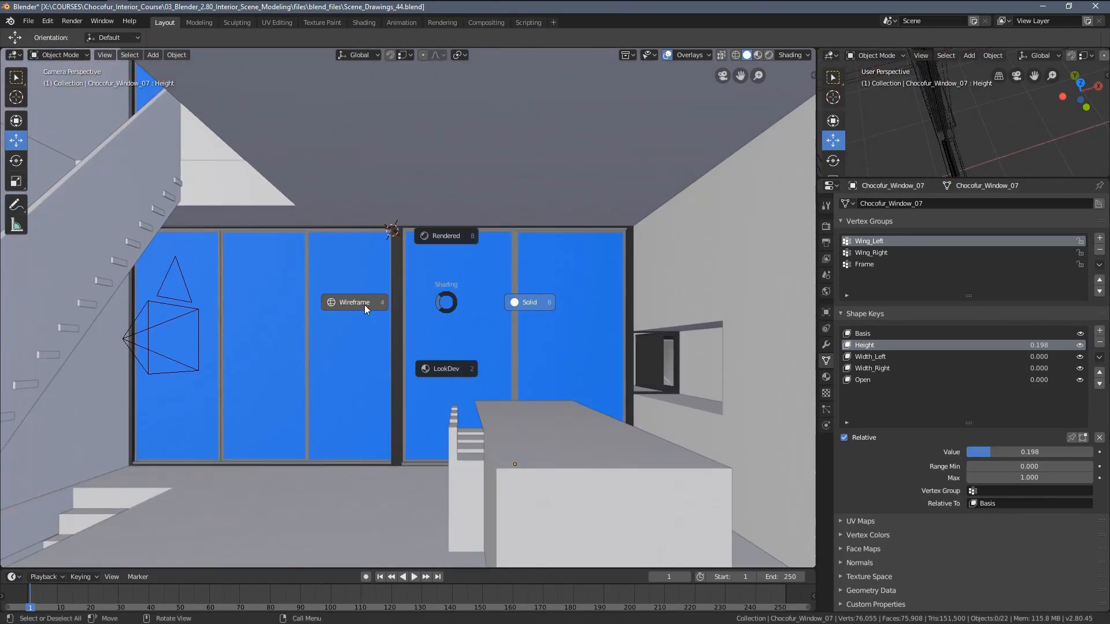
left_click(363, 304)
key("z")
left_click(530, 313)
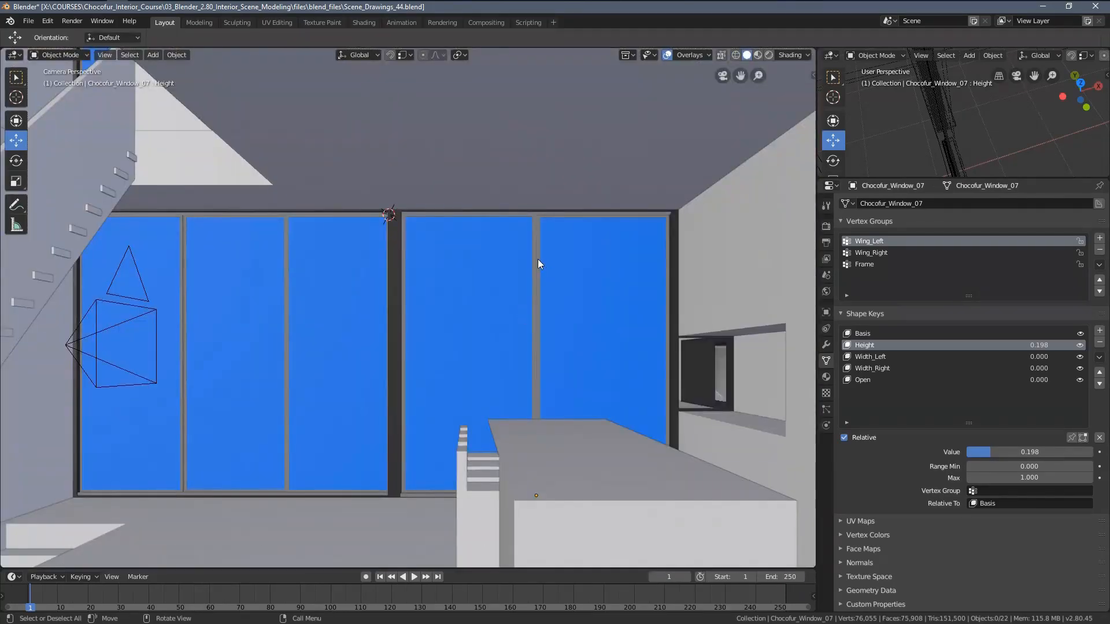
Compare the frame profiles of Chocofur_Window_07 and Chocofur_Window_08 up close in the camera view.
scroll(541, 269, "up", 4)
scroll(309, 273, "down", 3)
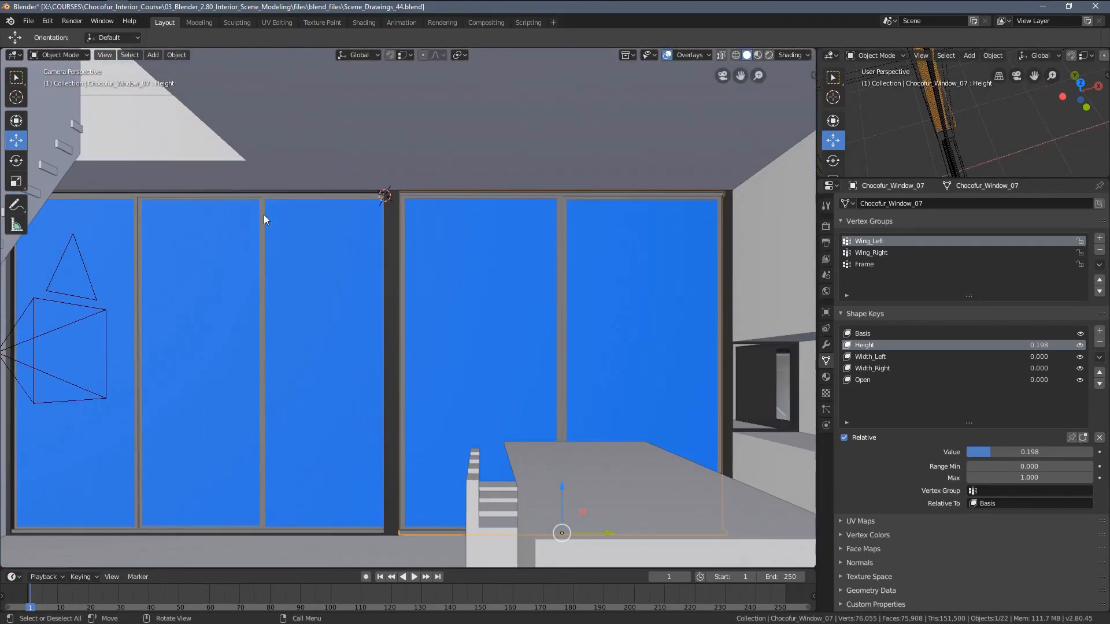
scroll(404, 269, "up", 5)
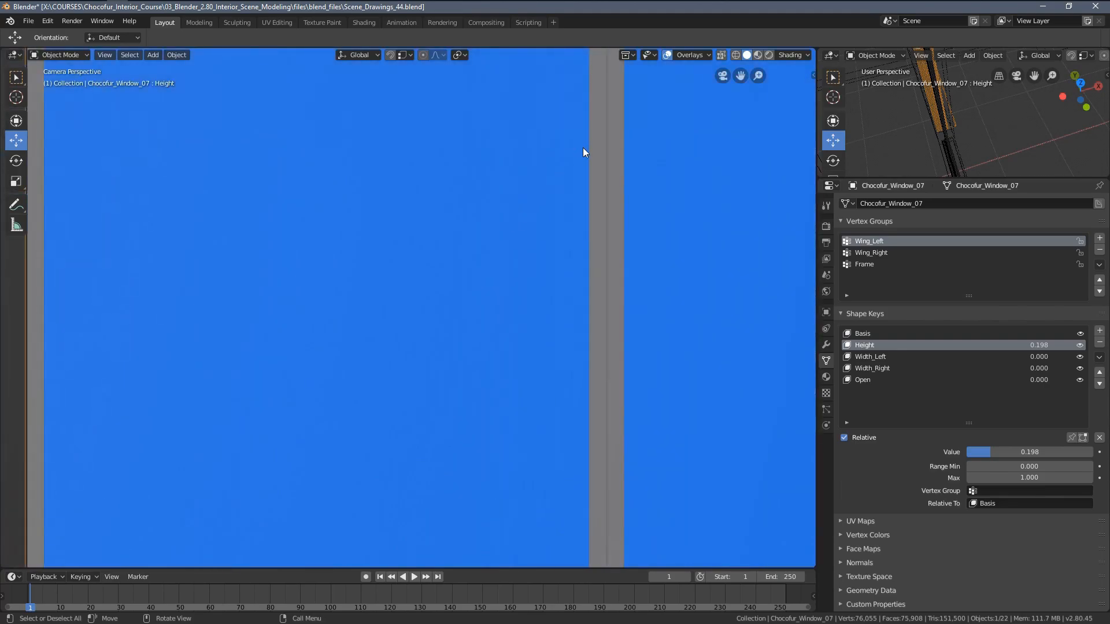
scroll(621, 186, "down", 4)
middle_click_drag(512, 262, 646, 268, "shift")
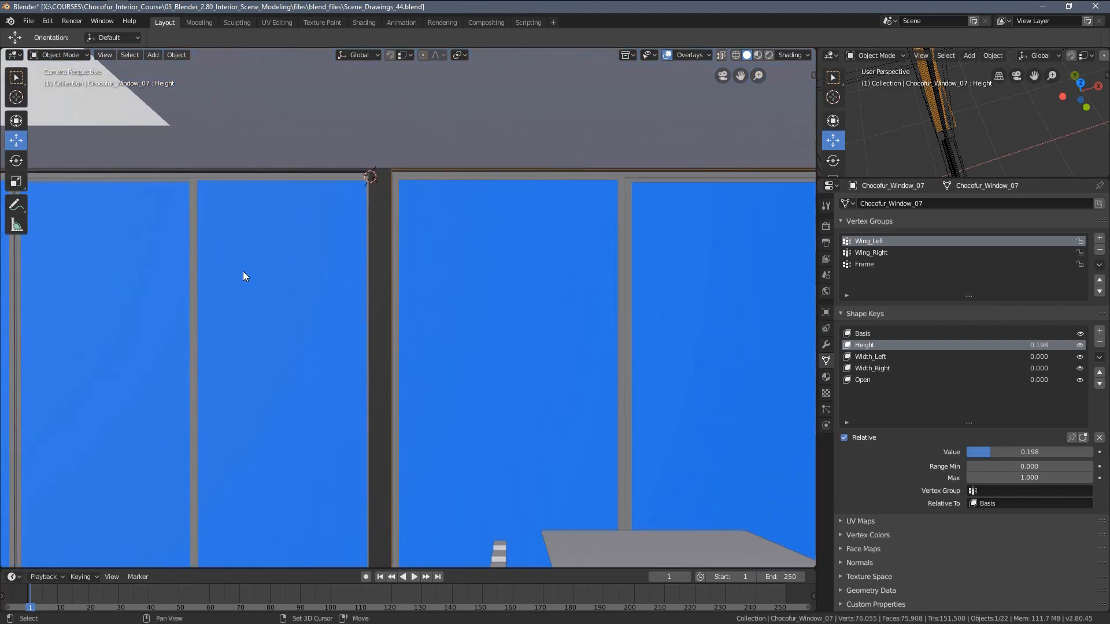
Compare the fitted windows with the background photo in the camera view by hiding the windows and showing them again.
scroll(126, 291, "down", 3)
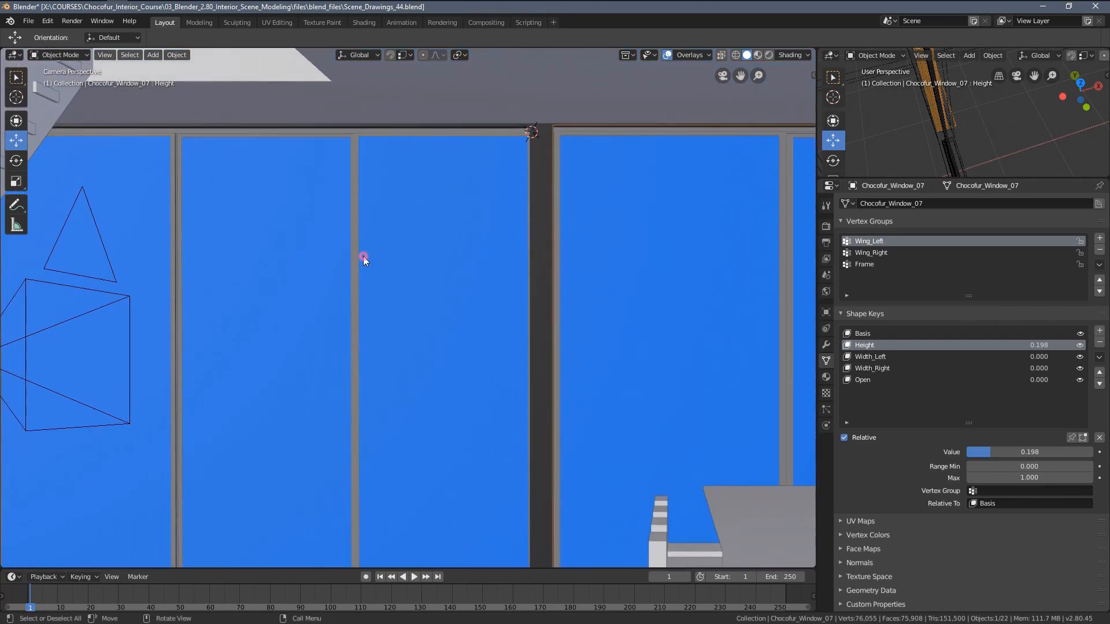
left_click(363, 255)
left_click(554, 256)
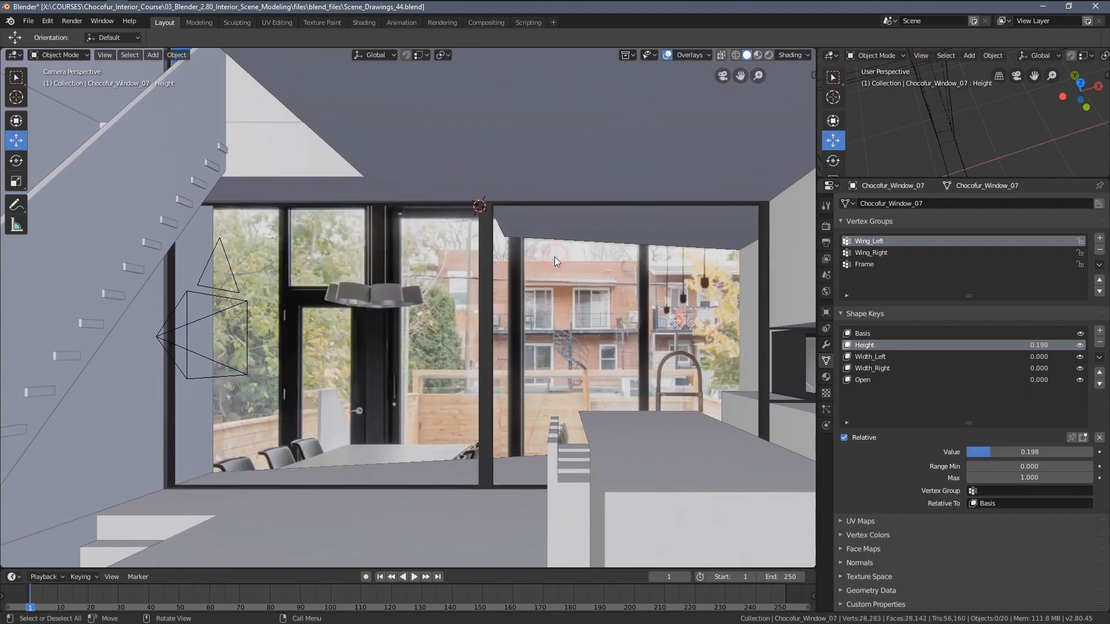
scroll(581, 289, "up", 2)
scroll(449, 303, "up", 3)
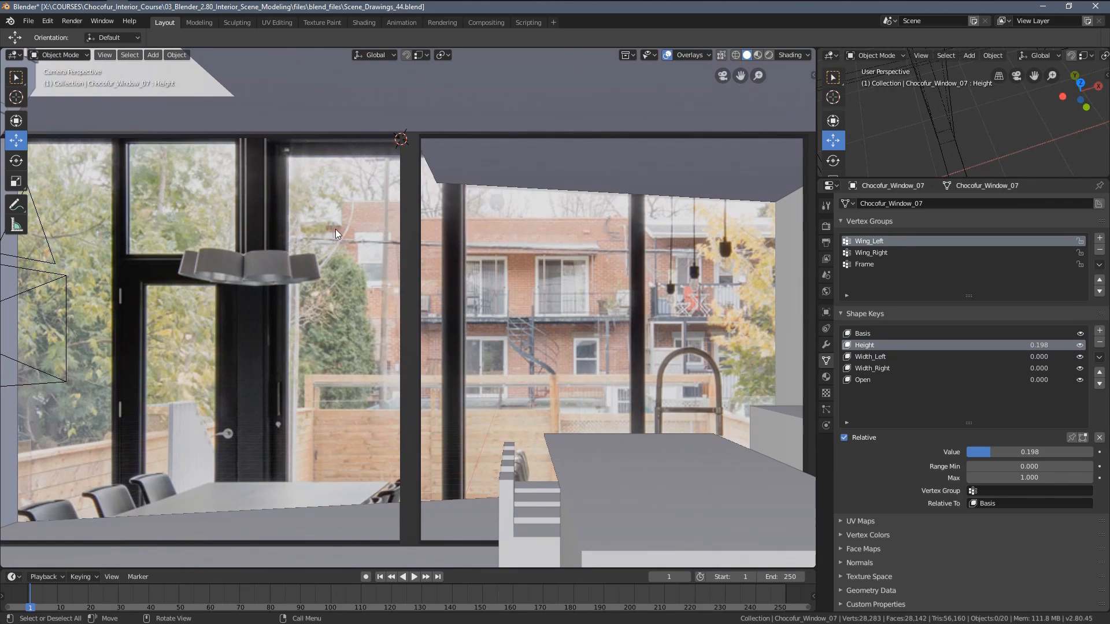
scroll(336, 233, "down", 3)
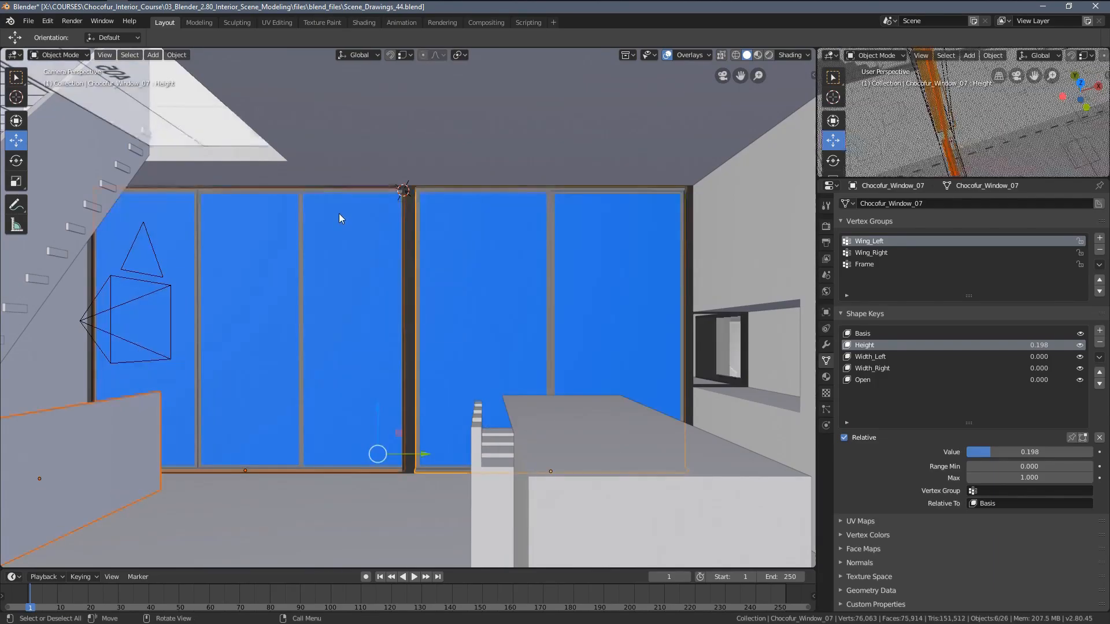
scroll(349, 228, "up", 3)
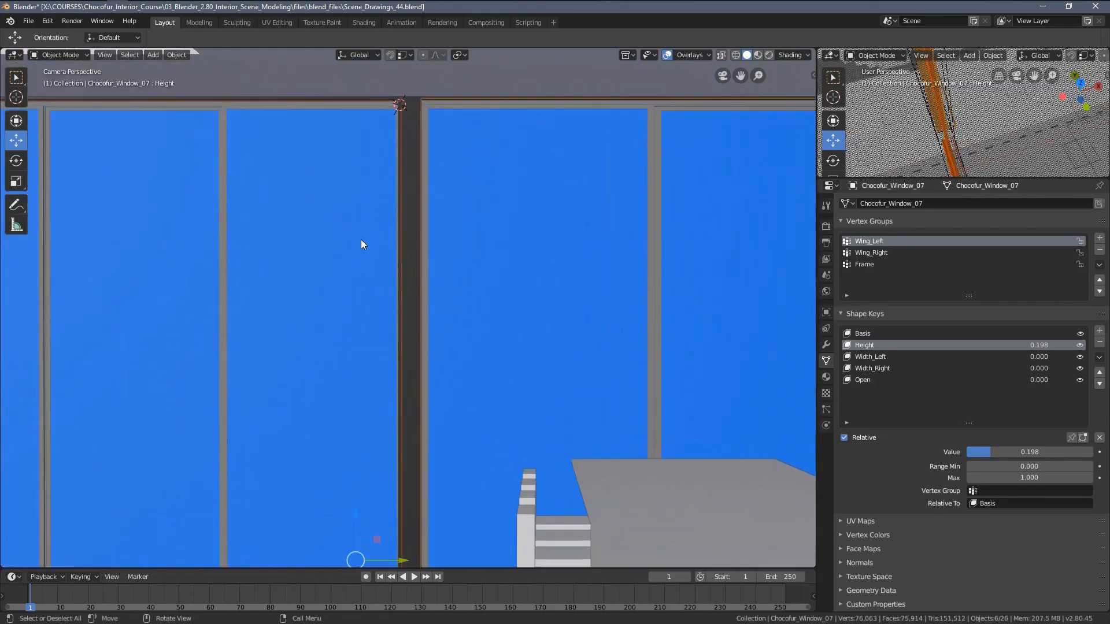
scroll(384, 241, "down", 3)
scroll(428, 254, "up", 2)
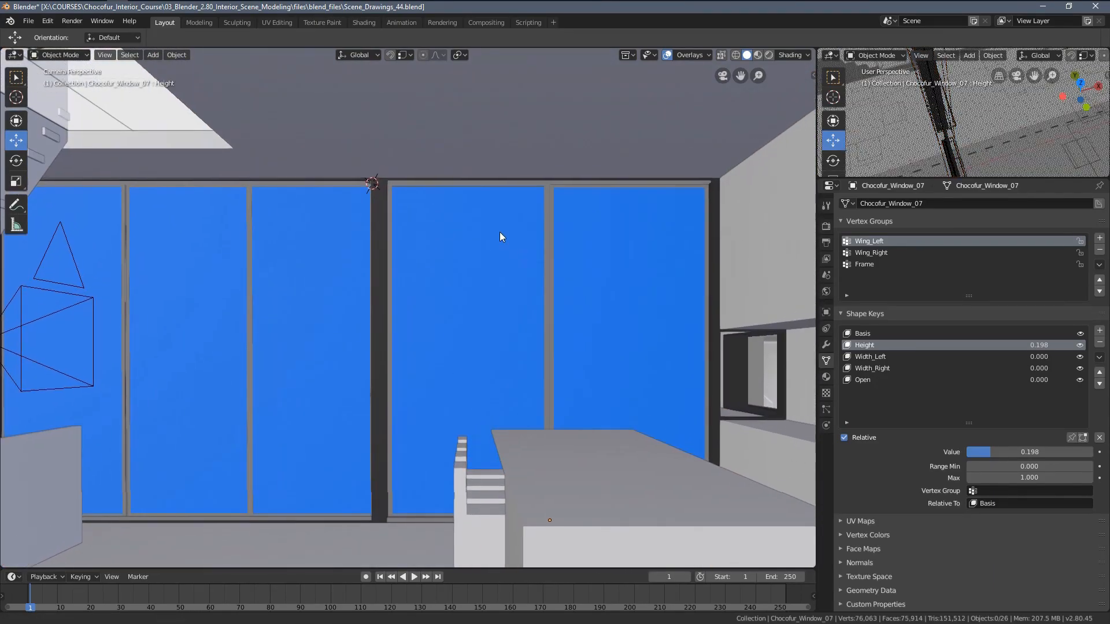
Make Chocofur_Window_07 shallower by scaling it along X in the top wireframe view.
left_click(327, 280)
left_click(474, 276)
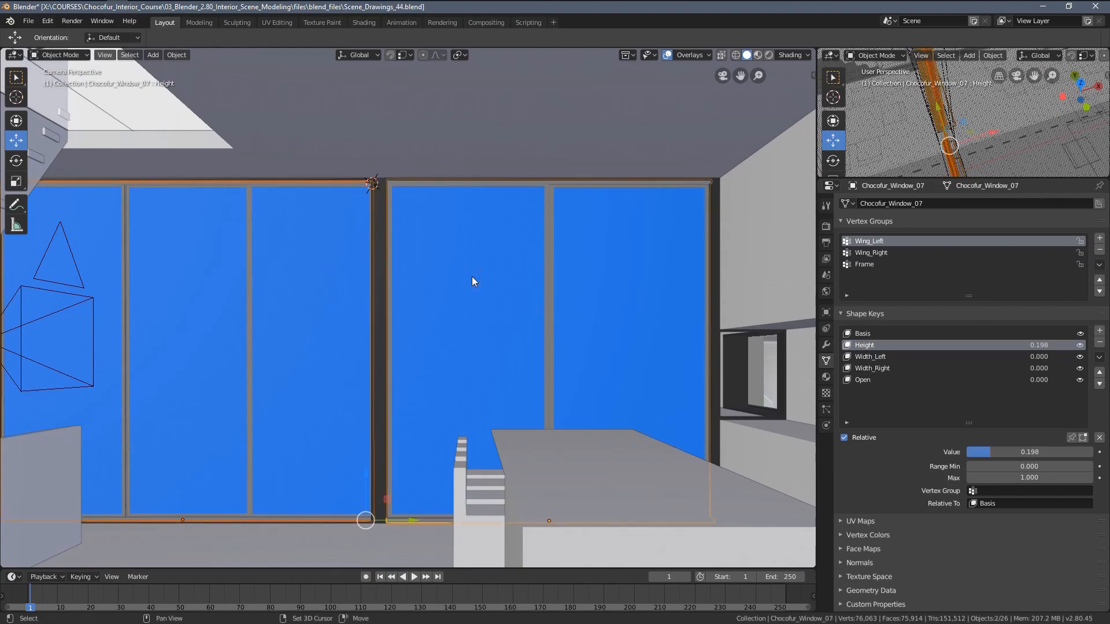
key("KP_Decimal")
key("KP_7")
key("z")
left_click(402, 283)
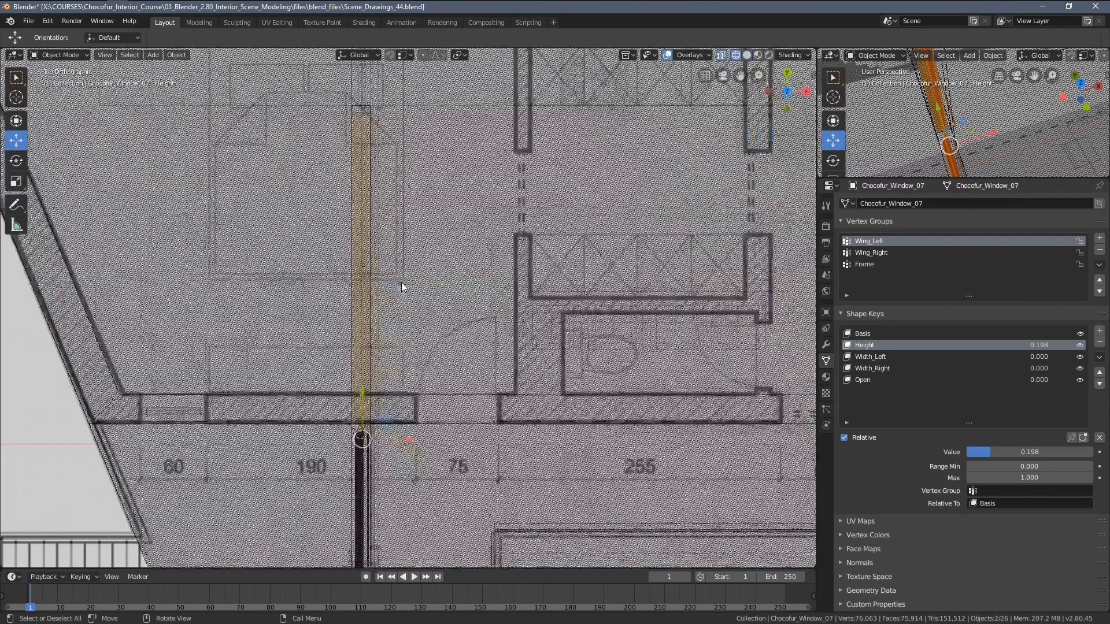
scroll(401, 283, "down", 3)
scroll(366, 329, "up", 3)
left_click(370, 324)
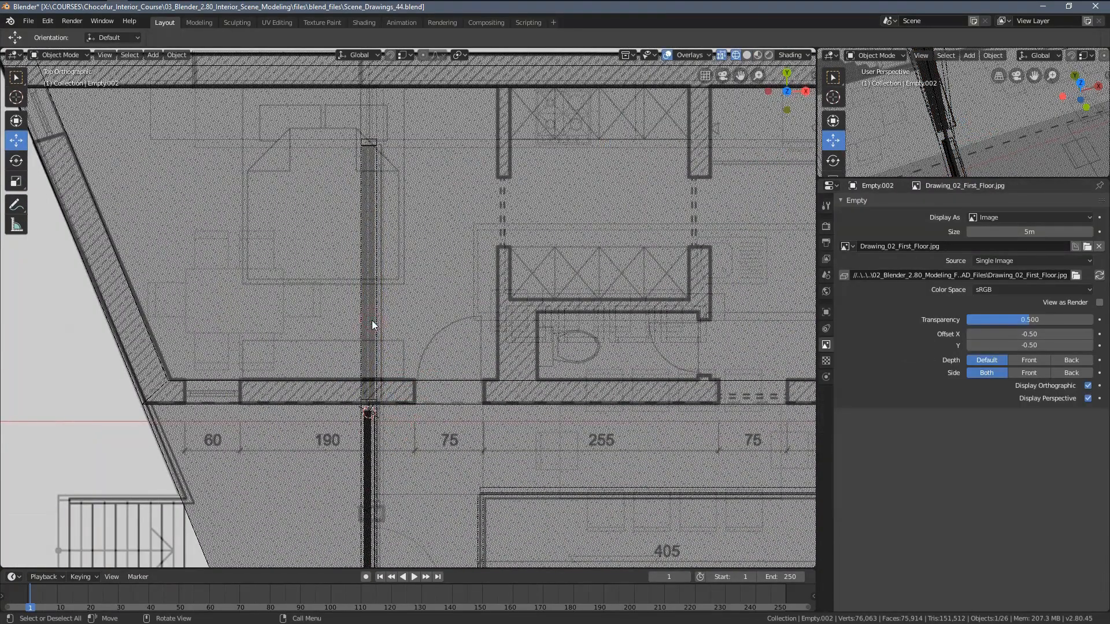
left_click(372, 312)
scroll(372, 312, "up", 3)
key("s")
key("x")
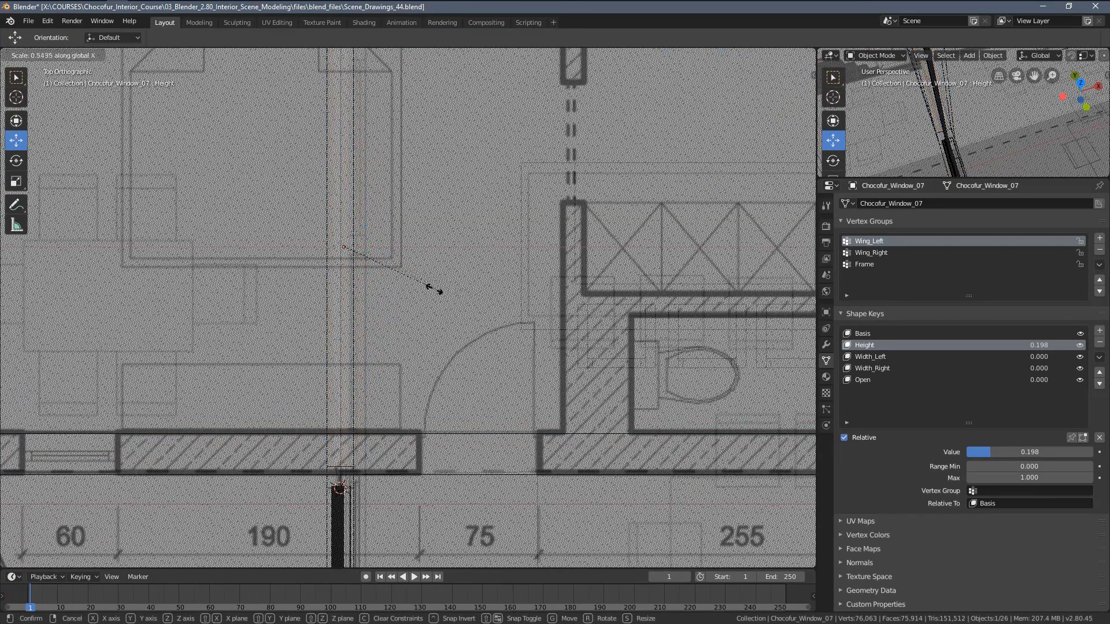
left_click(432, 278)
Shift Chocofur_Window_07 along X within the black frame and fine-tune its X scale.
middle_click_drag(431, 278, 384, 231)
key("z")
left_click(461, 230)
mouse_move(460, 230)
middle_mouse_down()
mouse_move(420, 286)
mouse_move(412, 248)
middle_mouse_up()
left_click_drag(397, 428, 382, 423)
middle_click_drag(393, 418, 494, 374)
key("s")
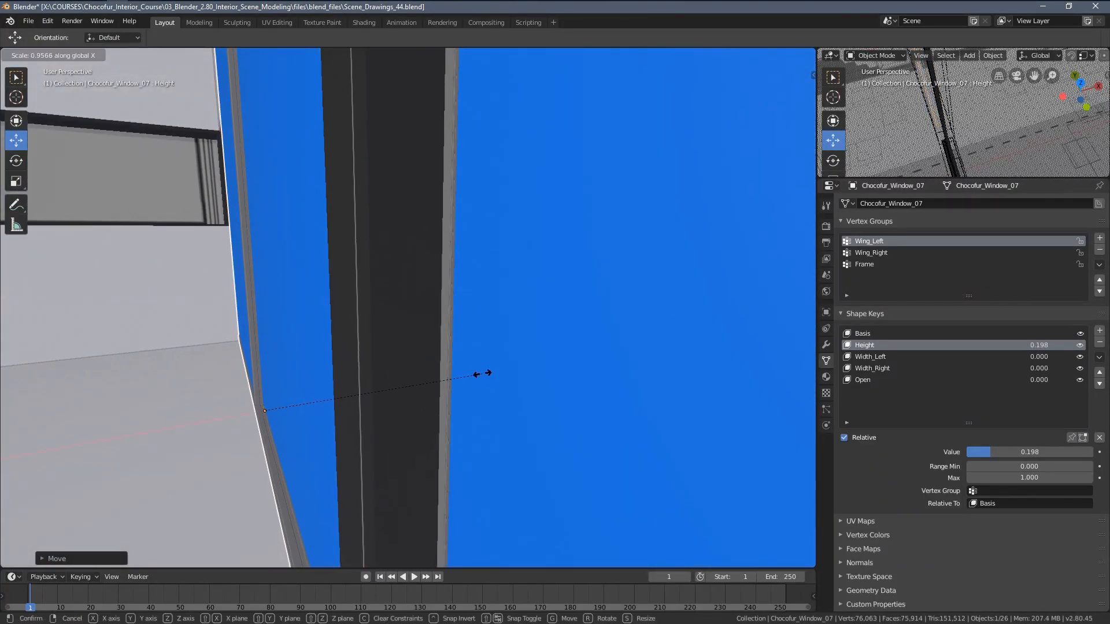
left_click(428, 374)
left_click_drag(306, 404, 319, 401)
Inspect the junction between Chocofur_Window_07 and the black post, and nudge the window slightly within the frame.
middle_click_drag(376, 400, 307, 397)
key("a")
key("a")
scroll(442, 364, "down", 4)
middle_click_drag(442, 364, 393, 291)
scroll(418, 289, "down", 3)
scroll(394, 292, "up", 4)
middle_click_drag(430, 238, 461, 303, "shift")
scroll(456, 284, "up", 3)
scroll(413, 283, "up", 4)
left_click(507, 269)
scroll(445, 301, "down", 3)
left_click_drag(479, 495, 474, 496)
Deselect everything and review how the fitted windows sit across the far frame in solid shading.
middle_click_drag(508, 354, 488, 359)
middle_click_drag(714, 365, 621, 305, "shift")
key("a")
key("a")
middle_click_drag(620, 306, 587, 311, "shift")
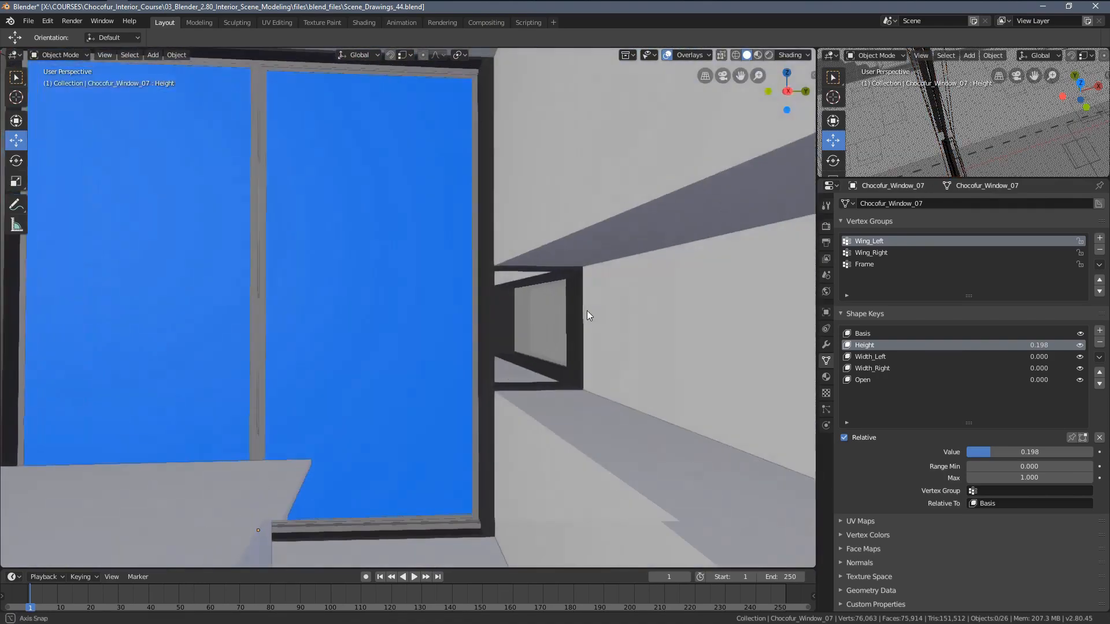
scroll(347, 331, "down", 3)
middle_click_drag(324, 330, 442, 320, "shift")
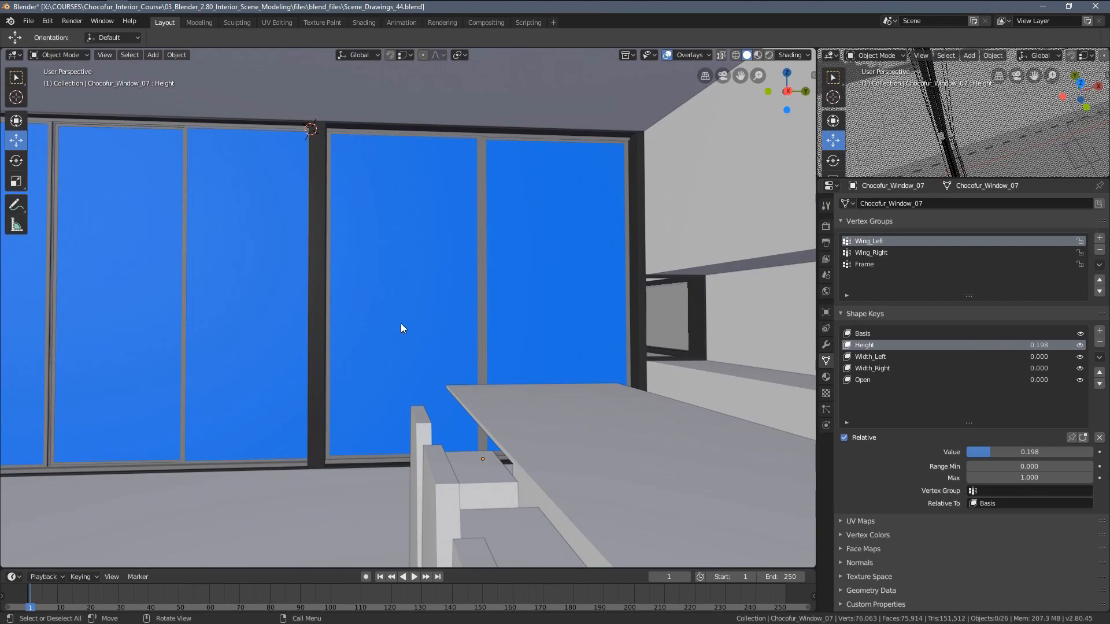
scroll(347, 328, "down", 3)
Make Camera.001 the active scene camera and show its view of the kitchen wall in wireframe.
left_click(62, 239)
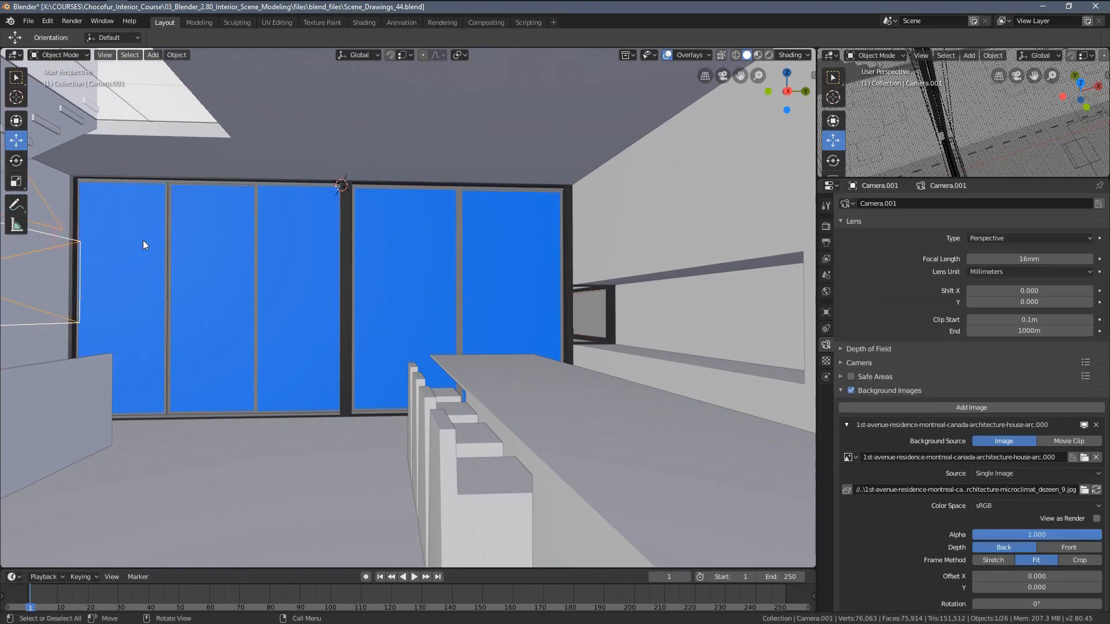
key("KP_0")
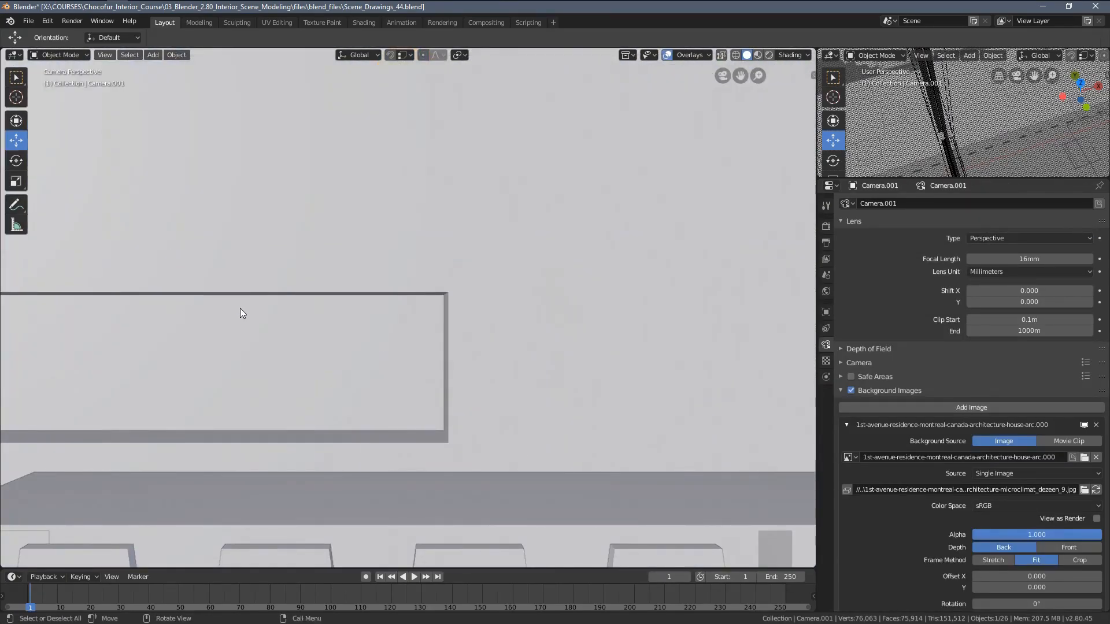
scroll(243, 307, "down", 8)
middle_click_drag(302, 291, 394, 295, "shift")
key("z")
left_click(278, 298)
scroll(289, 306, "up", 3)
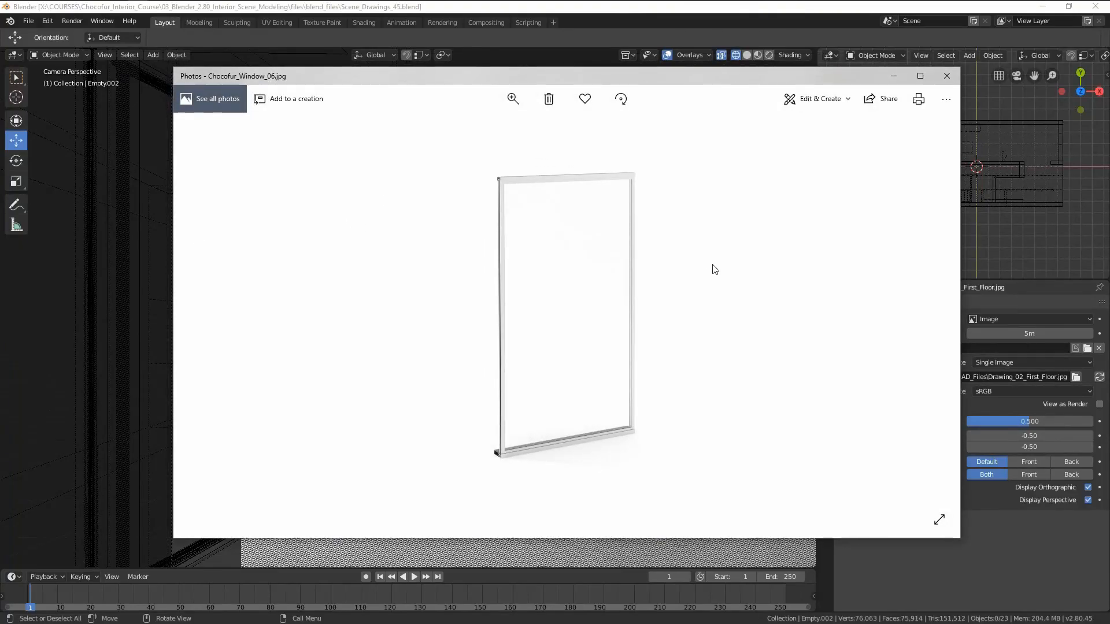
Close the window preview and append the Chocofur_Window_06 object from Chocofur_Window_06.blend in the Windows library folder.
left_click(890, 81)
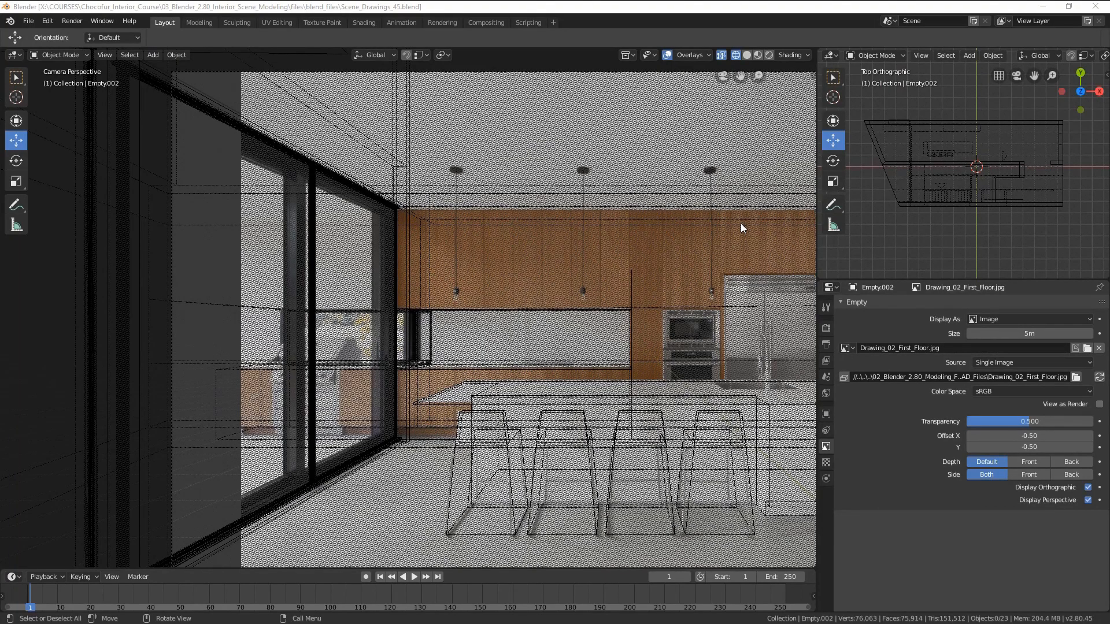
key("alt+Tab")
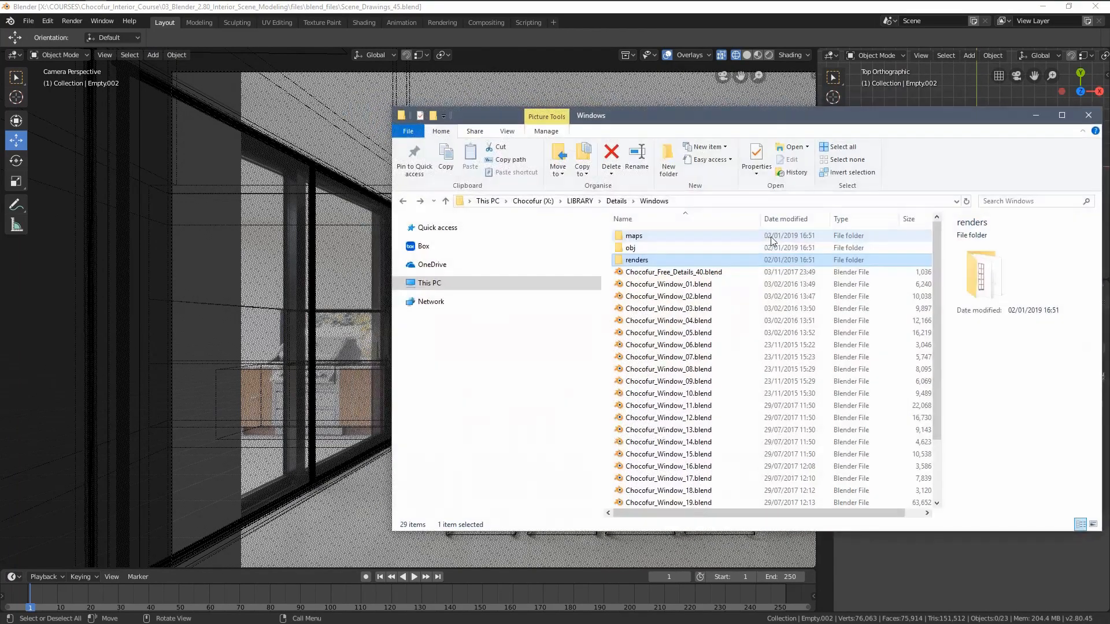
left_click(704, 345)
left_click_drag(286, 303, 282, 303)
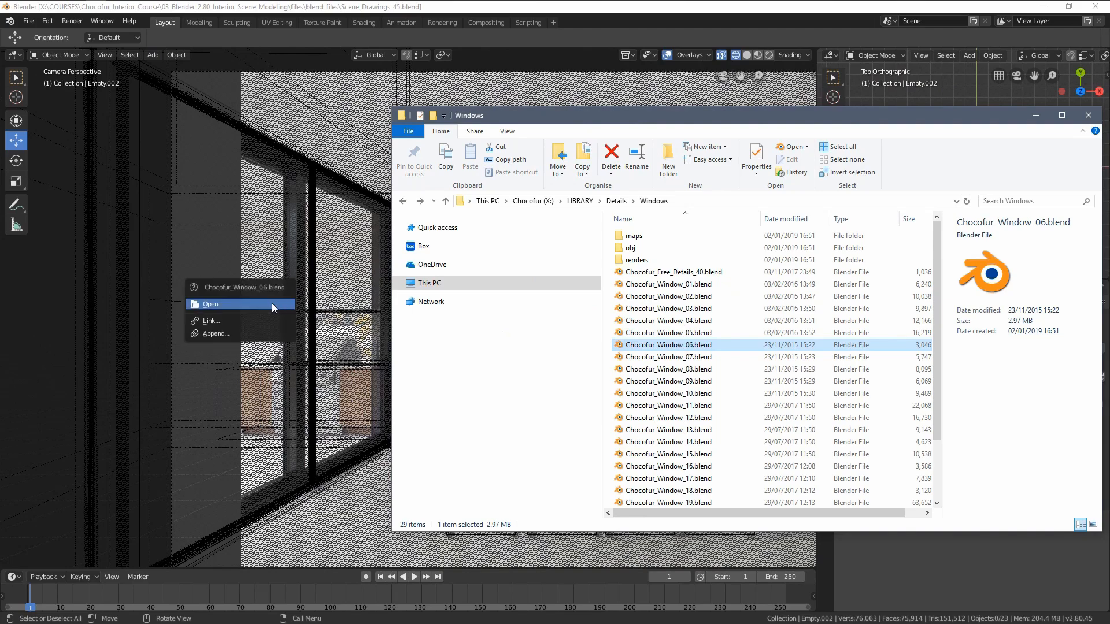
left_click(249, 334)
left_click(200, 167)
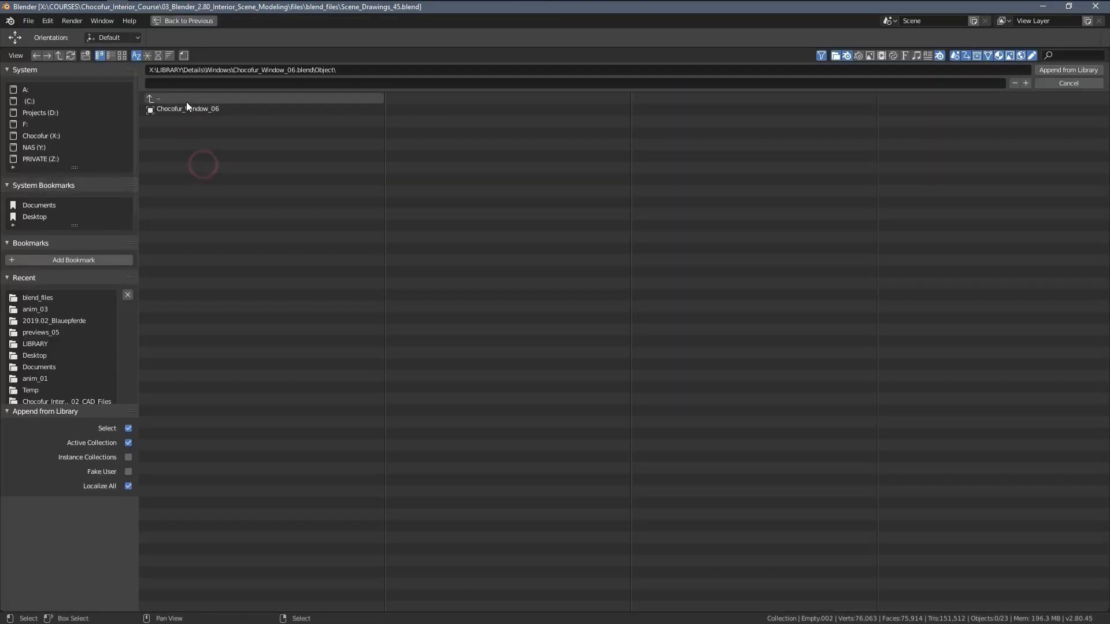
left_click(186, 101)
left_click(183, 167)
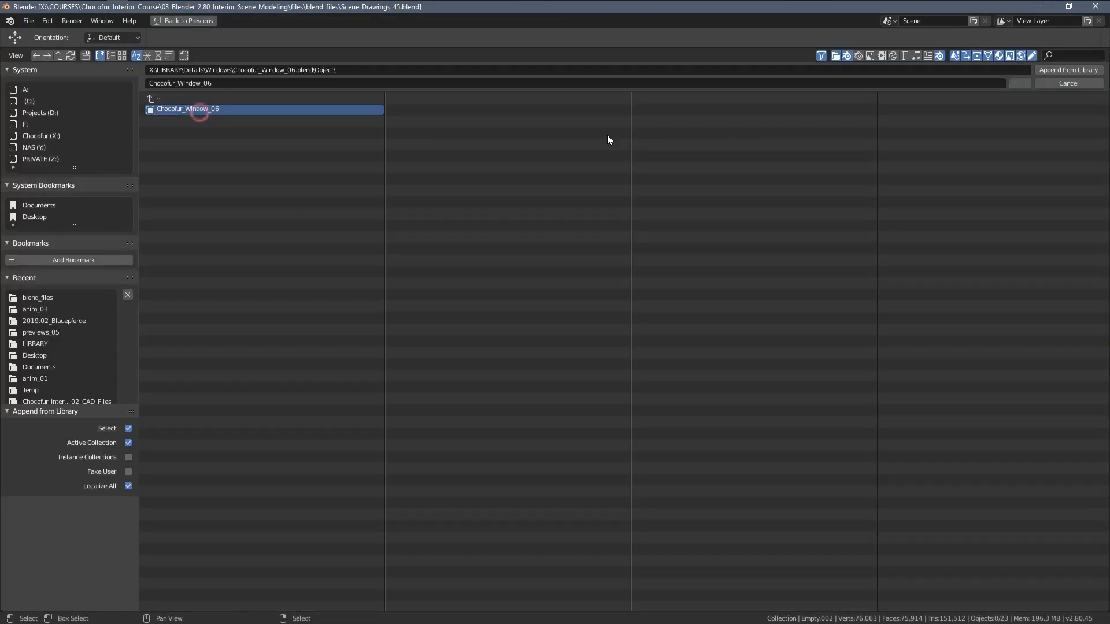
left_click(1059, 71)
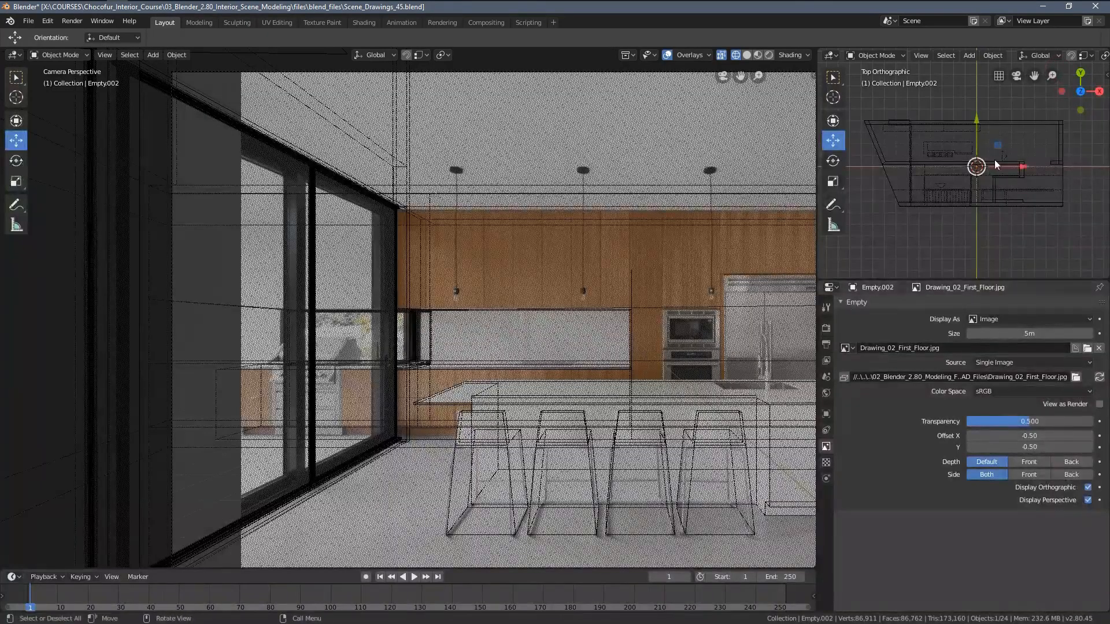
Move Chocofur_Window_06 across to the far window wall and rotate it 90° about Z.
scroll(997, 186, "down", 2)
key("g")
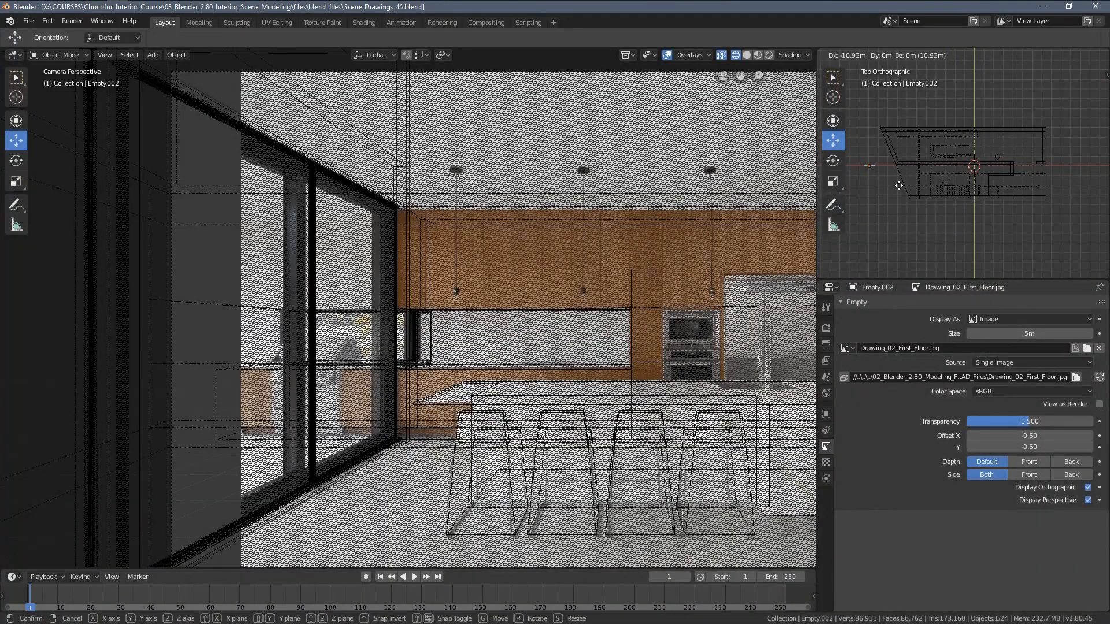
left_click(941, 159)
scroll(424, 428, "up", 1)
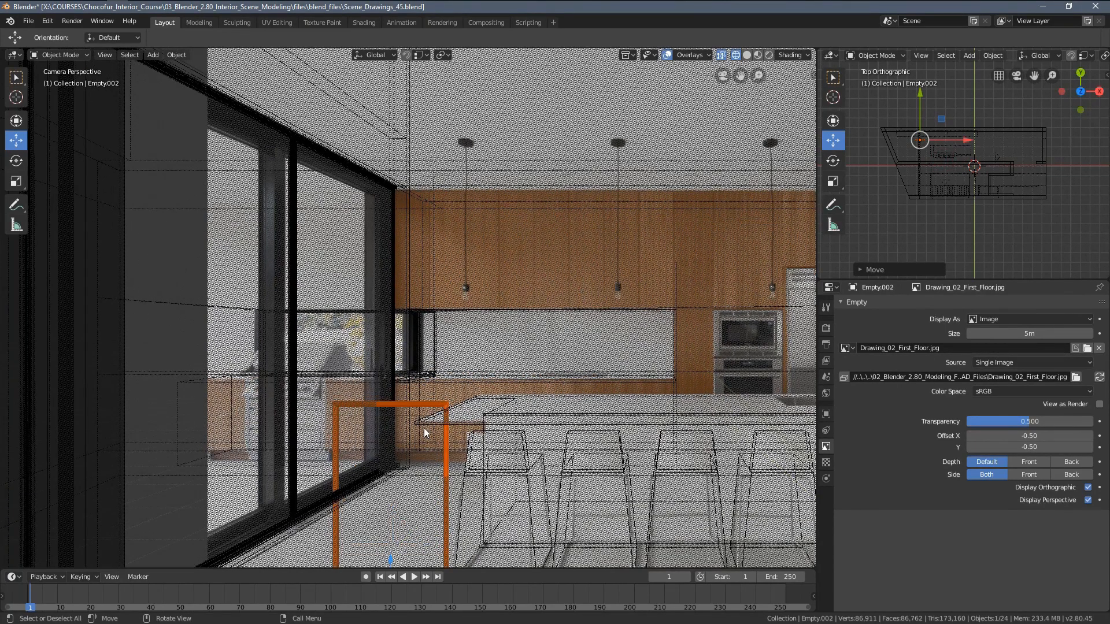
type("r")
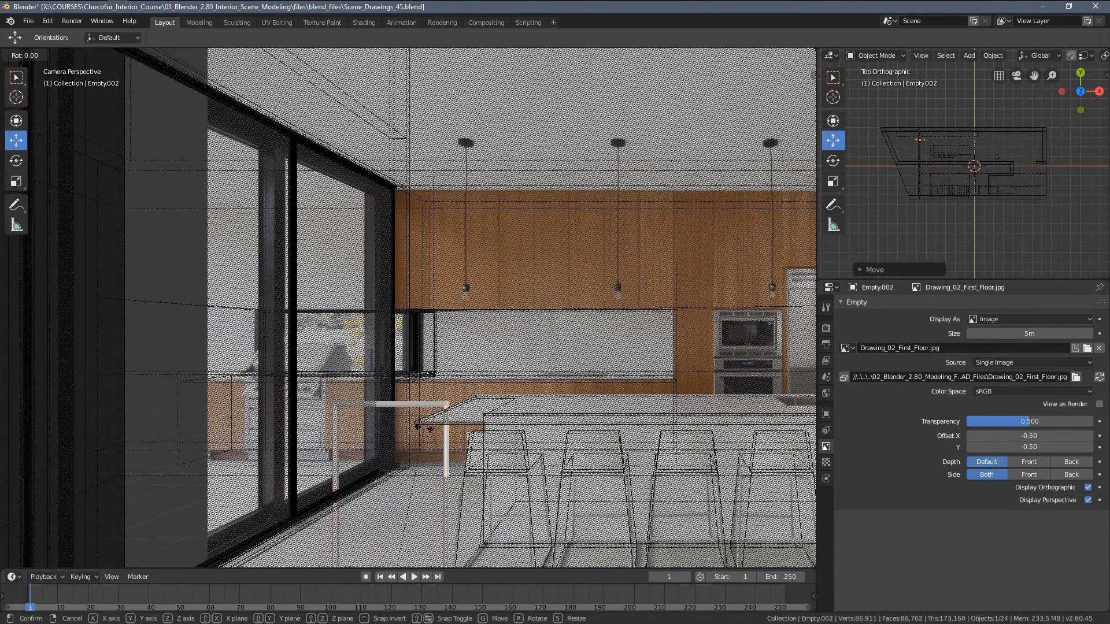
type("z90")
key("Return")
Frame Chocofur_Window_06 in solid shading and move it toward the small opening beside the far window frame.
key("KP_Decimal")
mouse_move(424, 428)
middle_mouse_down()
mouse_move(463, 380)
mouse_move(393, 414)
middle_mouse_up()
key("z")
left_click(439, 418)
middle_click_drag(453, 372, 425, 398)
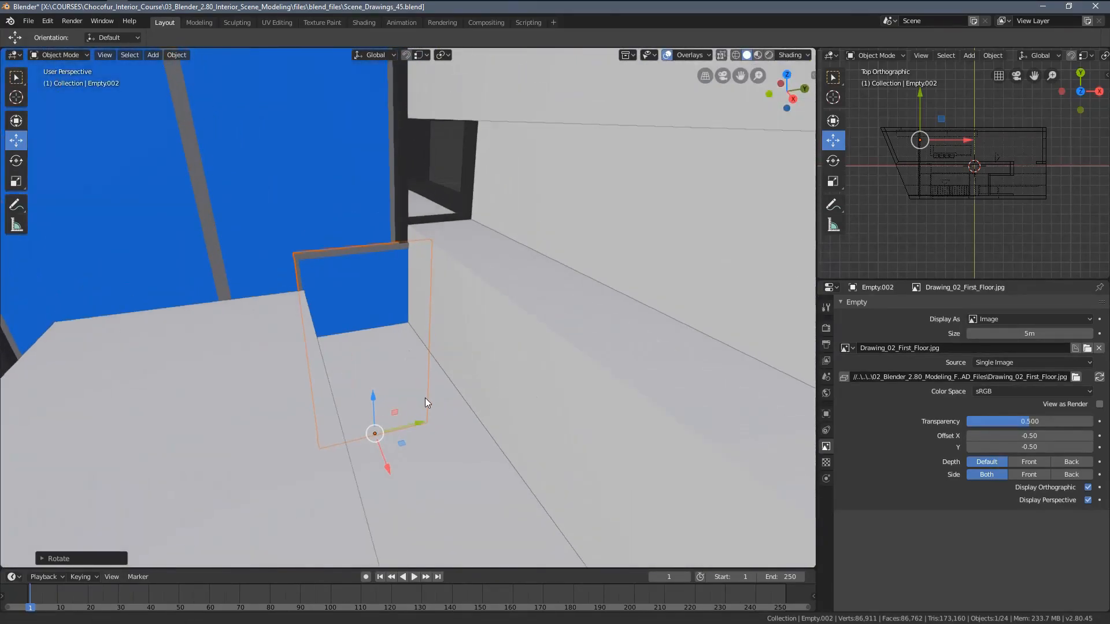
key("g")
left_click(482, 254)
middle_click_drag(483, 256, 549, 292)
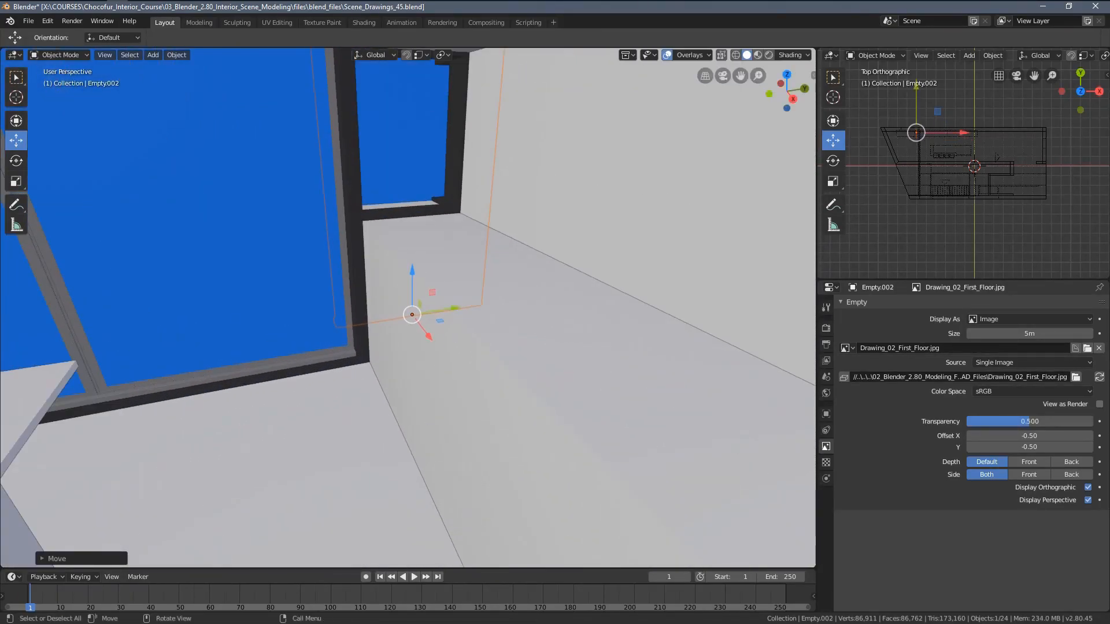
Shrink Chocofur_Window_06 along Z and Y to roughly match the height and width of the small opening.
key("s")
key("z")
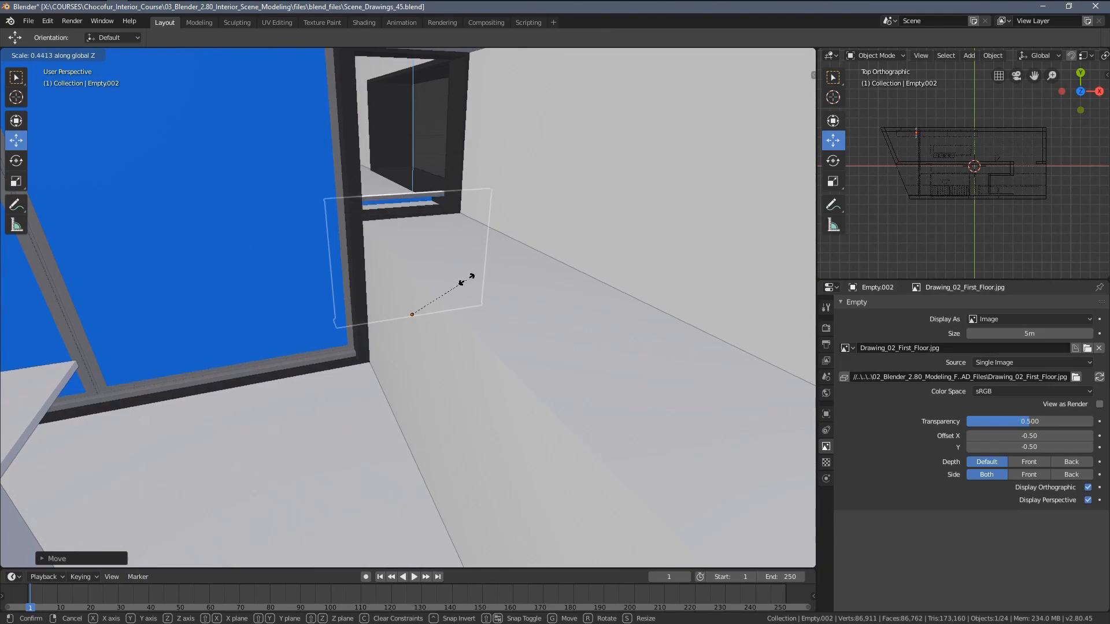
left_click(488, 266)
key("s")
key("y")
left_click(474, 281)
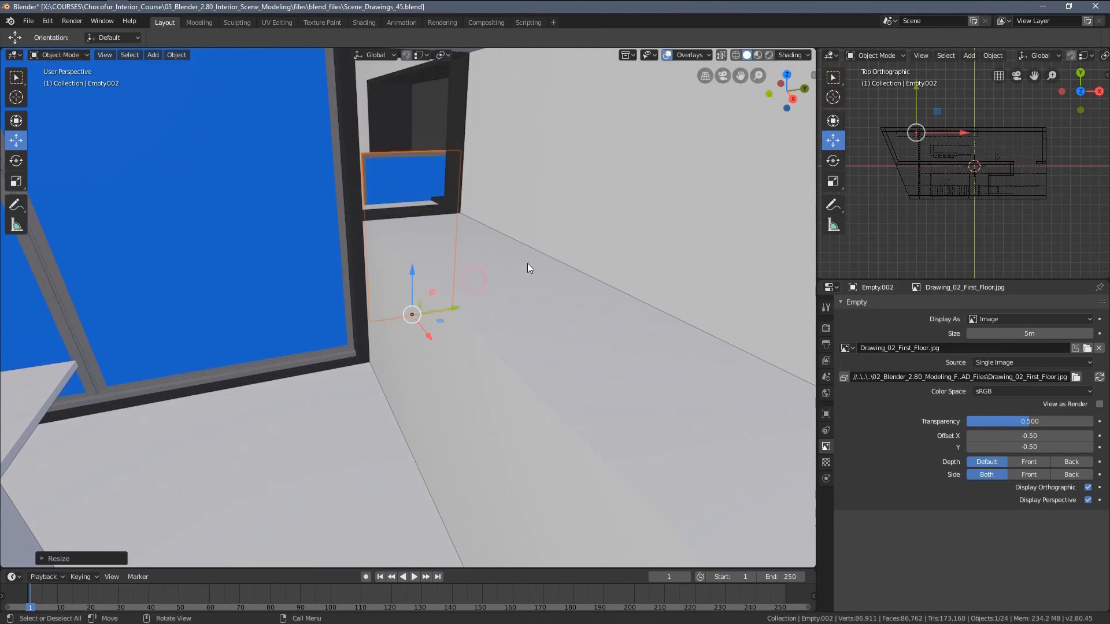
key("s")
key("z")
left_click(483, 271)
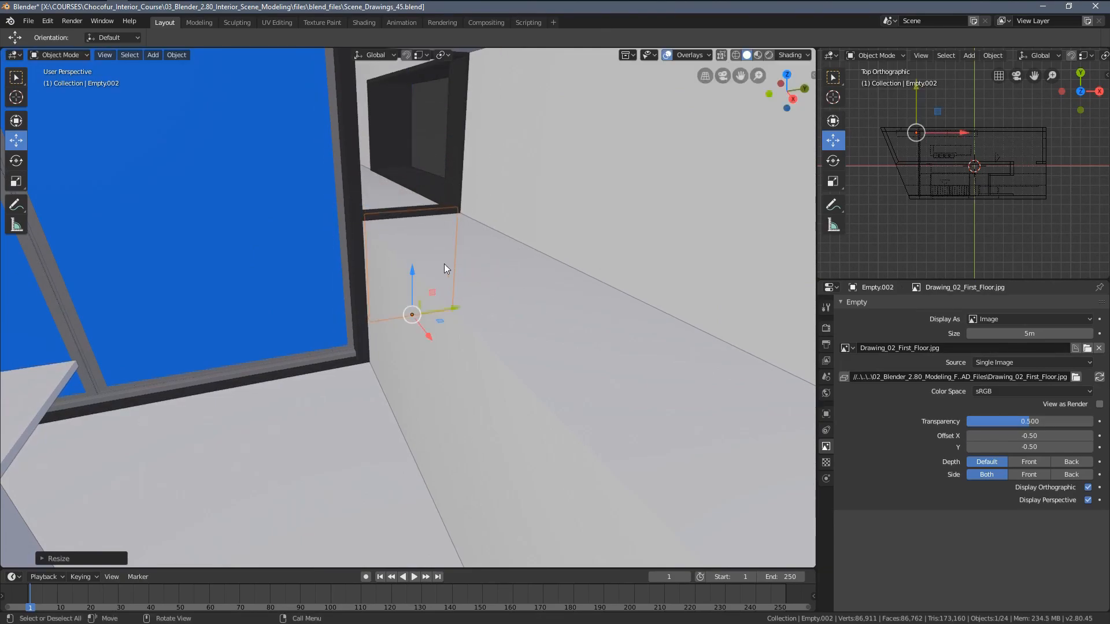
Move Chocofur_Window_06 up to the small opening and slide it horizontally into the opening's dark frame.
key("g")
left_click(399, 165)
key("KP_Decimal")
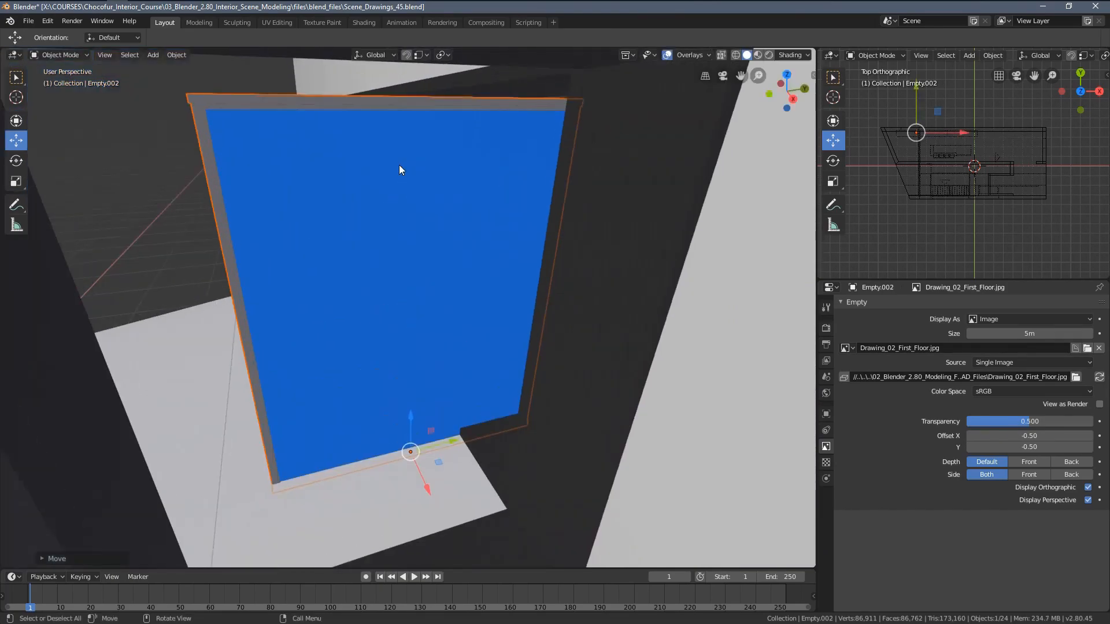
middle_click_drag(441, 270, 528, 259)
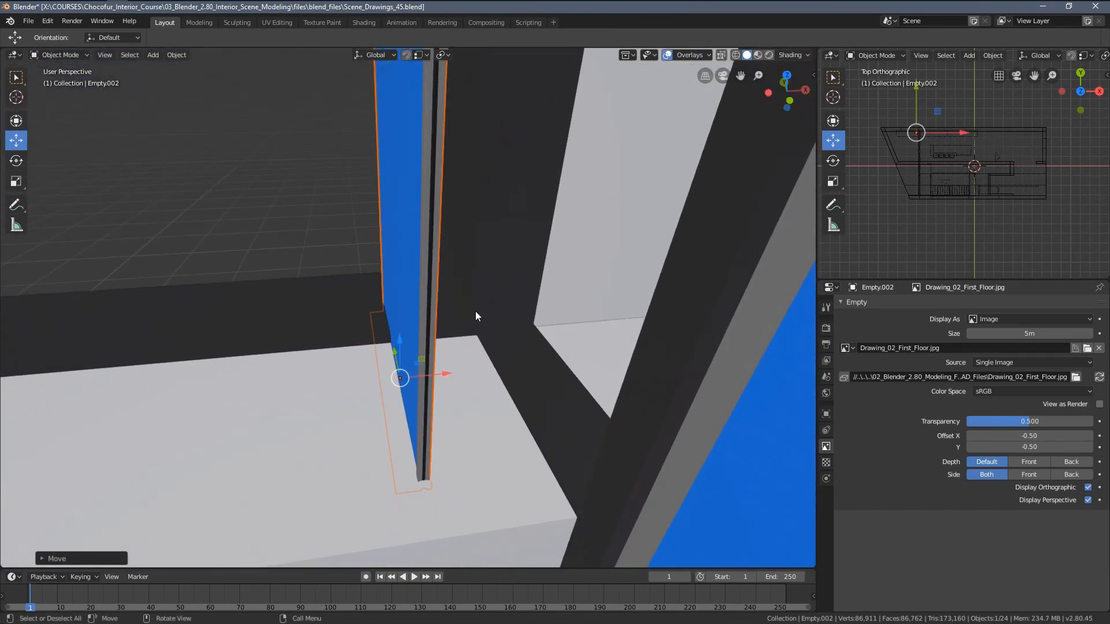
key("g")
key("shift+z")
left_click(625, 322)
middle_click_drag(568, 353, 584, 336)
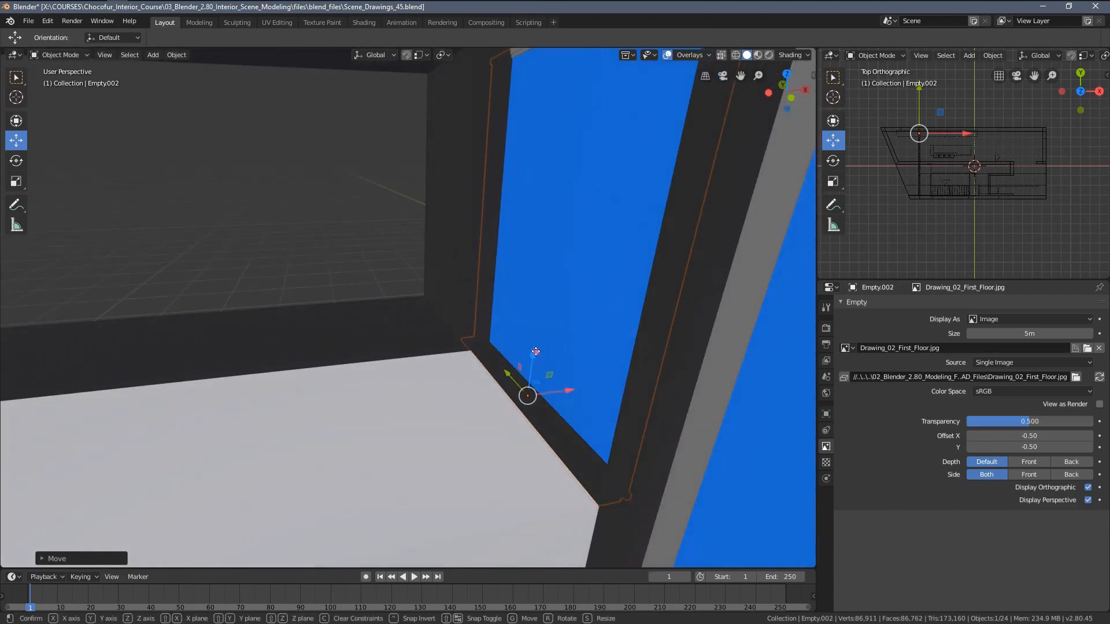
Rotate Chocofur_Window_06 180° about Z and adjust its position inside the small opening.
left_click_drag(537, 351, 527, 335)
middle_click_drag(528, 334, 463, 374)
type("z180")
key("Return")
left_click_drag(478, 434, 448, 435)
Rescale Chocofur_Window_06 and widen it along Y toward both sides of the small opening's dark frame.
key("s")
left_click(552, 463)
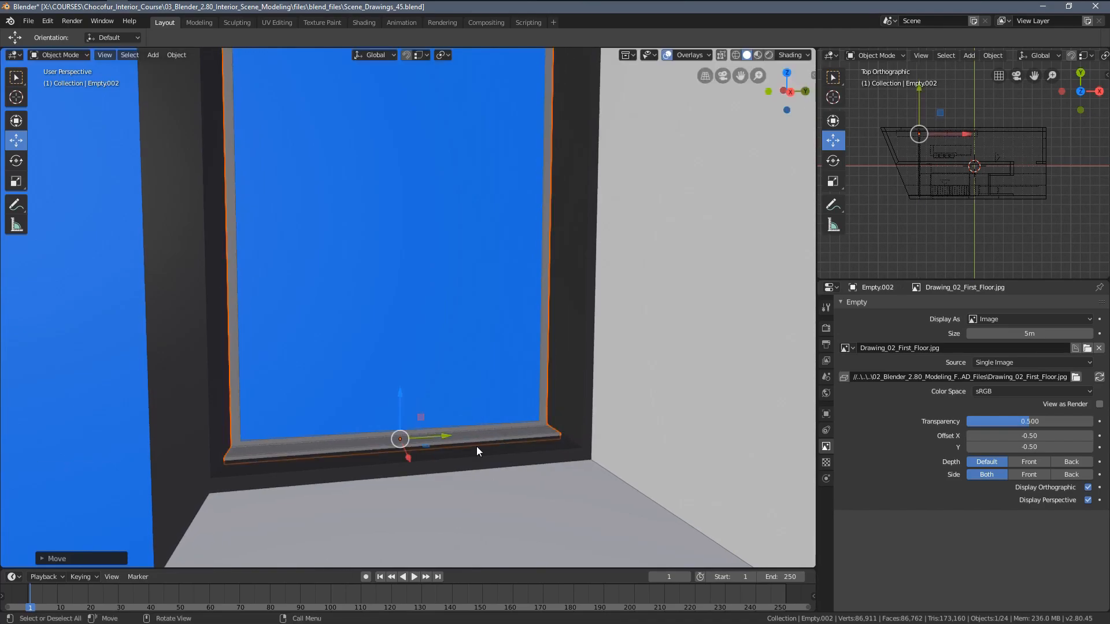
key("s")
key("y")
left_click(486, 448)
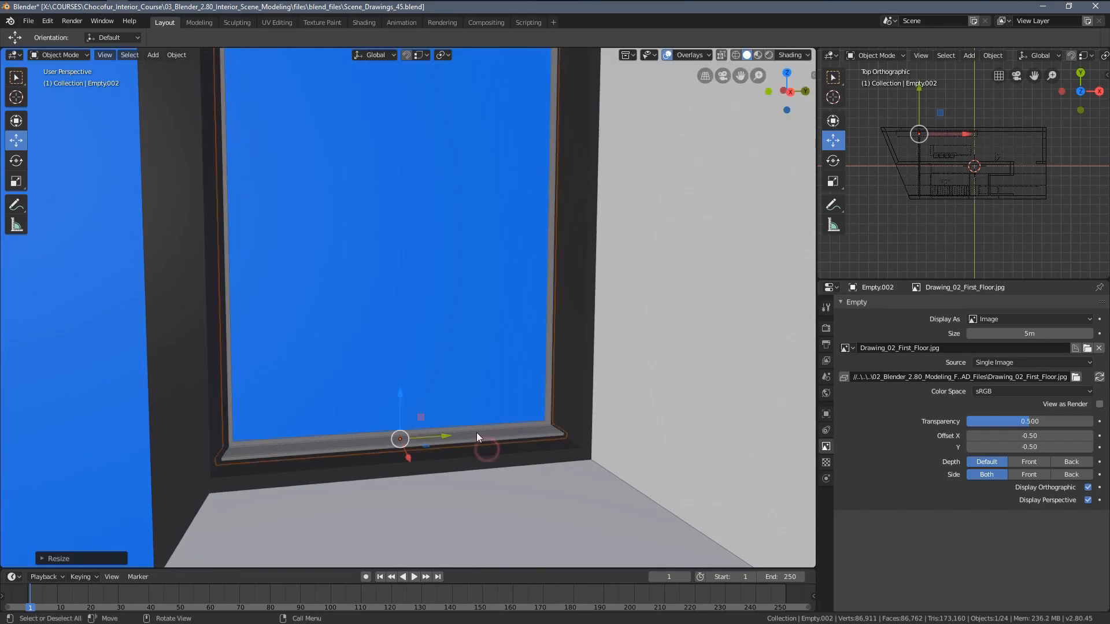
Rescale Chocofur_Window_06 along Z to fit the height of the small opening's dark frame.
scroll(476, 433, "down", 5)
middle_click_drag(473, 401, 506, 310)
key("s")
key("z")
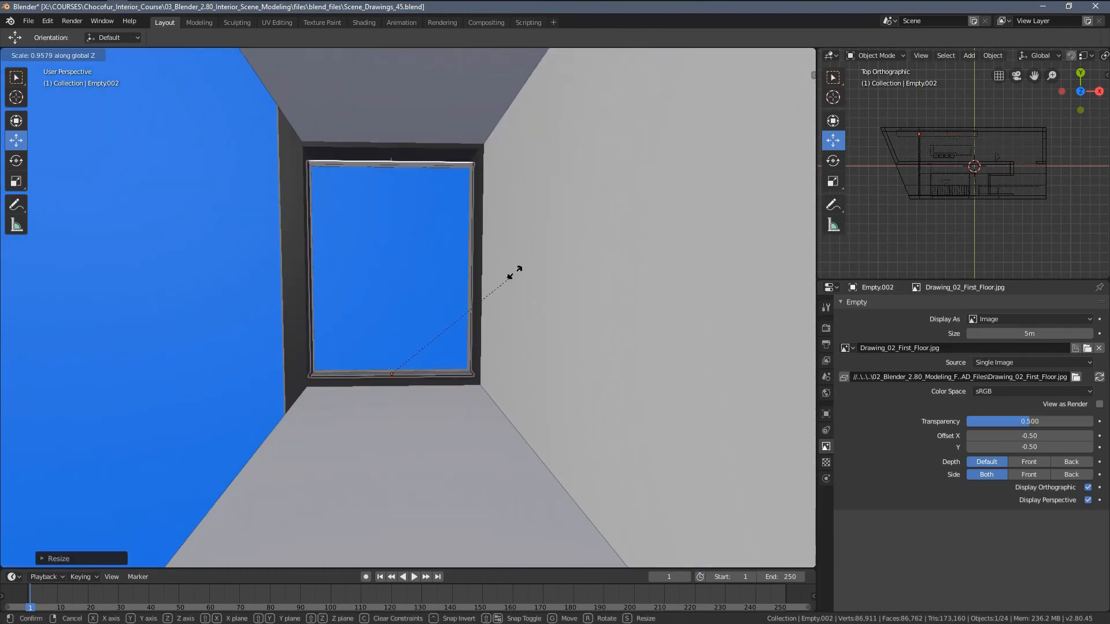
left_click(529, 243)
scroll(432, 394, "up", 6)
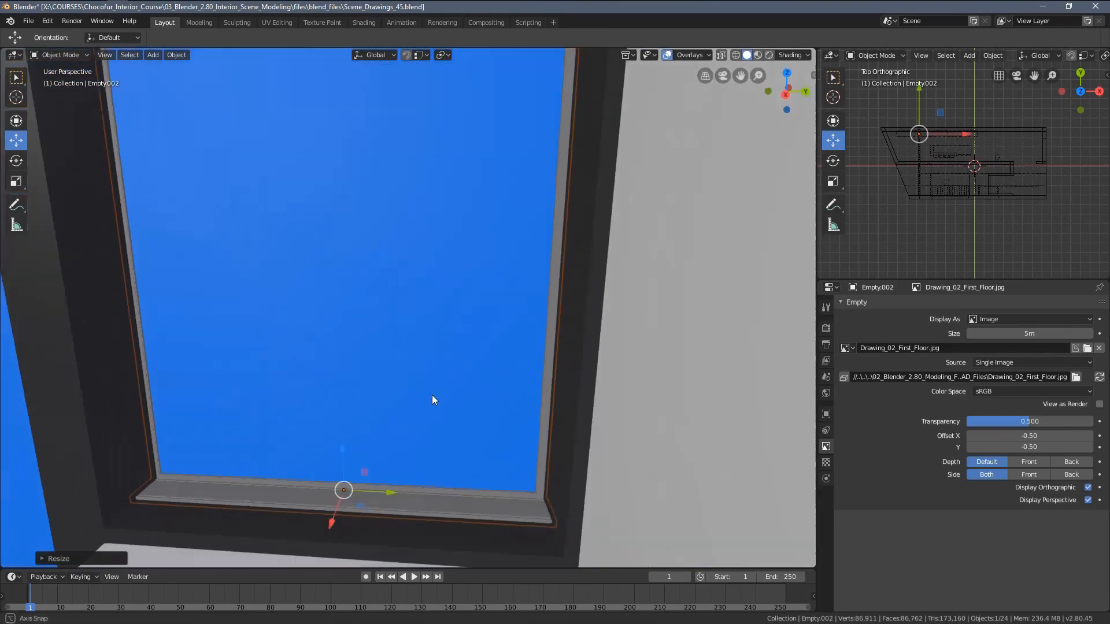
Create a linked duplicate of Chocofur_Window_06 and move it horizontally into the adjacent wide opening, keeping its height.
middle_click_drag(422, 400, 449, 382)
scroll(436, 443, "down", 4)
middle_click_drag(435, 443, 584, 454)
scroll(548, 412, "up", 3)
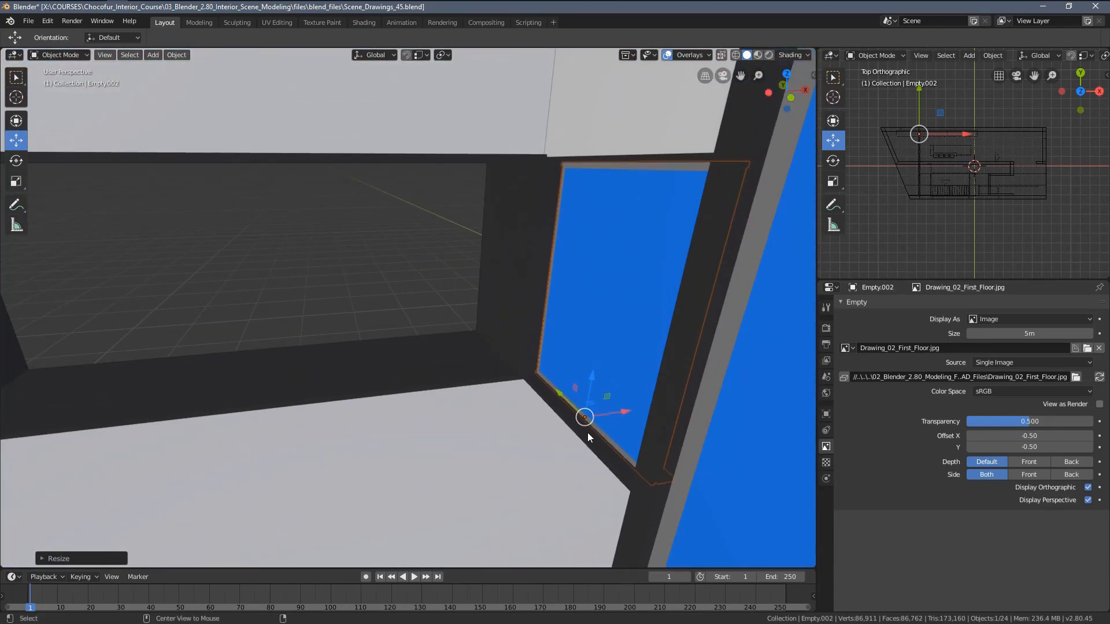
key("shift+d")
key("shift+z")
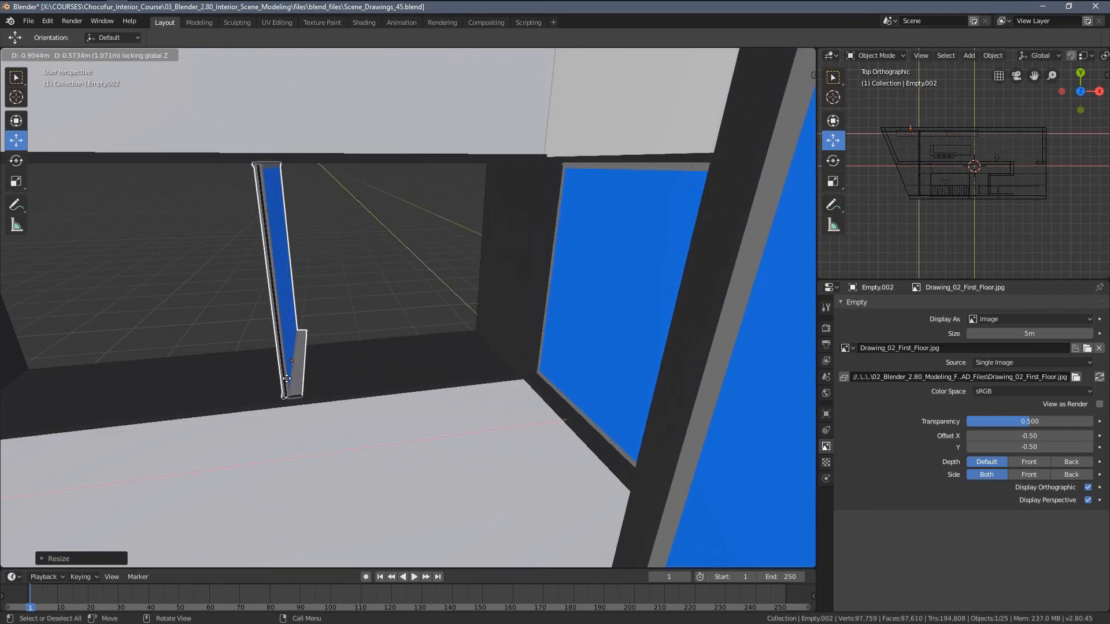
left_click(272, 390)
Rotate the duplicated window 90° about Z so it faces along the wide opening.
middle_click_drag(300, 352, 355, 347)
scroll(374, 342, "up", 2)
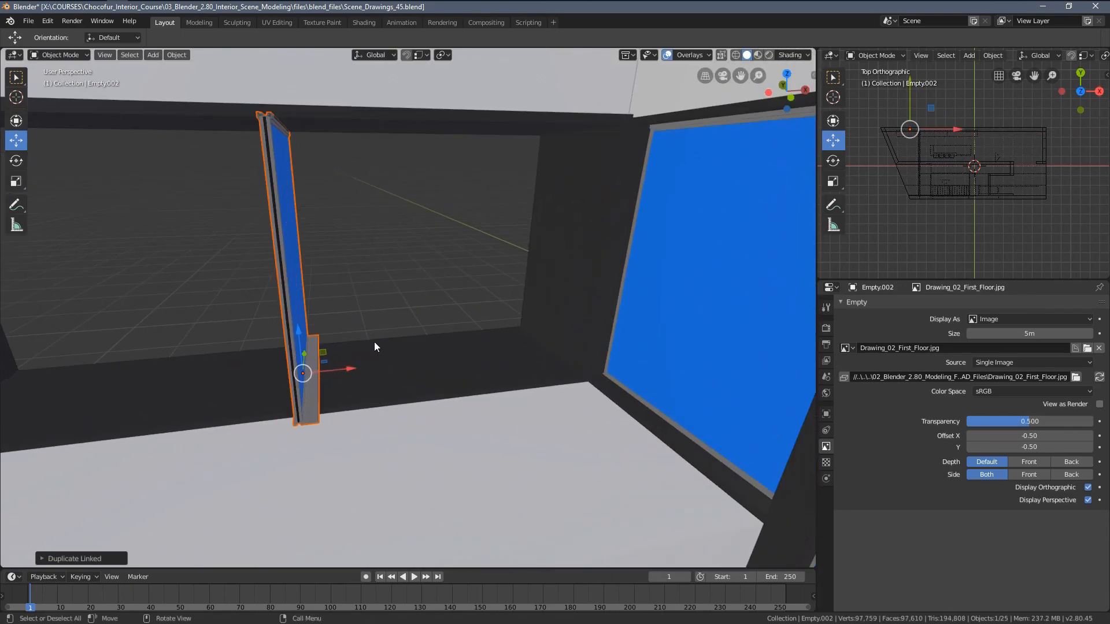
key("r")
key("z")
key("9")
key("0")
key("Return")
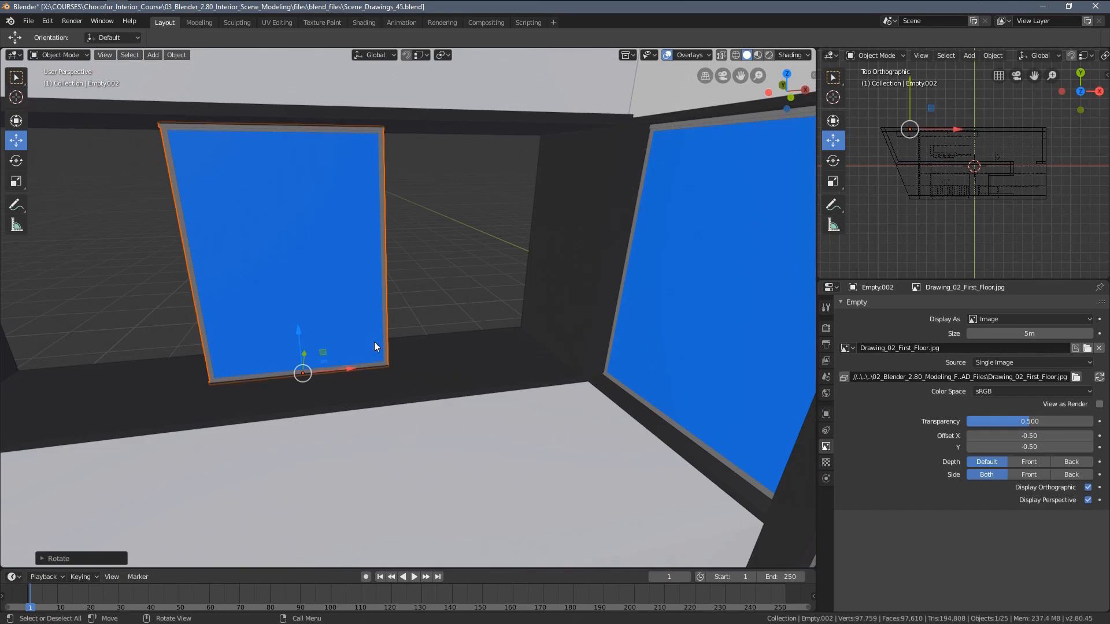
Stretch the duplicated window along X toward both sides of the wide opening and shift it along X.
middle_click_drag(375, 346, 438, 384)
key("s")
key("x")
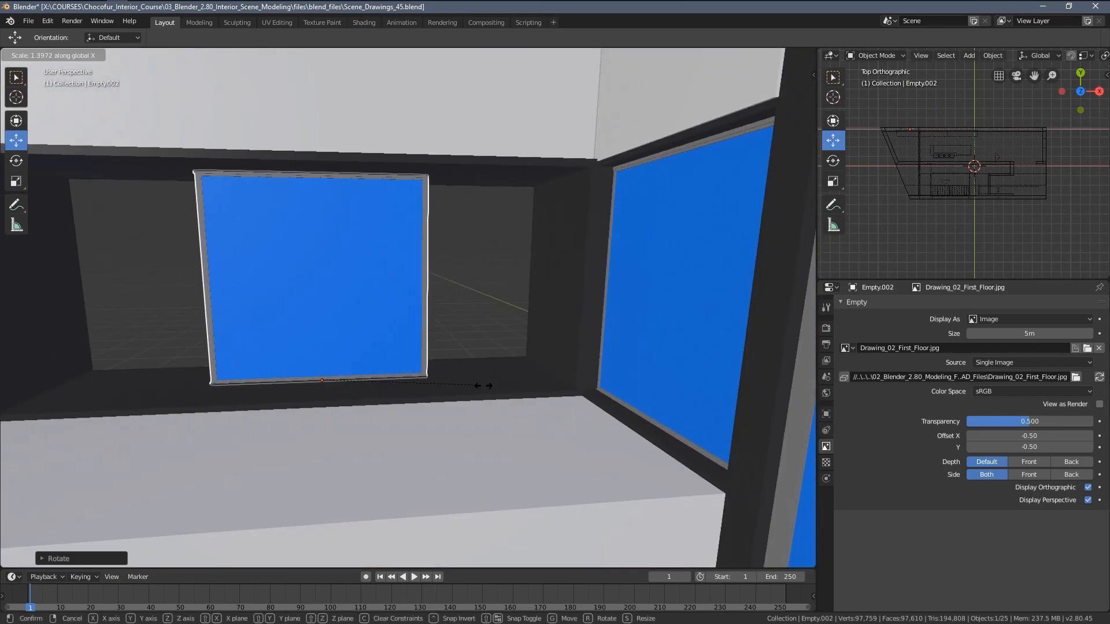
left_click(642, 408)
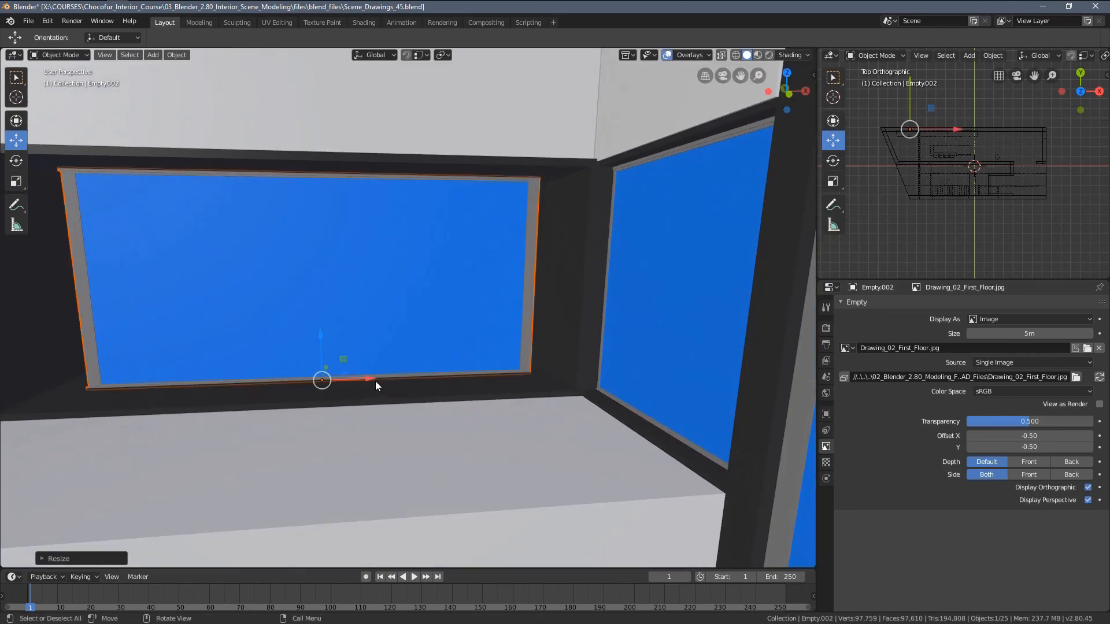
left_click_drag(376, 381, 363, 378)
key("s")
key("x")
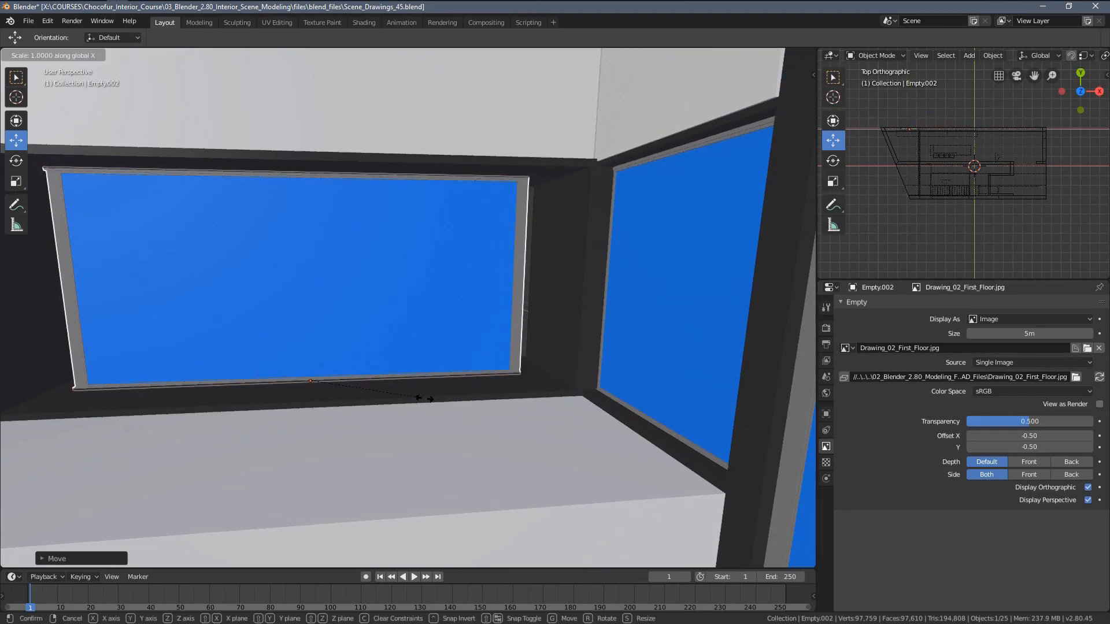
left_click(444, 392)
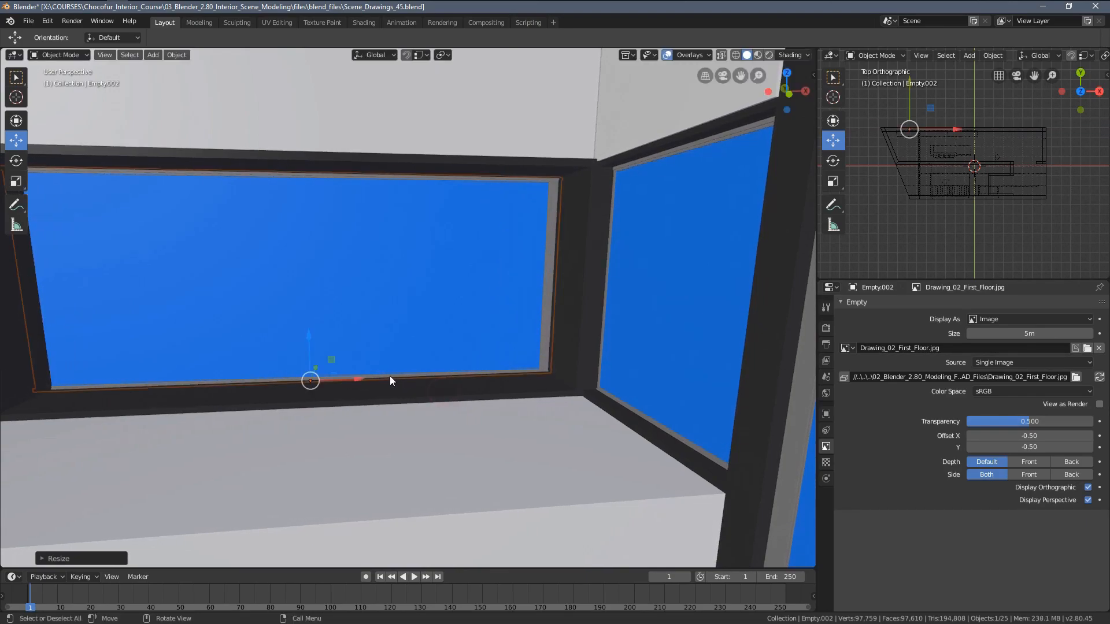
Fine-tune the duplicated window's X position and X scale until it spans the wide opening's dark frame.
left_click_drag(363, 378, 361, 382)
key("s")
key("x")
left_click(433, 420)
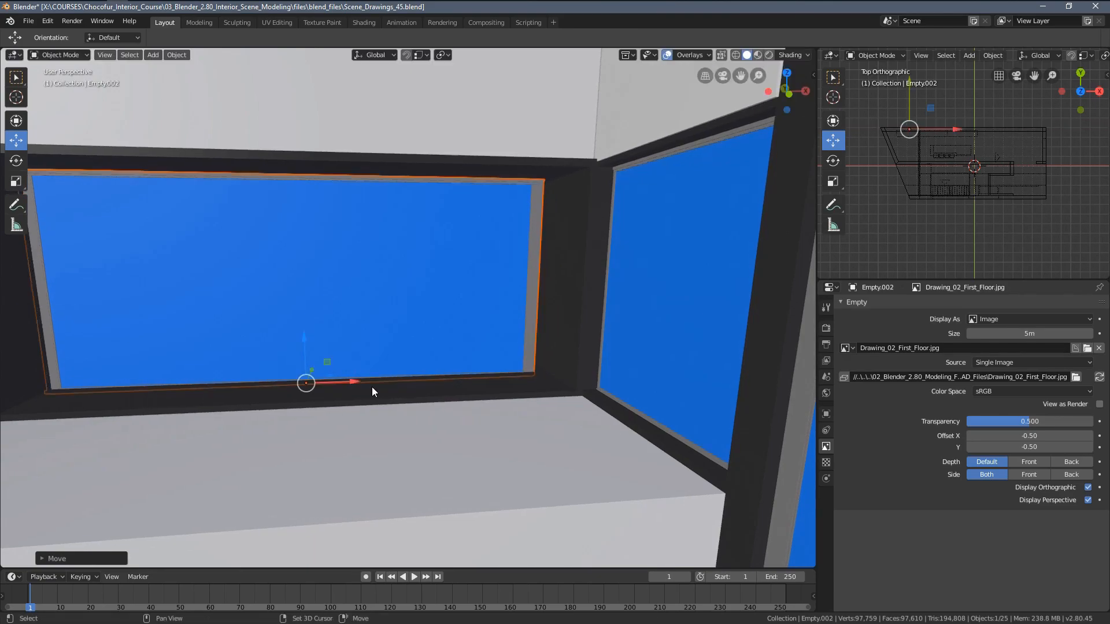
key("s")
key("x")
left_click(454, 418)
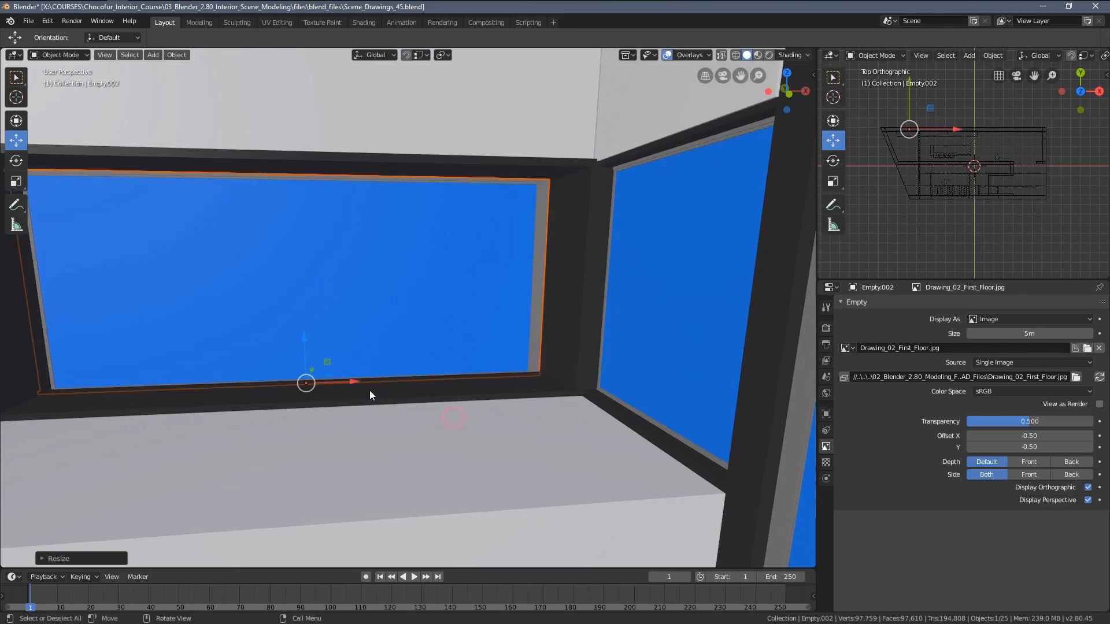
left_click_drag(356, 382, 393, 382)
key("s")
key("x")
left_click(492, 448)
Clear the selection and compare the fitted windows with the reference photo through the camera, in wireframe and solid shading.
scroll(428, 399, "down", 1)
middle_click_drag(435, 403, 427, 394)
scroll(426, 393, "down", 1)
key("alt+a")
key("KP_0")
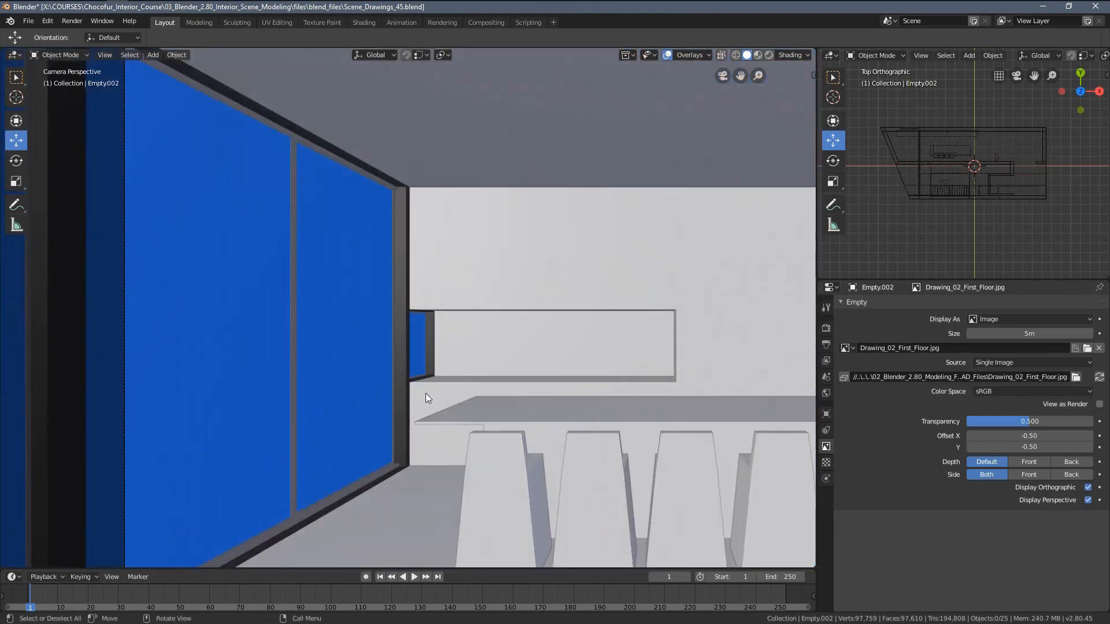
scroll(355, 347, "up", 3)
scroll(360, 299, "up", 1)
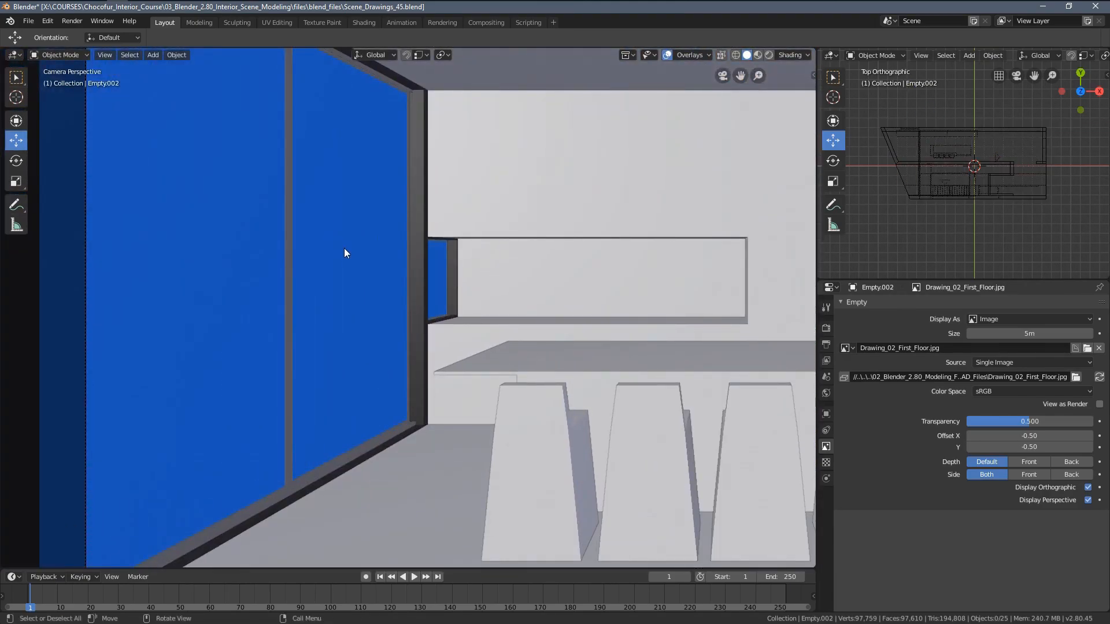
middle_click_drag(344, 249, 369, 249, "shift")
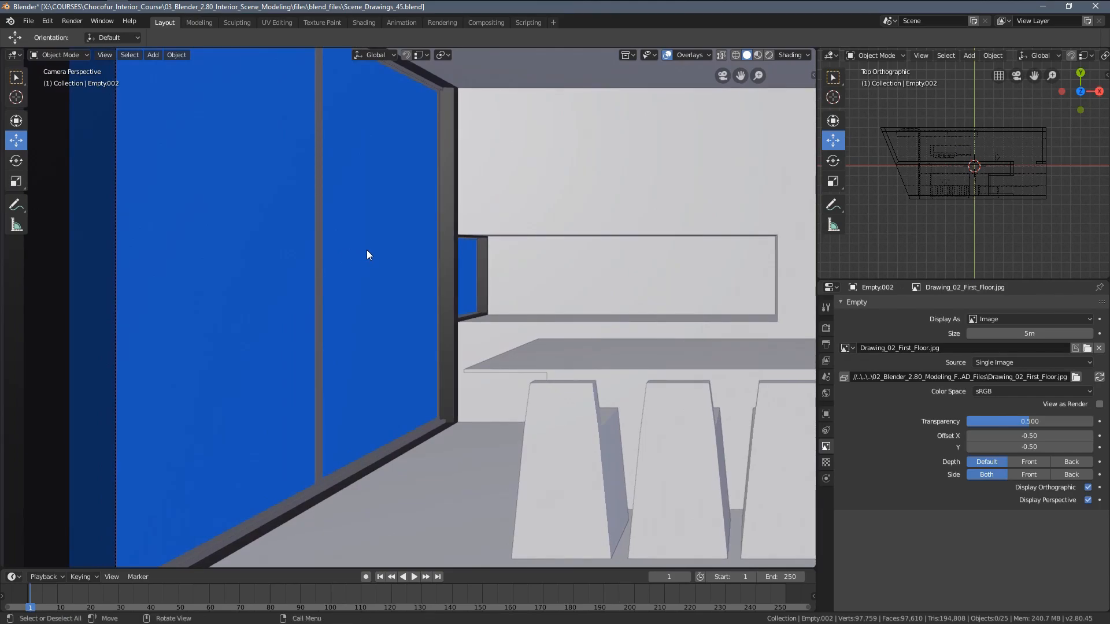
middle_click_drag(362, 276, 387, 265, "shift")
key("z")
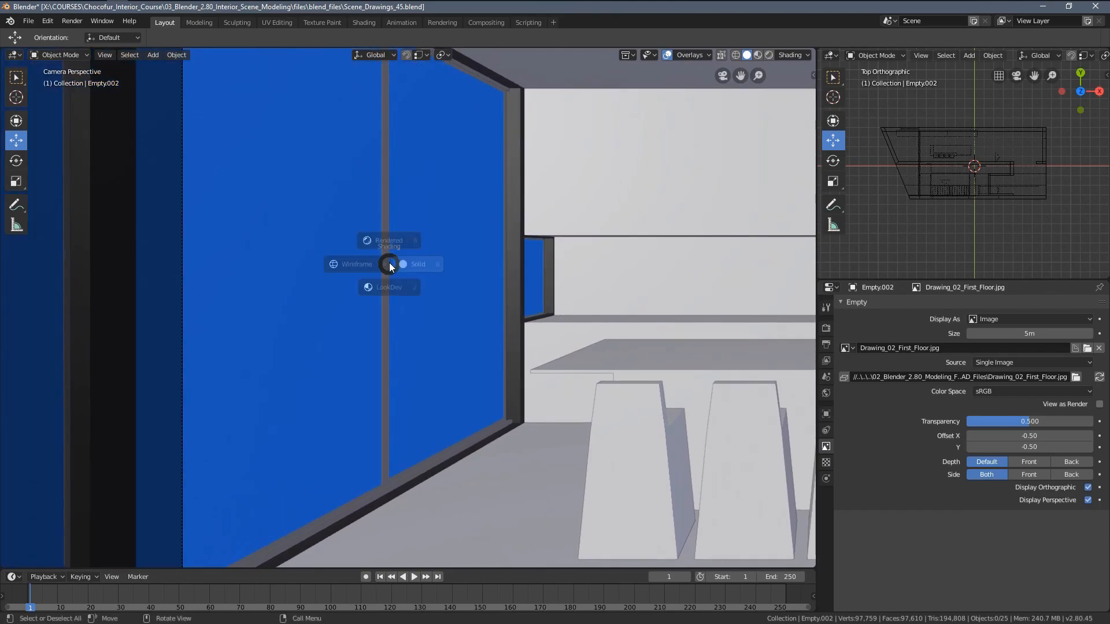
left_click(308, 260)
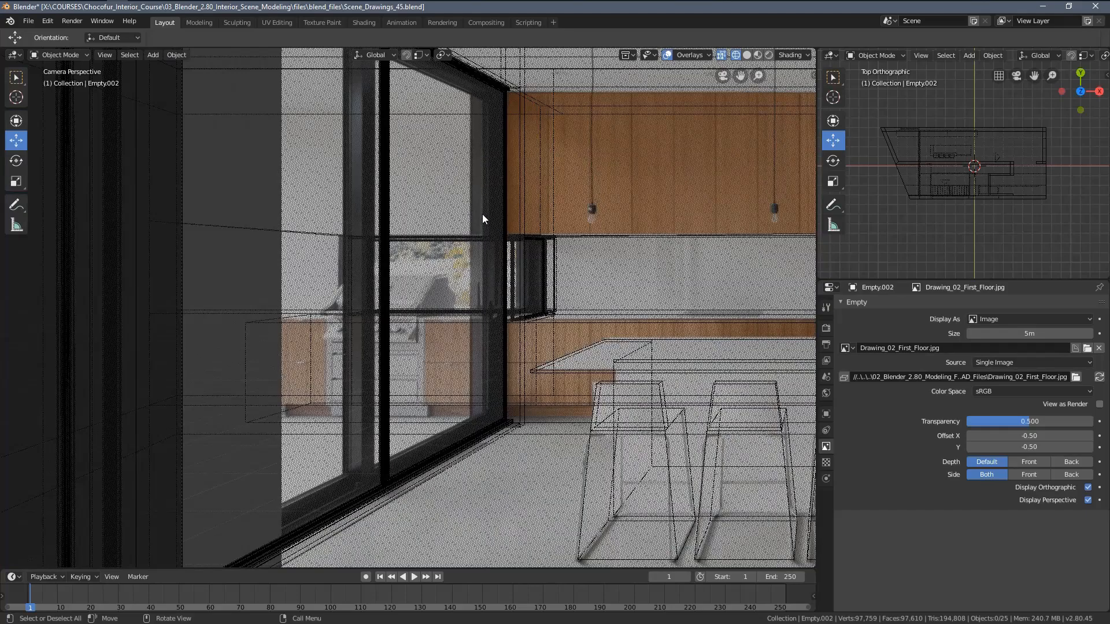
scroll(482, 213, "up", 2)
key("z")
left_click(551, 372)
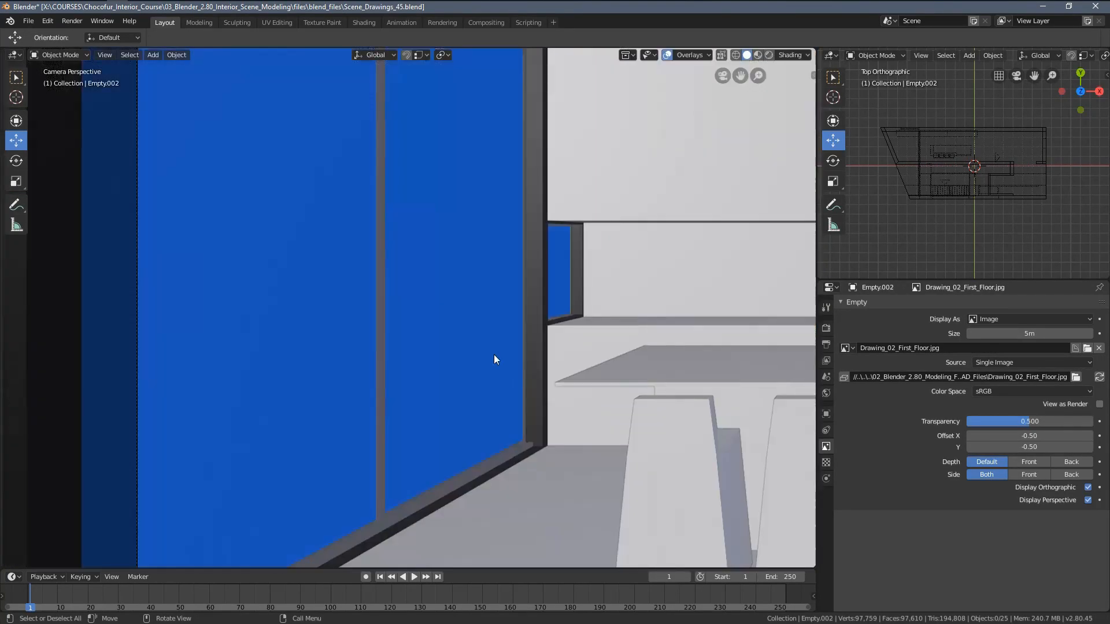
Select Chocofur_Window_07 and inspect it outside the camera view.
left_click(382, 271)
middle_click_drag(383, 270, 331, 287)
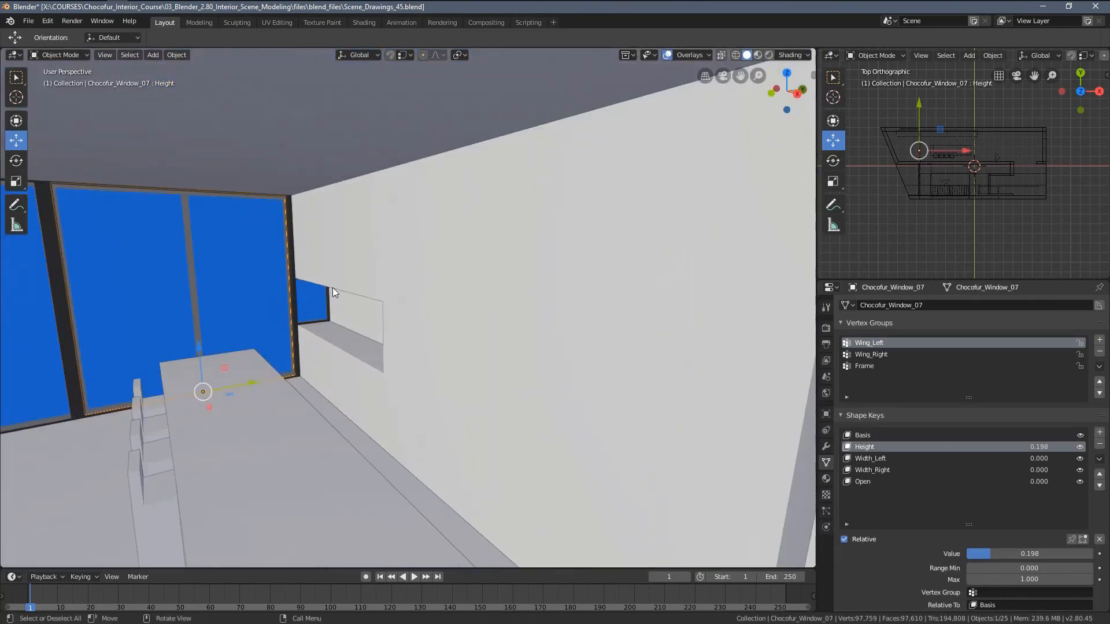
key("KP_Decimal")
scroll(331, 287, "up", 4)
middle_click_drag(418, 245, 403, 158)
scroll(412, 329, "down", 6)
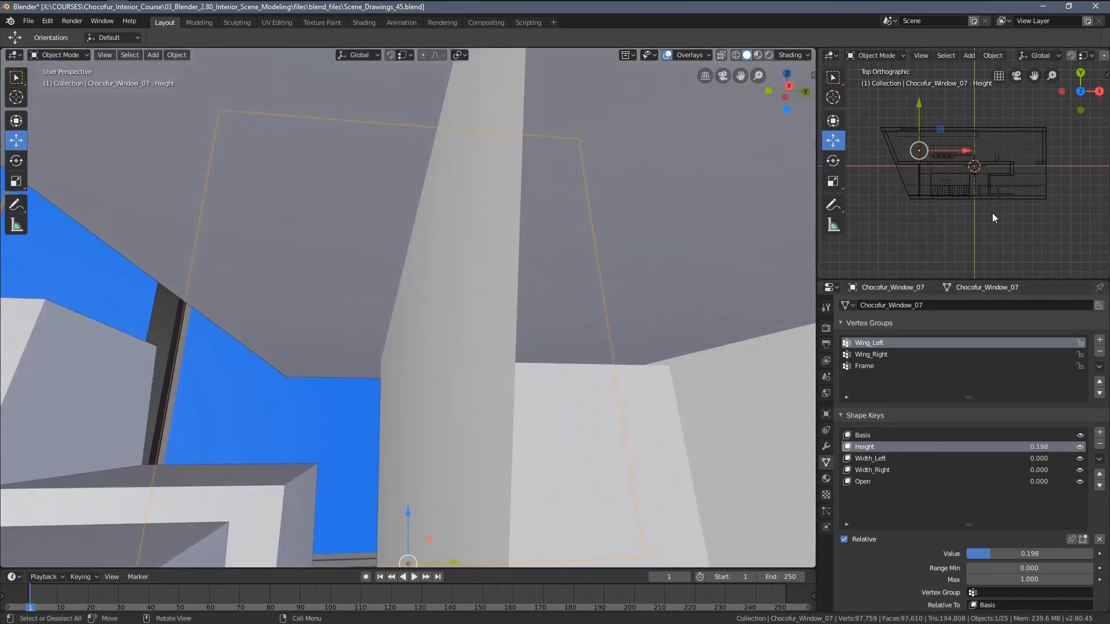
Select the other camera in the top view and make it the active camera view.
scroll(977, 197, "up", 3)
scroll(964, 183, "up", 4)
scroll(1021, 183, "down", 4)
middle_click_drag(1016, 194, 974, 222, "shift")
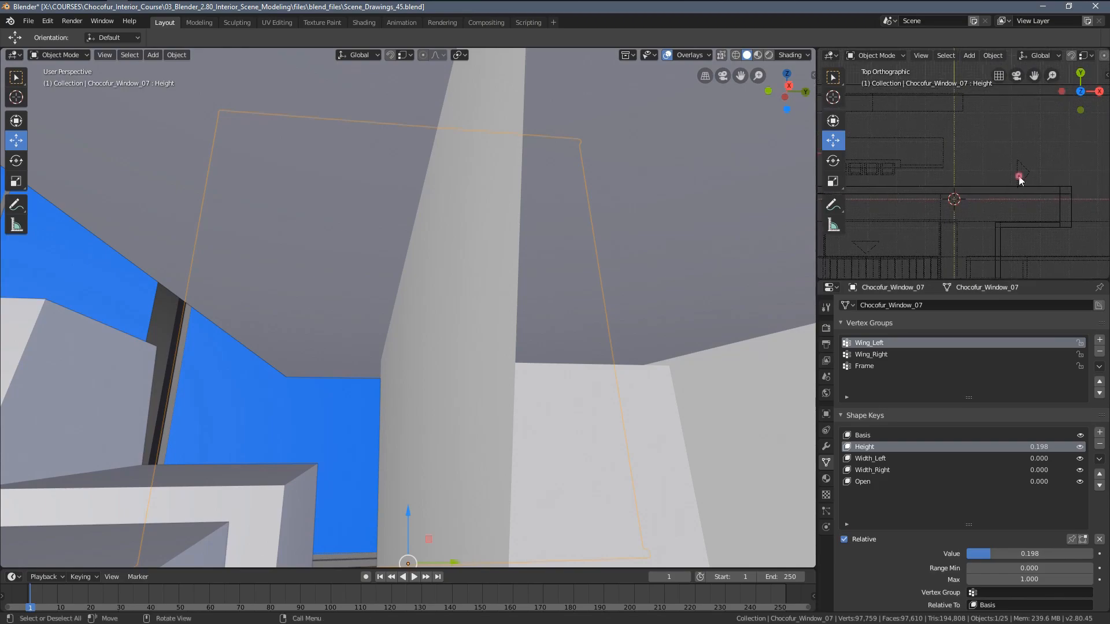
left_click(1018, 176)
key("KP_0")
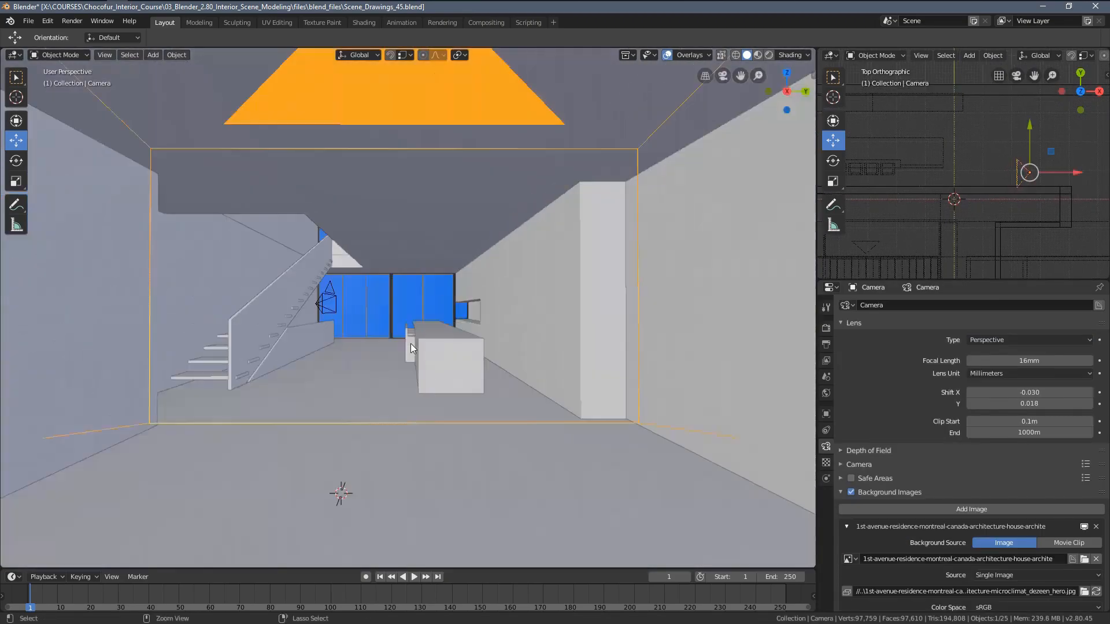
Examine the large windows and Chocofur_Window_07 through the active camera, up close and in the full frame.
scroll(563, 312, "up", 4)
scroll(491, 304, "up", 3)
middle_click_drag(491, 304, 356, 319, "shift")
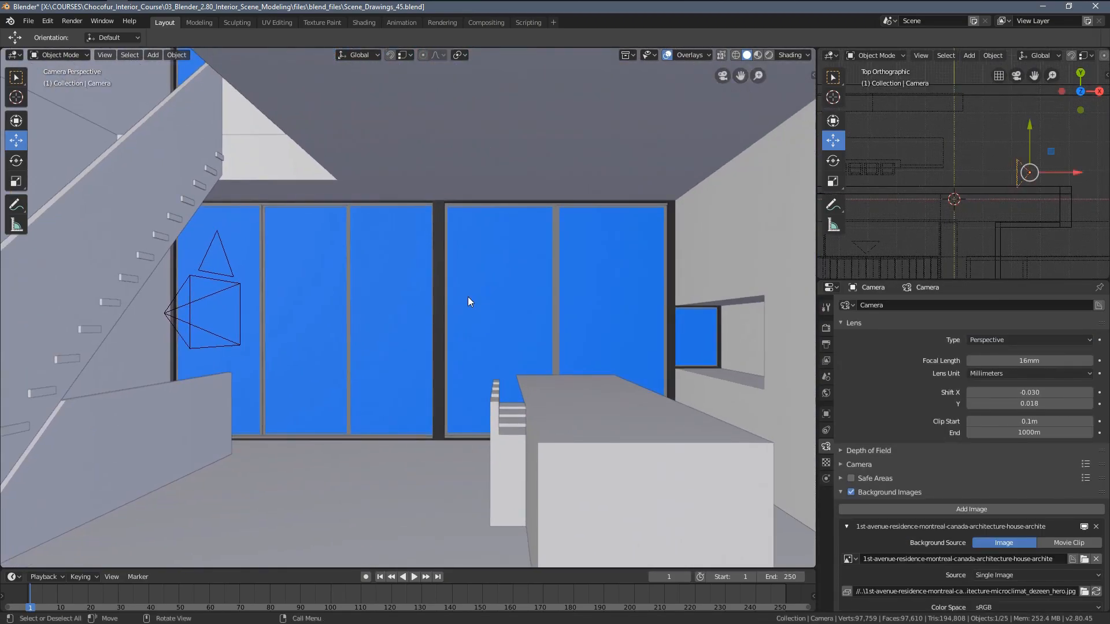
scroll(454, 270, "down", 1)
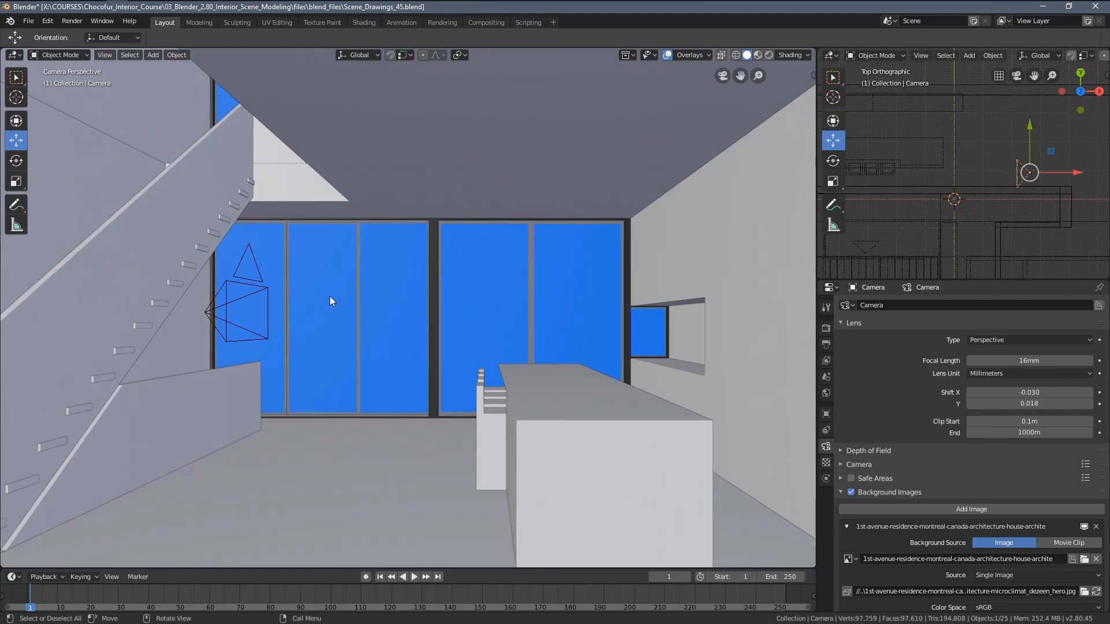
scroll(364, 283, "up", 1)
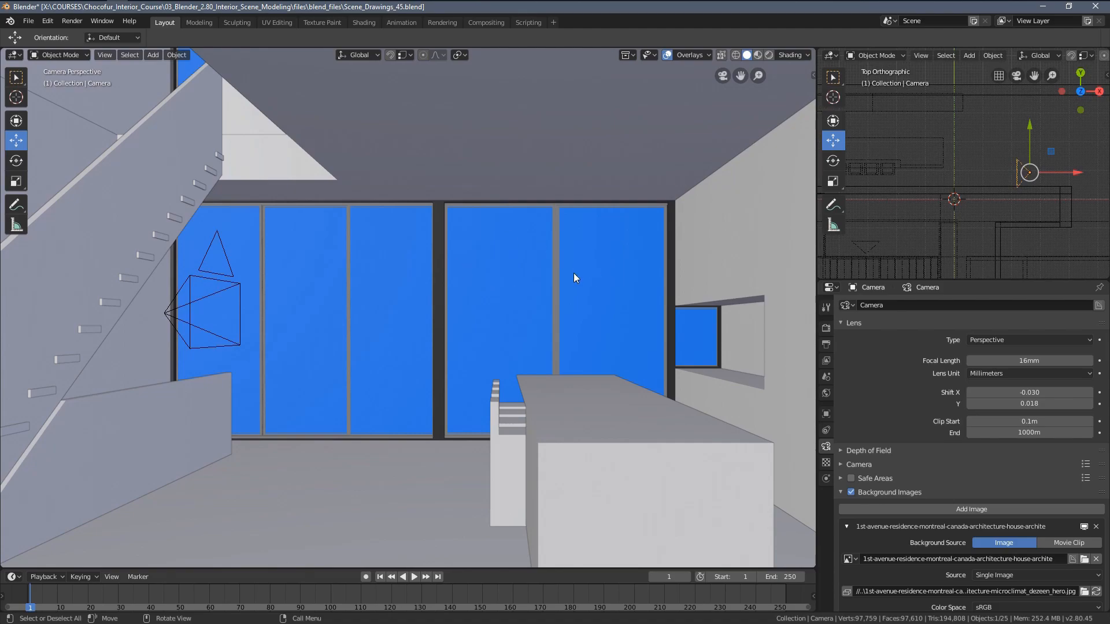
left_click(552, 217)
scroll(269, 285, "up", 3)
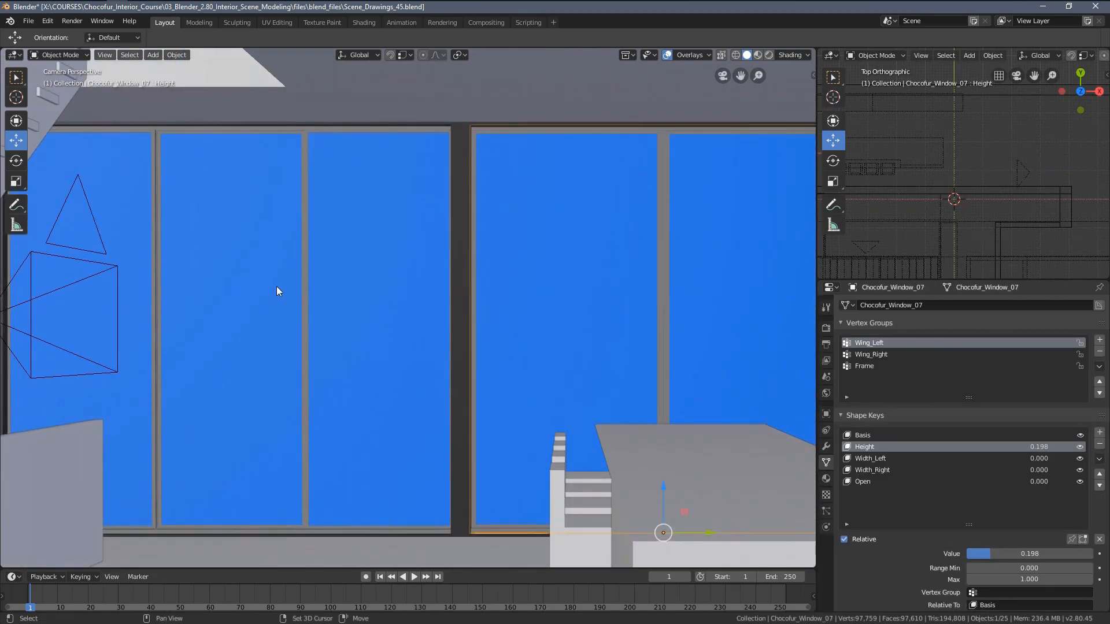
middle_click_drag(277, 292, 323, 304, "shift")
scroll(323, 304, "down", 8)
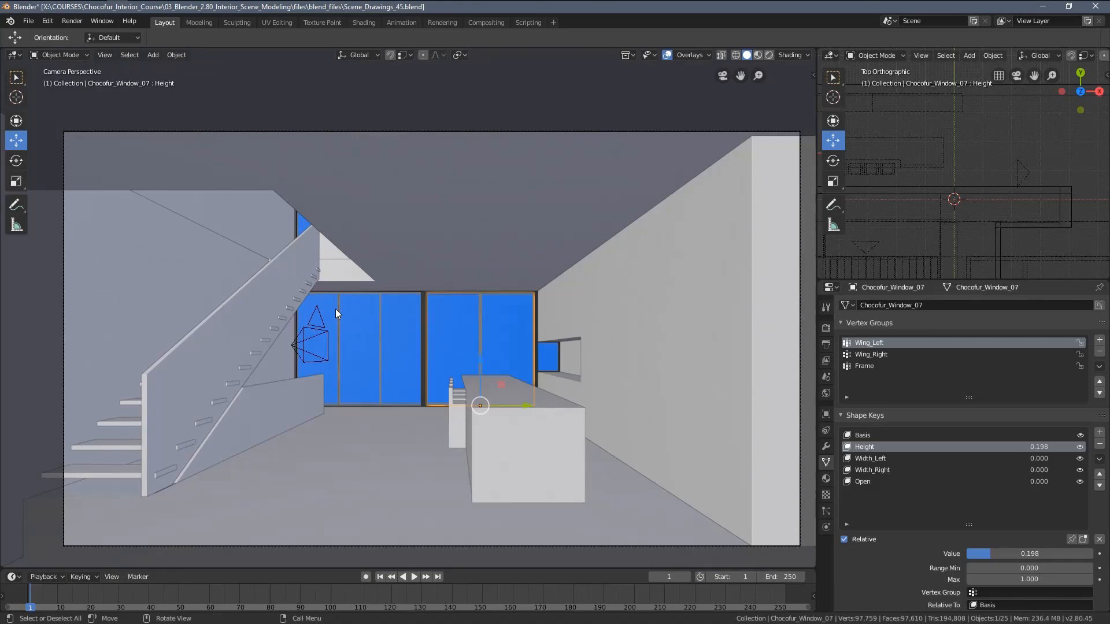
scroll(463, 425, "up", 3)
left_click(449, 371)
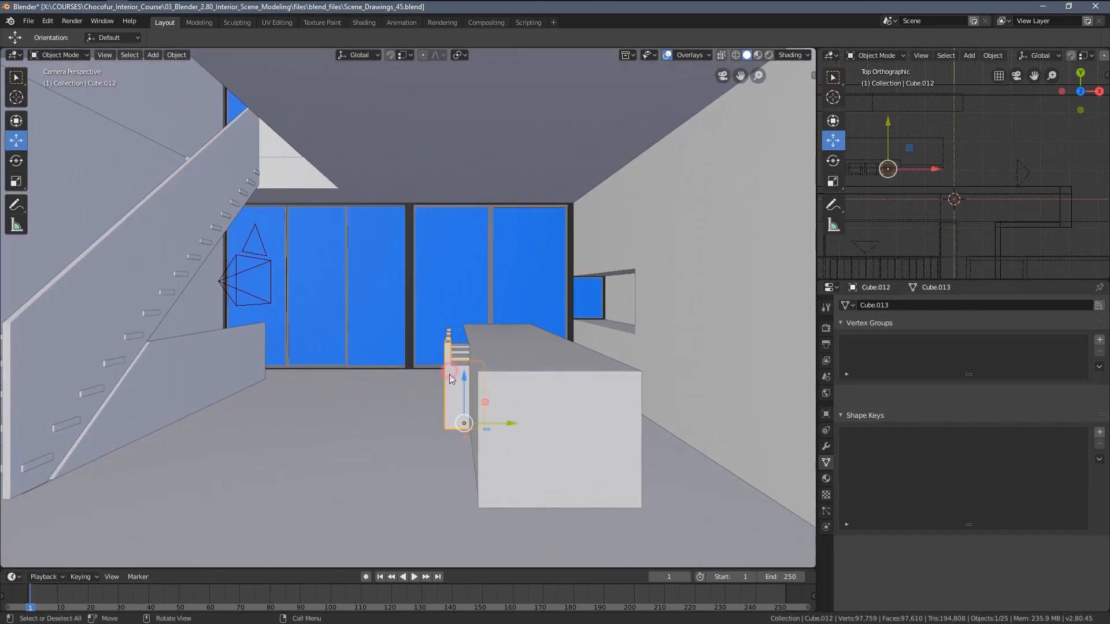
scroll(449, 381, "up", 1)
key("g")
right_click(278, 380)
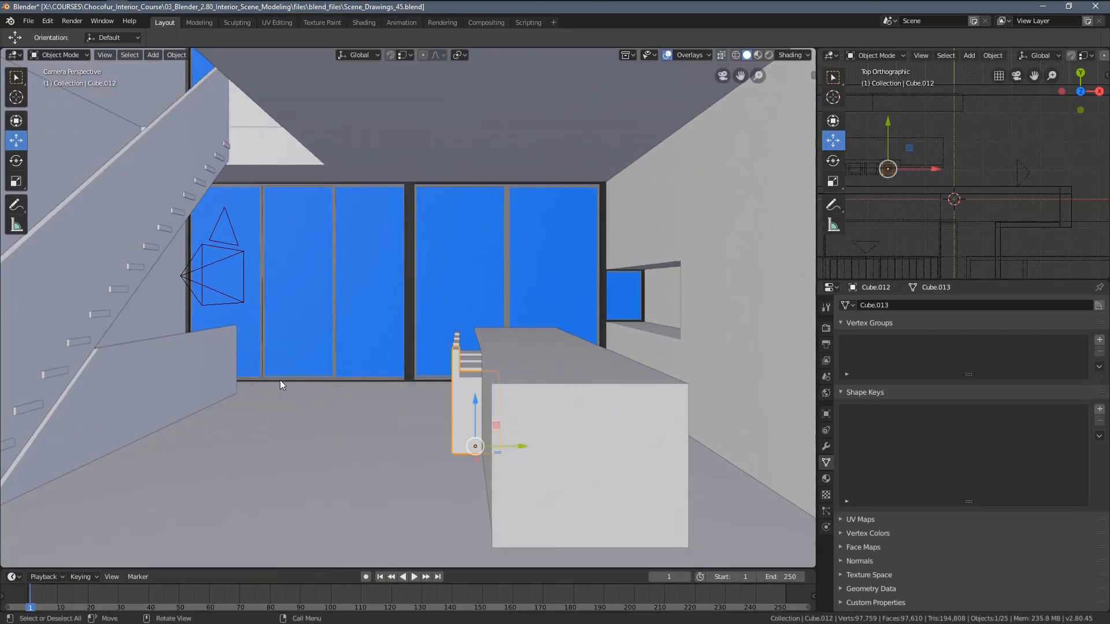
Compare the interior with the background photo in wireframe, return to solid shading, and select the stair's side panel.
scroll(310, 387, "down", 1)
middle_click_drag(310, 388, 351, 393, "shift")
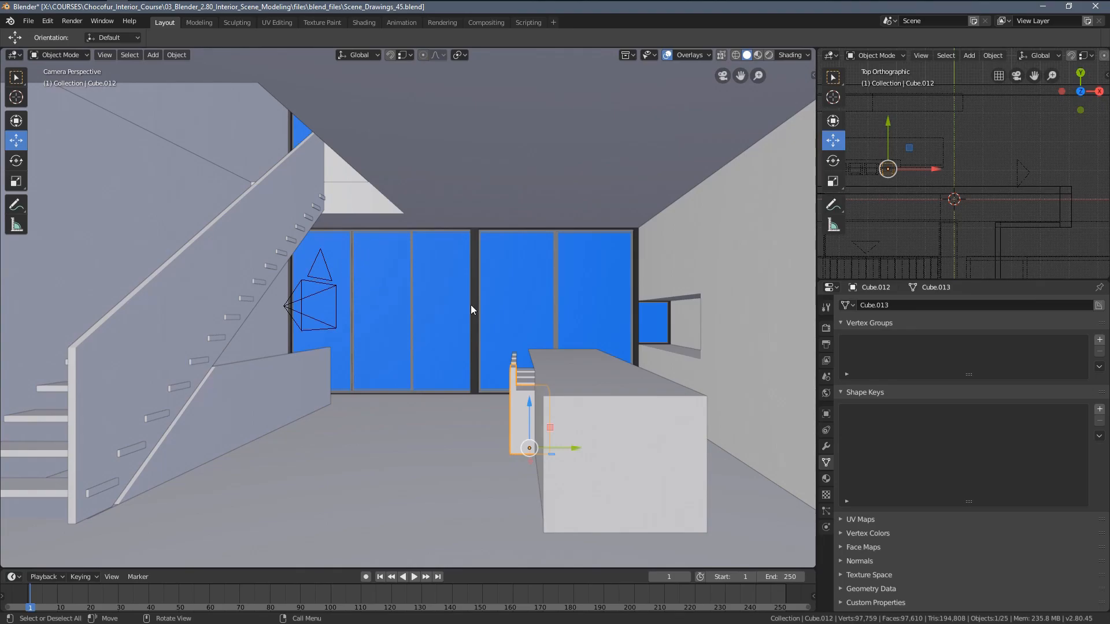
middle_click_drag(548, 314, 508, 293, "shift")
scroll(508, 292, "down", 2)
scroll(508, 292, "up", 2)
key("z")
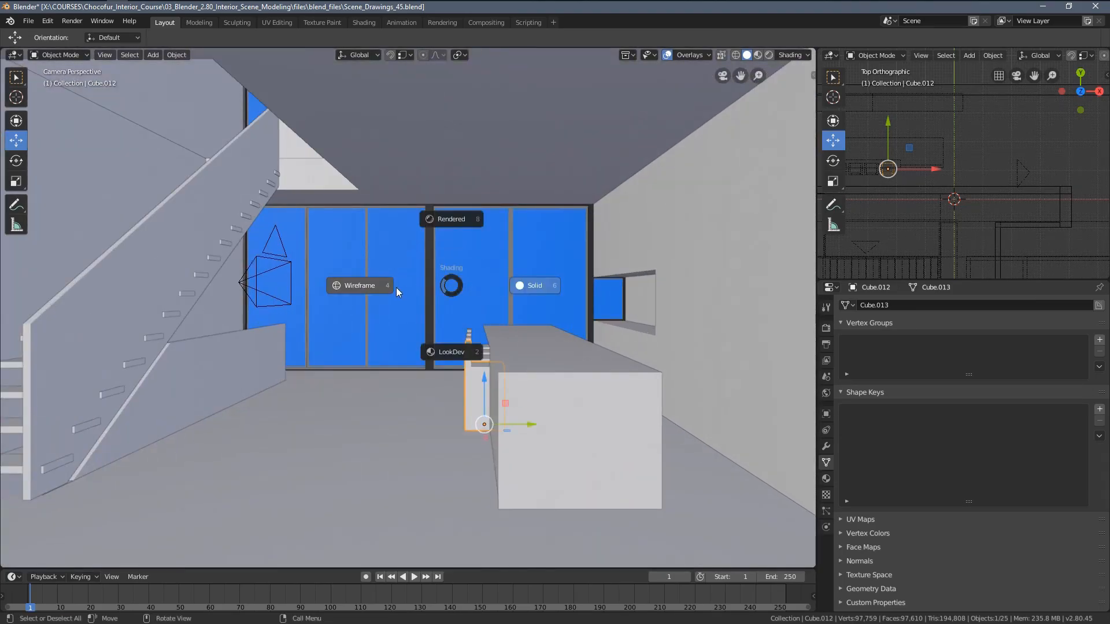
left_click(396, 287)
key("z")
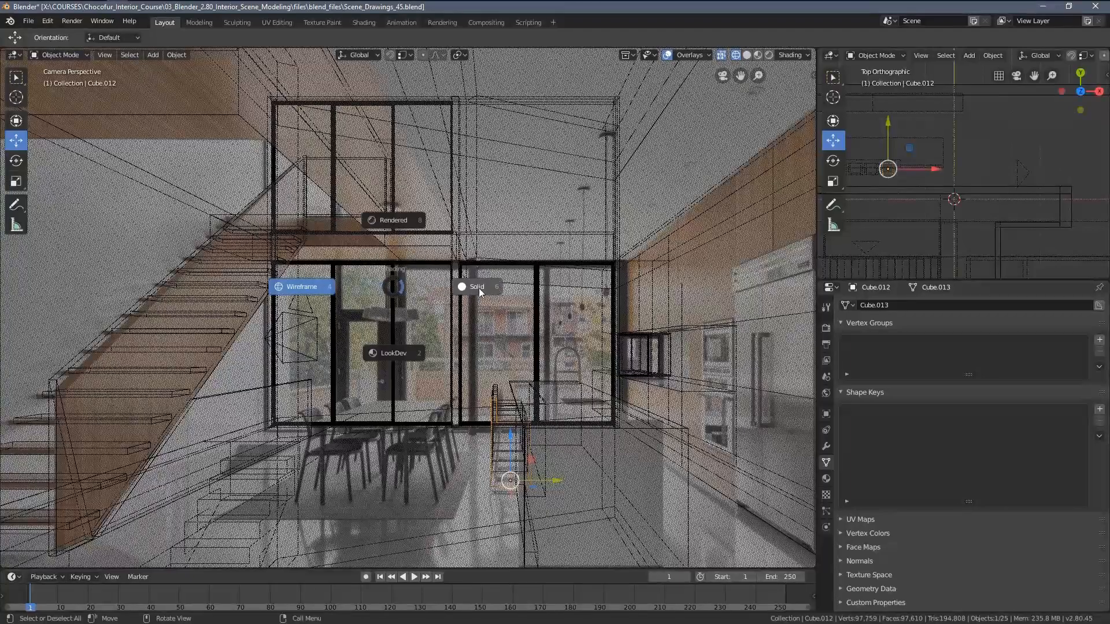
left_click(478, 288)
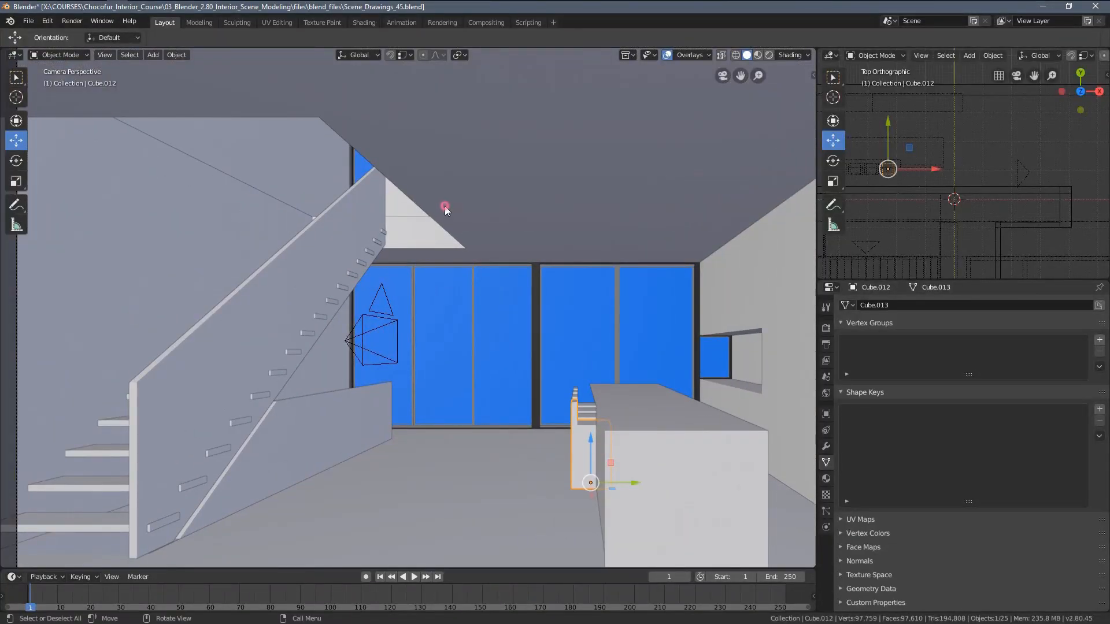
left_click(342, 252)
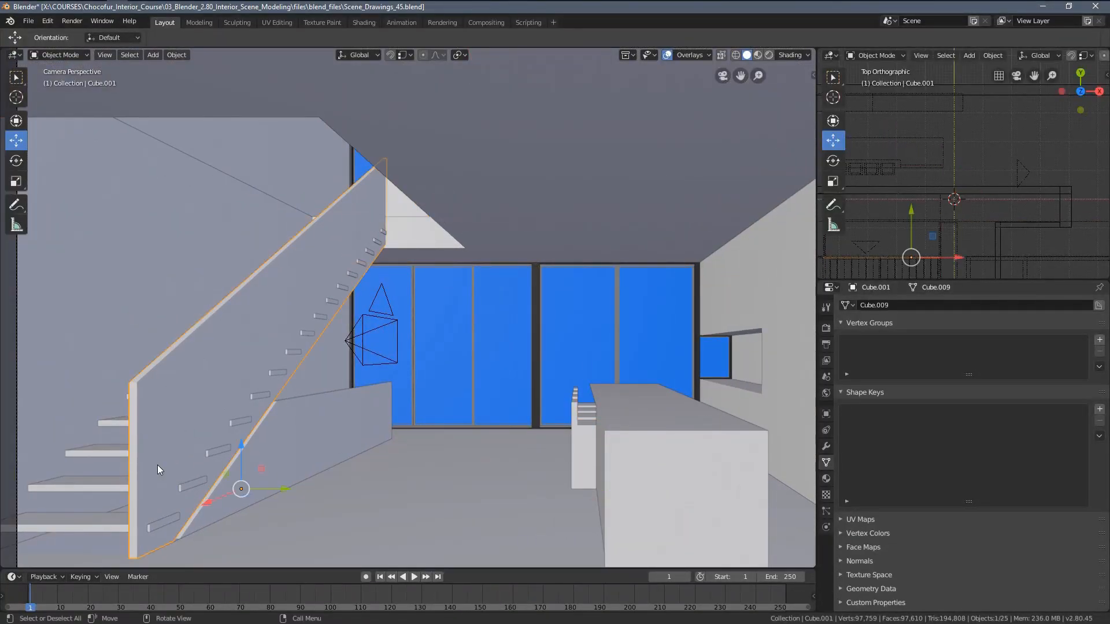
scroll(152, 122, "down", 2)
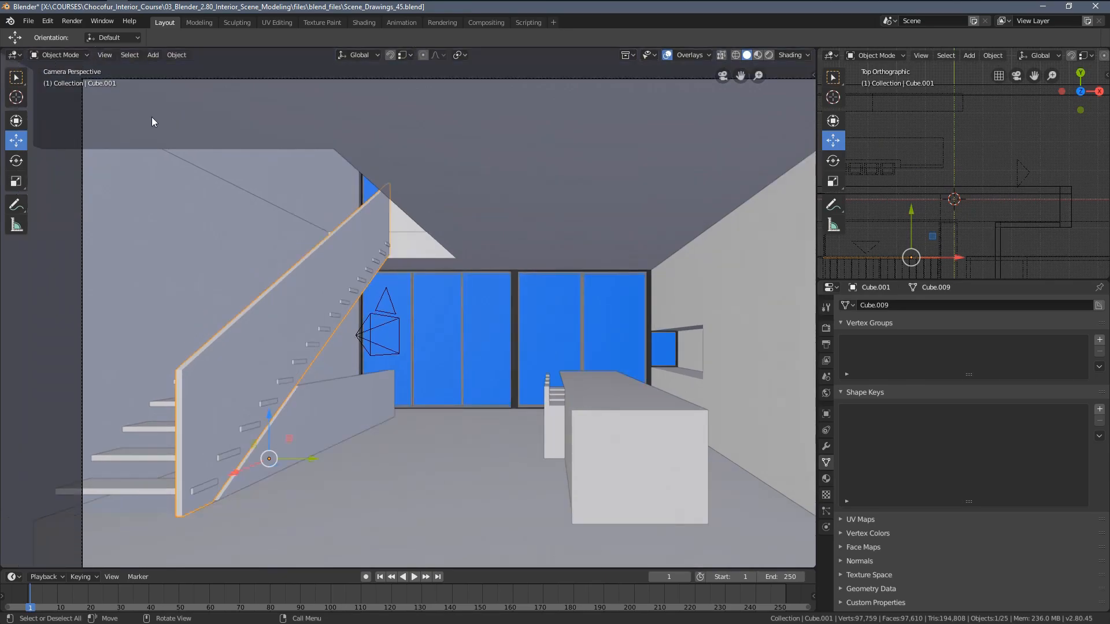